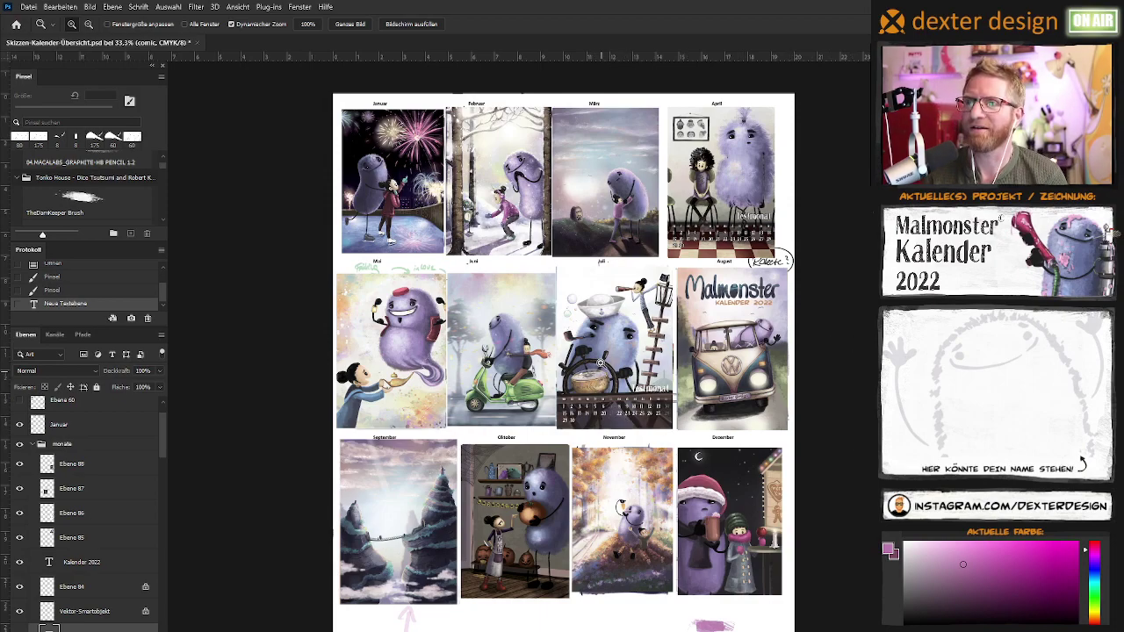
Zoom and pan across the calendar overview to centre the Dezember painting and the girl
click(599, 349)
click(594, 349)
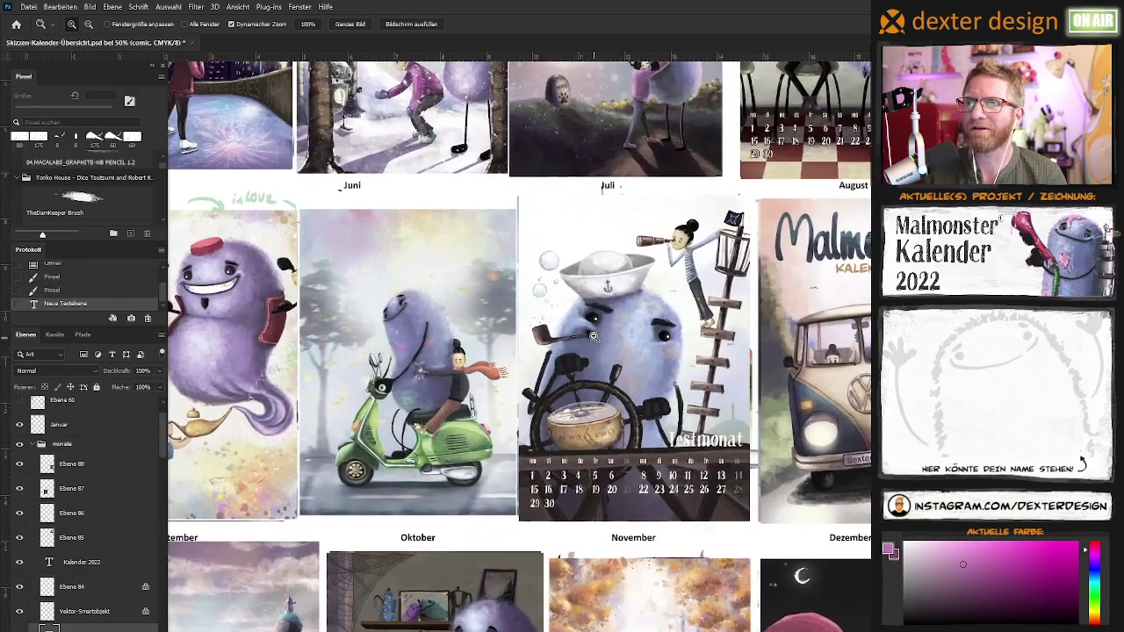
alt+click(591, 348)
drag(584, 350, 580, 445)
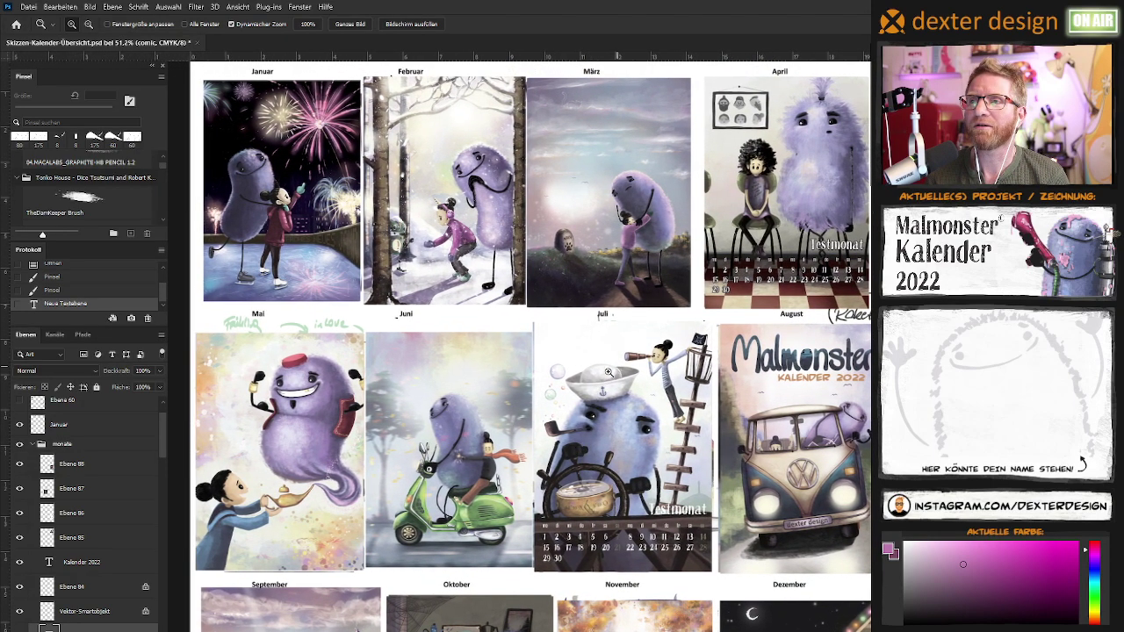
drag(449, 341, 497, 426)
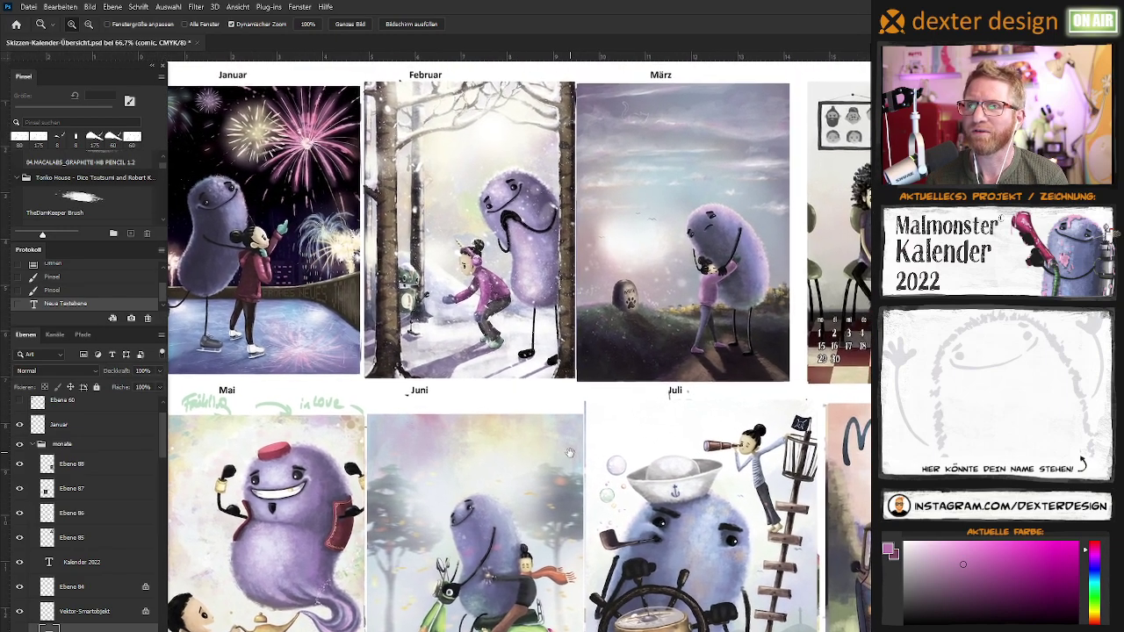
drag(570, 453, 504, 419)
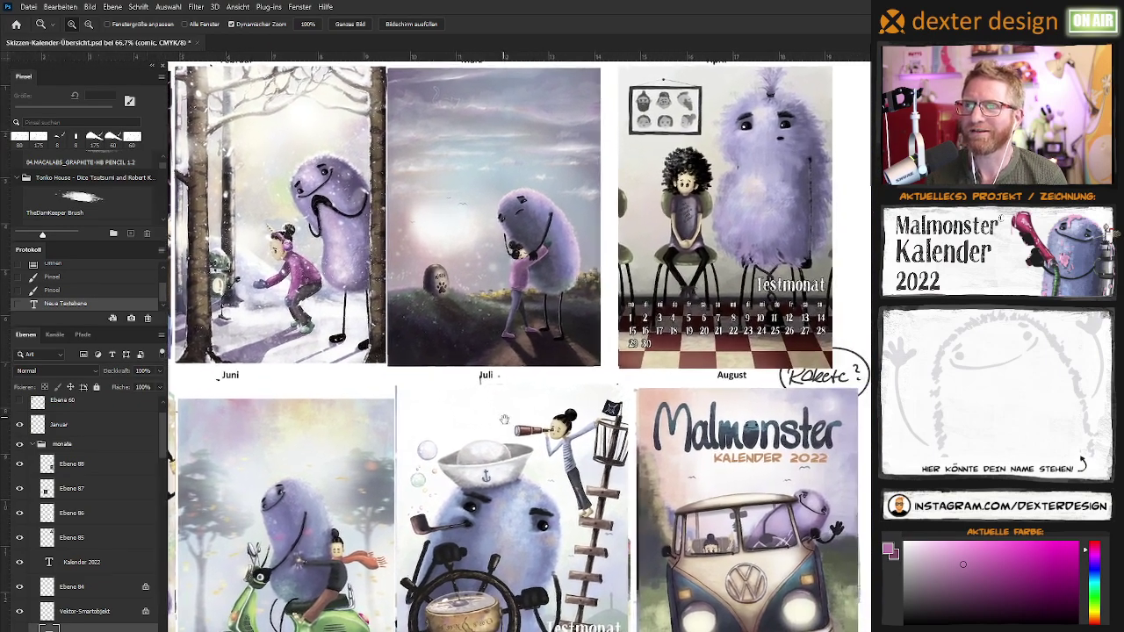
drag(504, 426, 596, 386)
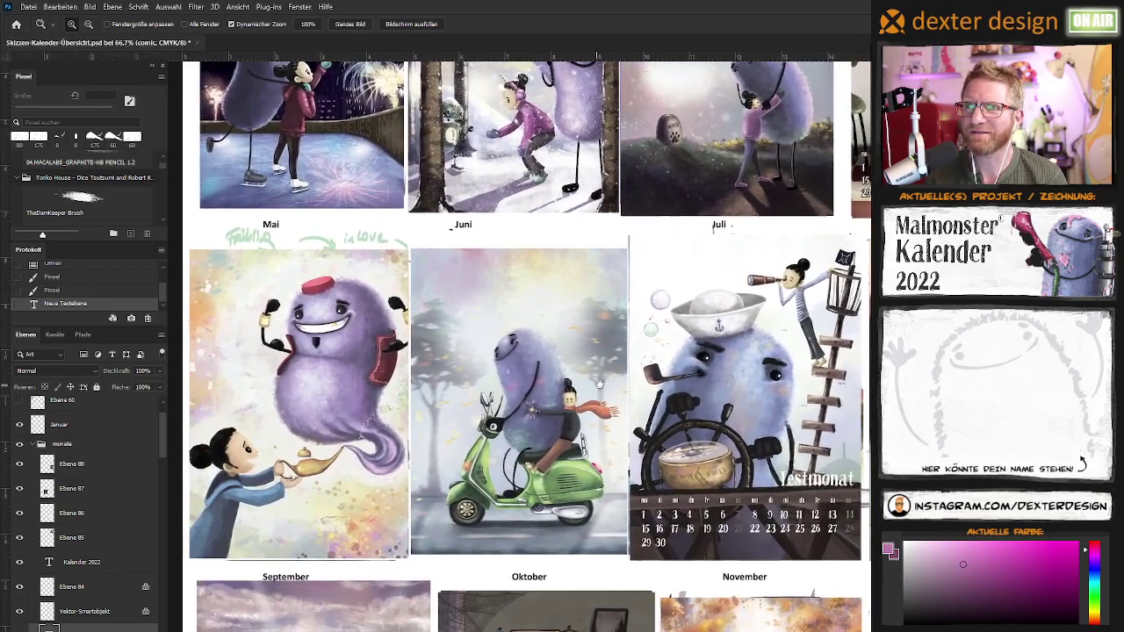
drag(596, 385, 612, 372)
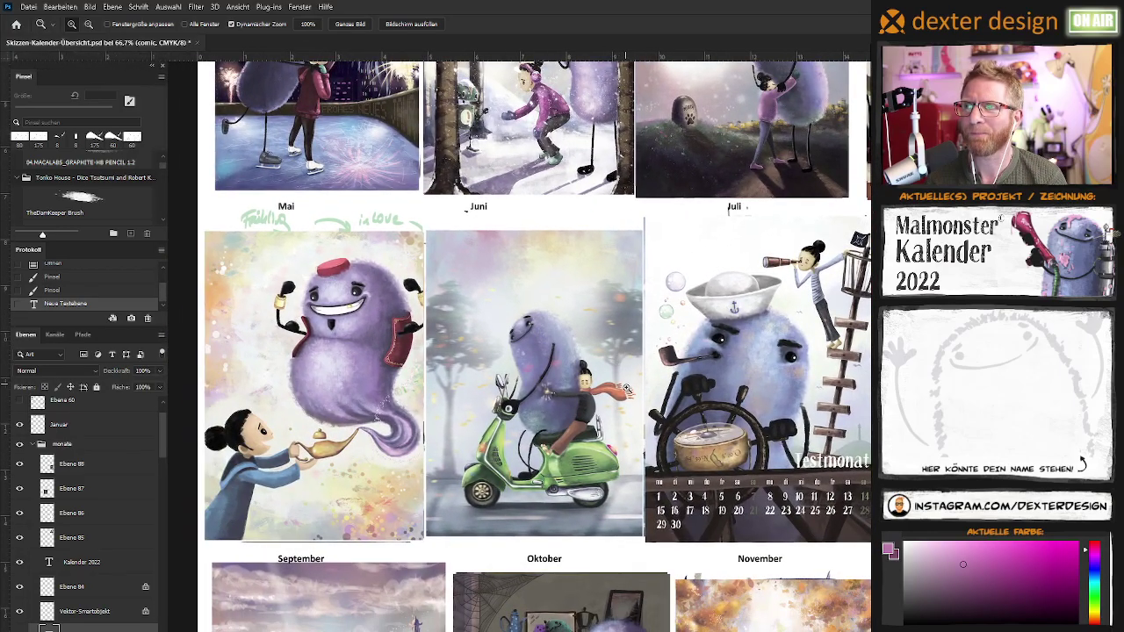
drag(612, 448, 510, 428)
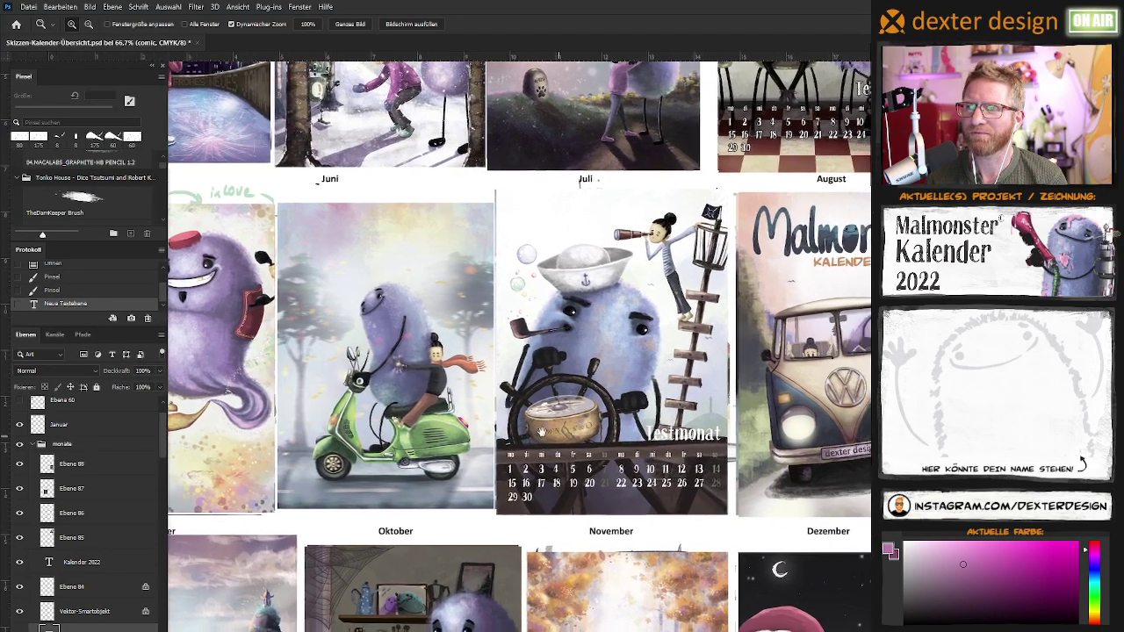
drag(608, 442, 550, 460)
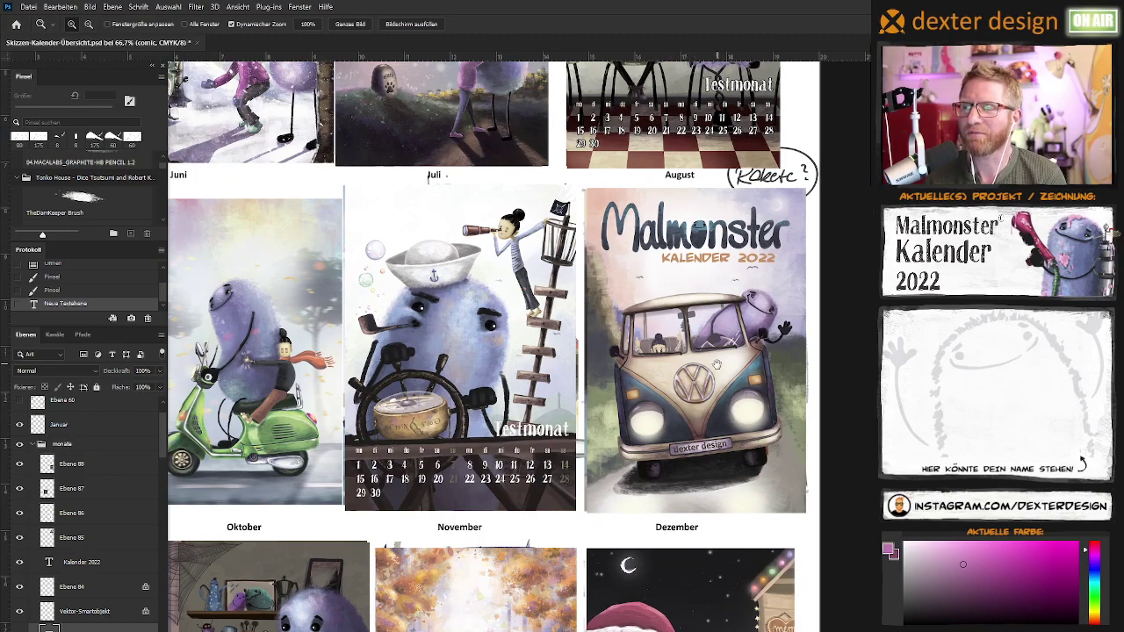
drag(717, 364, 710, 364)
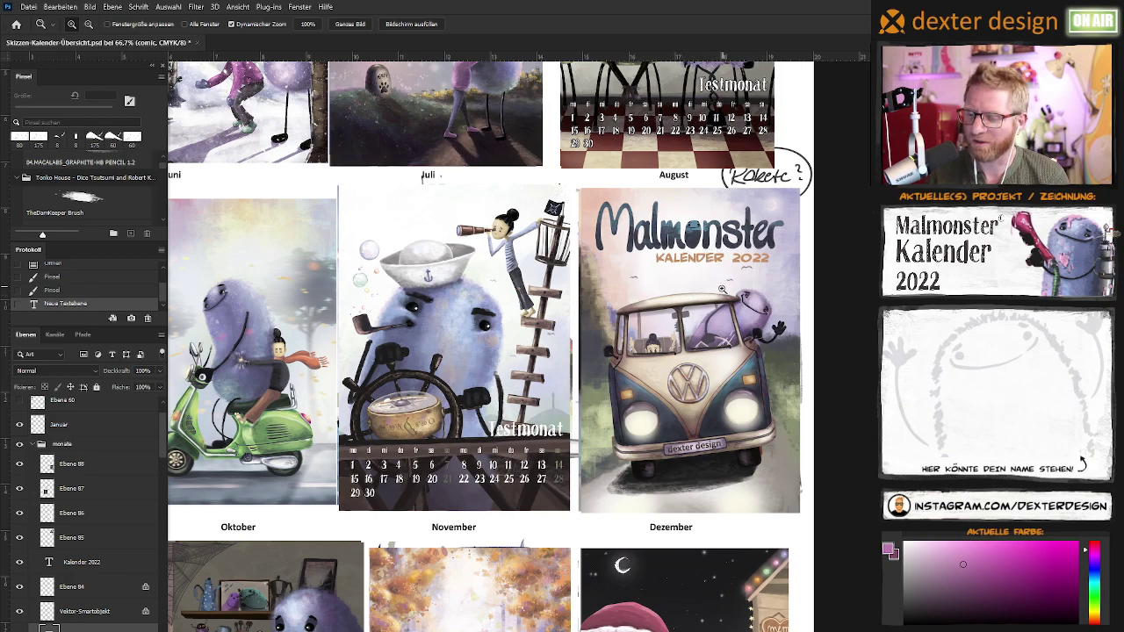
drag(730, 406, 728, 401)
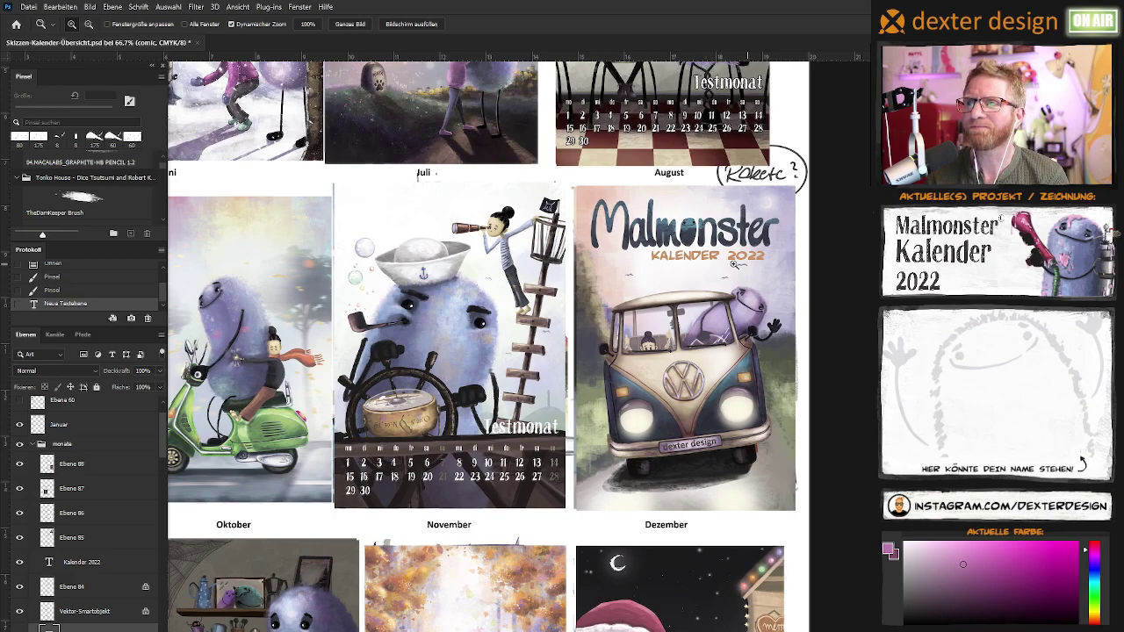
mouse_move(648, 390)
mouse_down()
mouse_move(684, 369)
mouse_move(552, 441)
mouse_up()
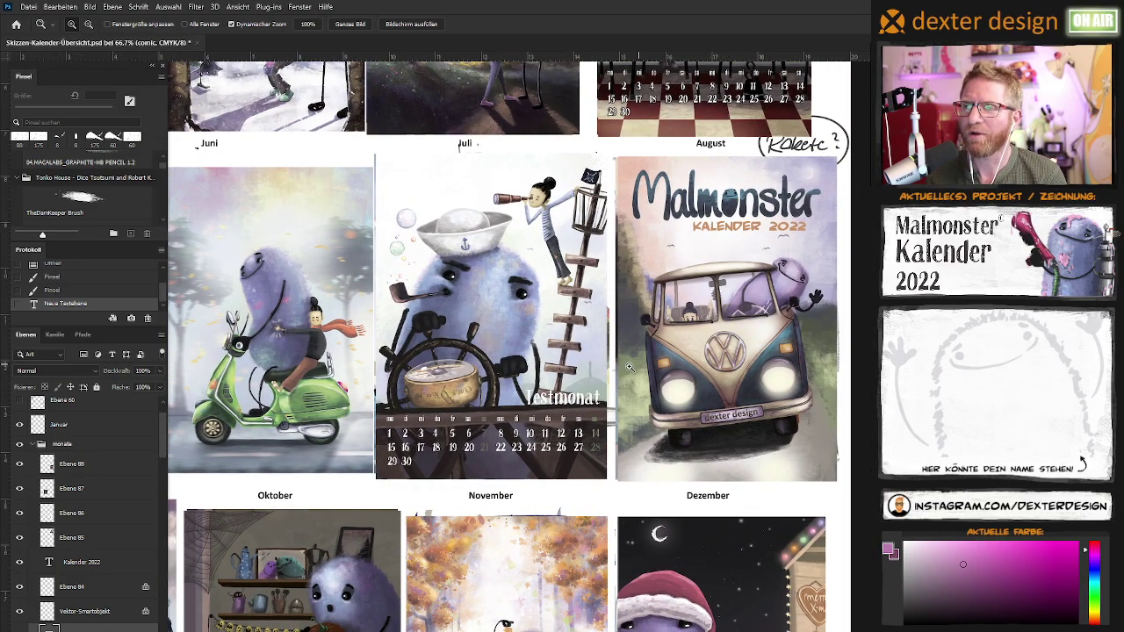
drag(599, 419, 657, 382)
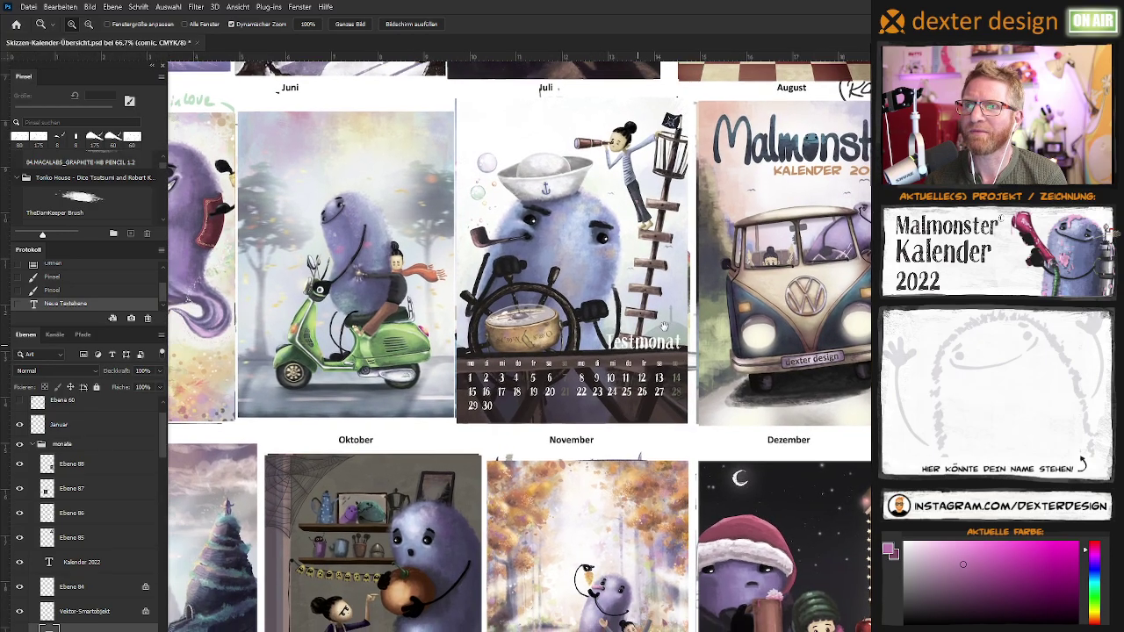
mouse_move(661, 313)
mouse_down()
mouse_move(558, 373)
mouse_move(615, 369)
mouse_up()
drag(669, 420, 481, 425)
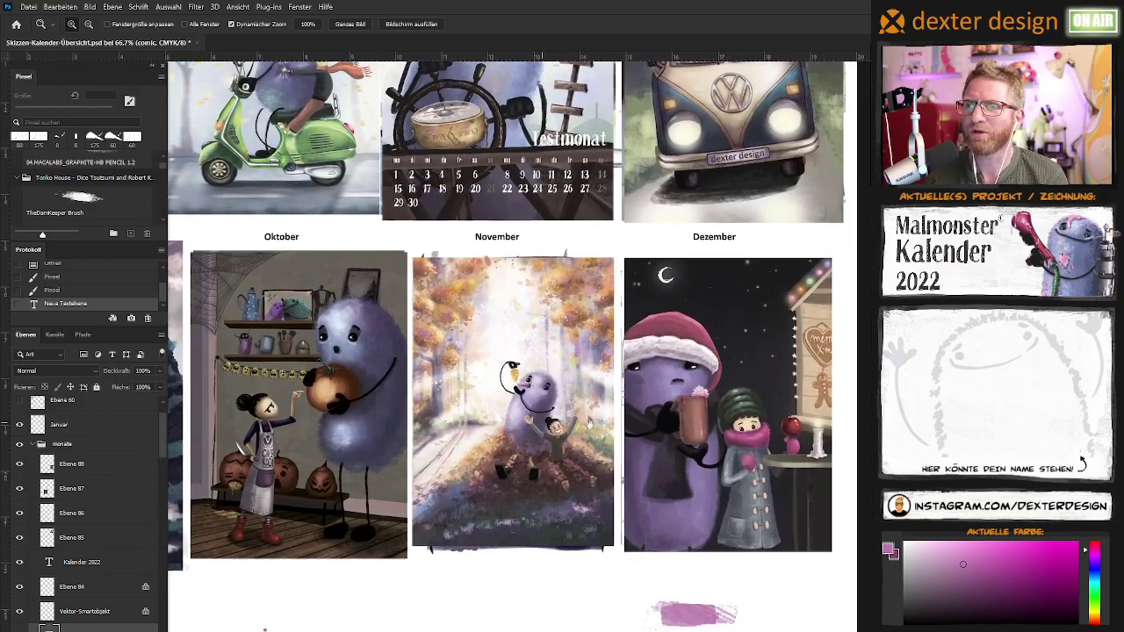
drag(629, 434, 590, 424)
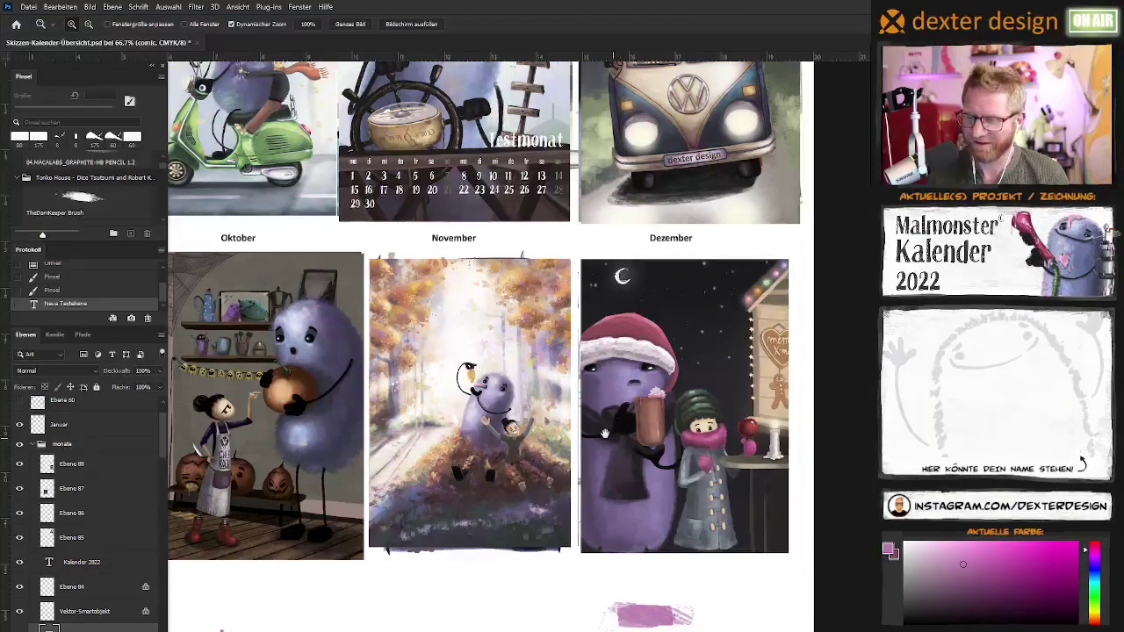
drag(609, 435, 593, 414)
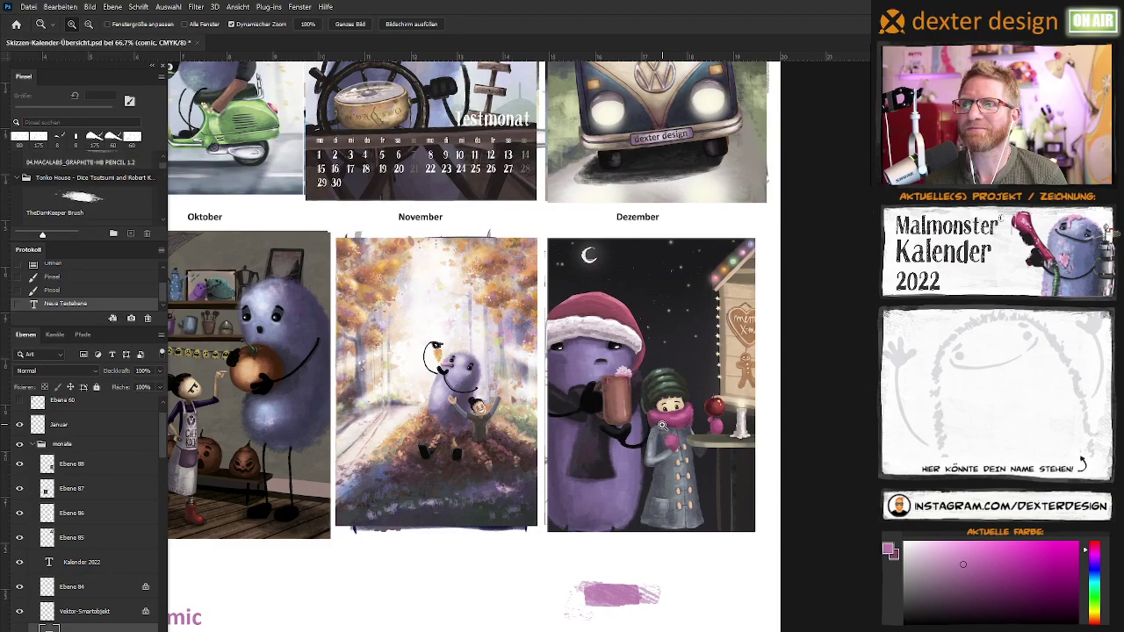
click(662, 425)
click(661, 432)
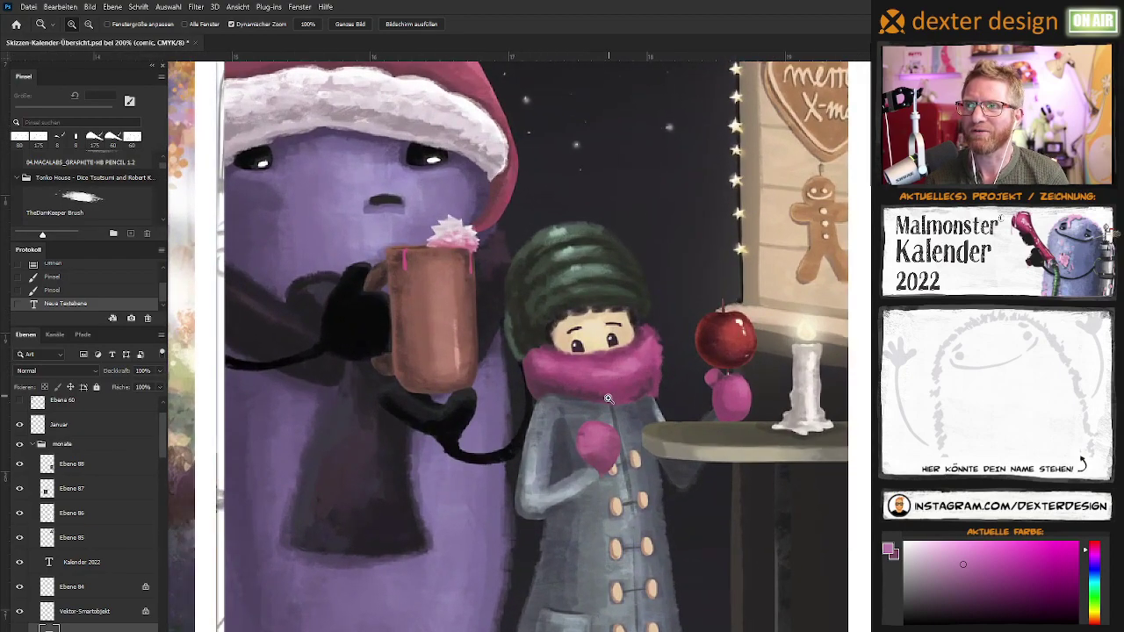
drag(608, 399, 584, 450)
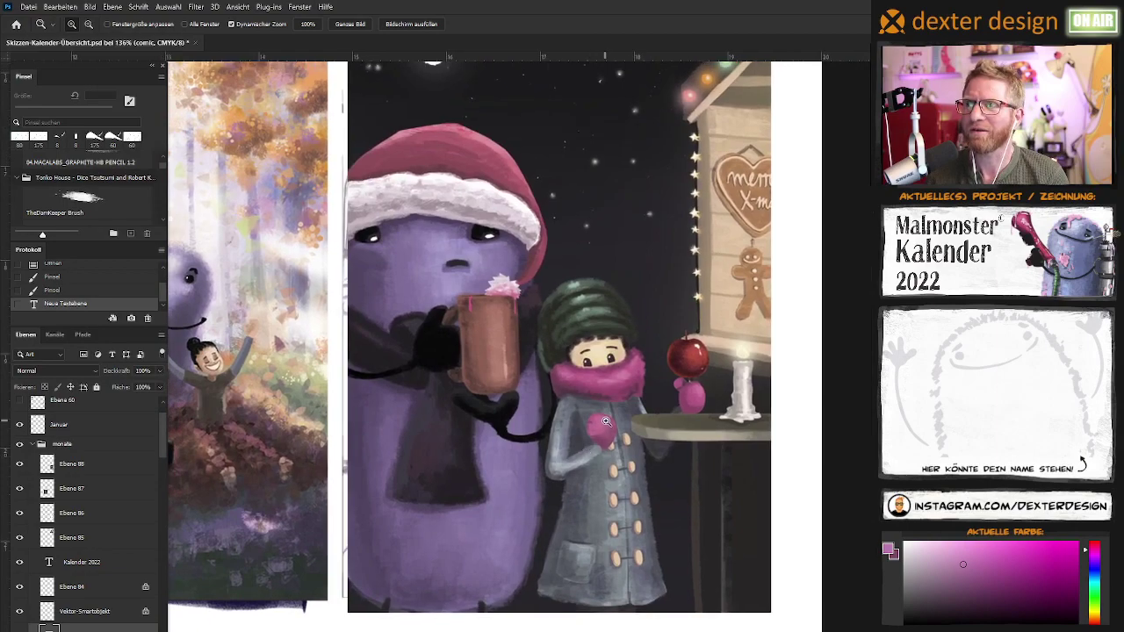
In Dezember-E.psd, paint pink strokes over the girl's coat near the mitten
key(ctrl+Tab)
drag(411, 343, 414, 342)
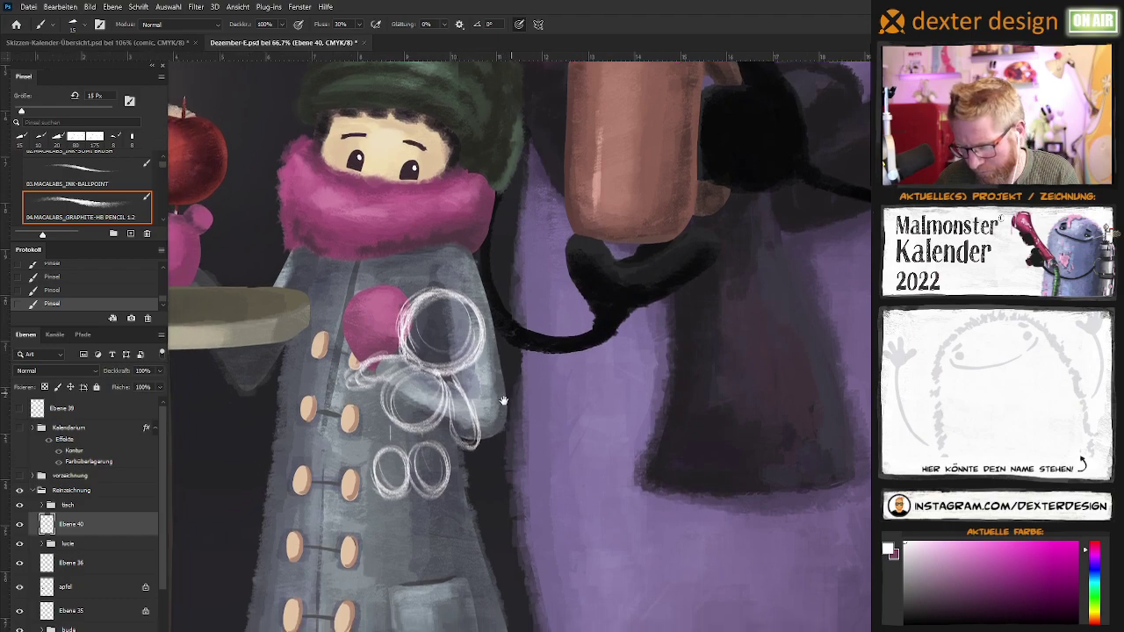
drag(469, 416, 498, 395)
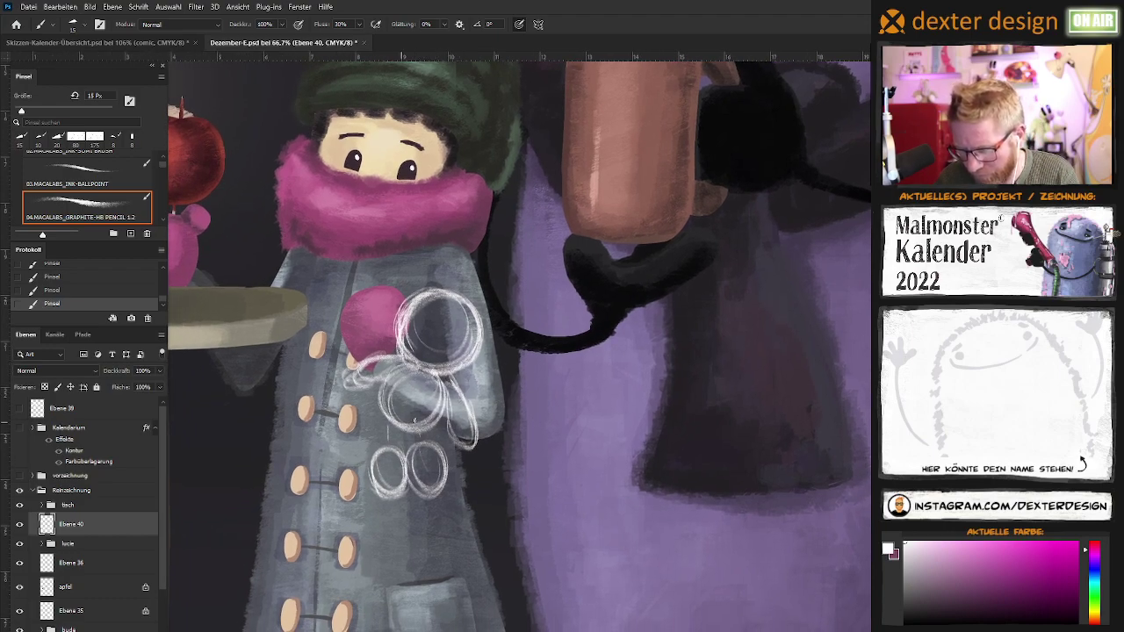
mouse_move(383, 359)
mouse_down()
mouse_move(367, 383)
mouse_move(382, 362)
mouse_move(377, 385)
mouse_up()
key(b)
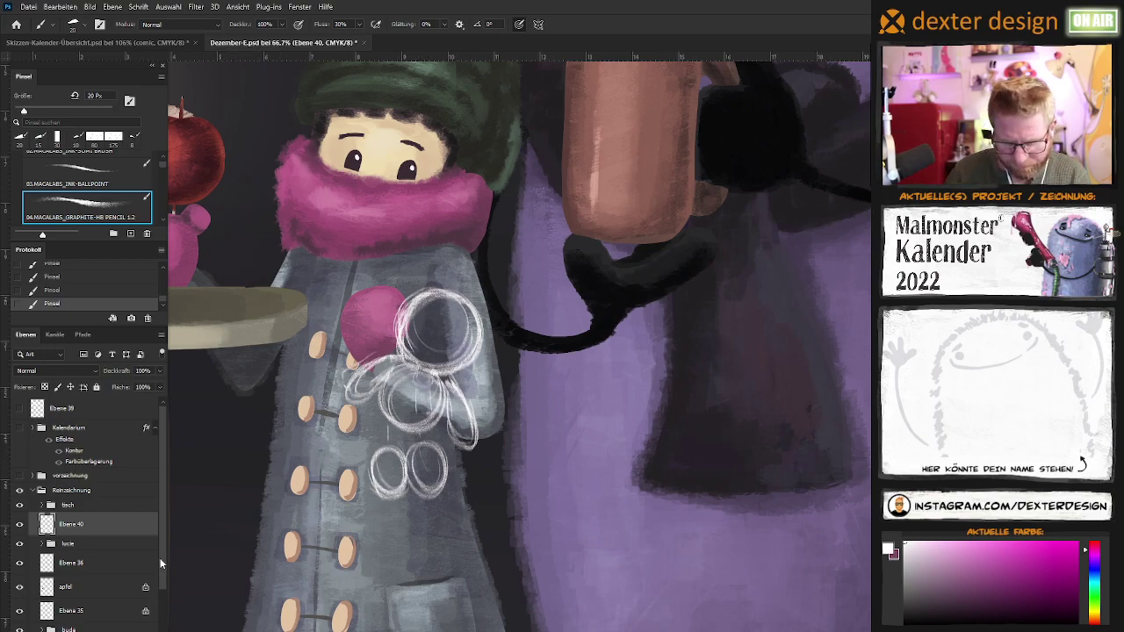
Add empty layer Ebene 41 above Ebene 40 and zoom into the coat's sketched loops
key(ctrl+shift+alt+n)
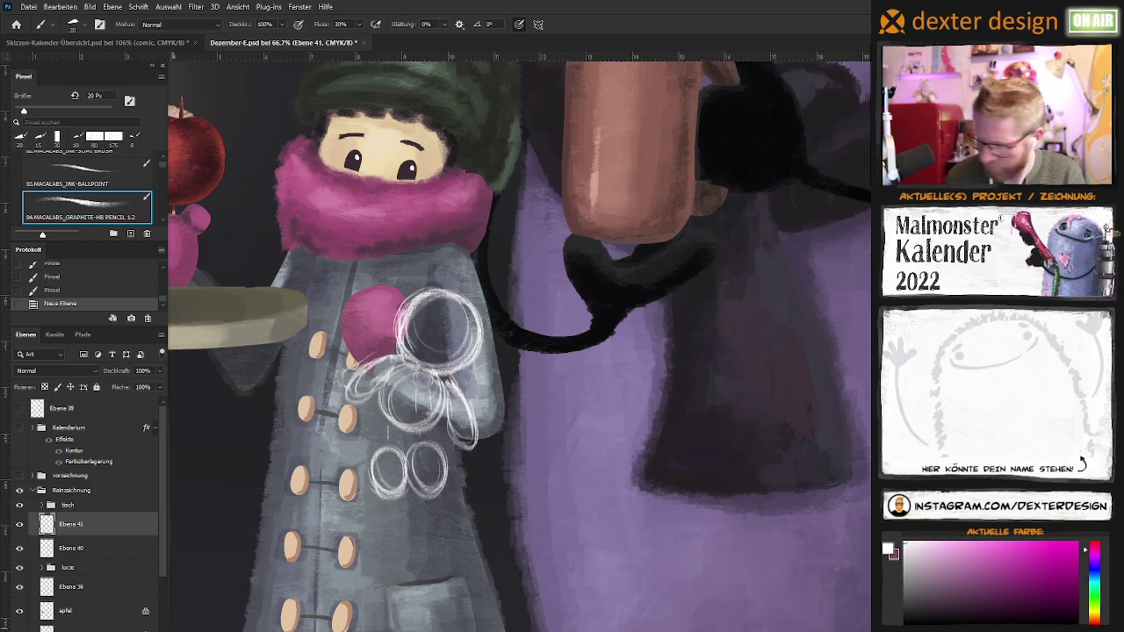
key(z)
click(554, 392)
Lasso the upper circle of the sketch and fill it white
mouse_move(557, 396)
mouse_down()
mouse_move(706, 409)
mouse_move(706, 396)
mouse_up()
key(l)
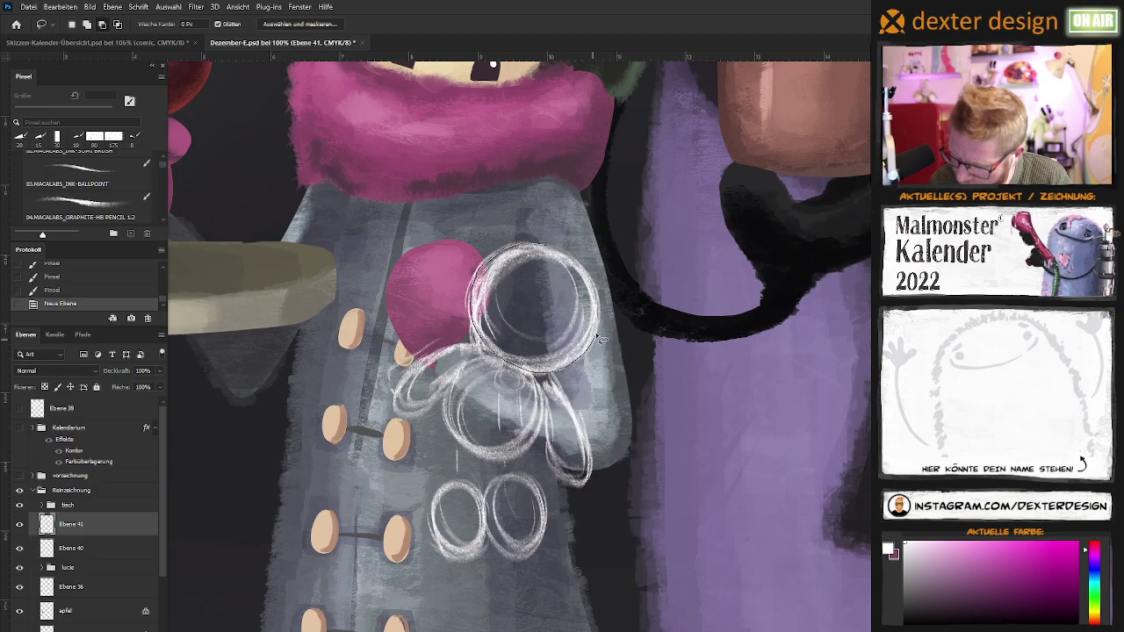
drag(538, 248, 536, 246)
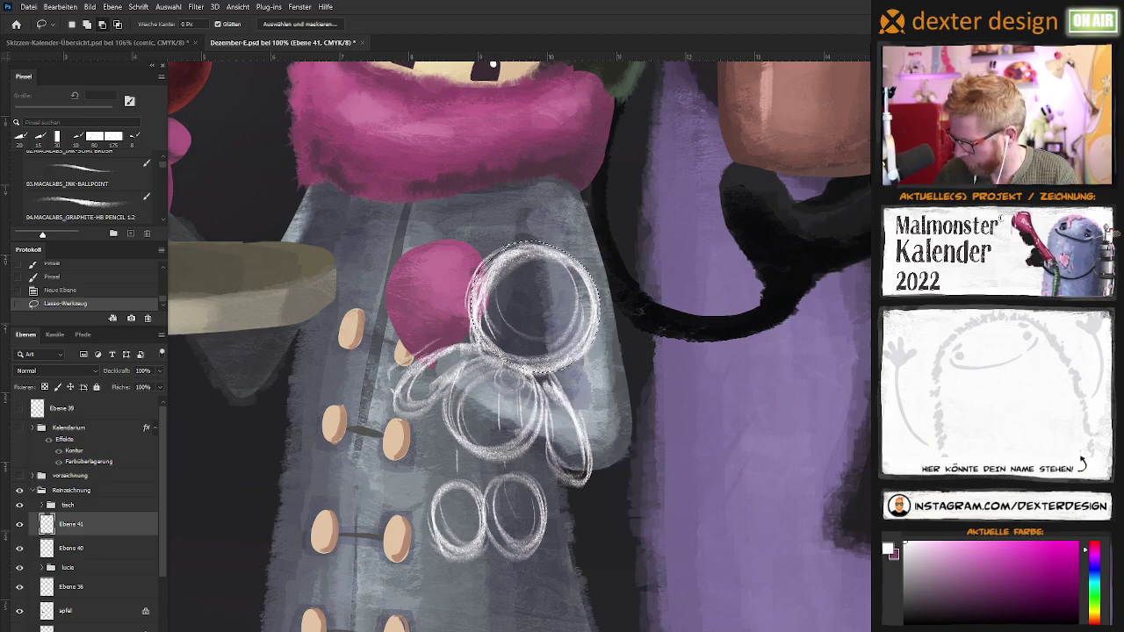
key(g)
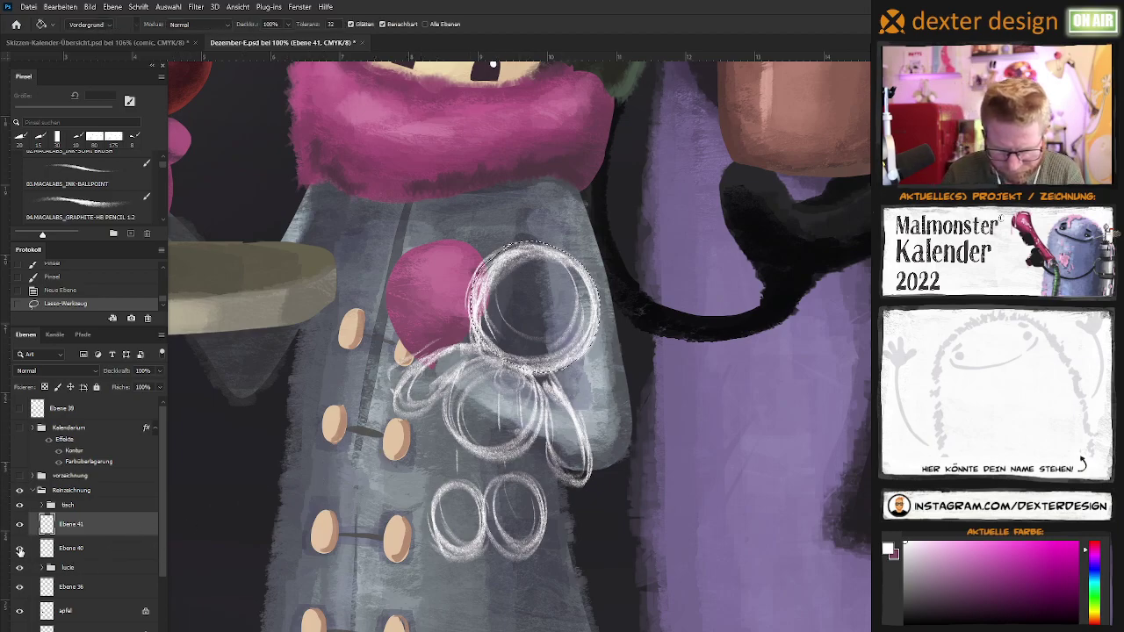
click(19, 551)
click(19, 551)
click(534, 334)
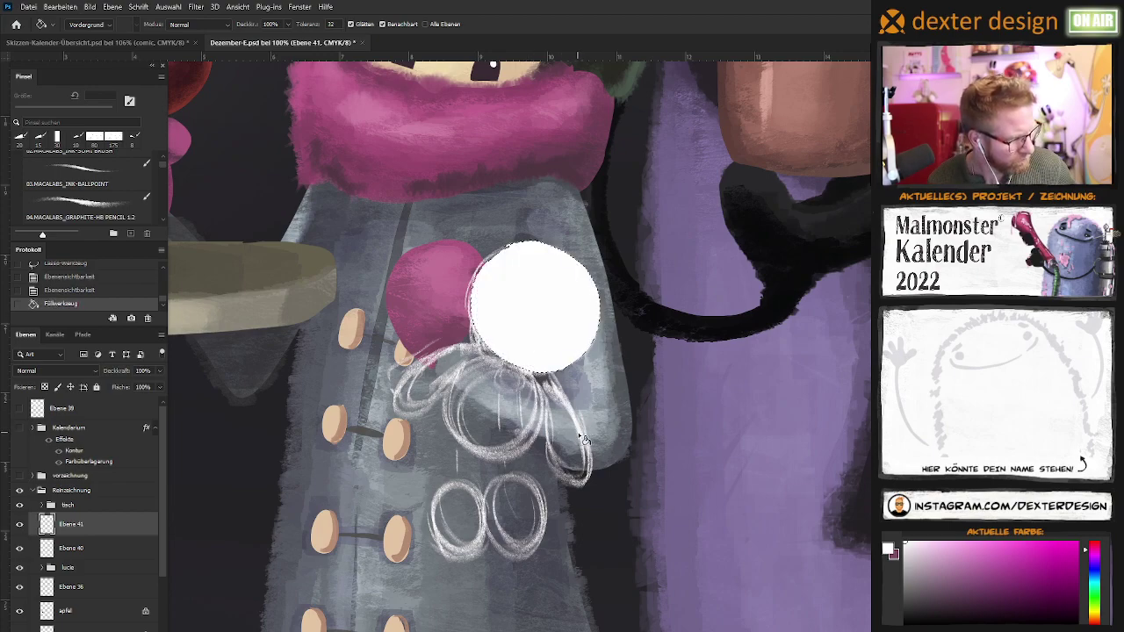
key(ctrl+d)
Lasso the lower swirl of the sketch and fill it white
key(l)
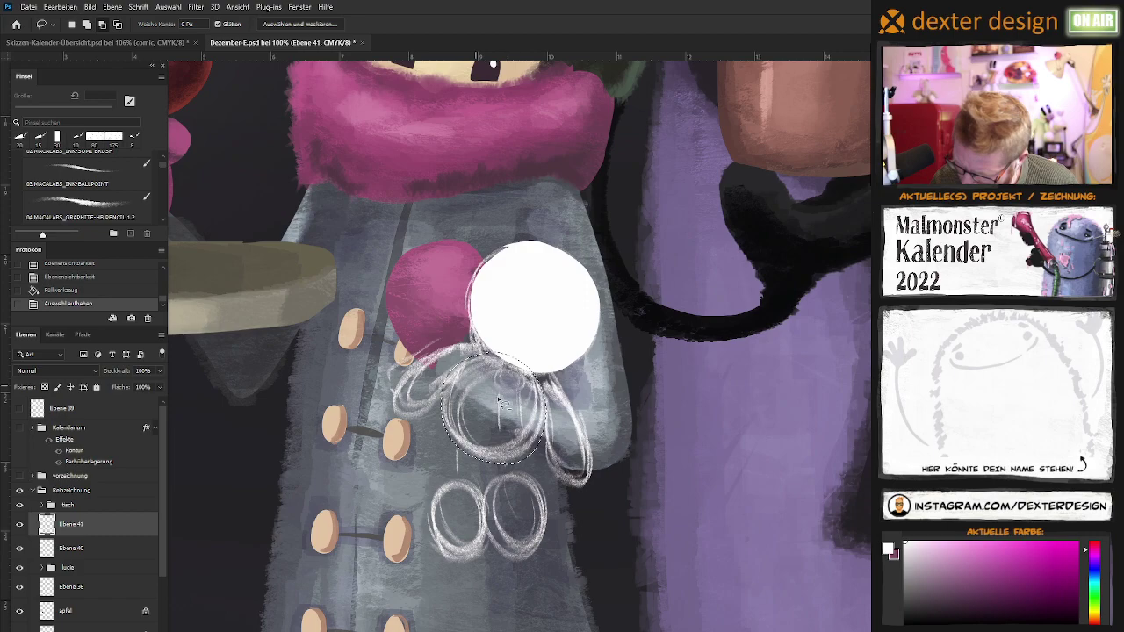
drag(543, 388, 537, 392)
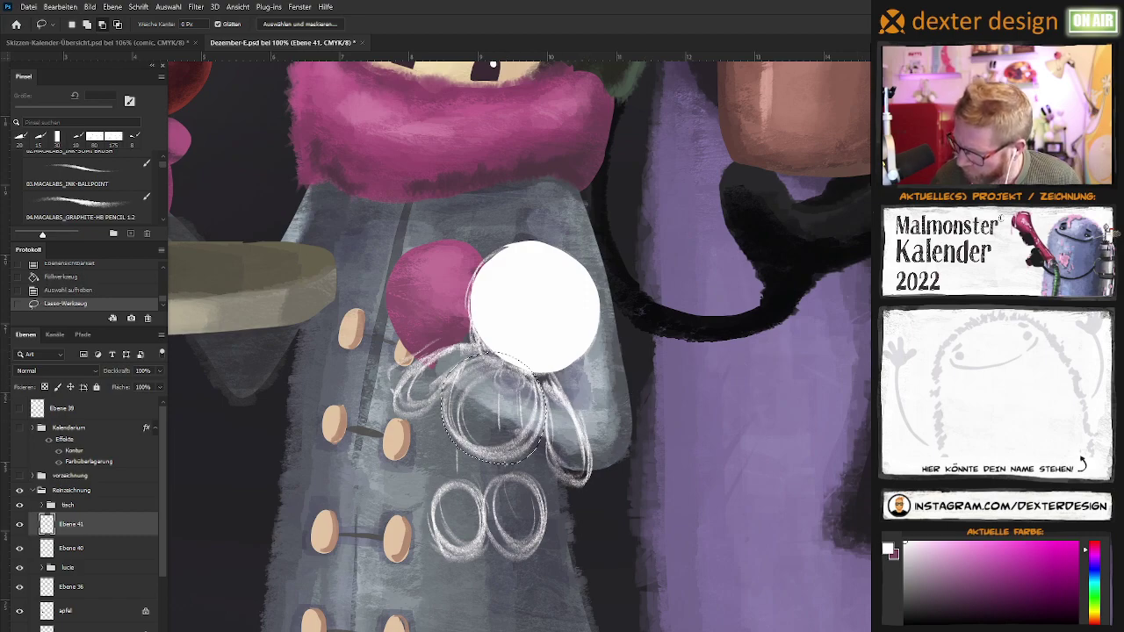
key(g)
click(577, 411)
key(ctrl+d)
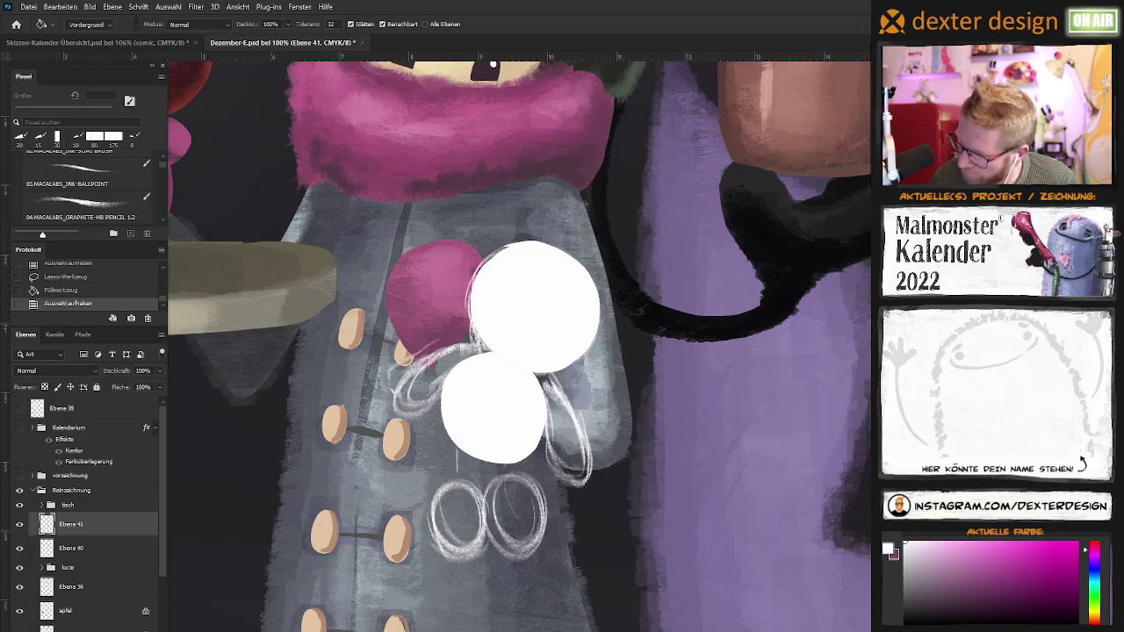
Lasso-select both arm loops and both leg rings of the toy figure
key(l)
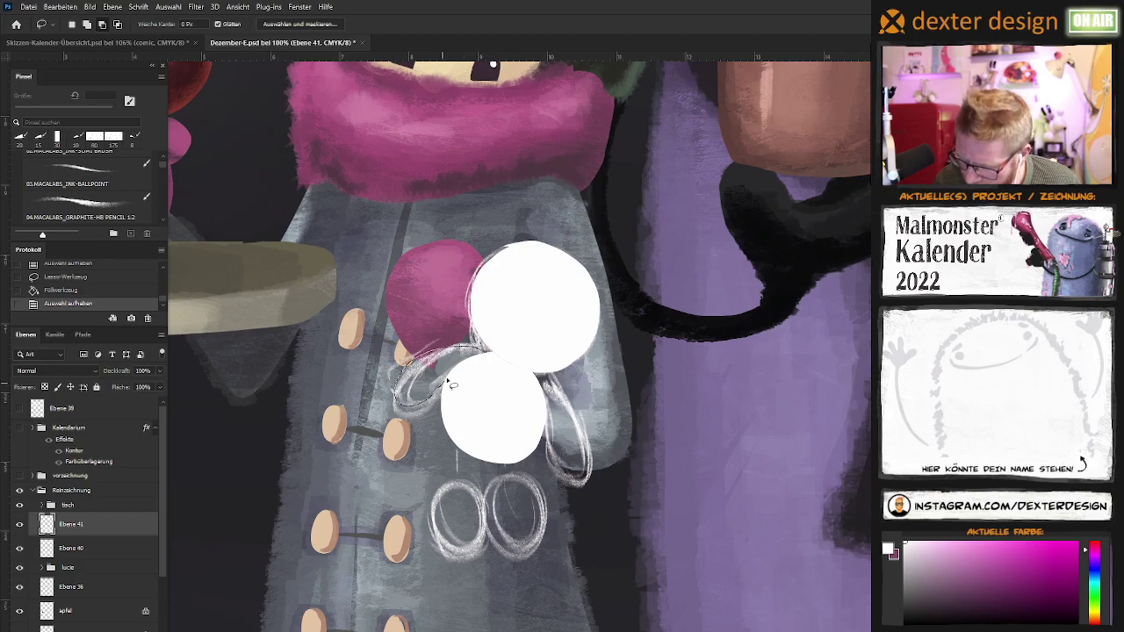
drag(492, 364, 551, 389)
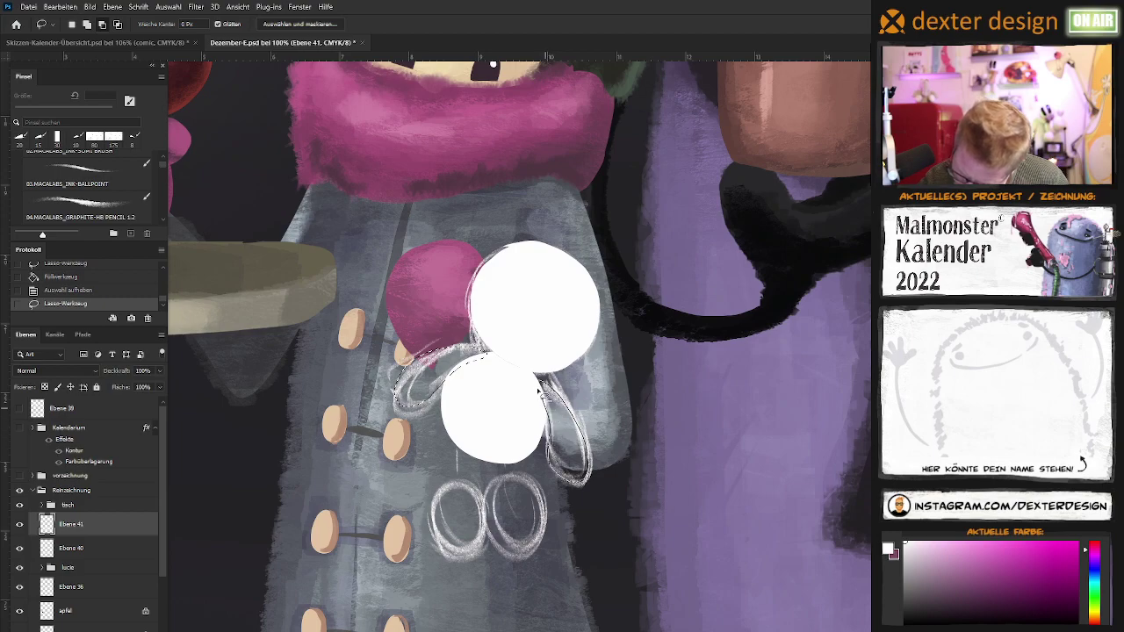
drag(539, 395, 489, 263)
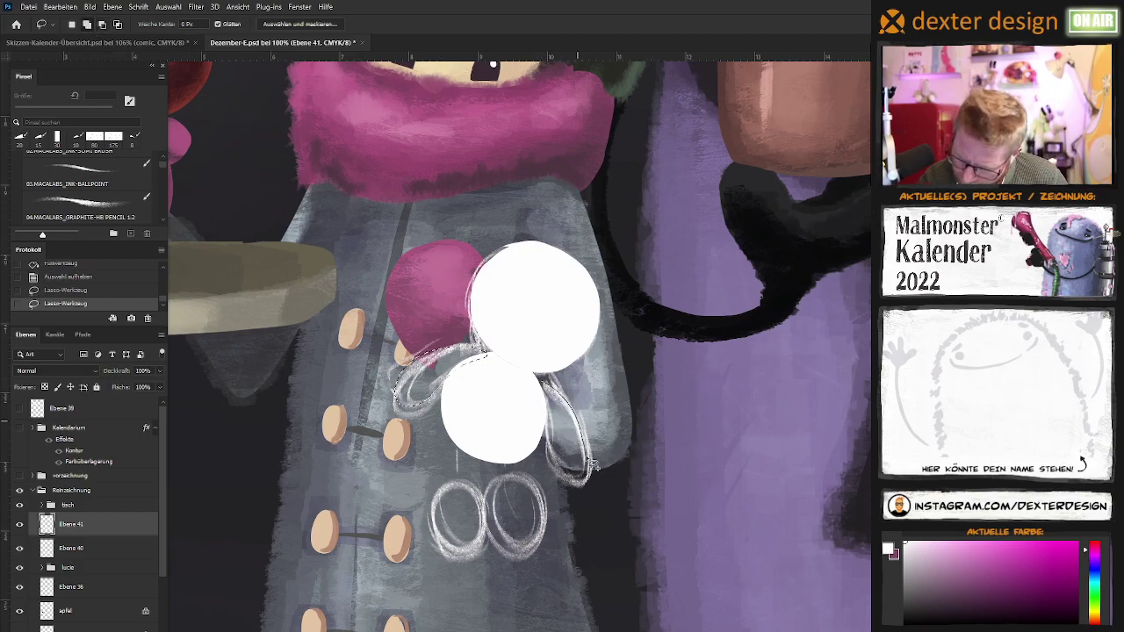
drag(690, 432, 748, 307)
drag(531, 351, 522, 444)
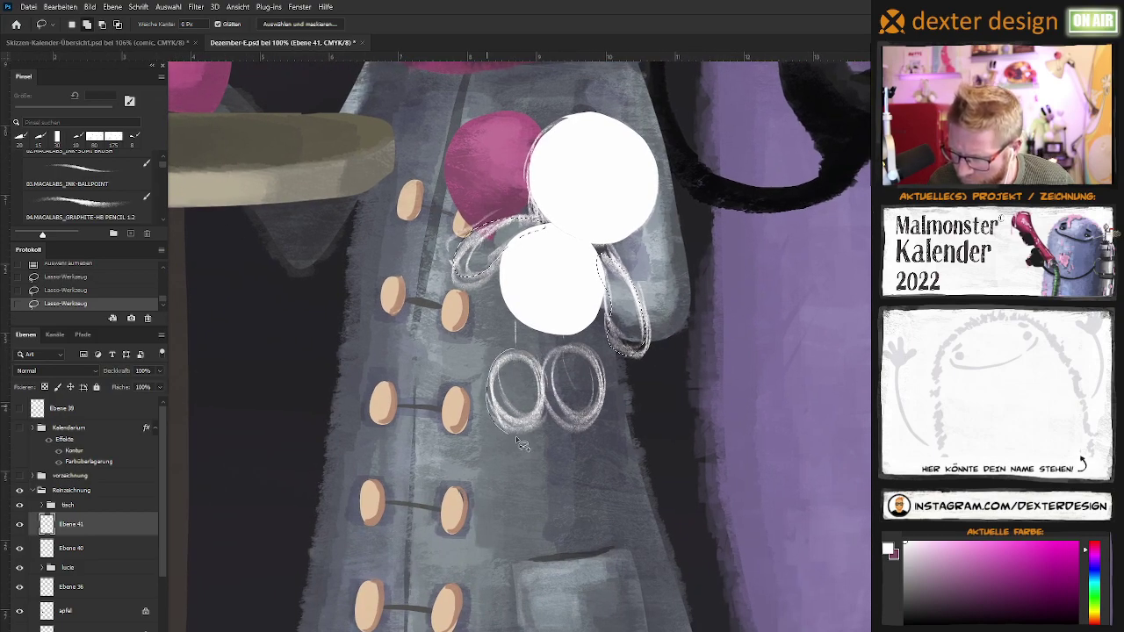
drag(522, 444, 563, 367)
mouse_move(550, 413)
mouse_down()
mouse_move(607, 421)
mouse_move(567, 364)
mouse_up()
mouse_move(633, 407)
mouse_down()
mouse_move(610, 431)
mouse_move(622, 427)
mouse_up()
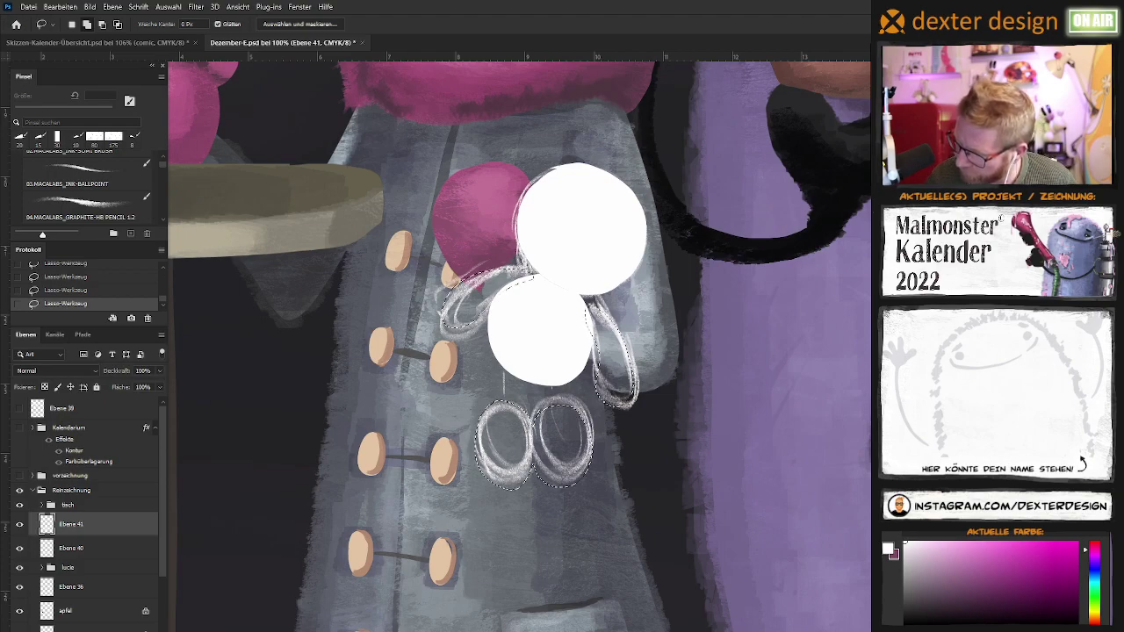
Fill the selected arms and legs white and deselect
key(g)
click(621, 400)
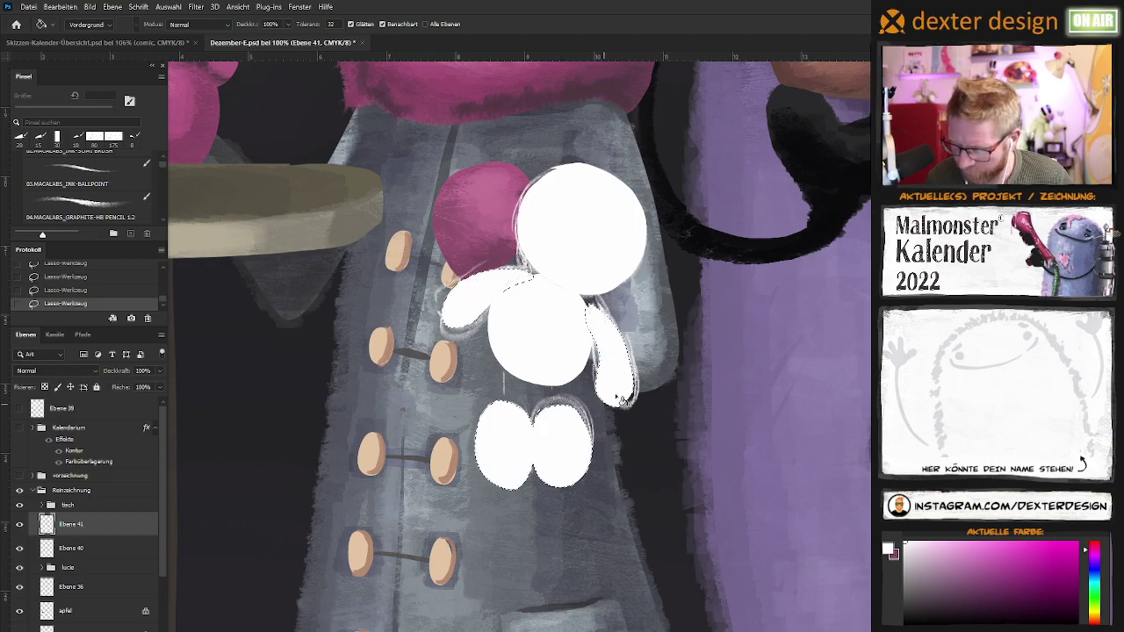
drag(651, 394, 606, 434)
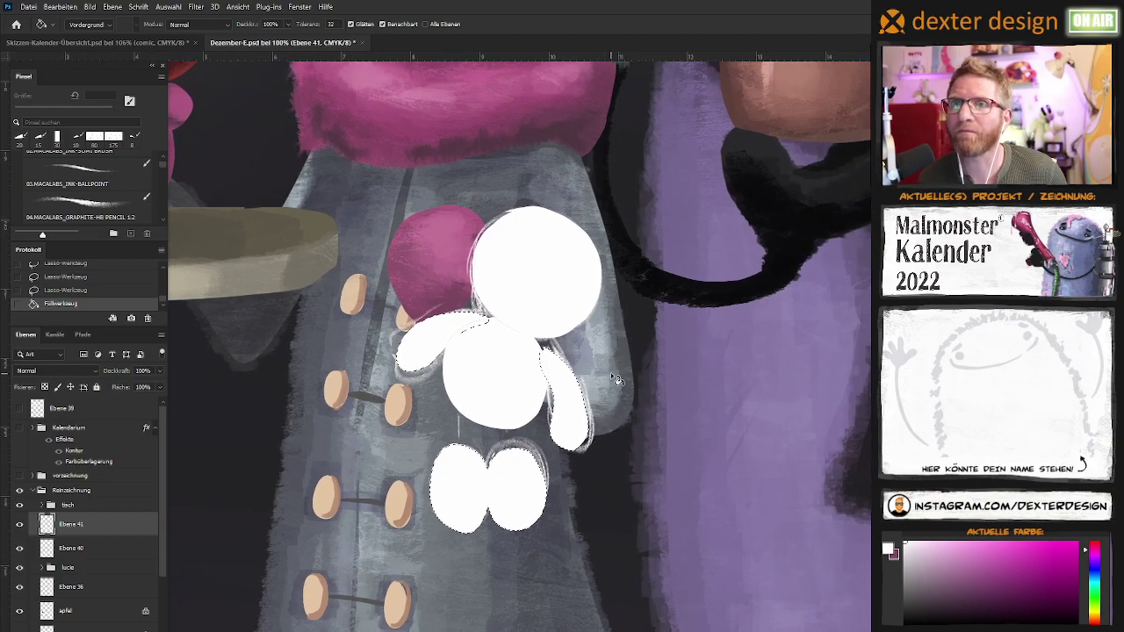
key(ctrl+d)
drag(635, 410, 663, 354)
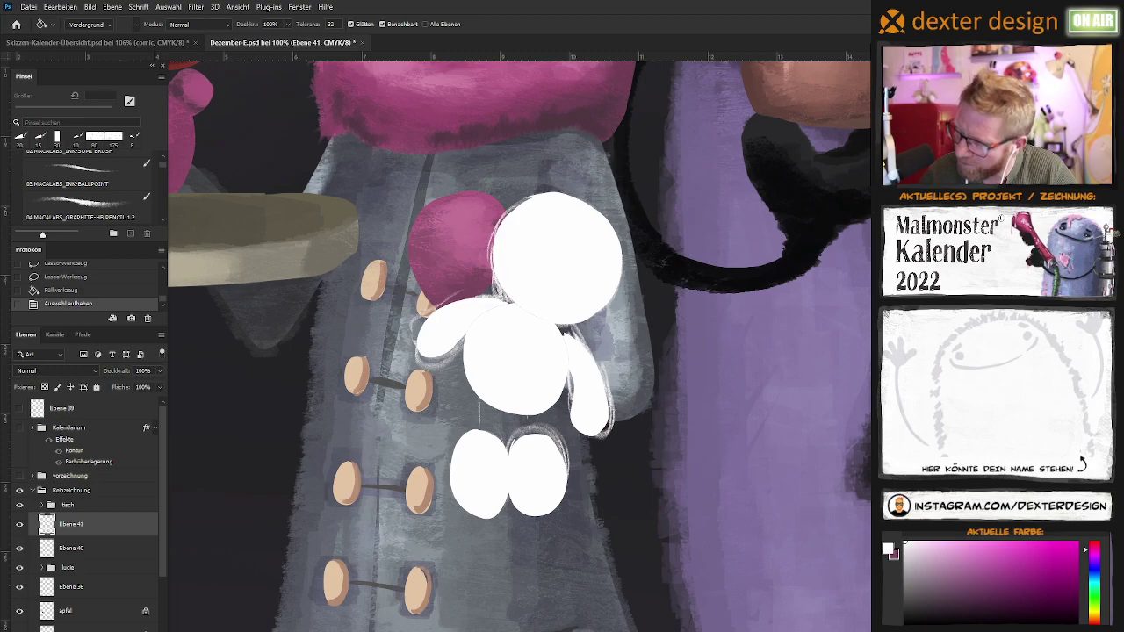
key(b)
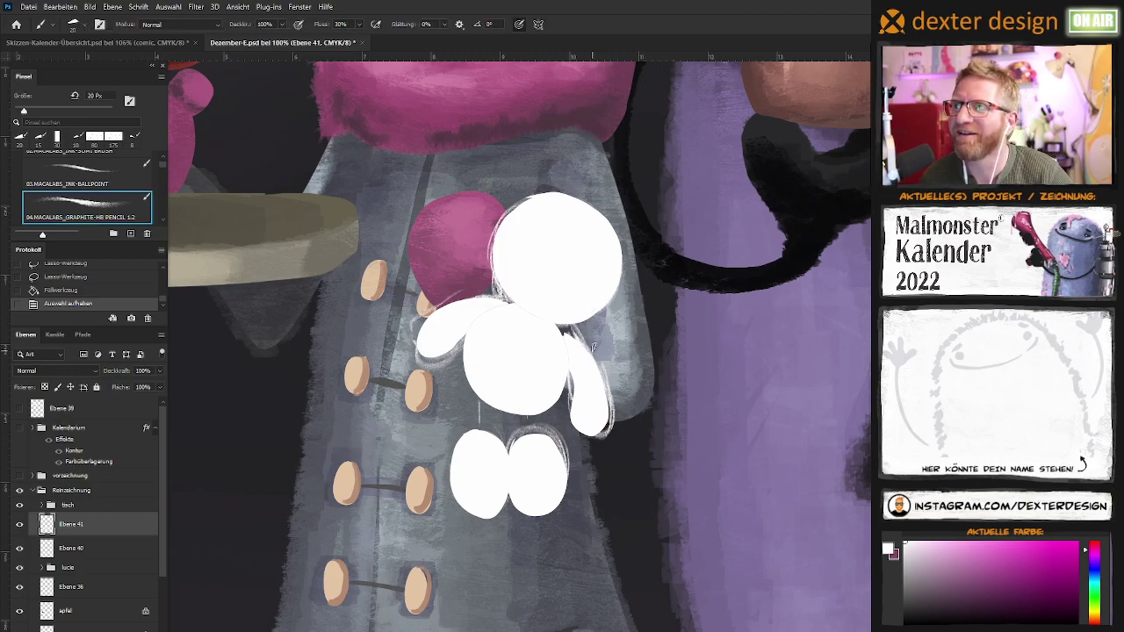
Choose the goro rectangle brush from the brush list at 10 px
scroll(162, 218, down, 2)
scroll(162, 218, down, 2)
scroll(161, 218, down, 2)
scroll(161, 217, down, 2)
scroll(162, 217, down, 2)
scroll(162, 218, down, 2)
scroll(162, 217, down, 2)
scroll(162, 218, down, 2)
scroll(162, 218, down, 2)
click(86, 198)
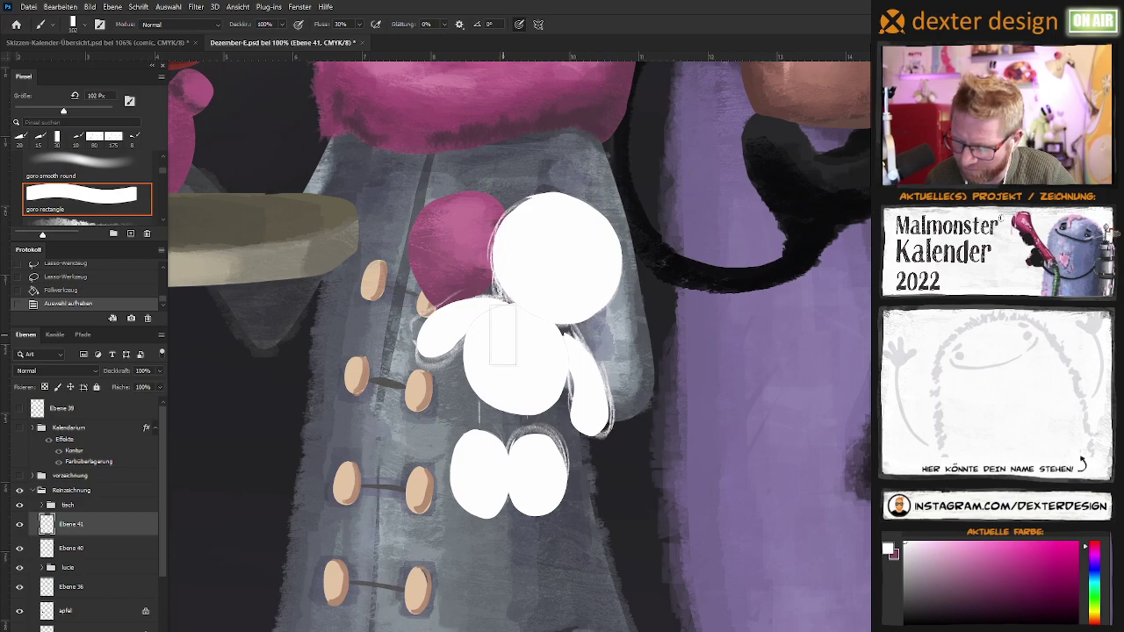
key(bracketleft)
key(bracketleft)
key(bracketleft)
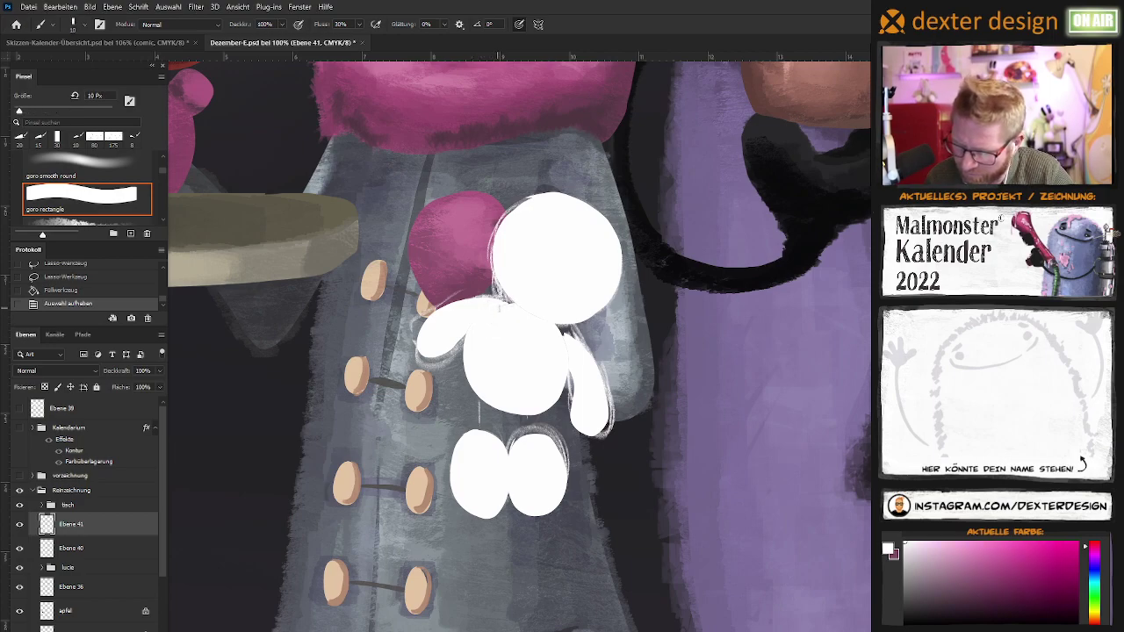
Paint small shading strokes and dabs on the figure's side and right arm
mouse_move(564, 332)
mouse_down()
mouse_move(596, 321)
mouse_move(613, 400)
mouse_move(612, 331)
mouse_up()
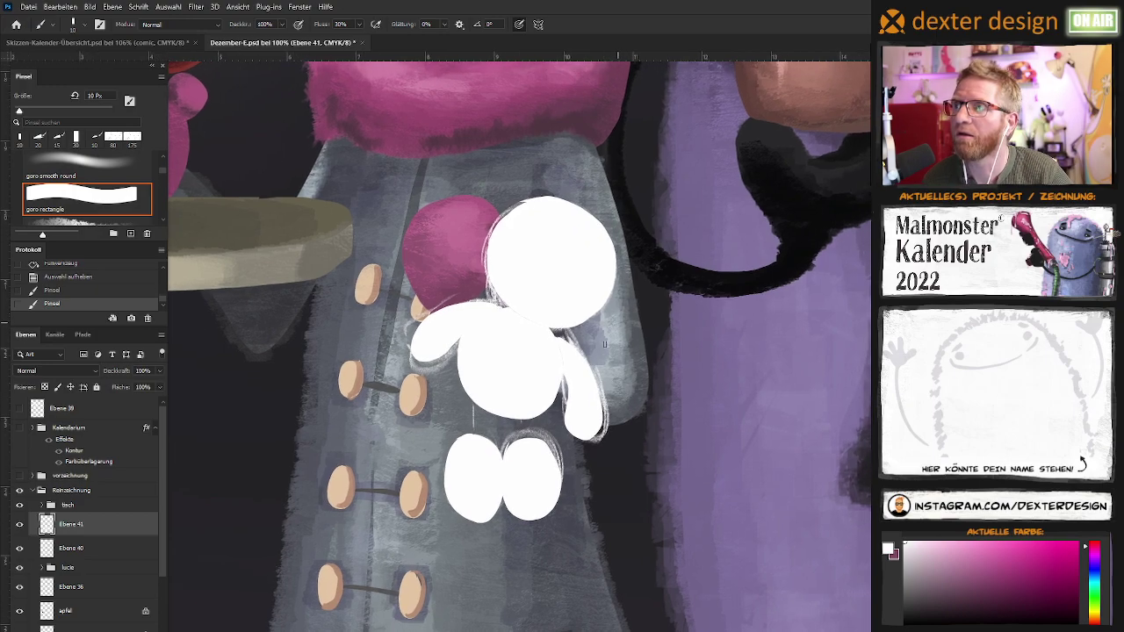
key(bracketright)
click(497, 313)
click(504, 313)
key(bracketleft)
key(bracketleft)
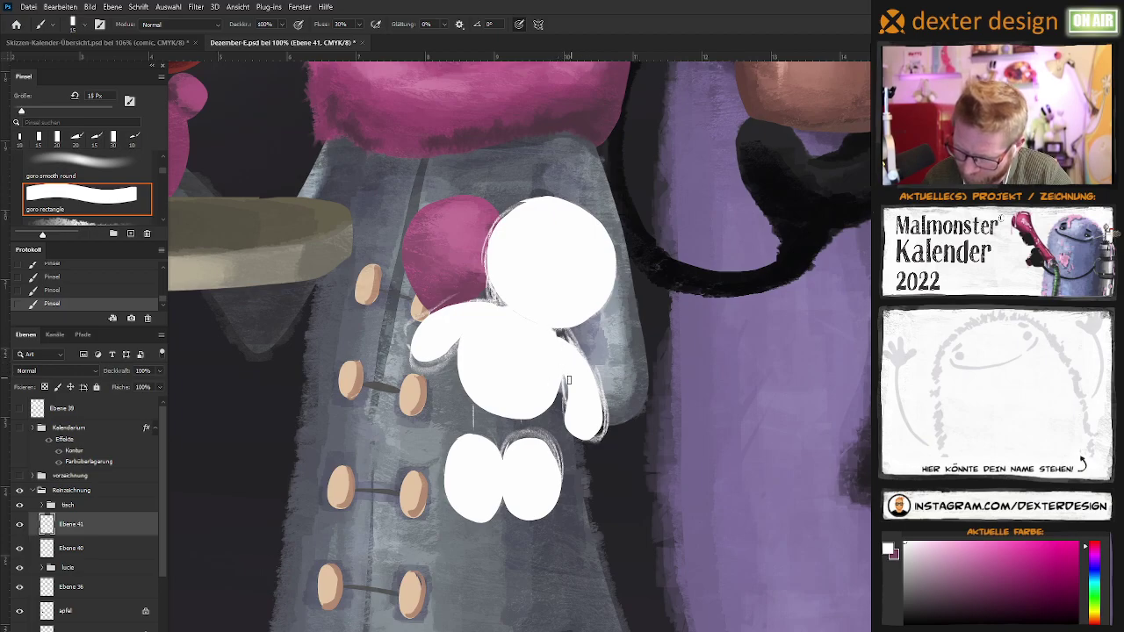
scroll(552, 391, down, 1)
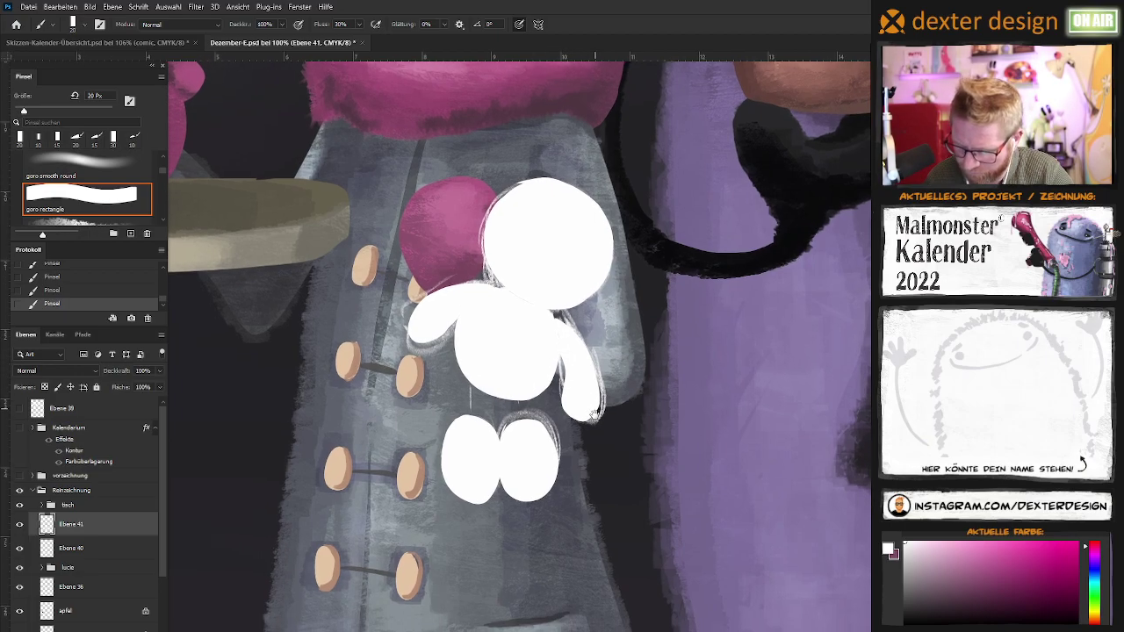
key(bracketleft)
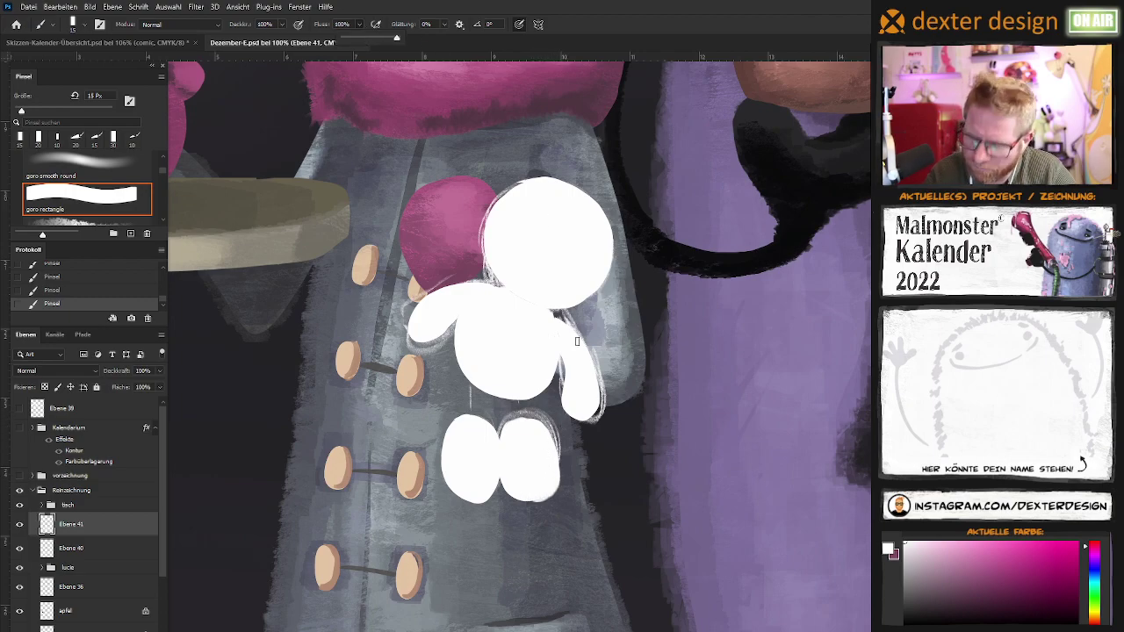
key(bracketleft)
key(shift+0)
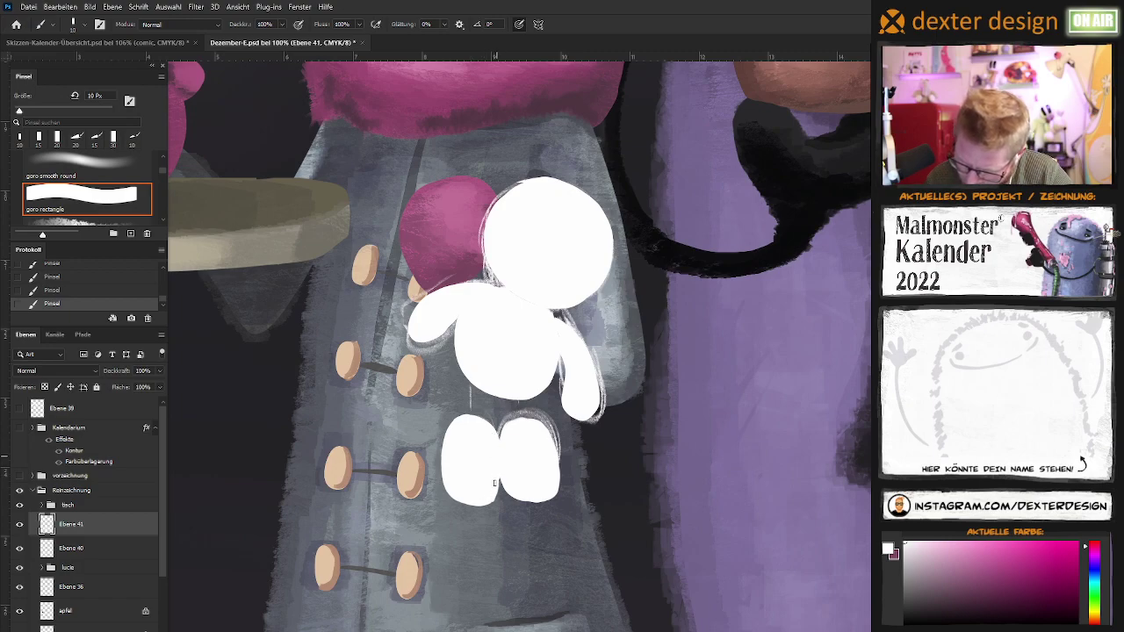
Hide sketch layer Ebene 40 and shade the head edge with a 9 px brush
drag(540, 436, 506, 479)
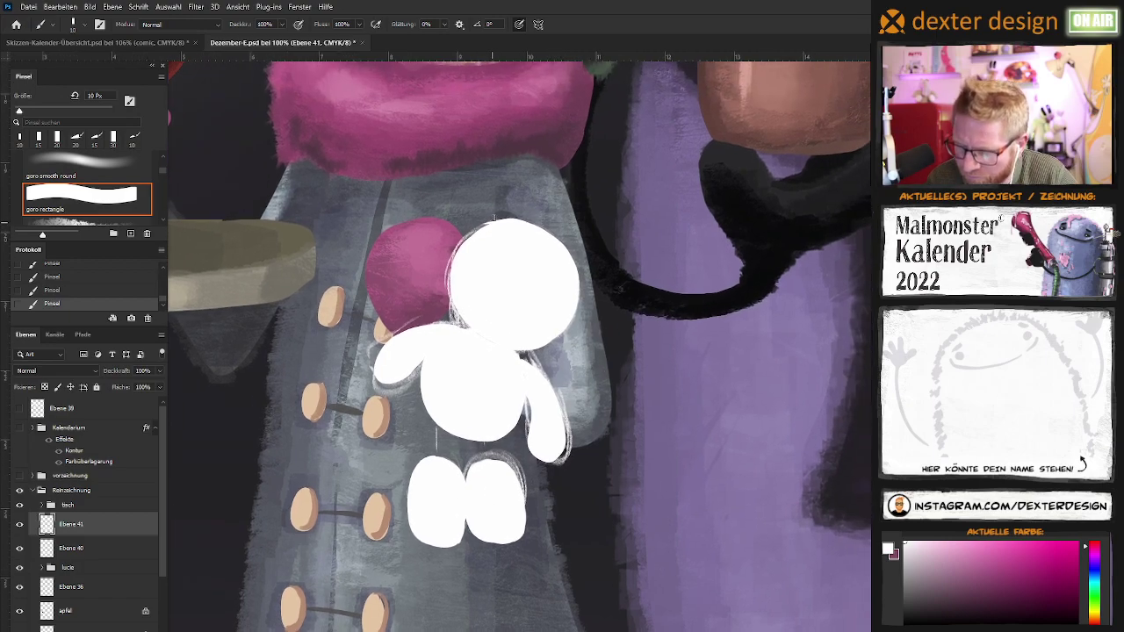
click(20, 548)
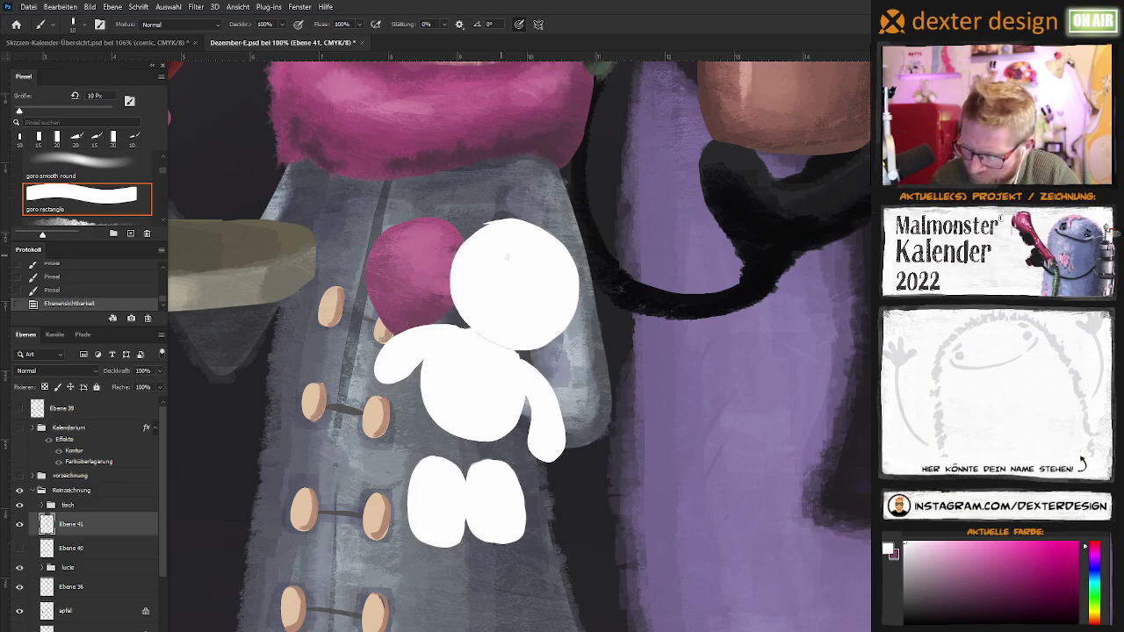
key(bracketleft)
drag(490, 227, 483, 230)
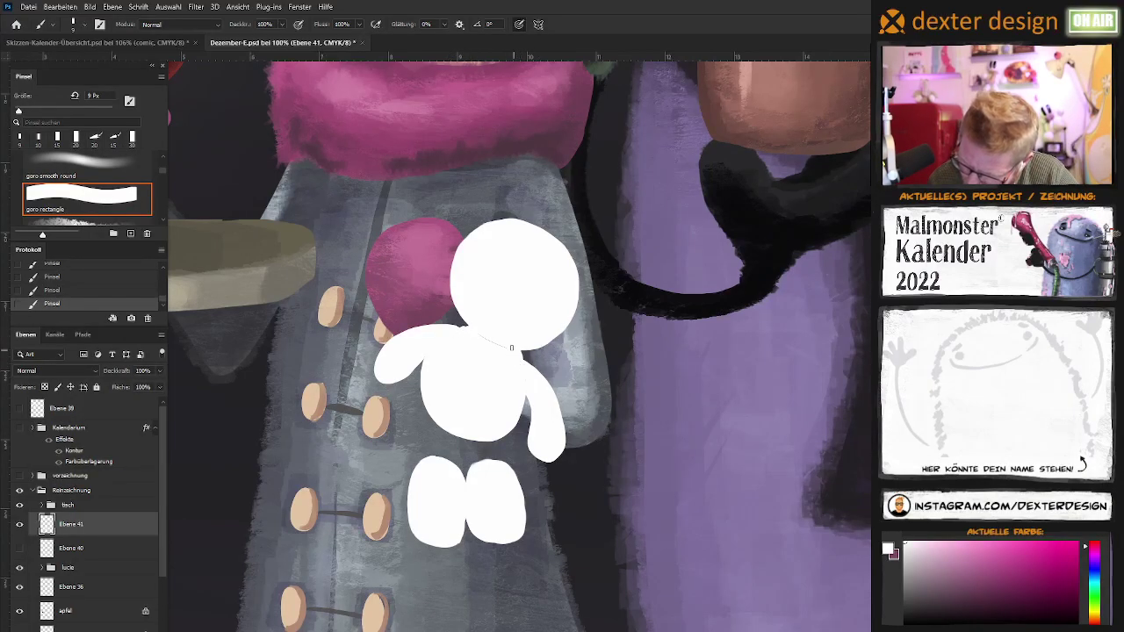
drag(485, 339, 585, 401)
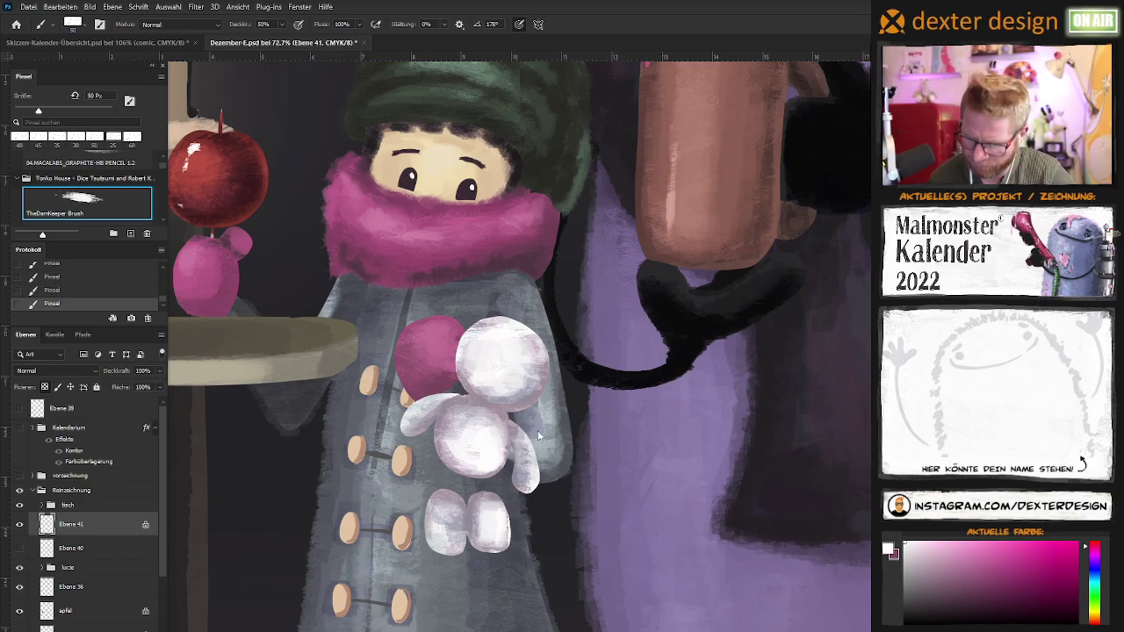
Try grouping the layer, undo it, and save the painting with File > Save
key(bracketleft)
key(bracketleft)
key(bracketleft)
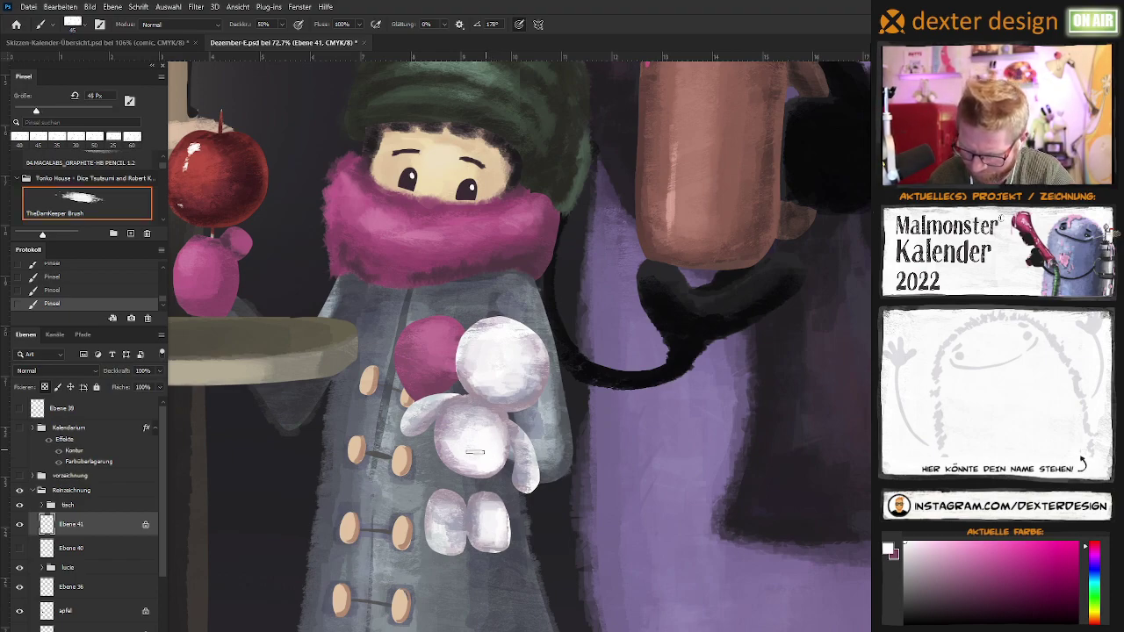
key(bracketright)
key(bracketright)
key(bracketright)
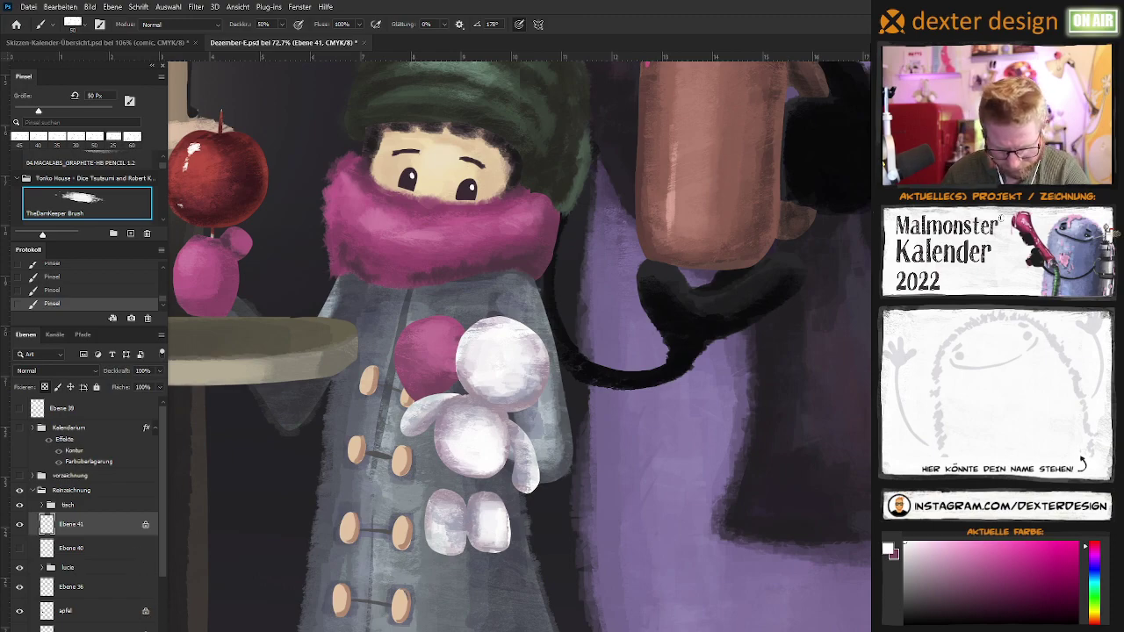
key(ctrl+g)
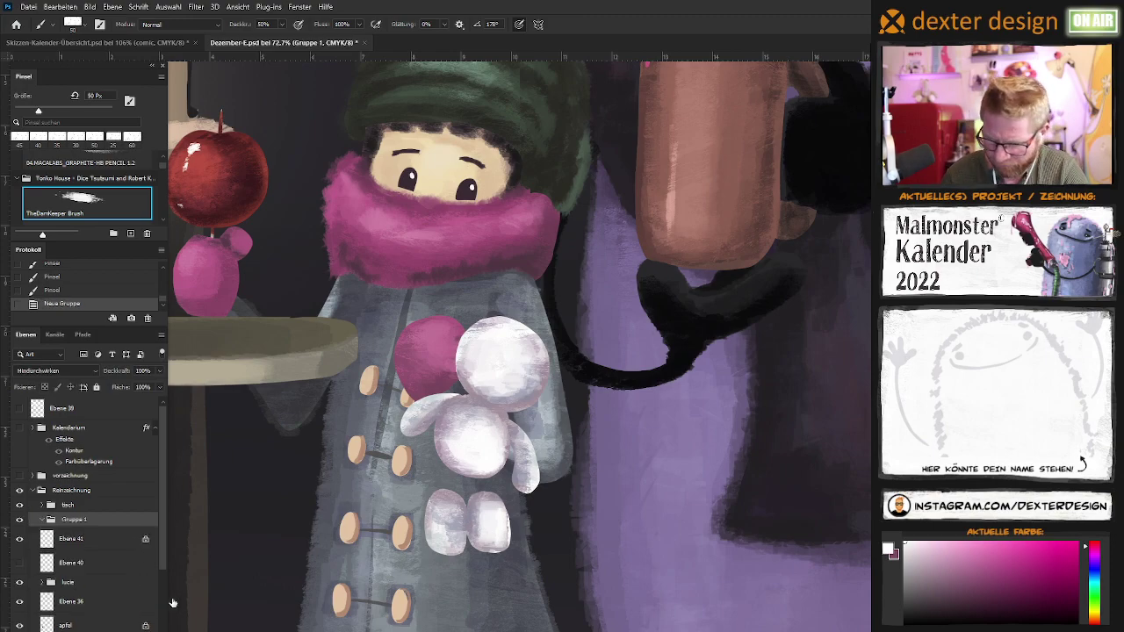
click(108, 291)
click(28, 7)
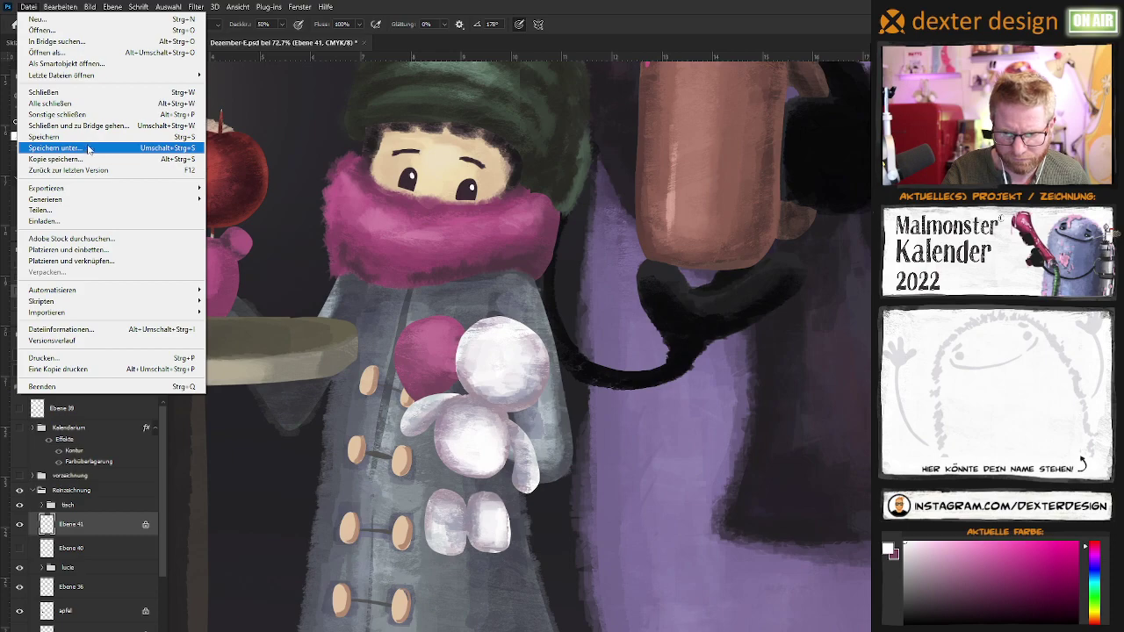
click(90, 138)
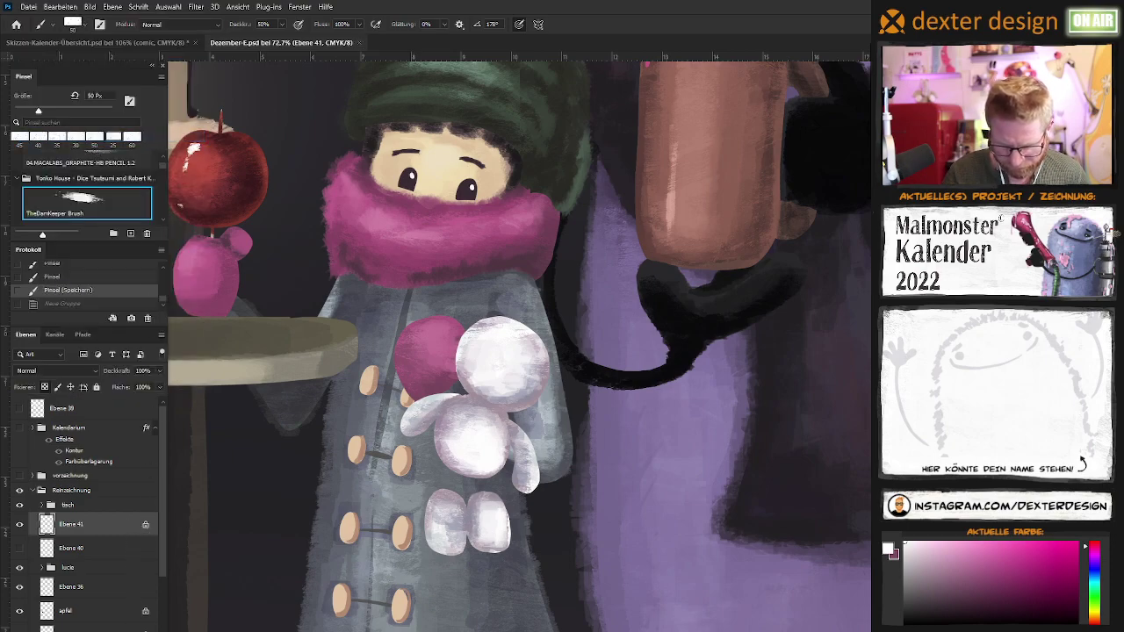
Group Ebene 41, undo the grouping, and open the fill/adjustment layer menu
key(ctrl+g)
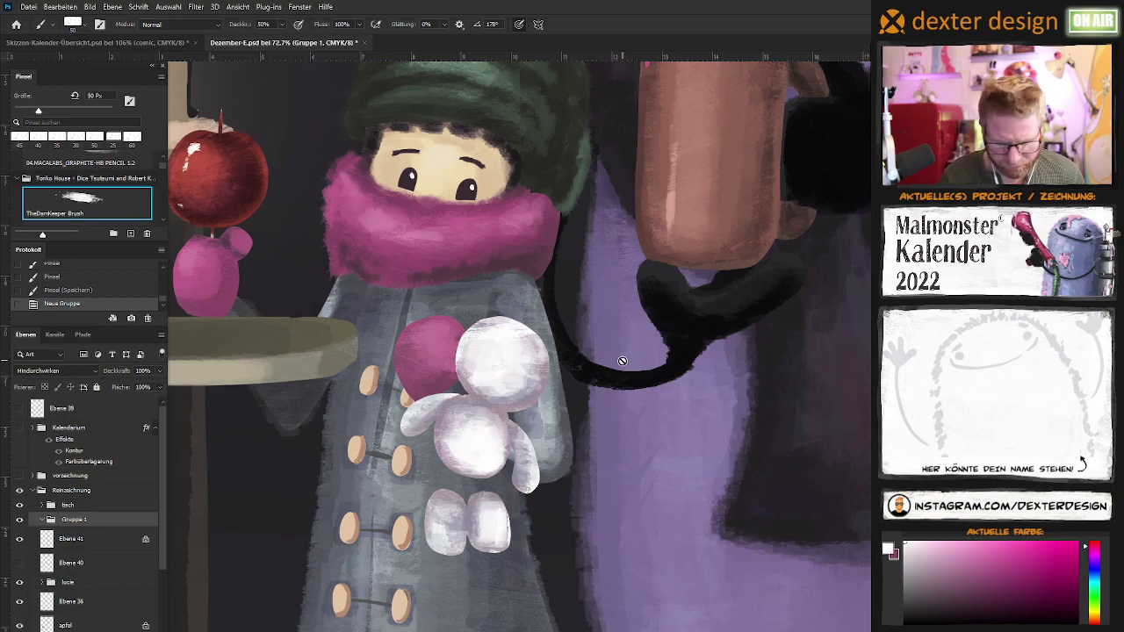
click(148, 294)
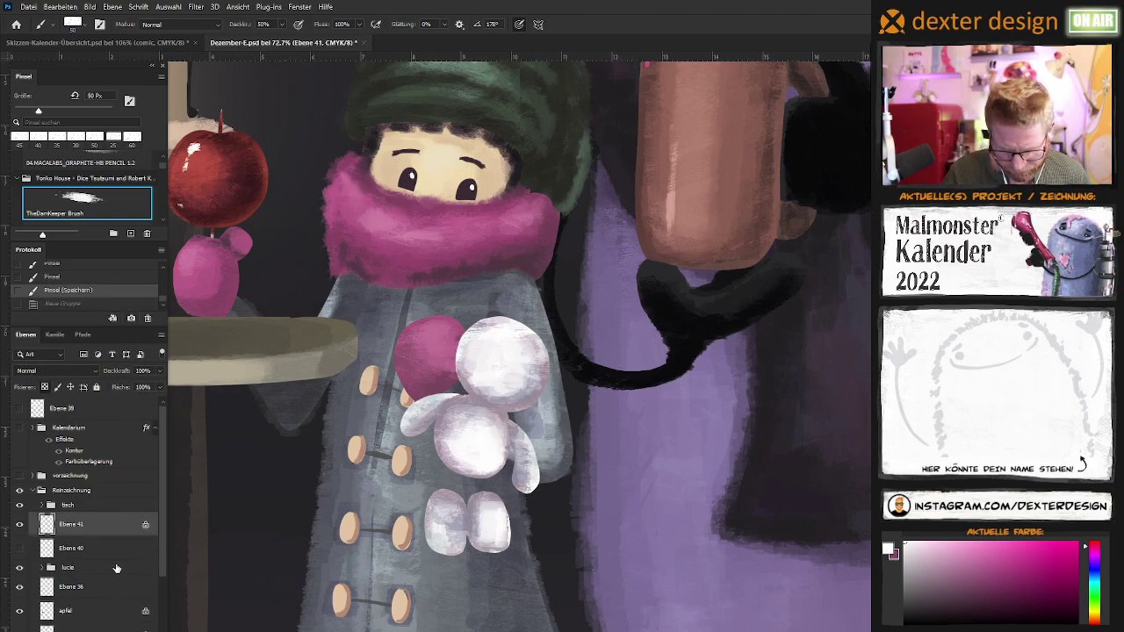
click(97, 628)
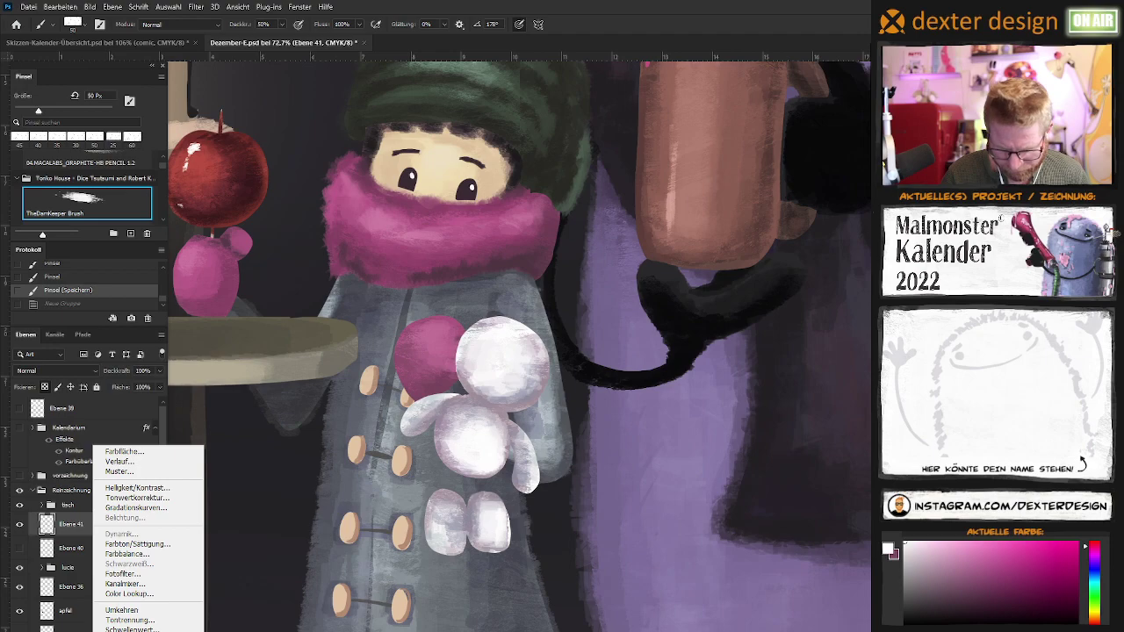
Add a Brightness/Contrast adjustment layer clipped to the layer below
click(137, 488)
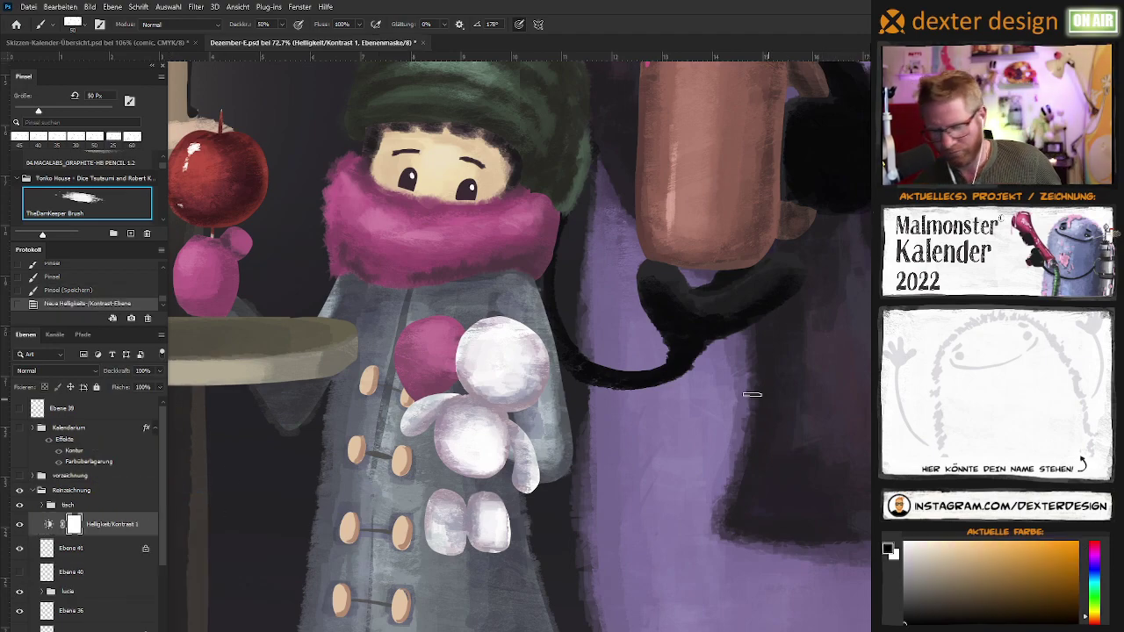
right_click(135, 525)
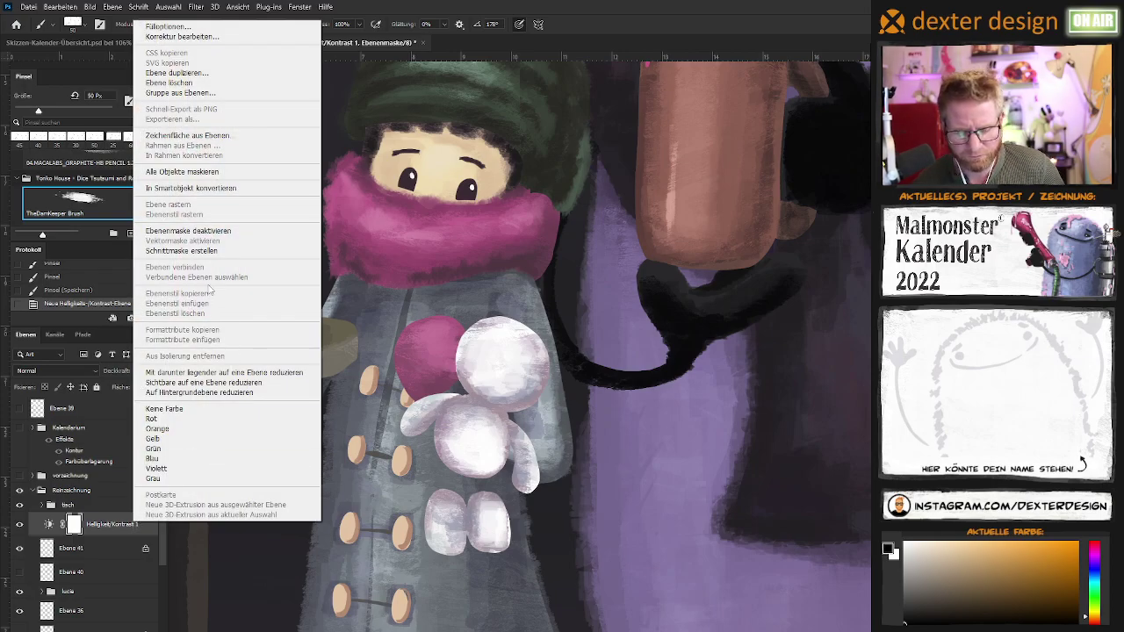
click(185, 250)
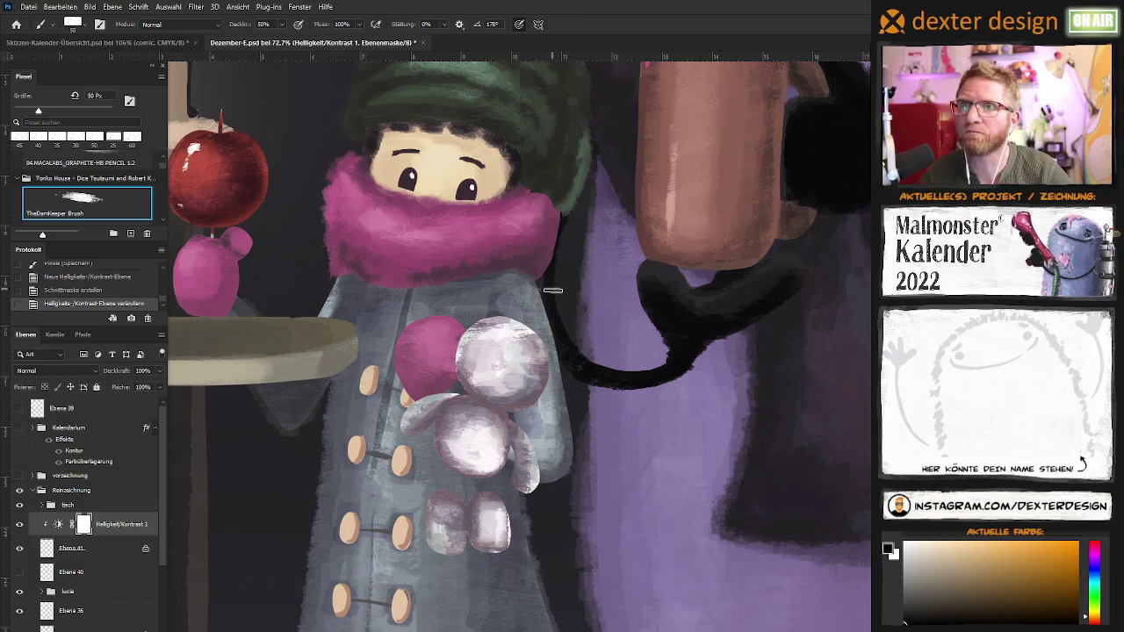
Paint white highlights on the doll's head, body and right leg, then merge the adjustment down
key(bracketright)
mouse_move(494, 332)
mouse_down()
mouse_move(516, 334)
mouse_move(508, 339)
mouse_move(530, 369)
mouse_move(503, 350)
mouse_up()
mouse_move(487, 416)
mouse_down()
mouse_move(461, 435)
mouse_move(492, 452)
mouse_up()
key(bracketleft)
key(bracketleft)
key(bracketleft)
key(bracketleft)
key(bracketright)
key(bracketright)
key(bracketright)
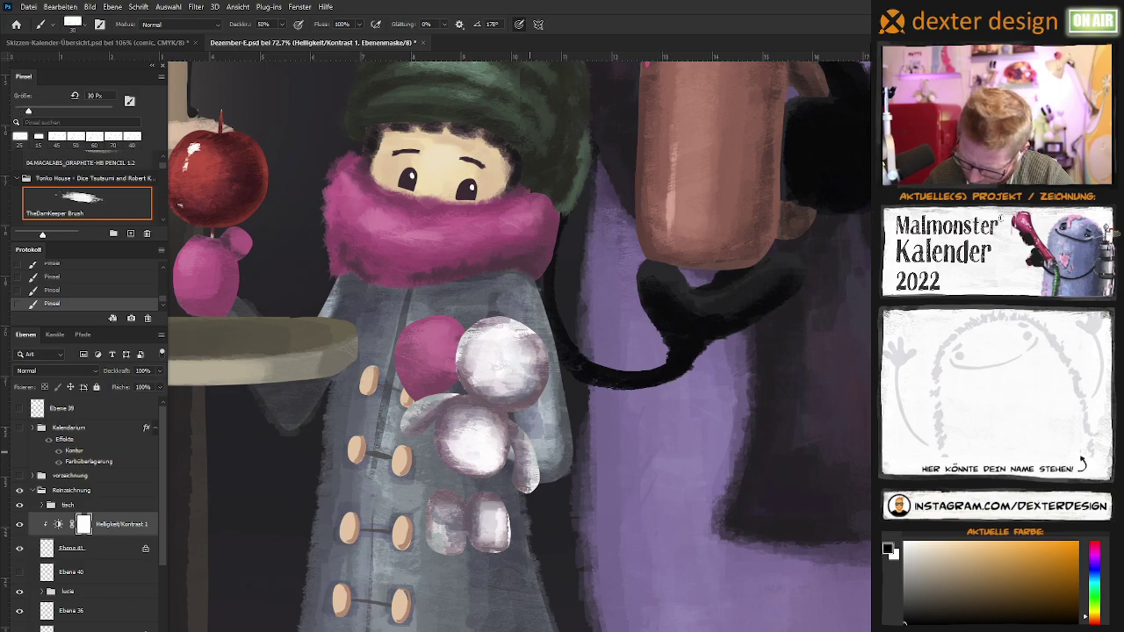
key(bracketleft)
key(bracketleft)
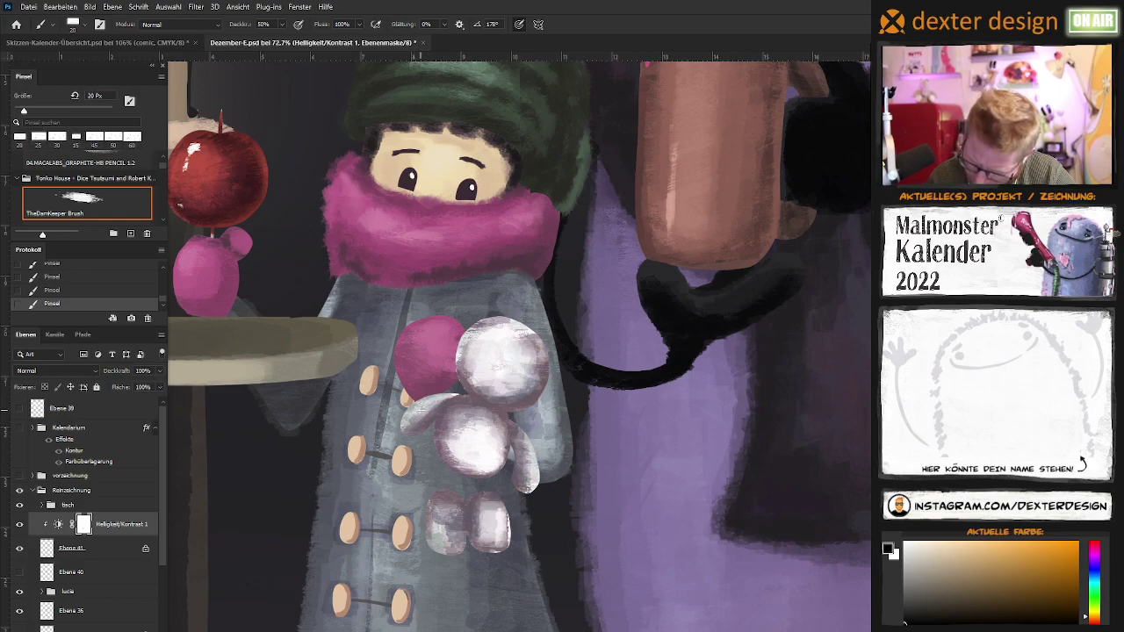
key(bracketright)
key(bracketright)
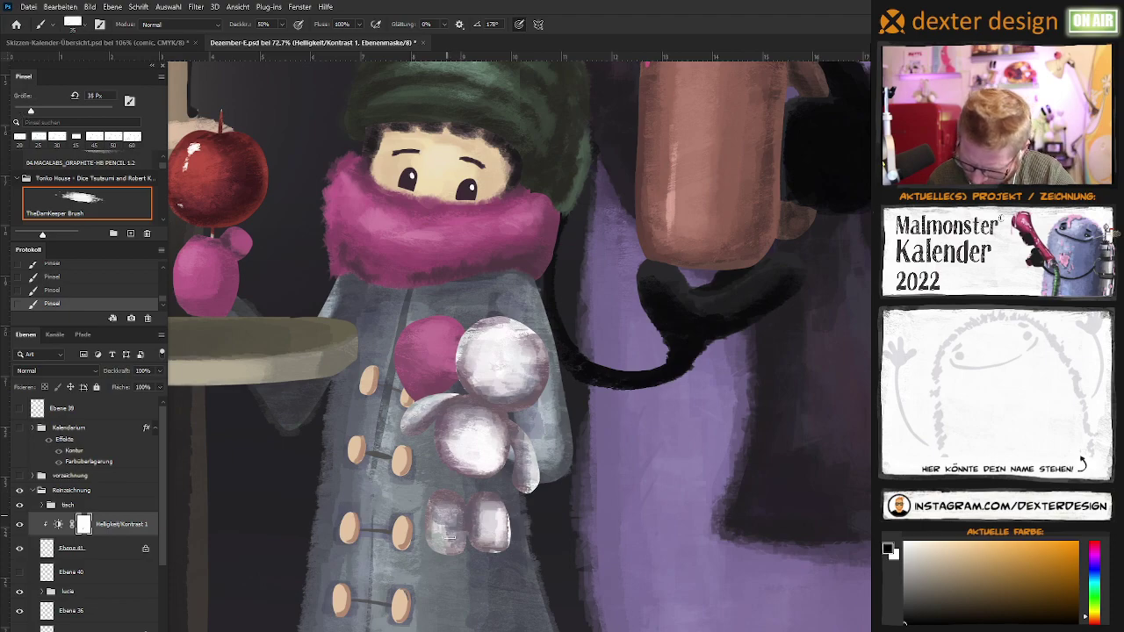
mouse_move(492, 542)
mouse_down()
mouse_move(481, 514)
mouse_move(447, 520)
mouse_up()
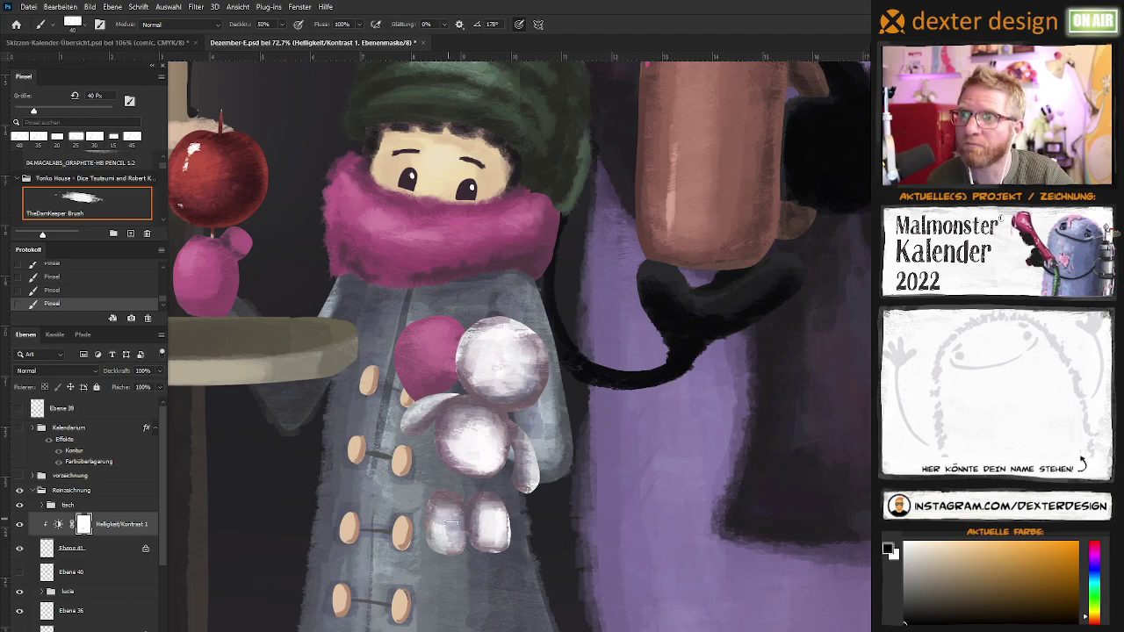
key([)
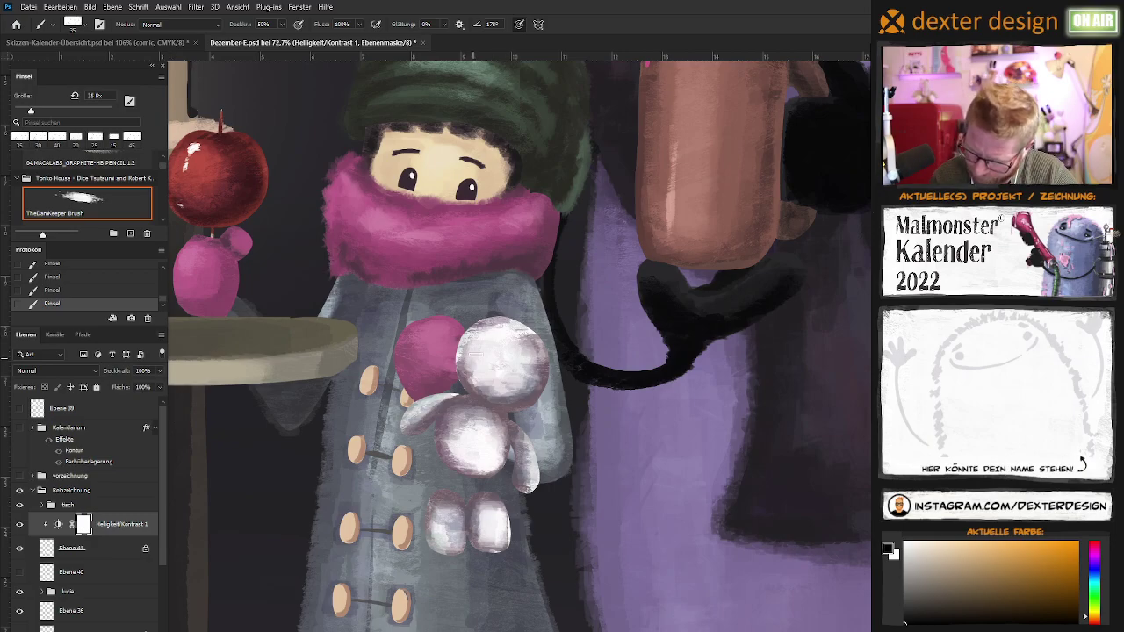
click(160, 335)
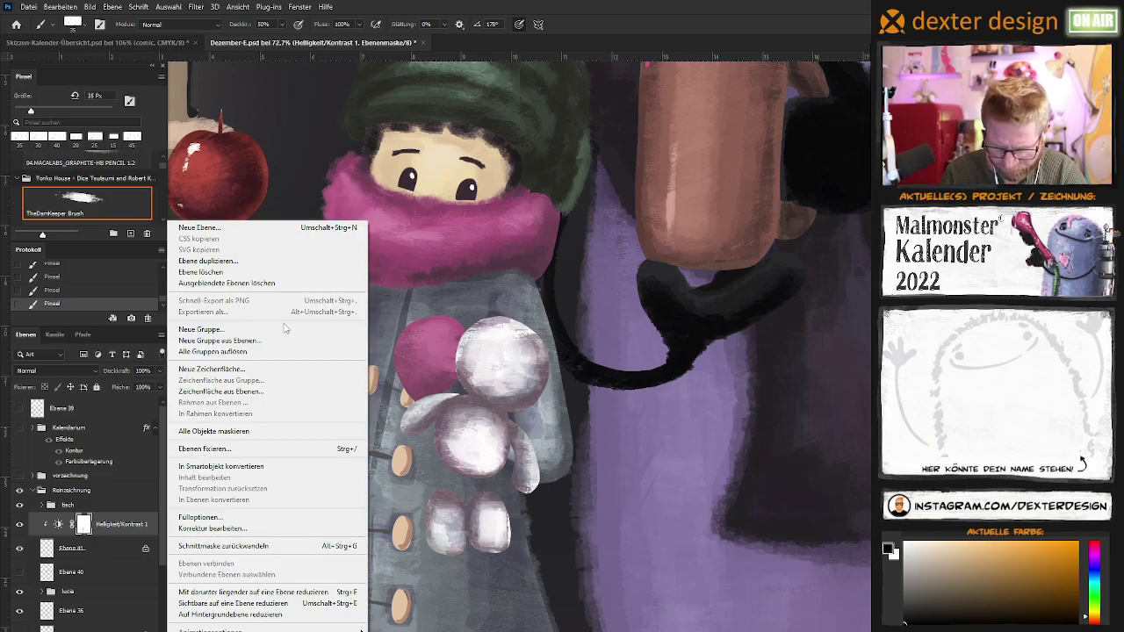
click(264, 593)
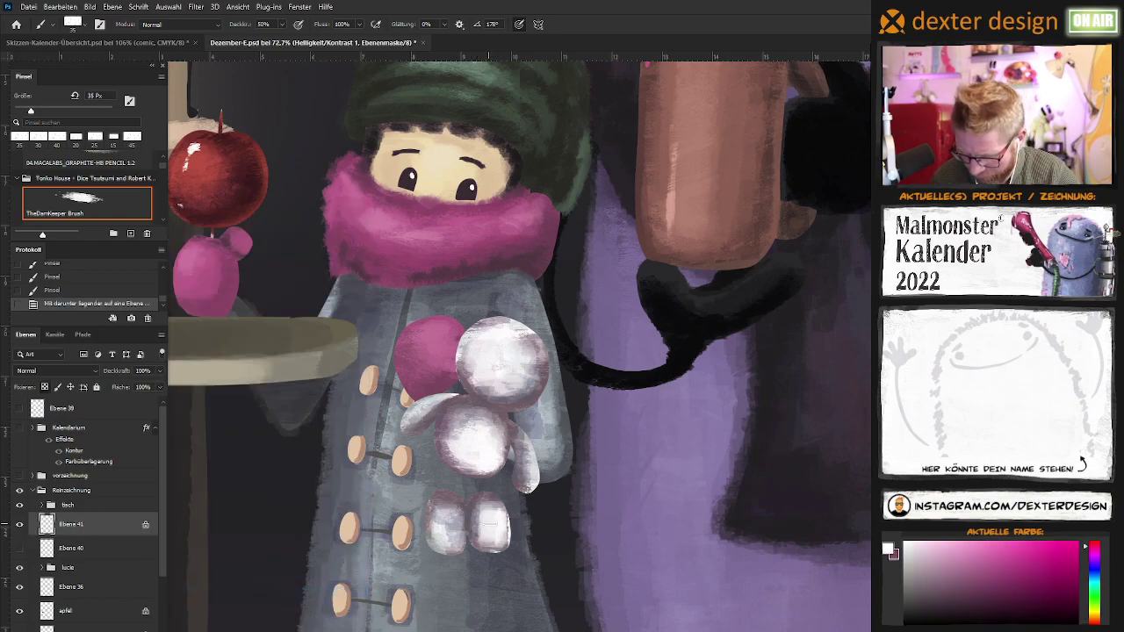
Sample pink and lavender tones from the doll and paint soft 30% opacity strokes on its legs
alt+click(498, 520)
mouse_move(444, 524)
mouse_down()
mouse_move(466, 525)
mouse_move(449, 547)
mouse_move(494, 518)
mouse_up()
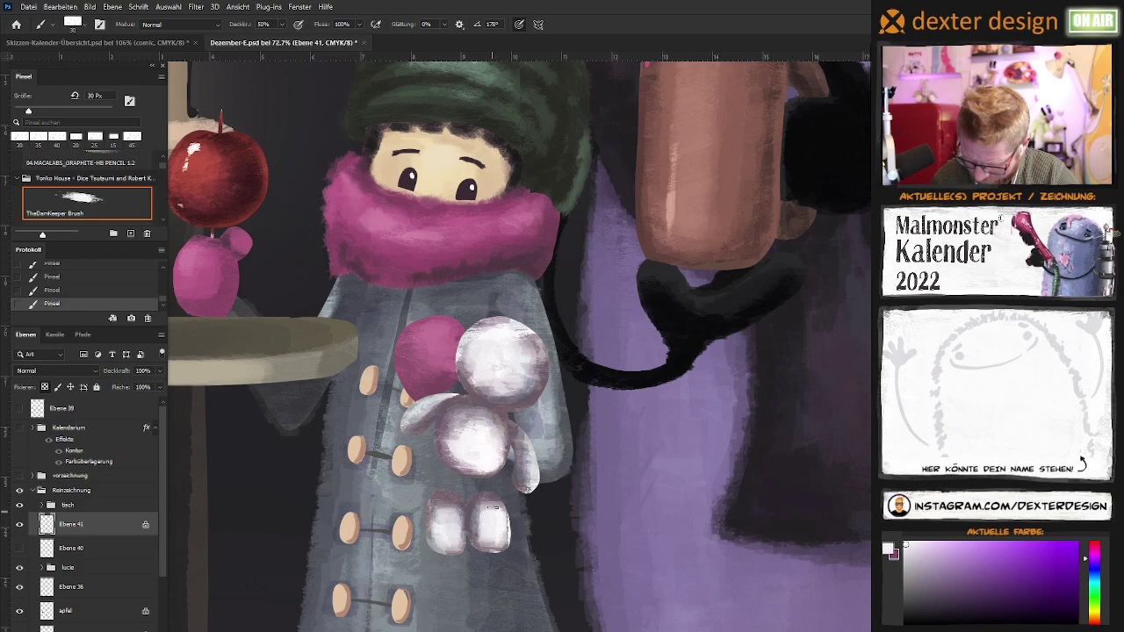
alt+click(490, 527)
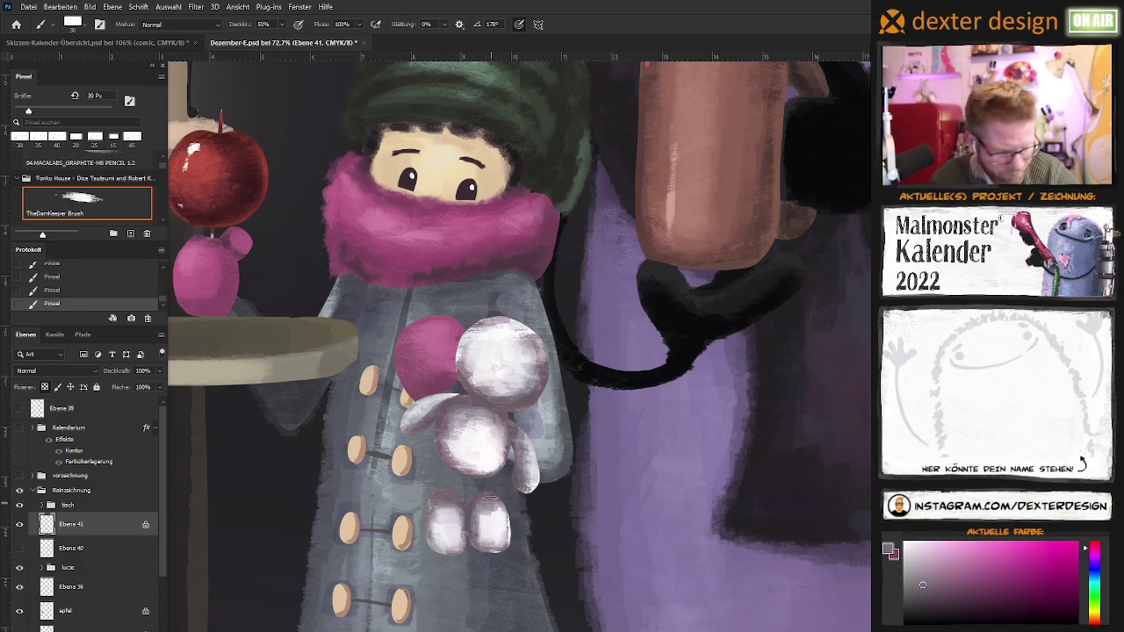
key(3)
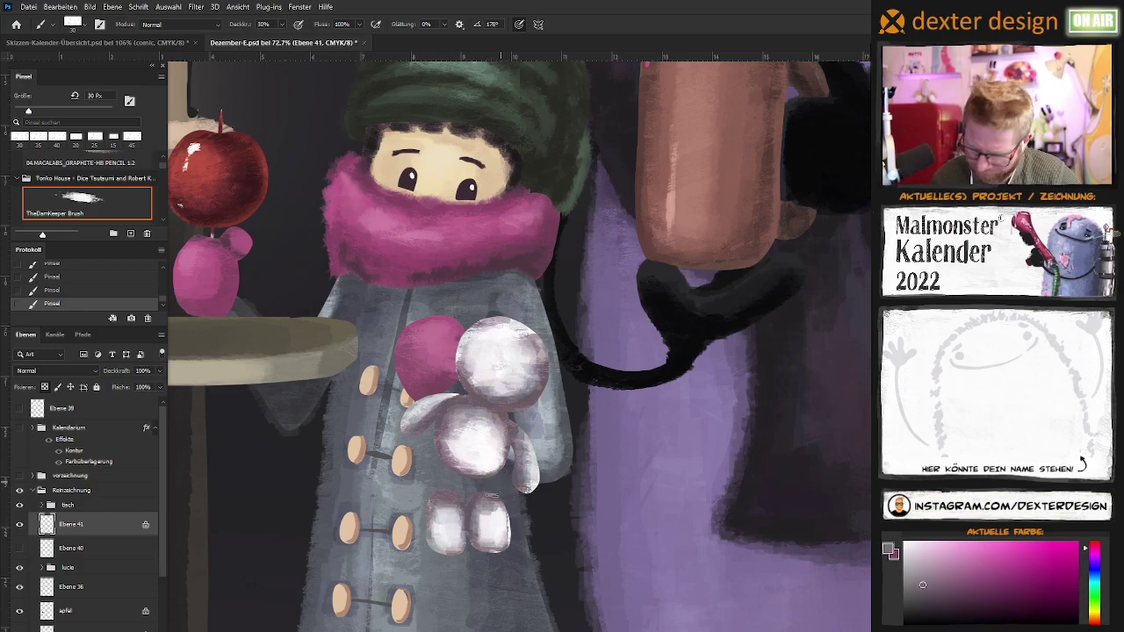
key(bracketright)
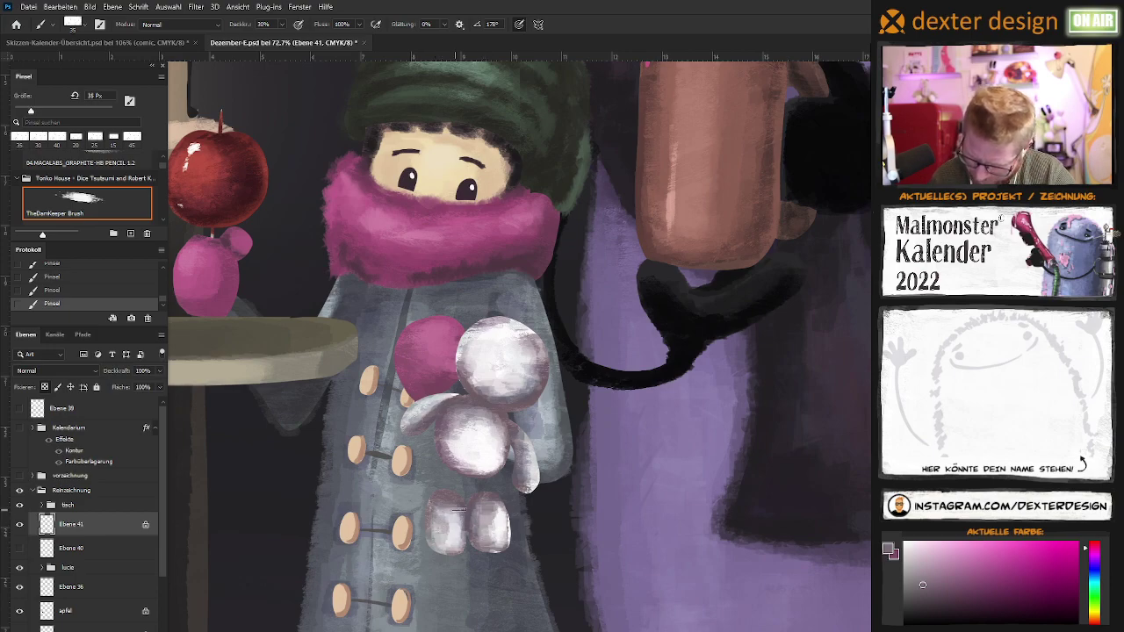
alt+click(452, 527)
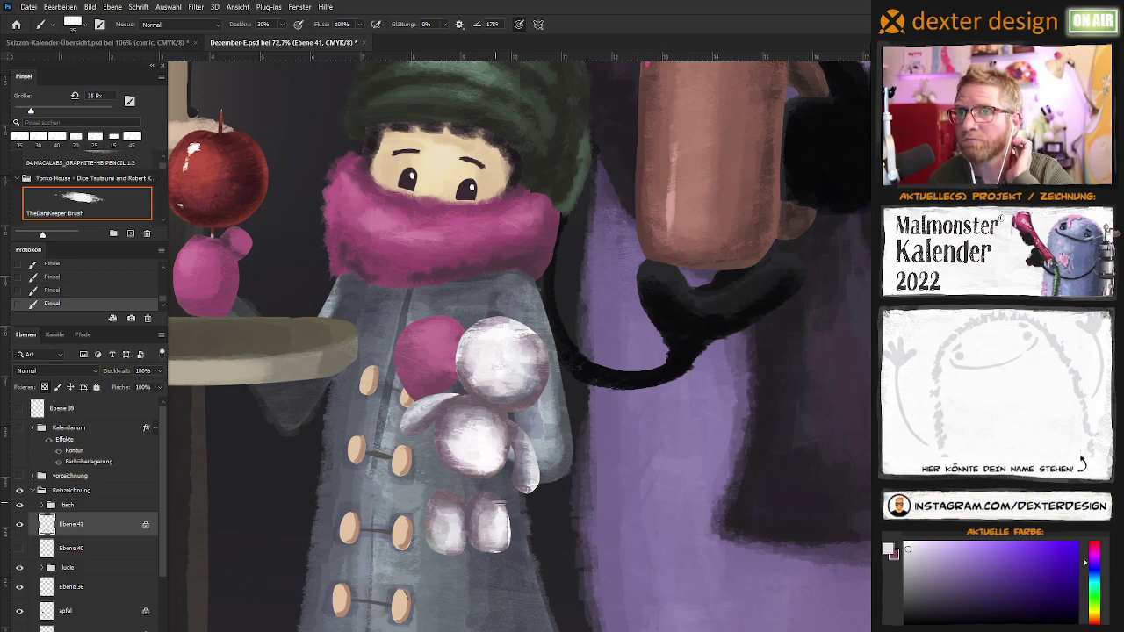
drag(498, 501, 514, 488)
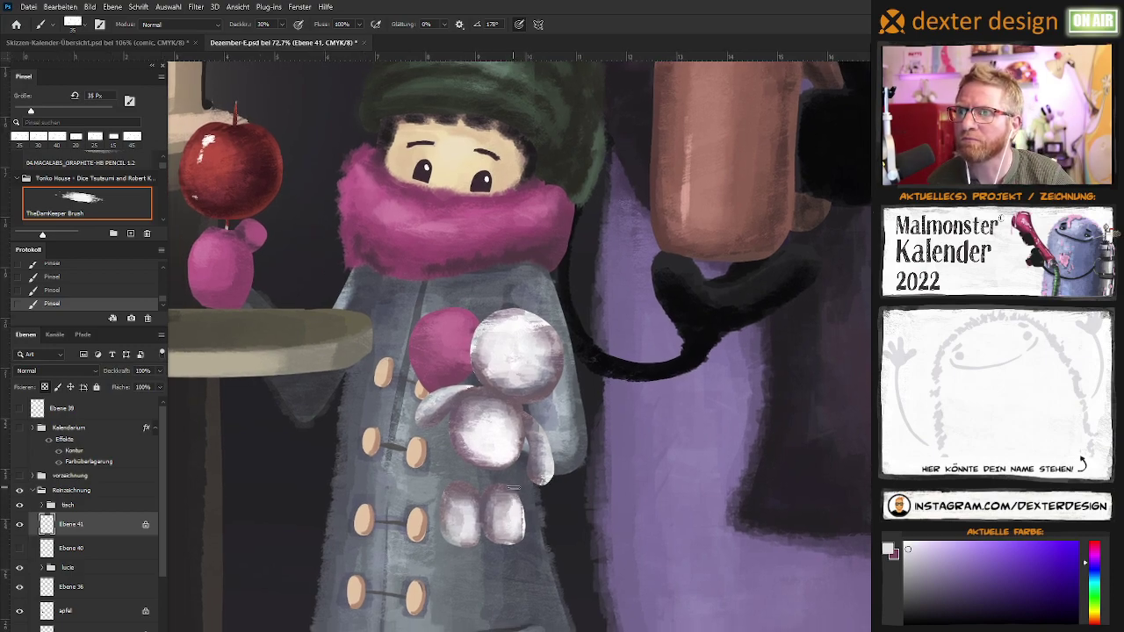
alt+click(524, 321)
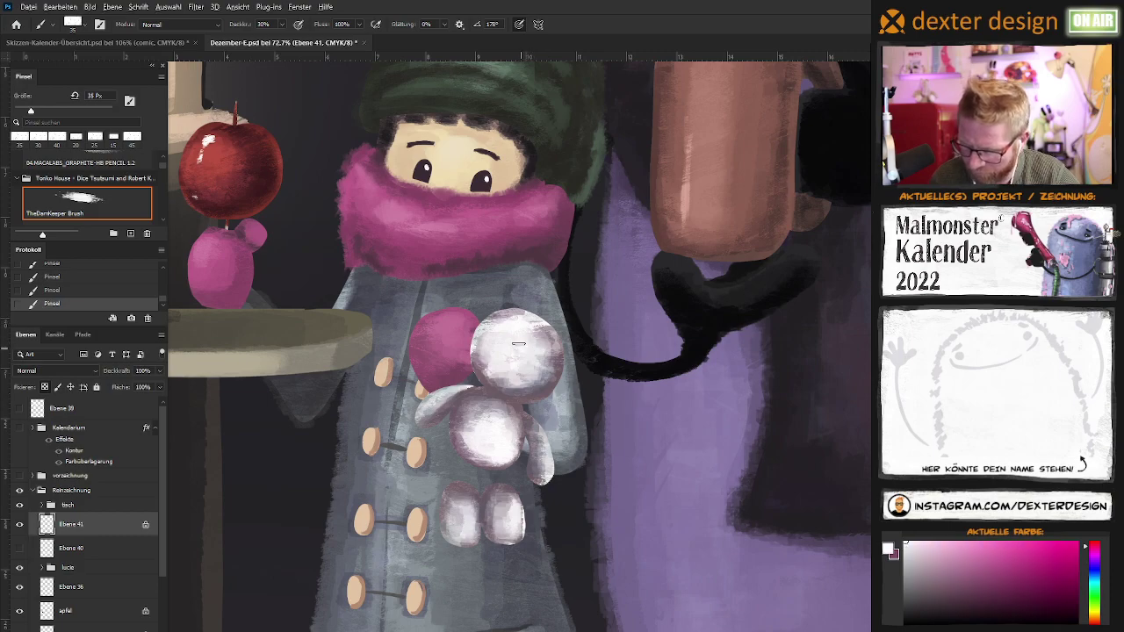
key(bracketright)
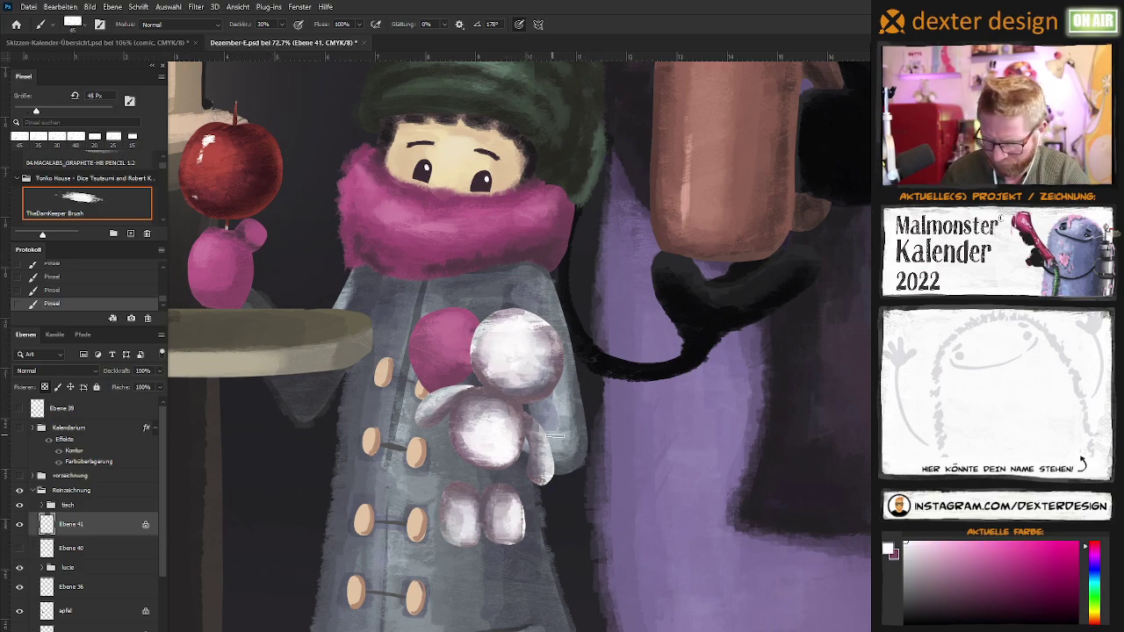
Add a new layer named augen and zoom to 100% on the doll
key(ctrl+shift+alt+n)
double_click(72, 525)
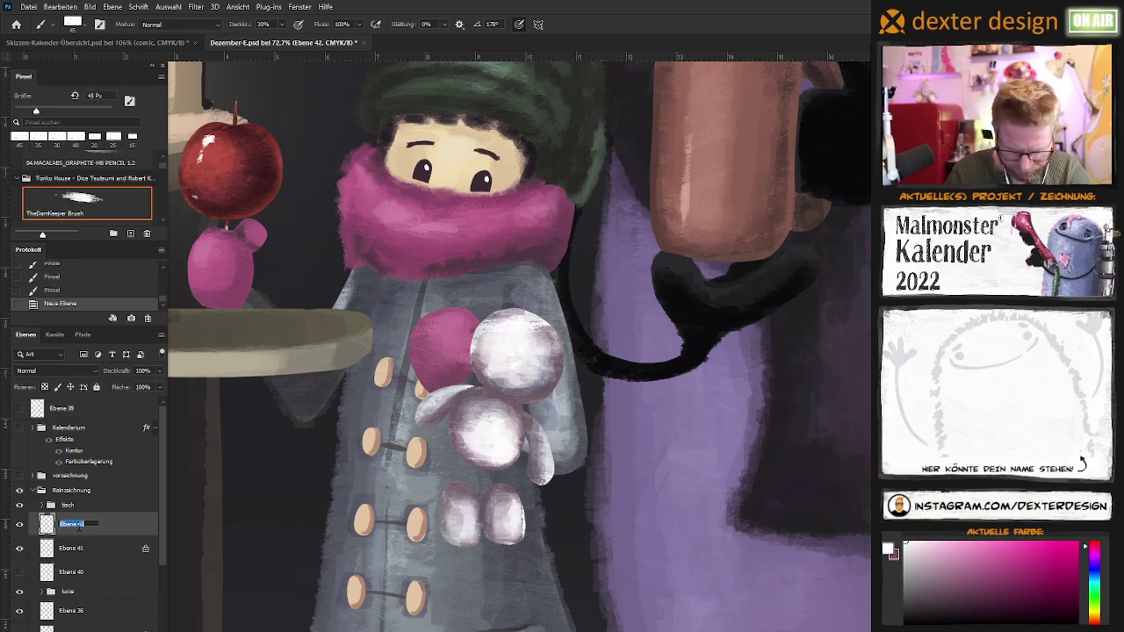
text(aud)
text(en)
key(Return)
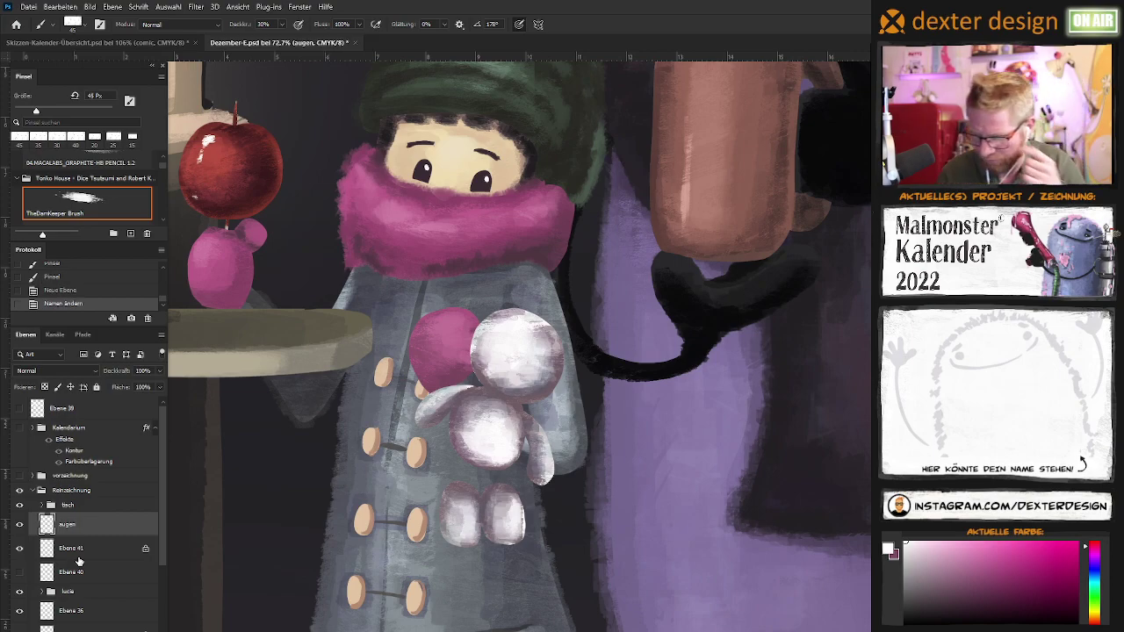
drag(641, 465, 612, 466)
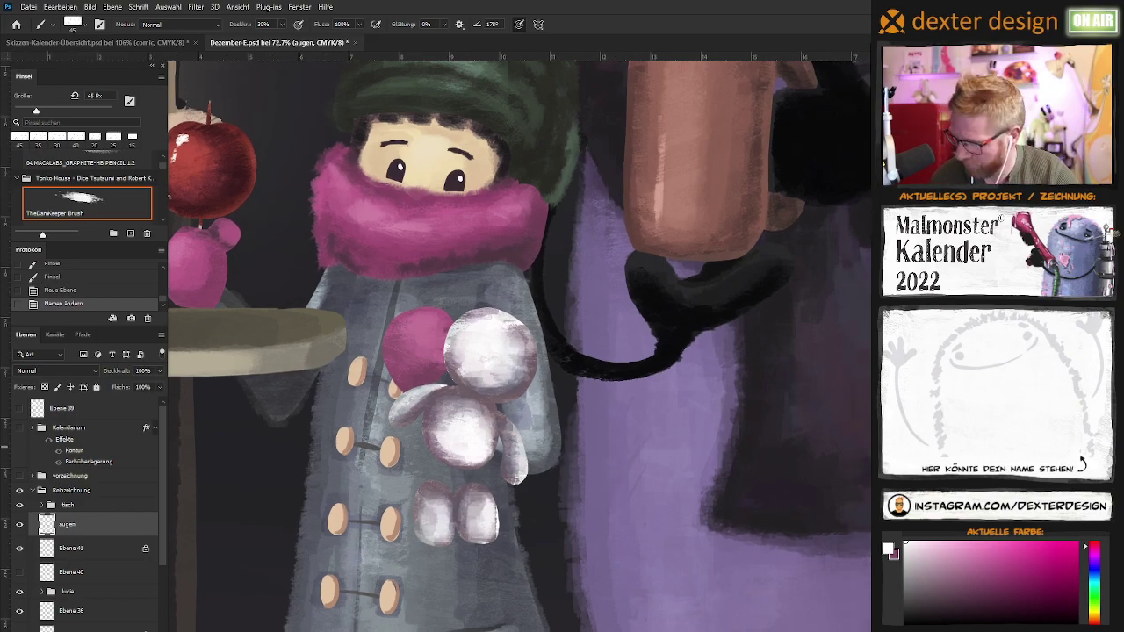
key(z)
click(561, 463)
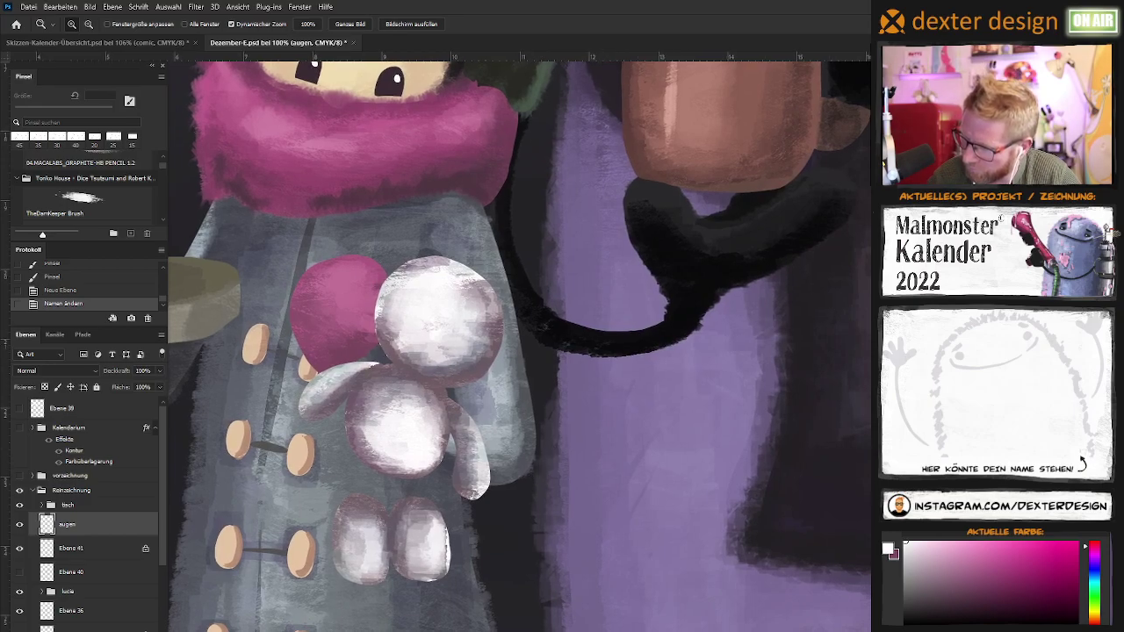
Paint black oval eyes on the doll's head at 100% opacity with a 15–20 px brush
key(b)
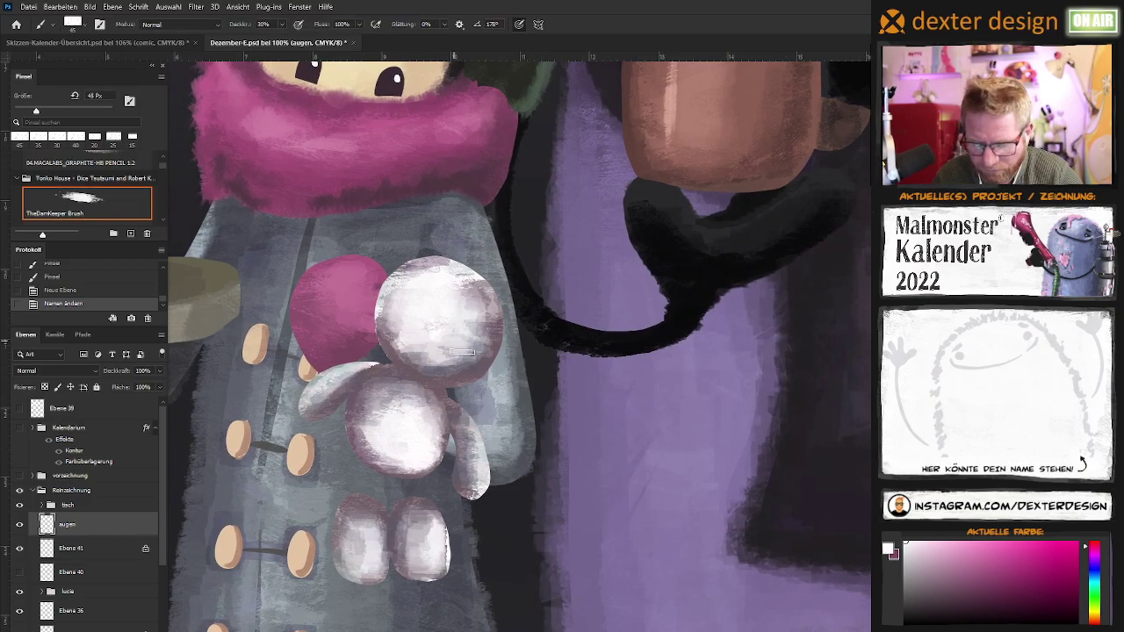
key(0)
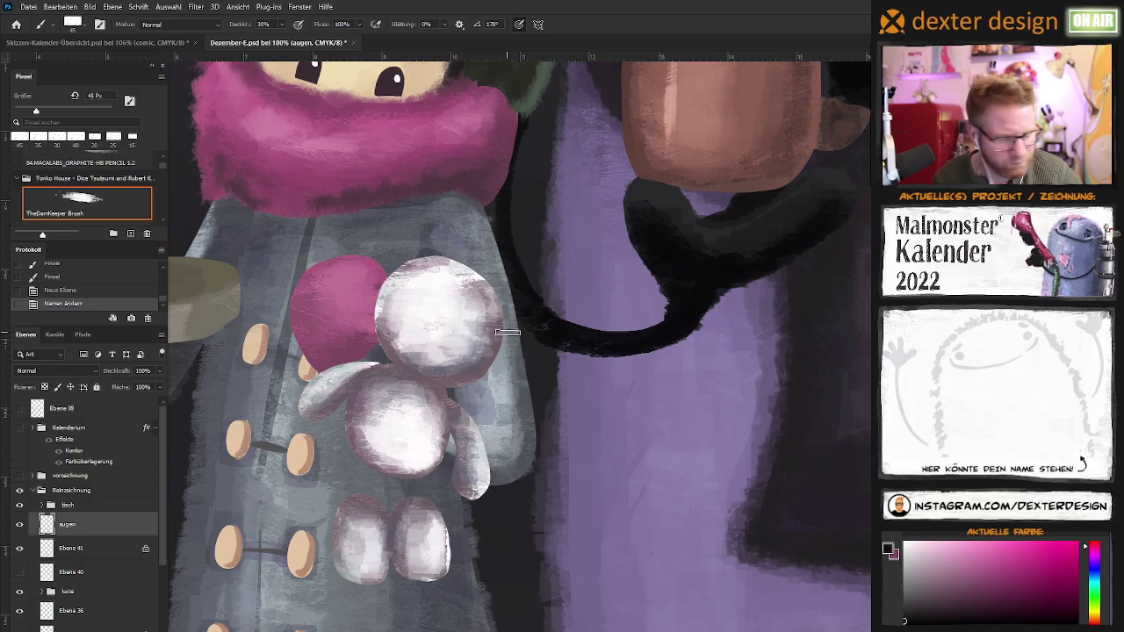
key(bracketleft)
key(bracketleft)
key(bracketleft)
key(bracketright)
drag(432, 295, 420, 349)
drag(439, 297, 427, 350)
key(bracketright)
key(bracketleft)
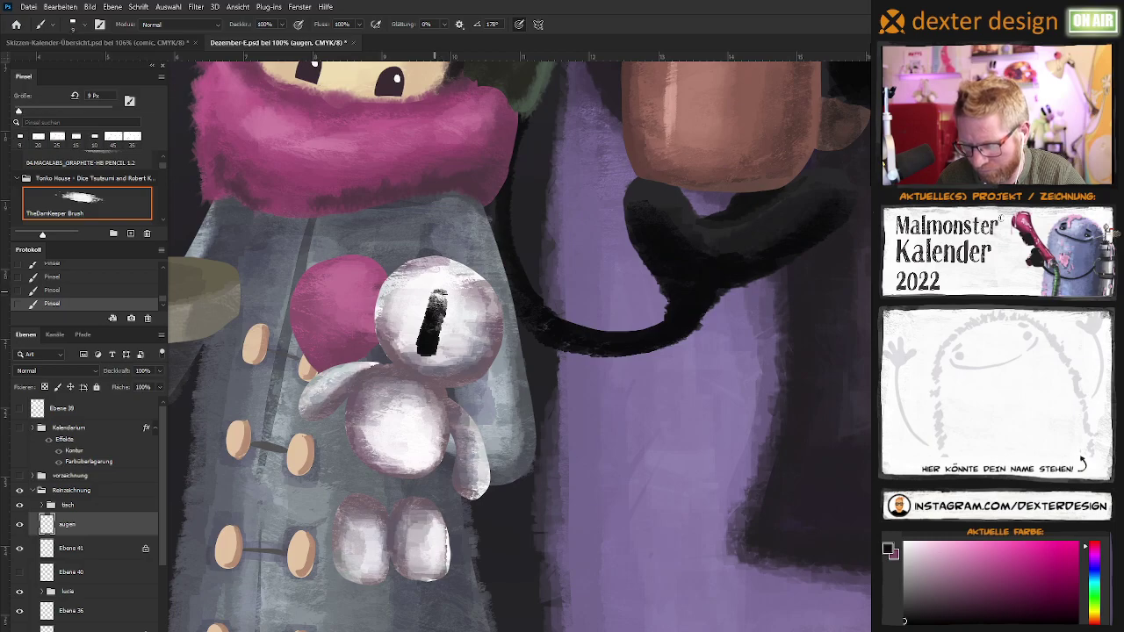
key(bracketright)
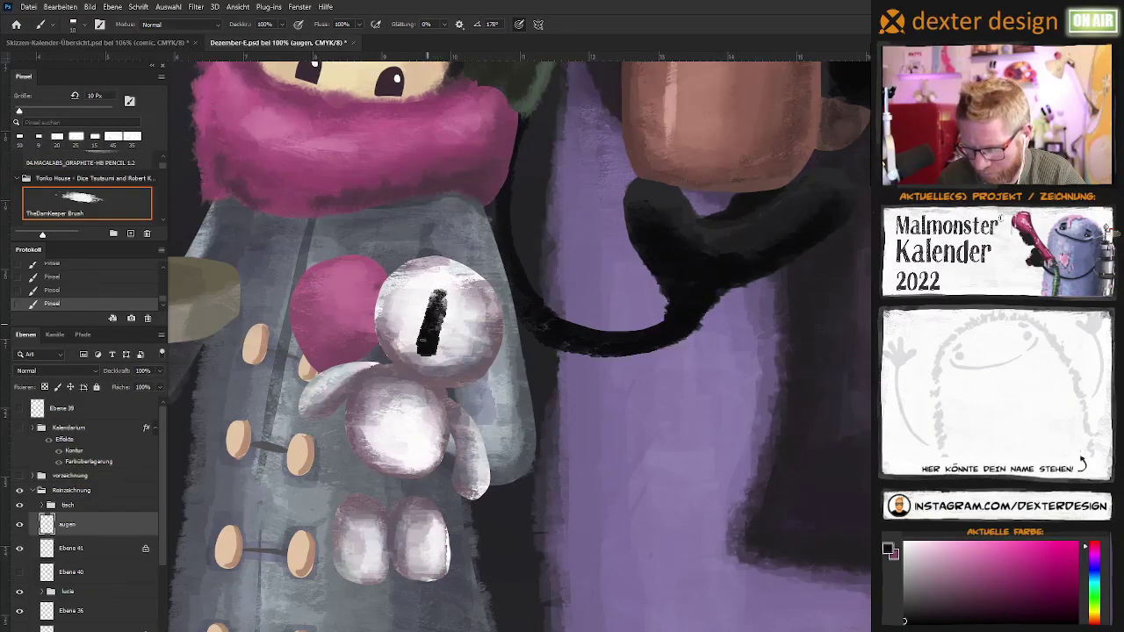
drag(445, 297, 438, 343)
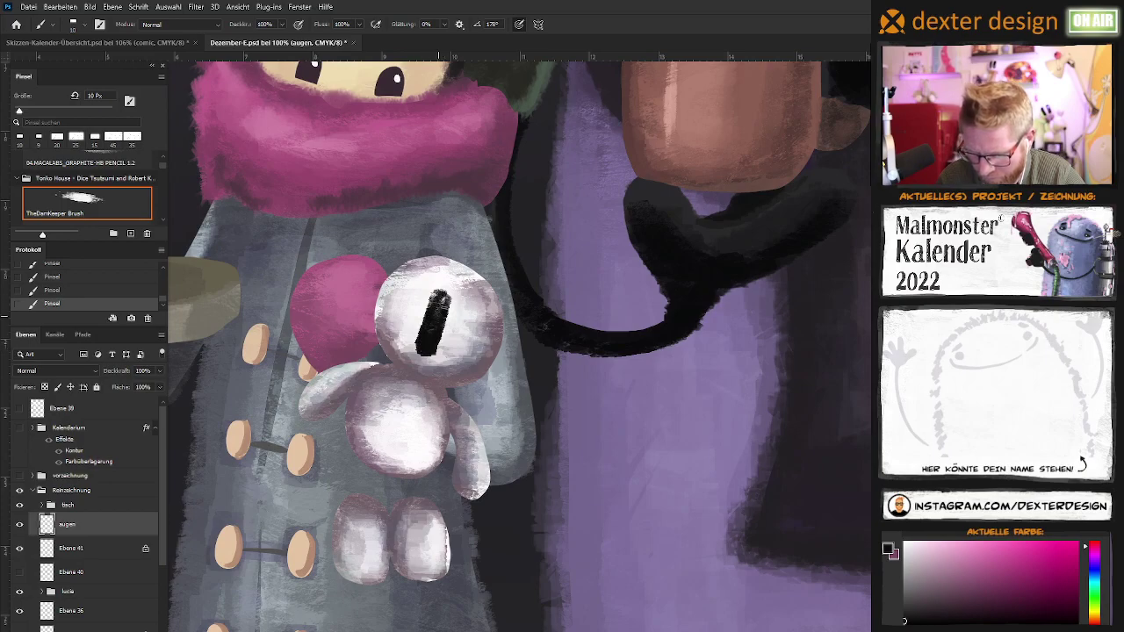
drag(445, 296, 440, 332)
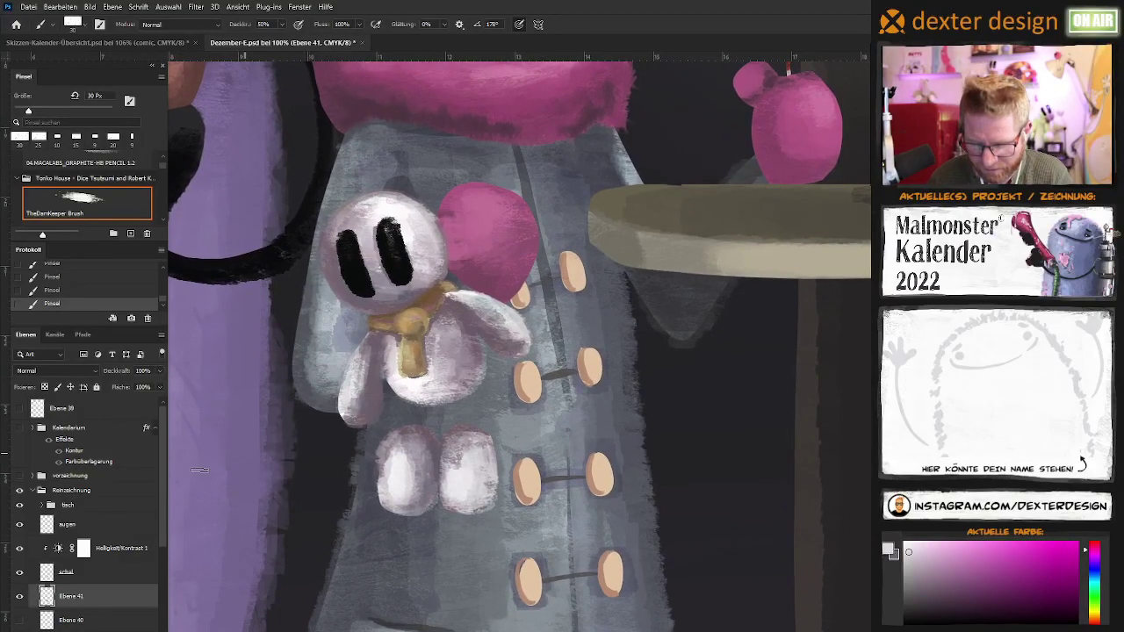
Compare with the Helligkeit/Kontrast adjustment off and on, then merge it down into the augen layer
click(113, 578)
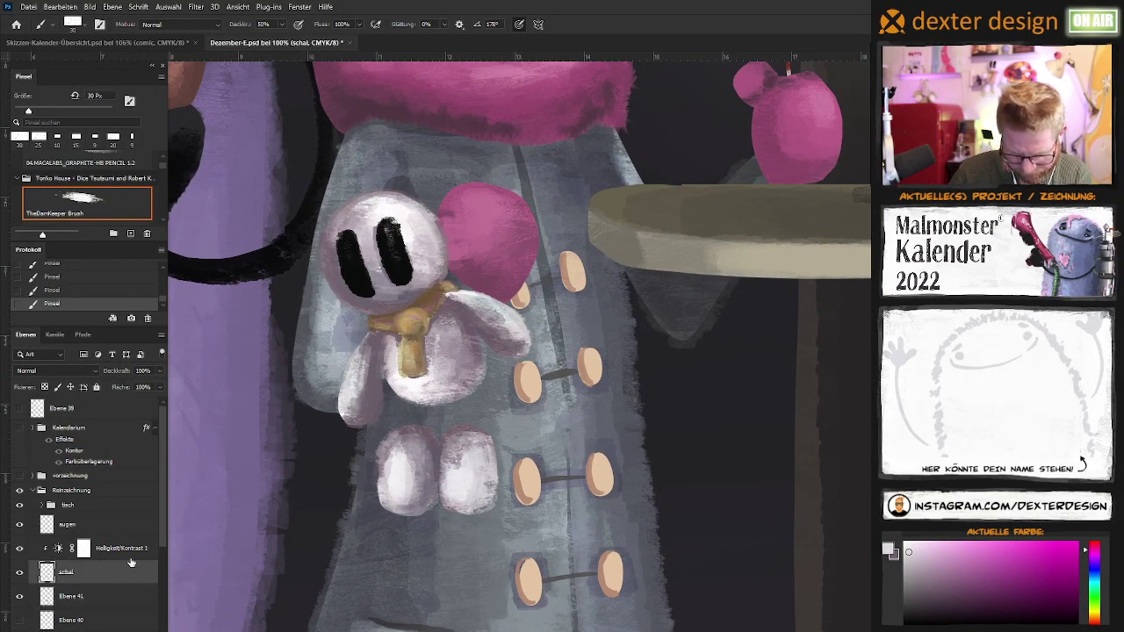
click(21, 548)
click(19, 548)
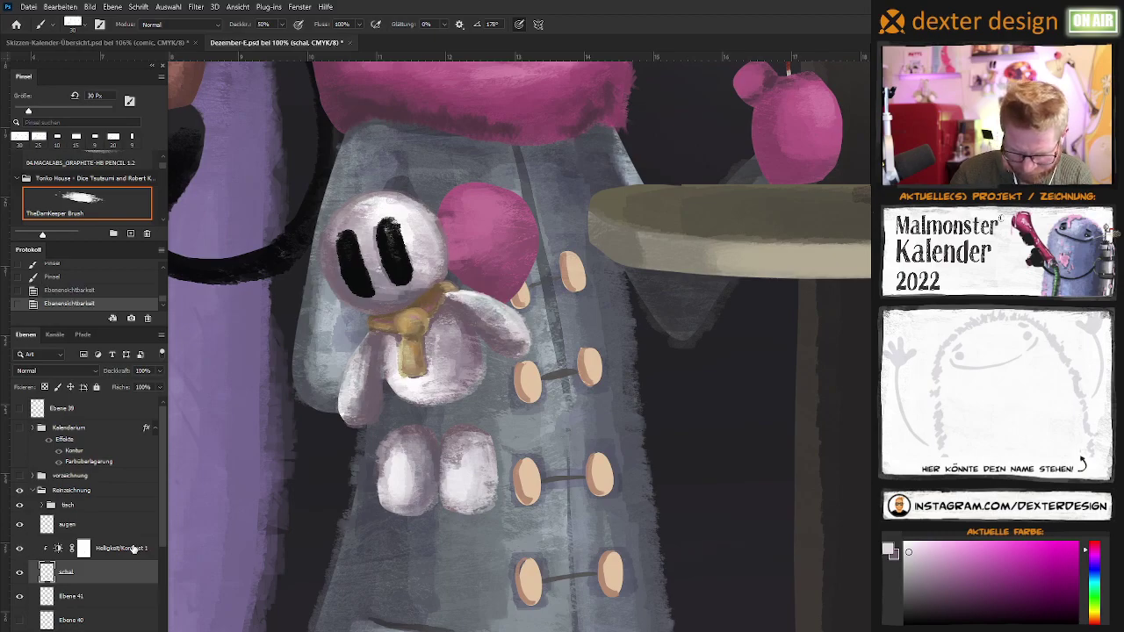
click(83, 548)
right_click(172, 331)
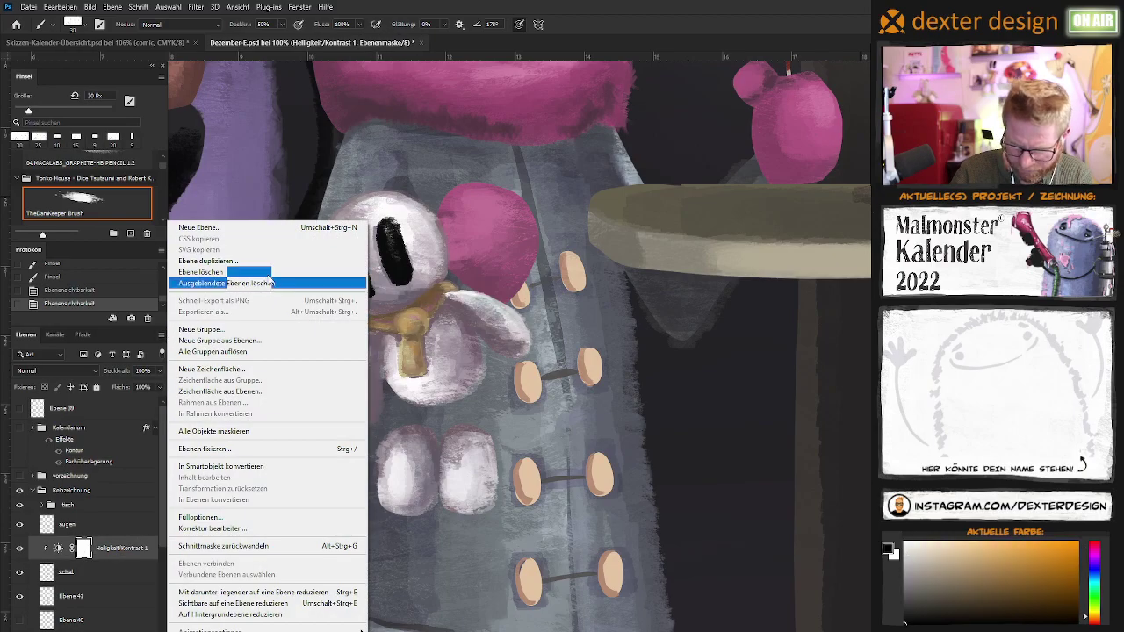
click(259, 594)
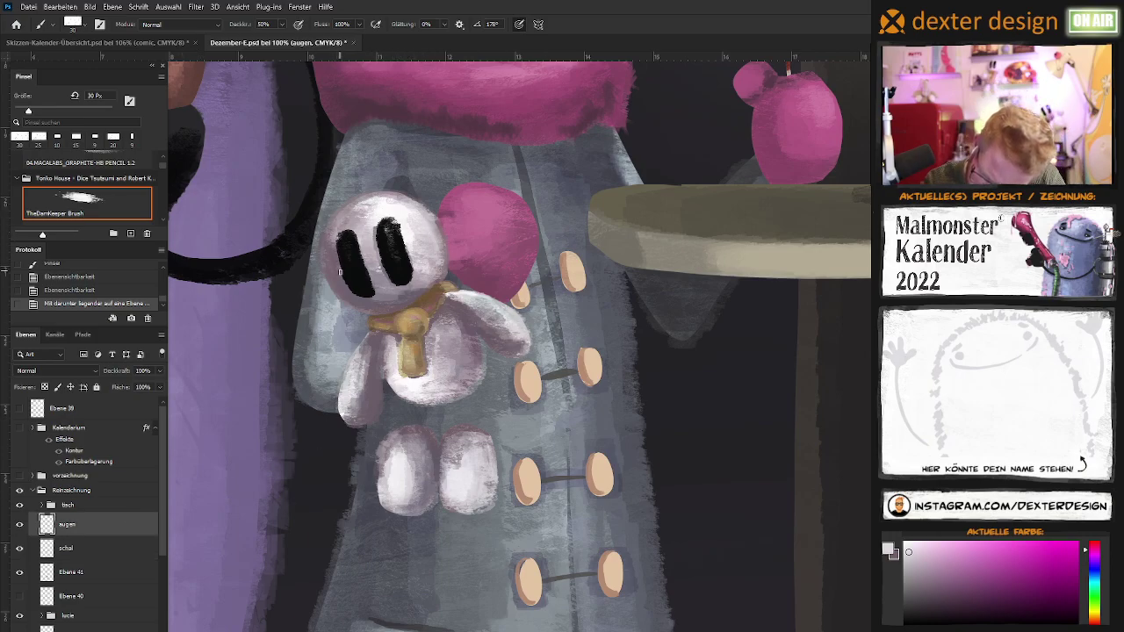
Erase stray paint around the toy's eyes
key(e)
drag(345, 284, 336, 265)
drag(404, 230, 411, 246)
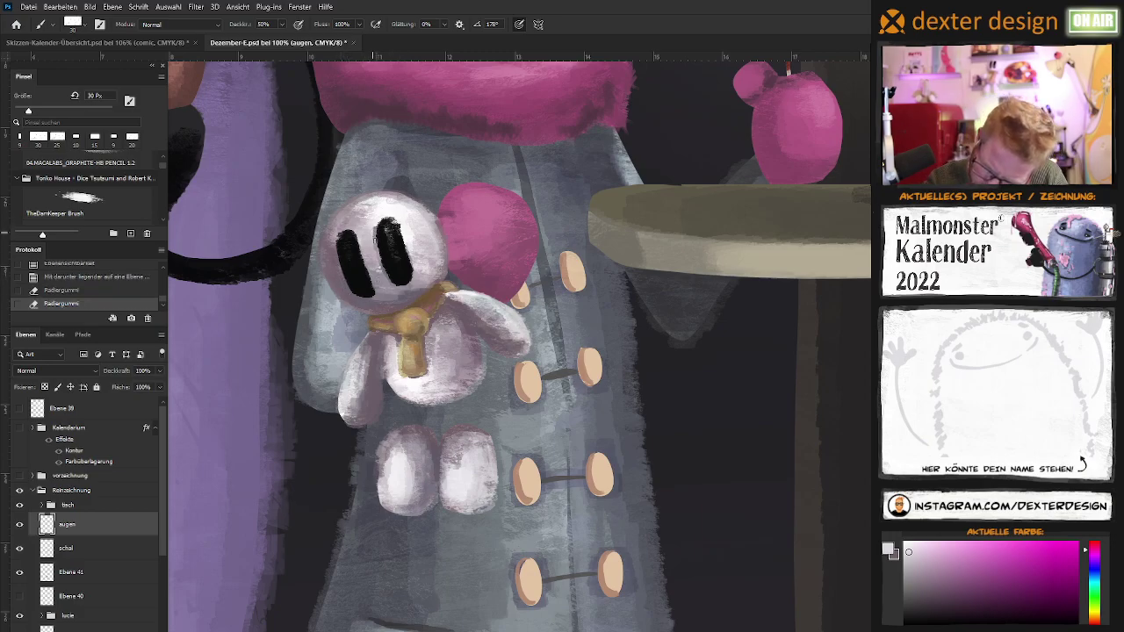
drag(404, 227, 391, 221)
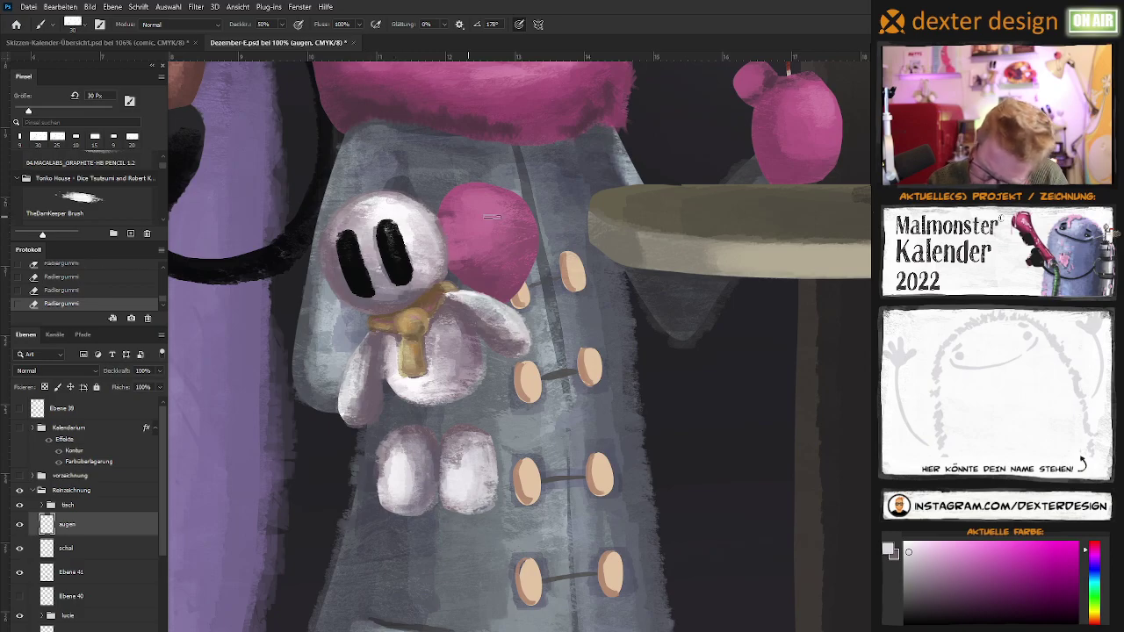
Paint small dark blue-grey marks by the eye, then add empty layer Ebene 42
alt+click(355, 271)
key(b)
click(378, 229)
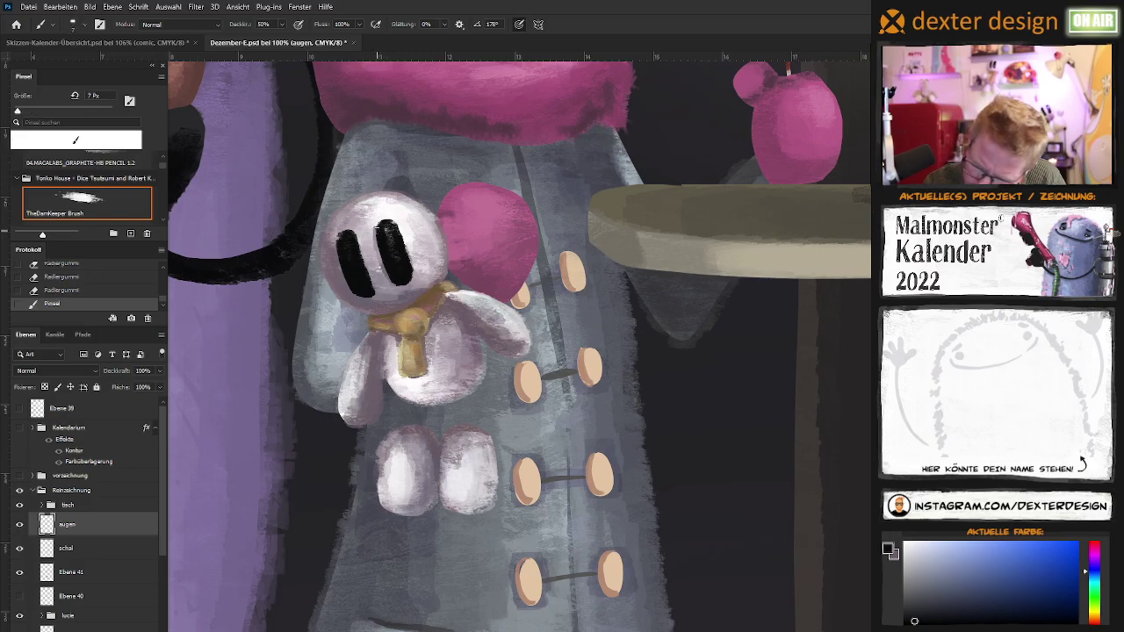
click(380, 232)
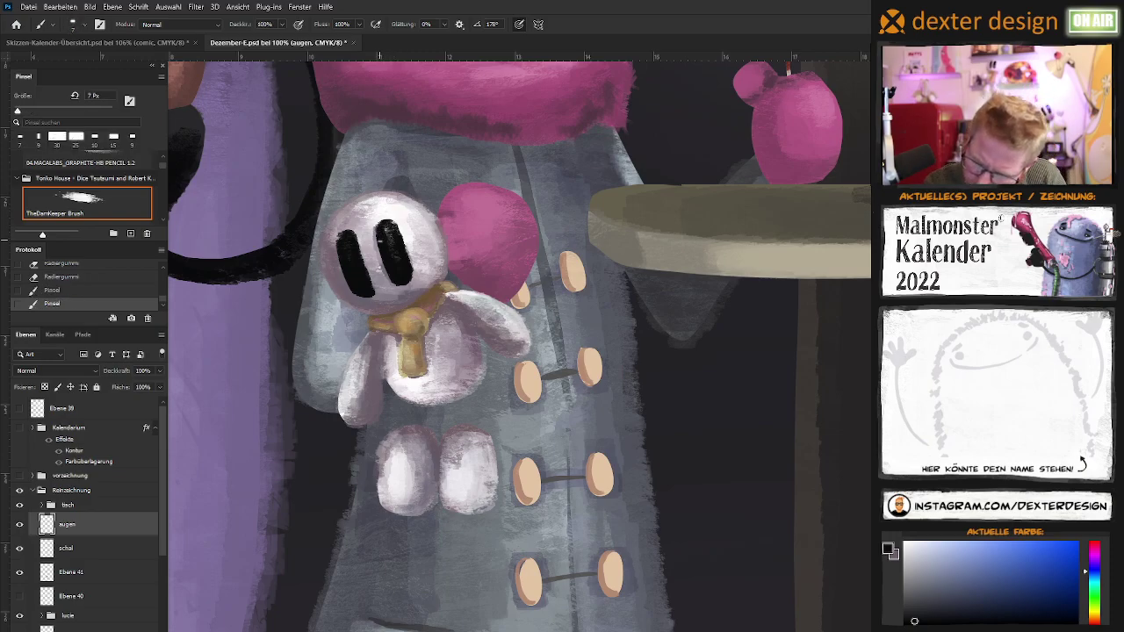
click(380, 231)
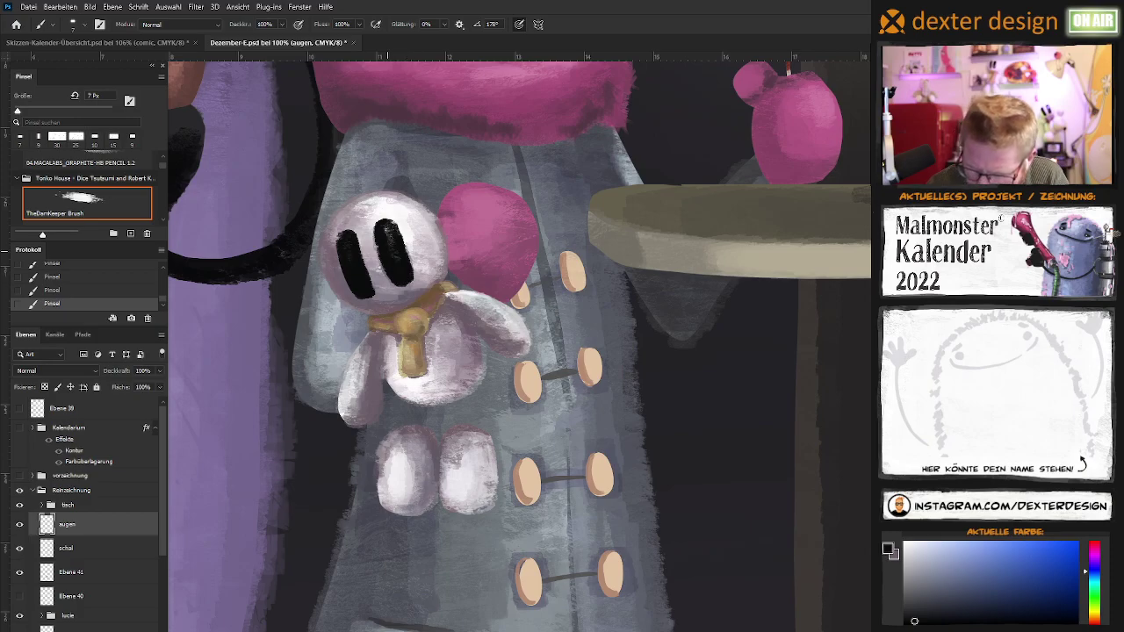
drag(500, 362, 508, 356)
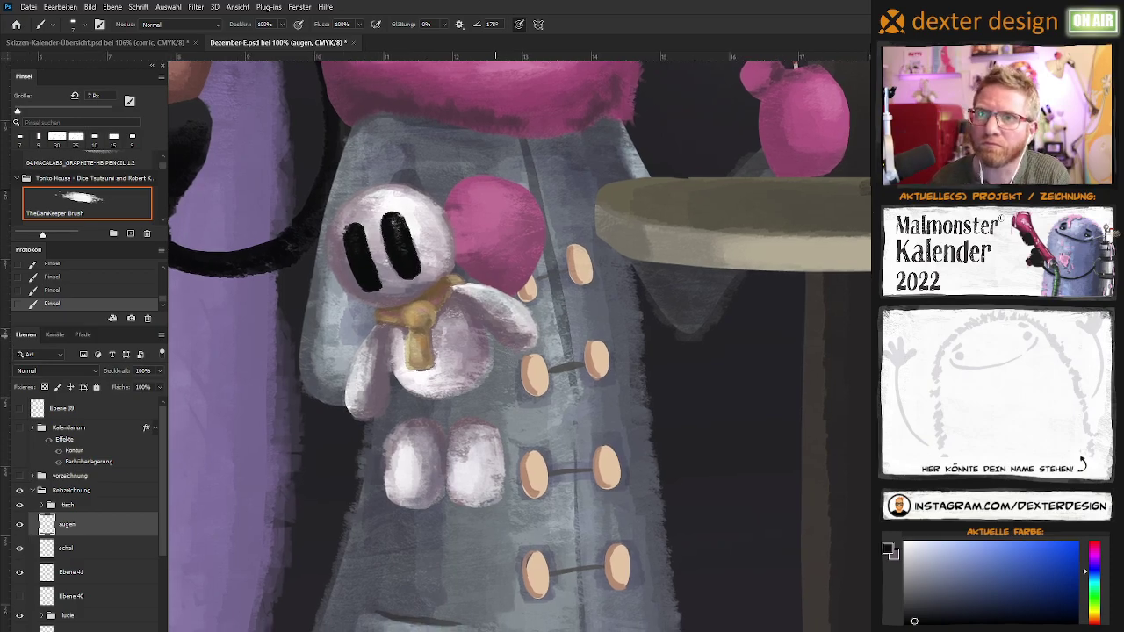
key(ctrl+shift+alt+n)
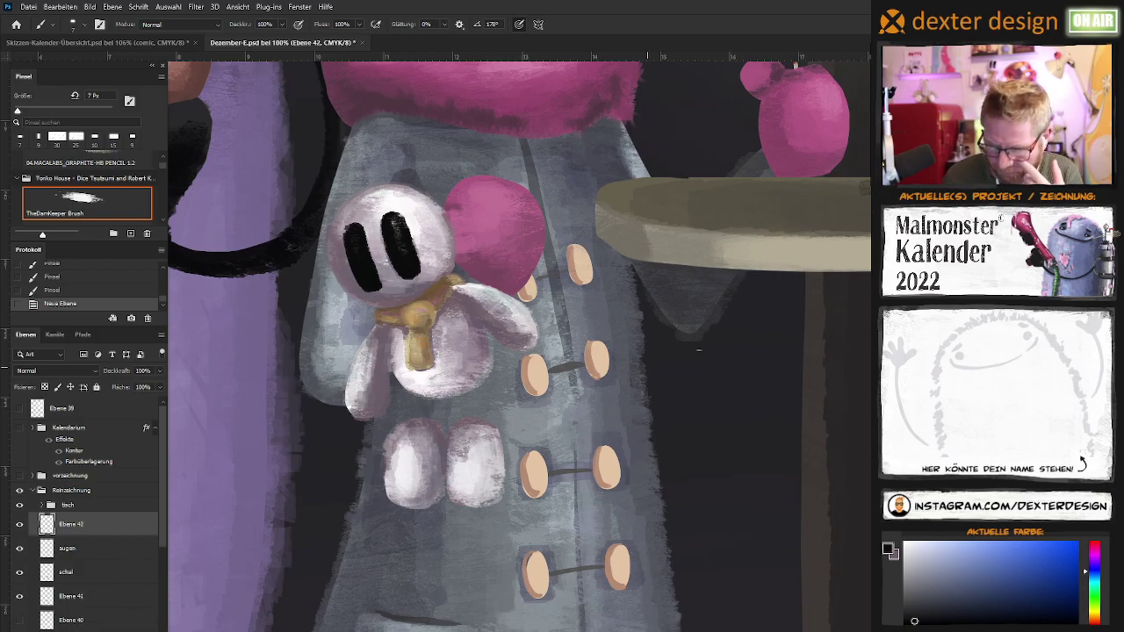
Zoom in on the toy's face and lasso small spots inside the eyes
key(z)
alt+click(536, 328)
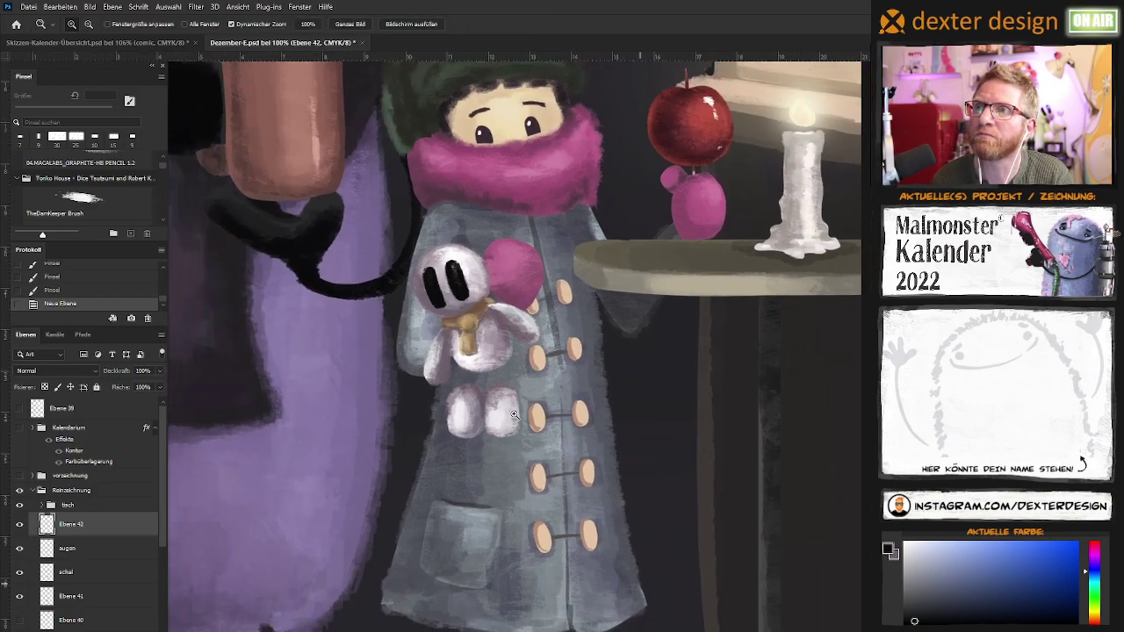
drag(514, 419, 525, 417)
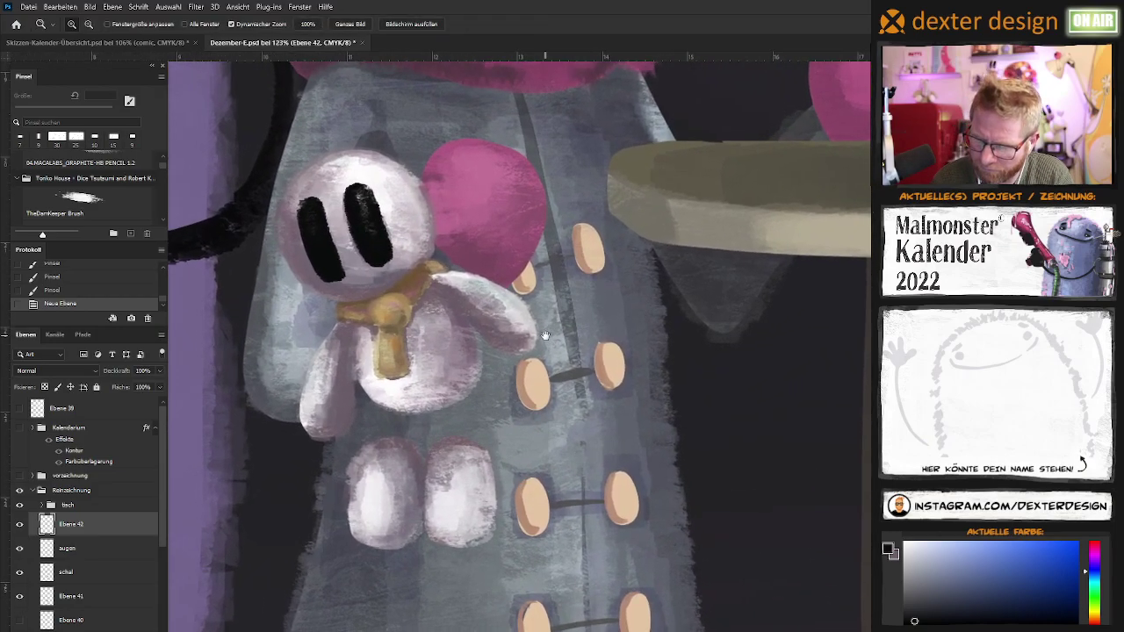
key(l)
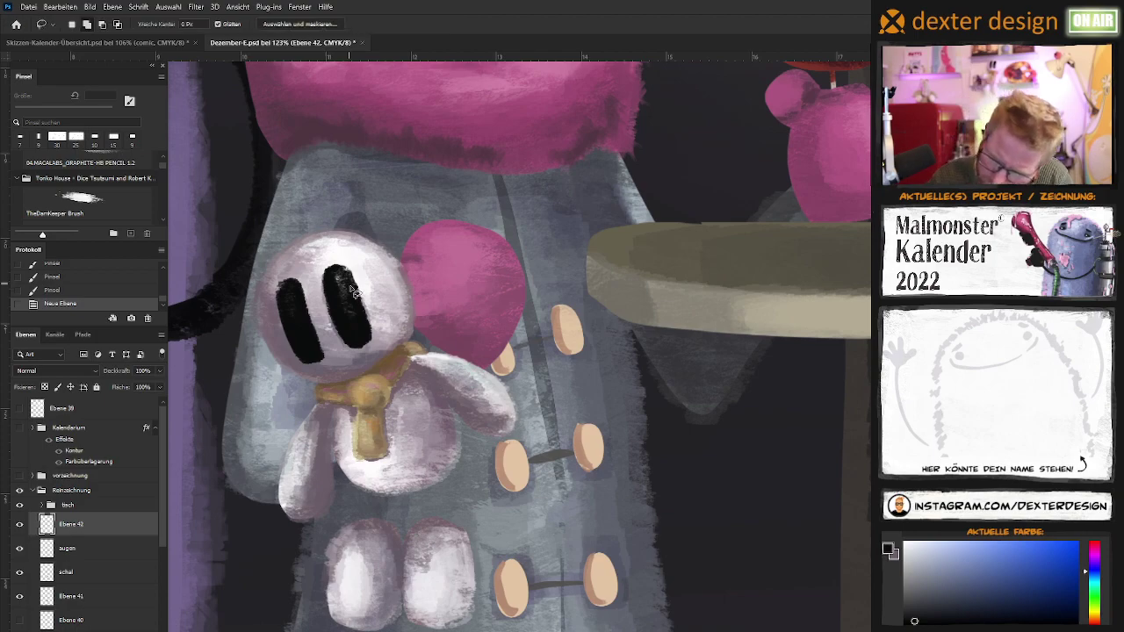
drag(349, 290, 297, 302)
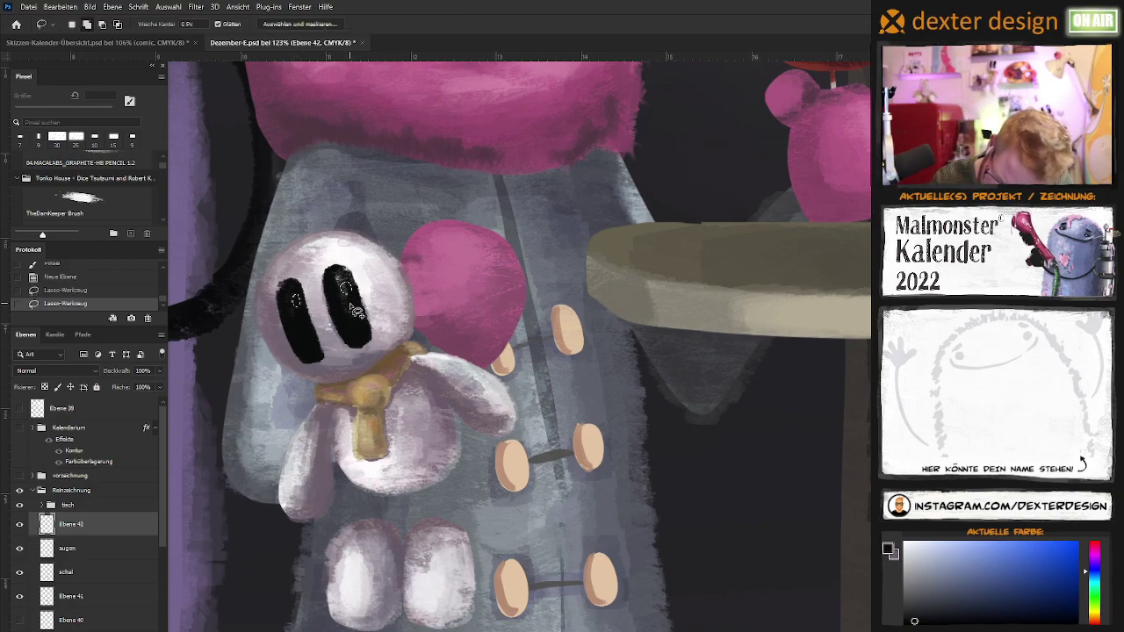
drag(354, 312, 302, 320)
Paint white highlight dots in both eyes, deselect, and add a new layer group
key(b)
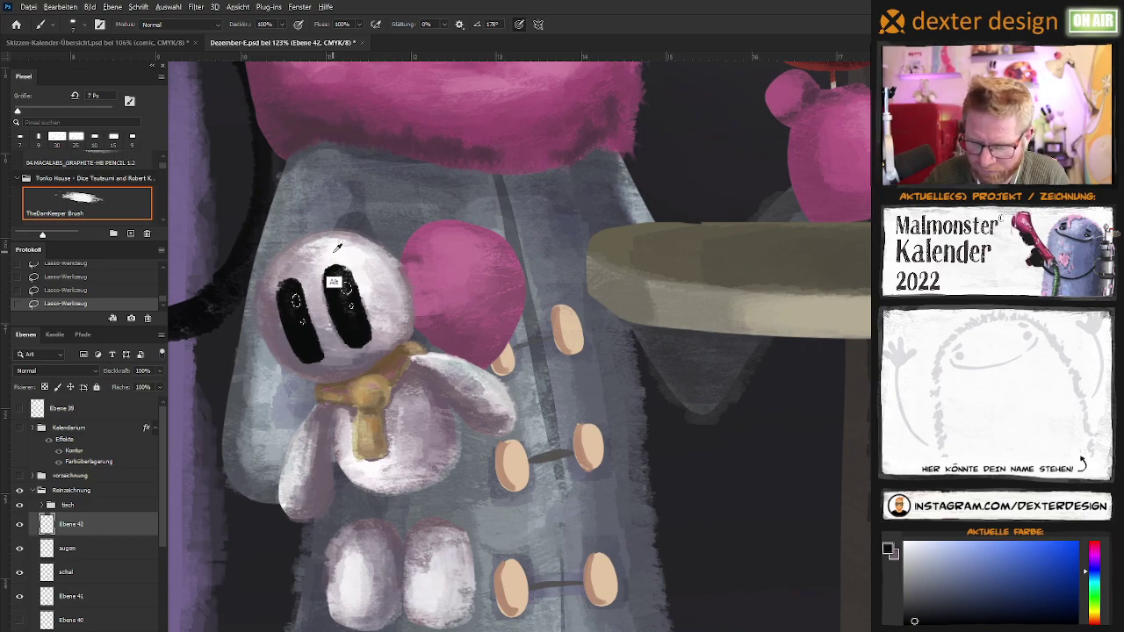
alt+click(337, 249)
click(346, 290)
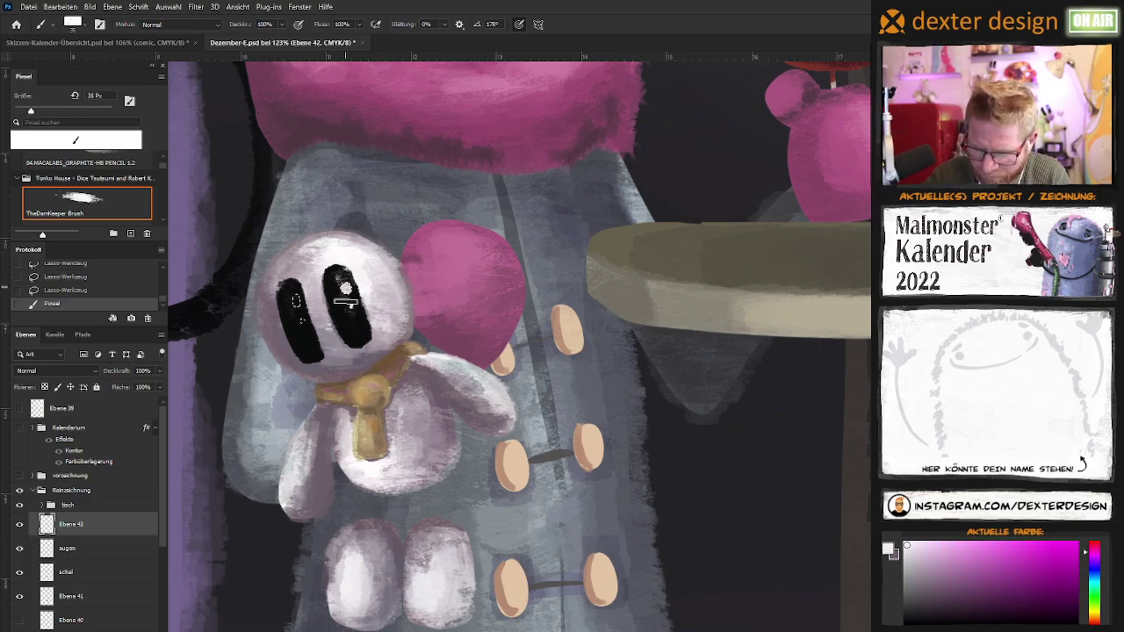
click(304, 324)
click(352, 305)
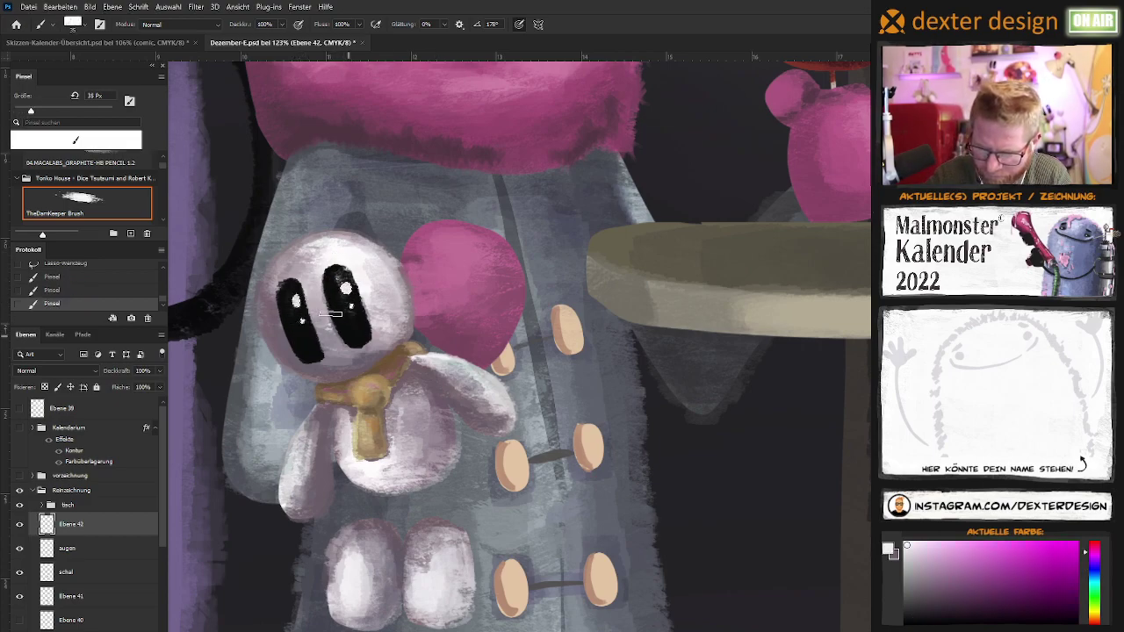
drag(481, 426, 518, 412)
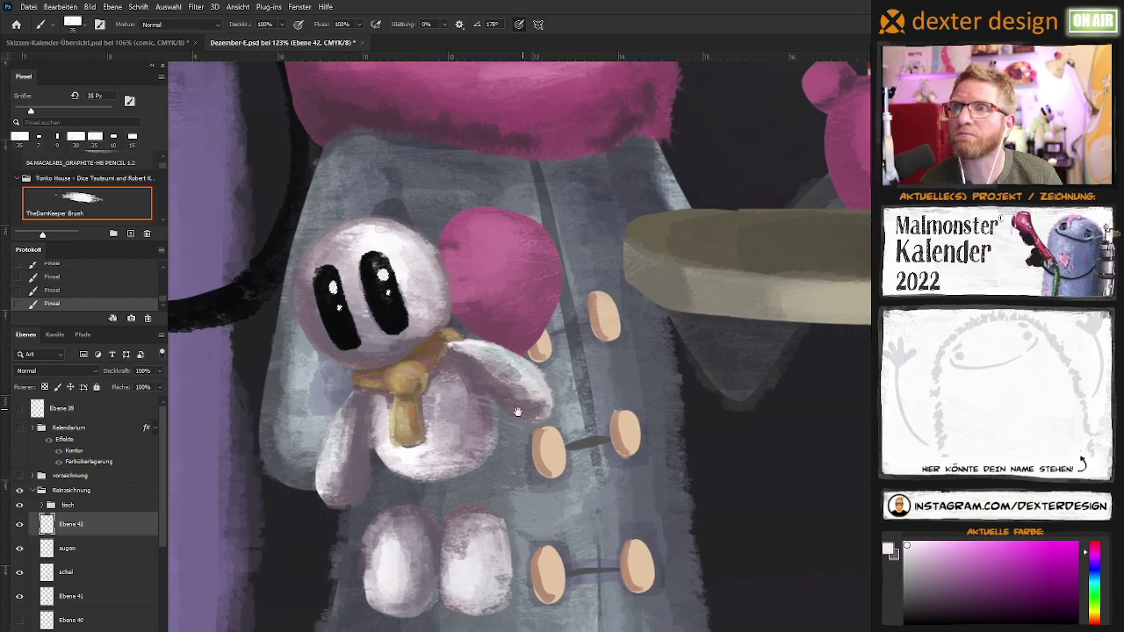
key(ctrl+d)
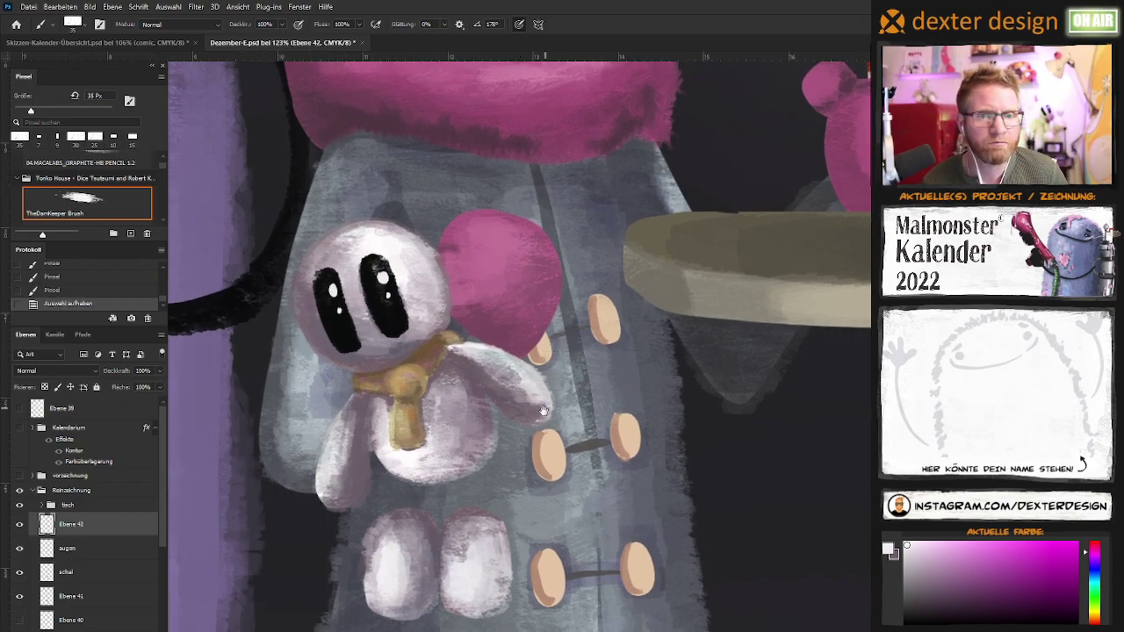
drag(544, 411, 573, 399)
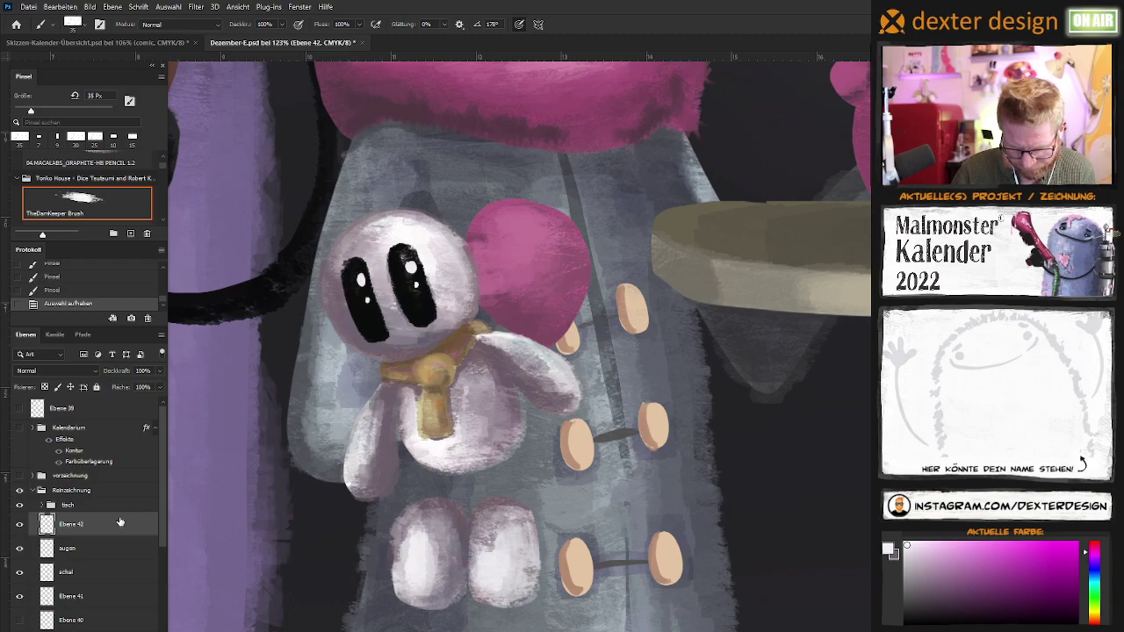
key(ctrl+g)
Name the new layer group 'Joey'
double_click(74, 519)
text(Joey)
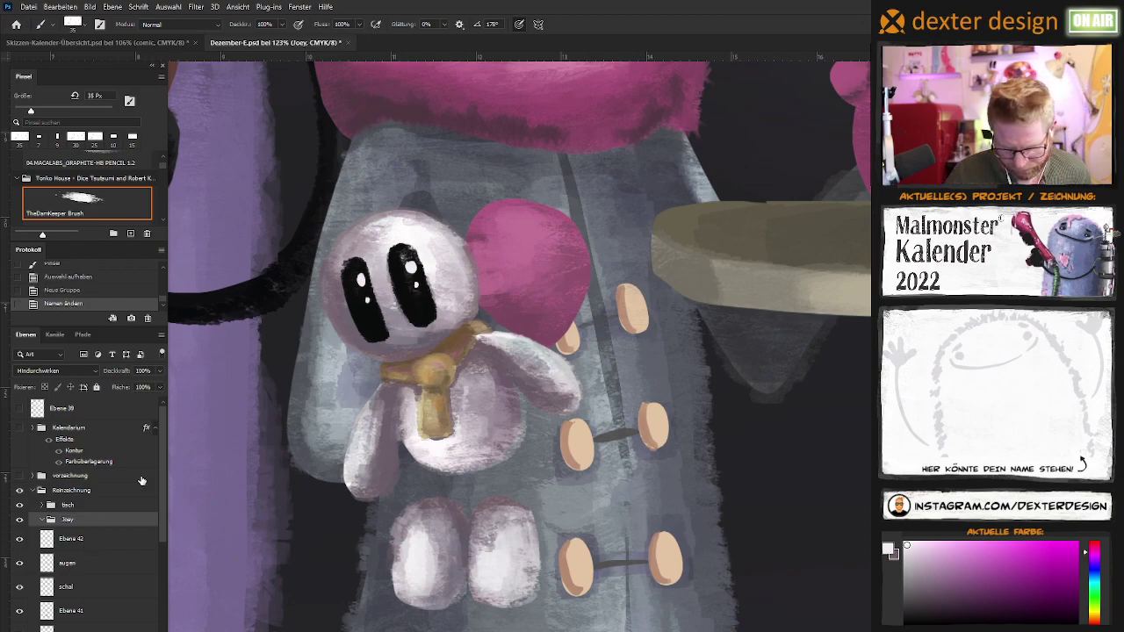
click(113, 541)
drag(163, 537, 162, 571)
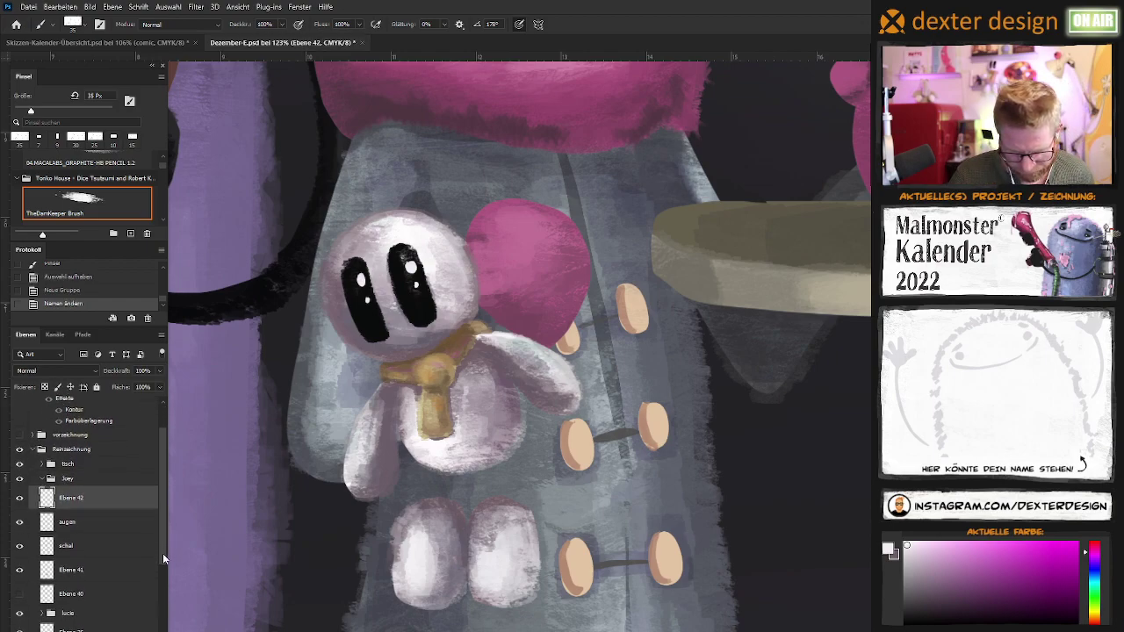
Delete the hidden Ebene 40 sketch layer and move the toy's layers into Joey
click(19, 584)
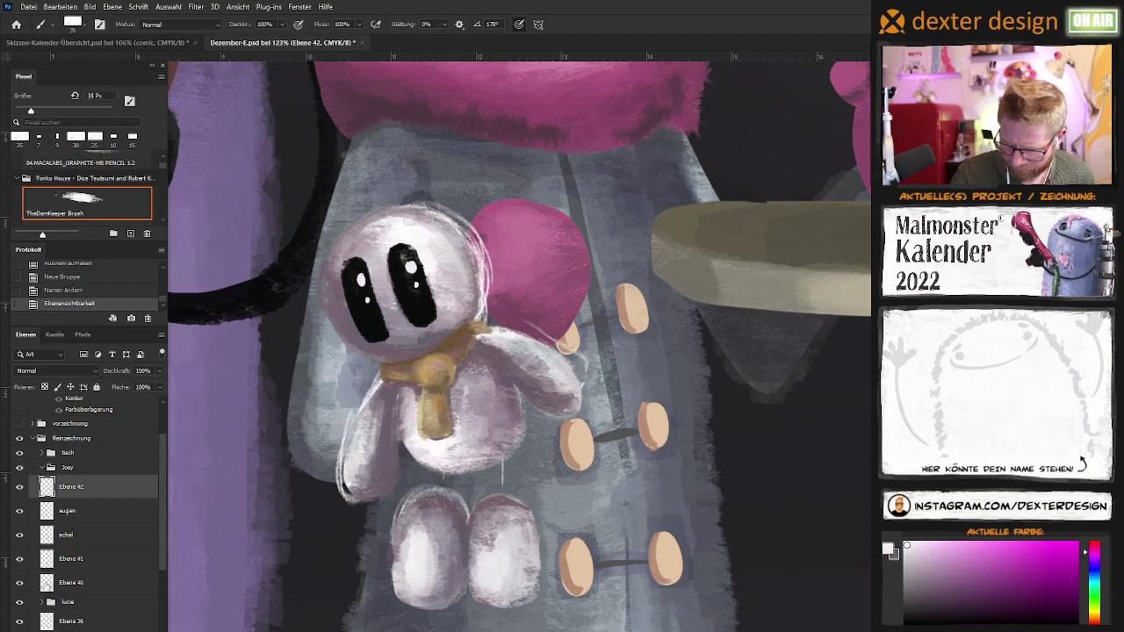
click(111, 585)
key(Delete)
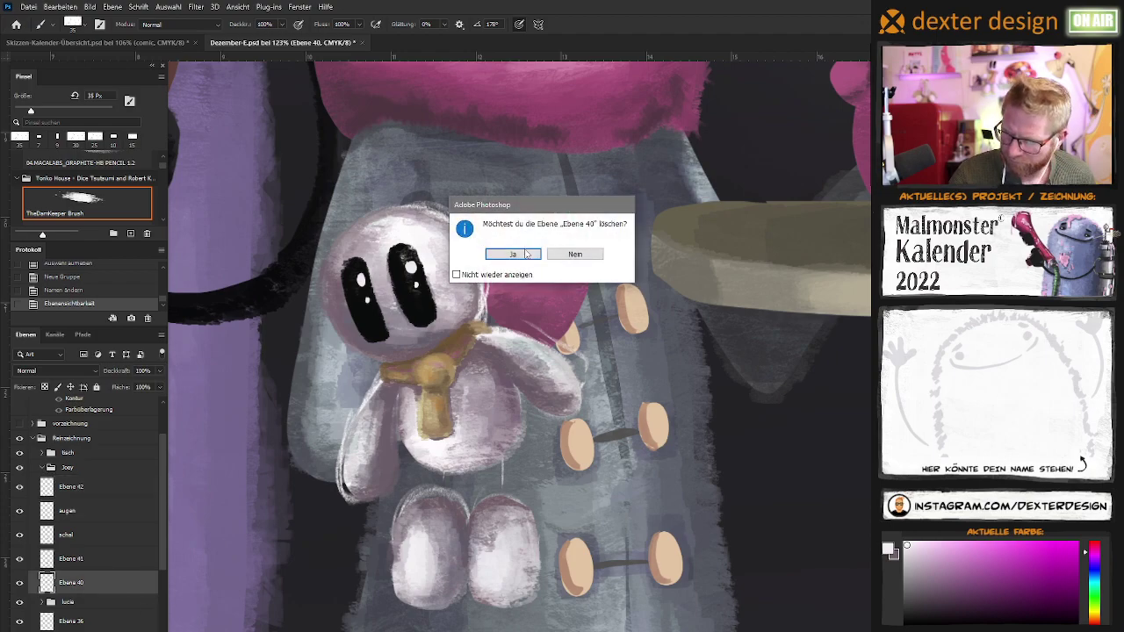
click(519, 255)
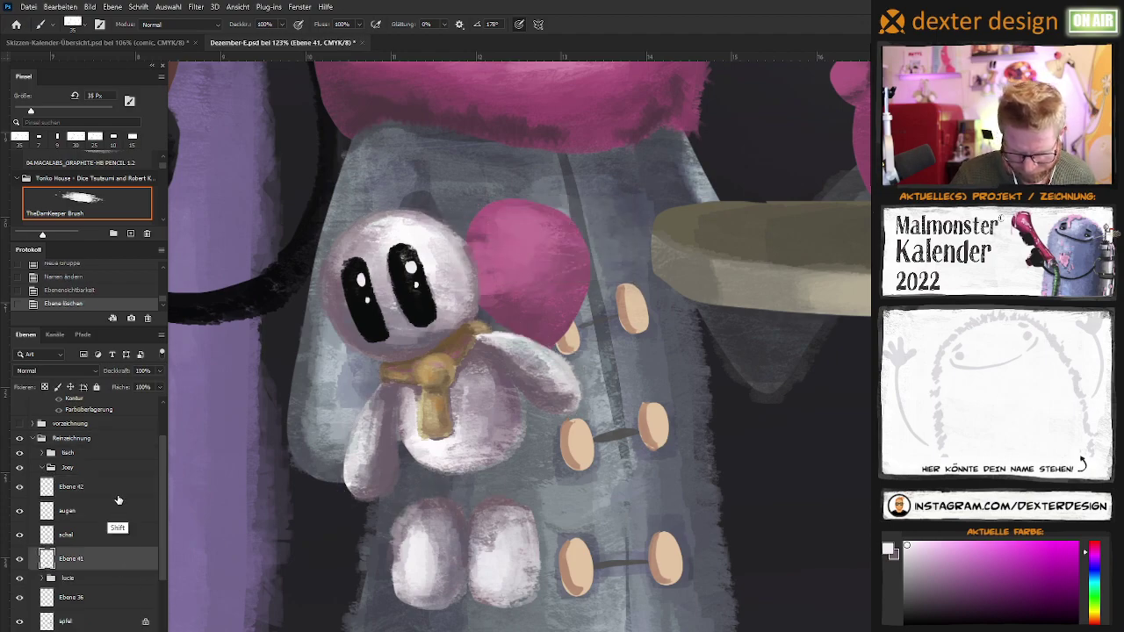
drag(123, 481, 105, 470)
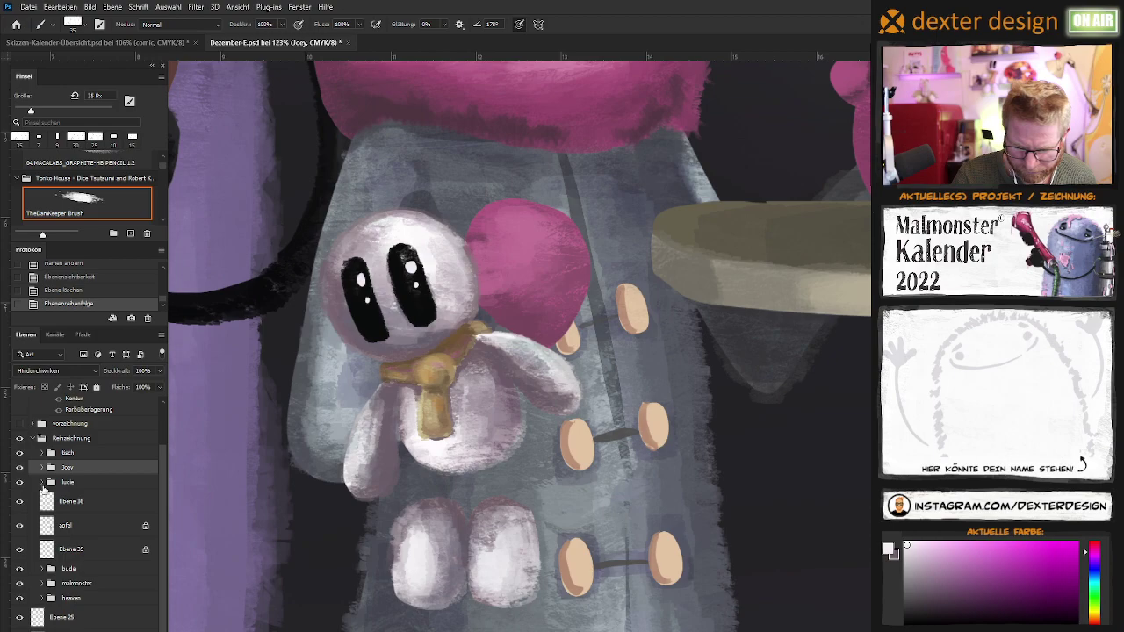
Expand the lucie group, hide the Joey figure, and select lucie
click(42, 482)
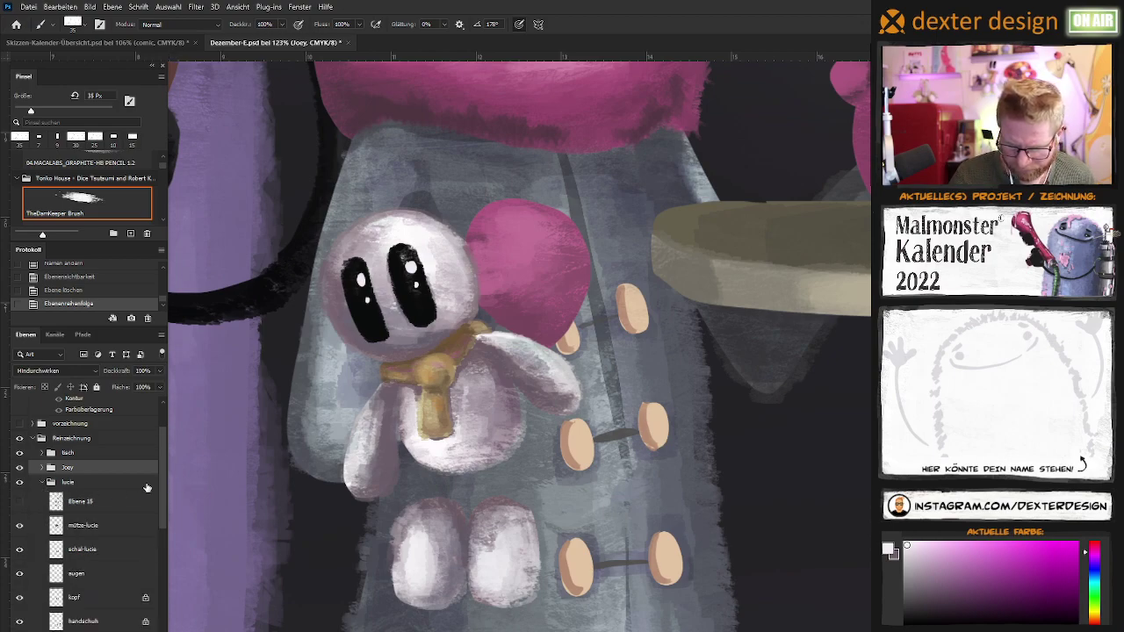
click(41, 468)
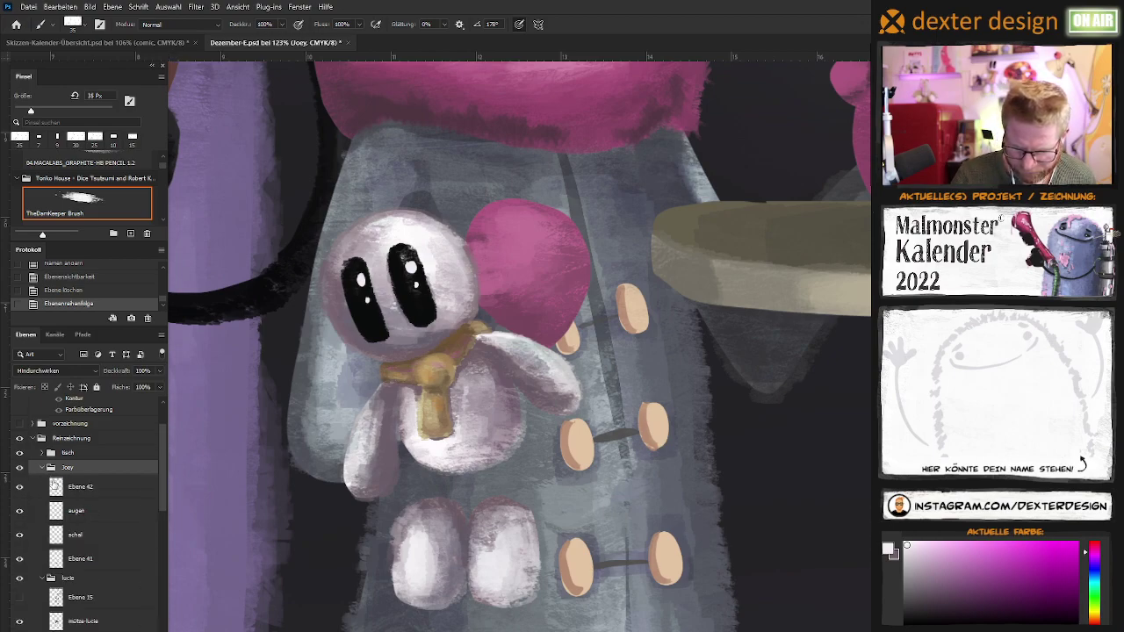
click(42, 468)
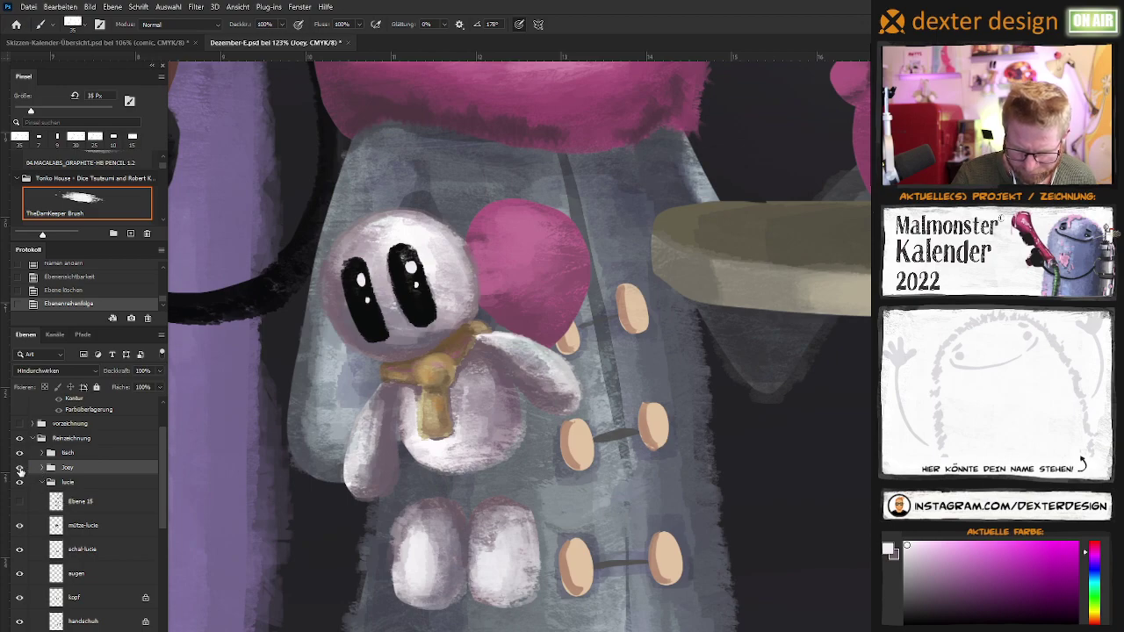
click(19, 468)
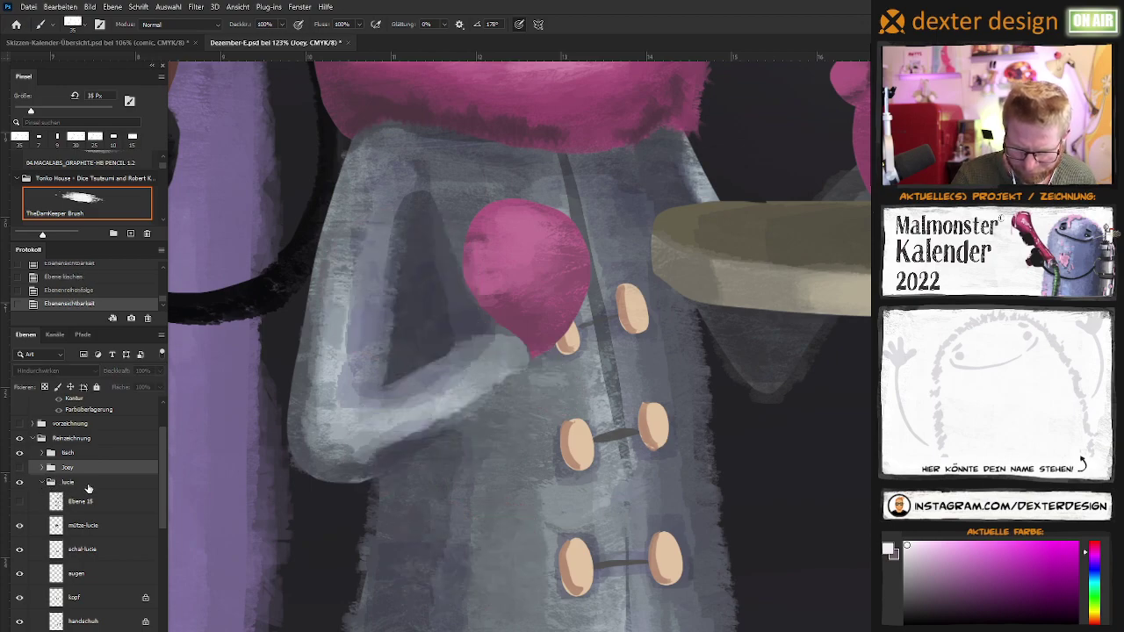
click(88, 486)
Delete the leftover Ebene 15 sketch layer from the lucie group
click(97, 508)
click(19, 502)
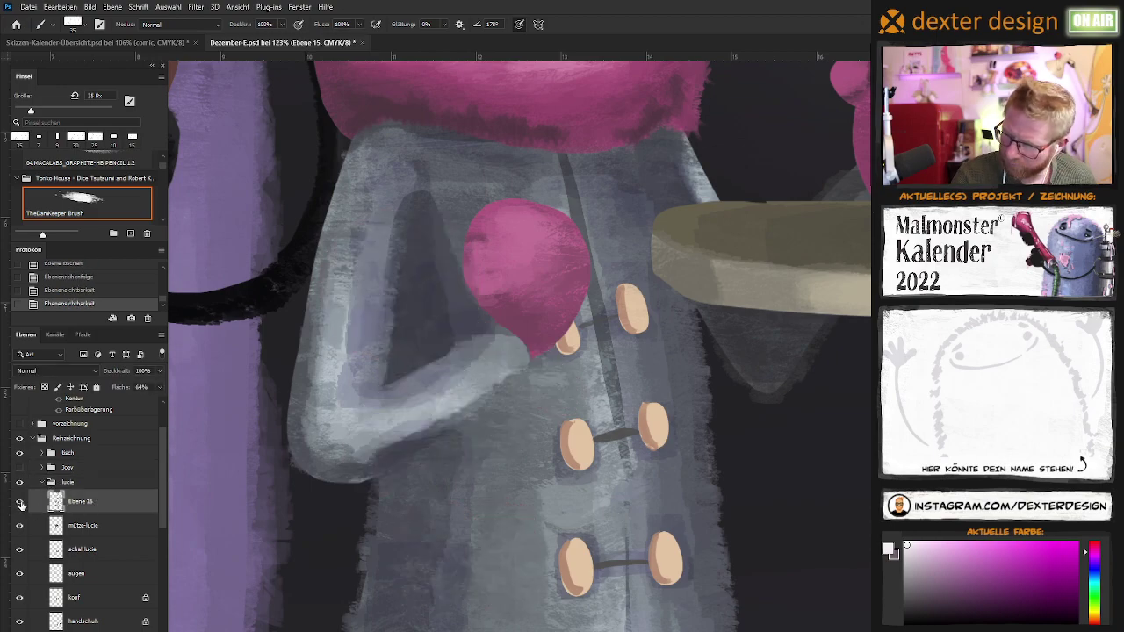
key(Delete)
click(512, 253)
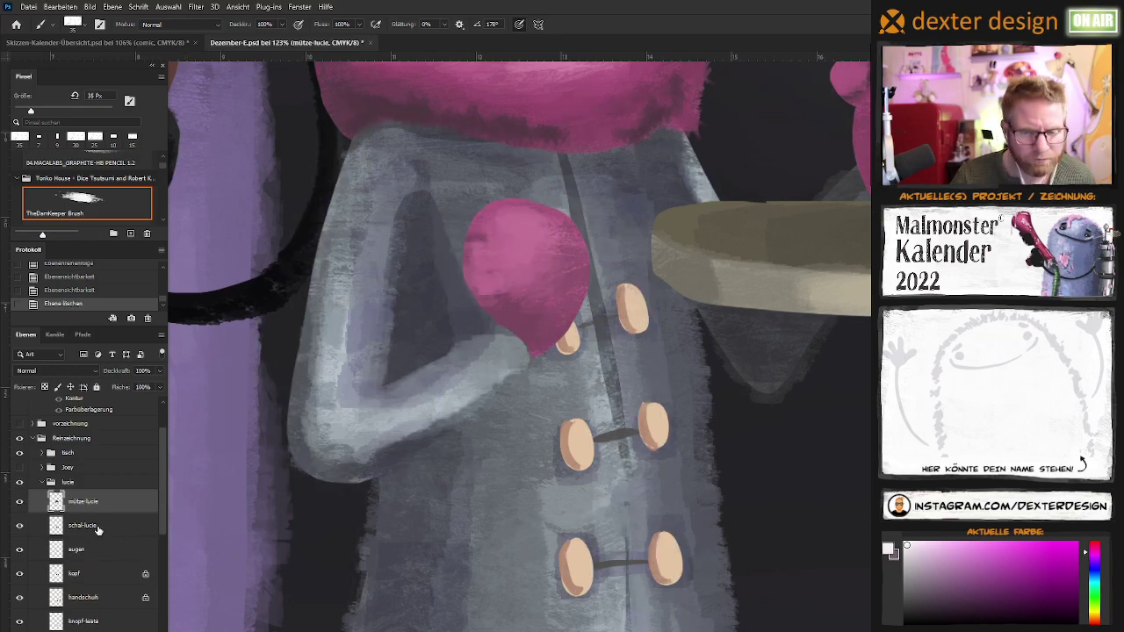
Toggle the mütze-lucie hat layer to check it, then select the Ebene 22 multiply layer
click(19, 502)
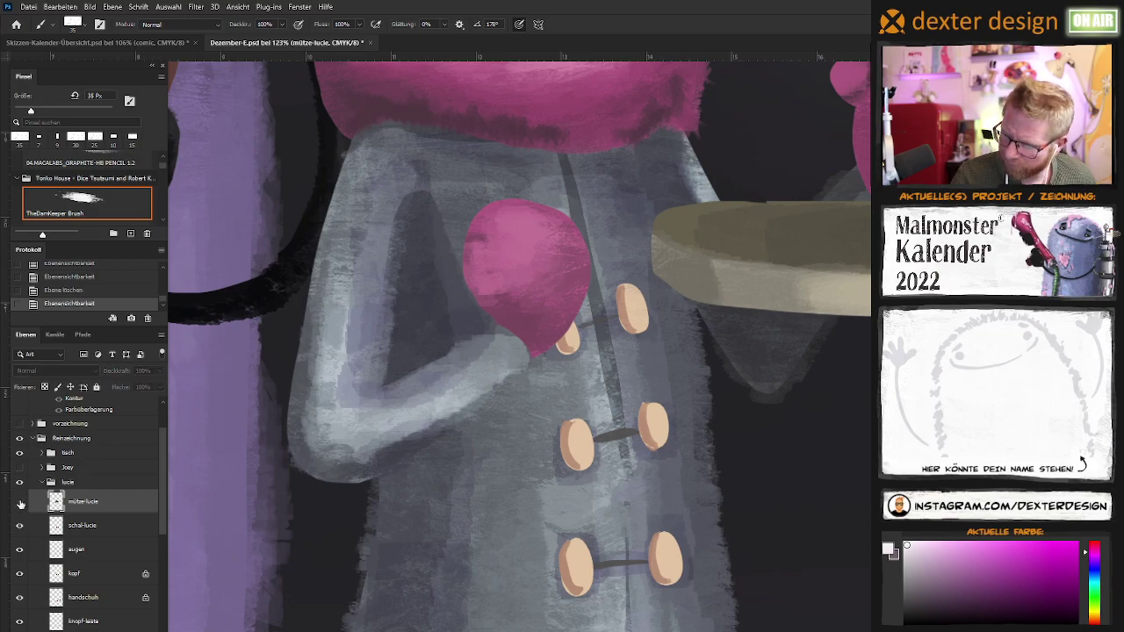
click(19, 503)
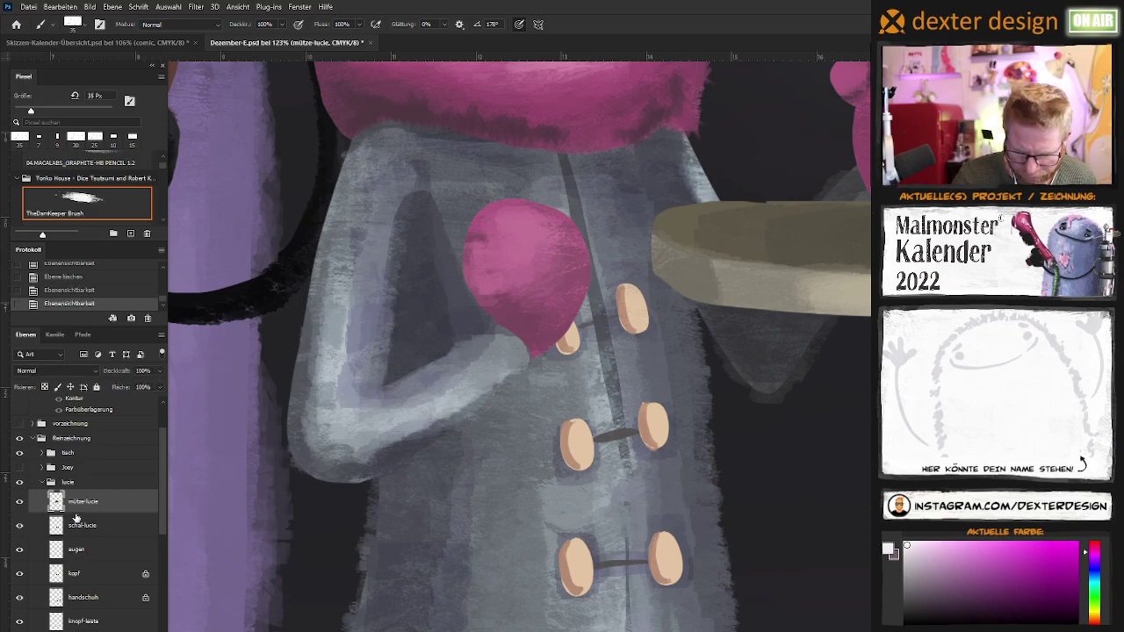
drag(161, 503, 155, 566)
click(129, 539)
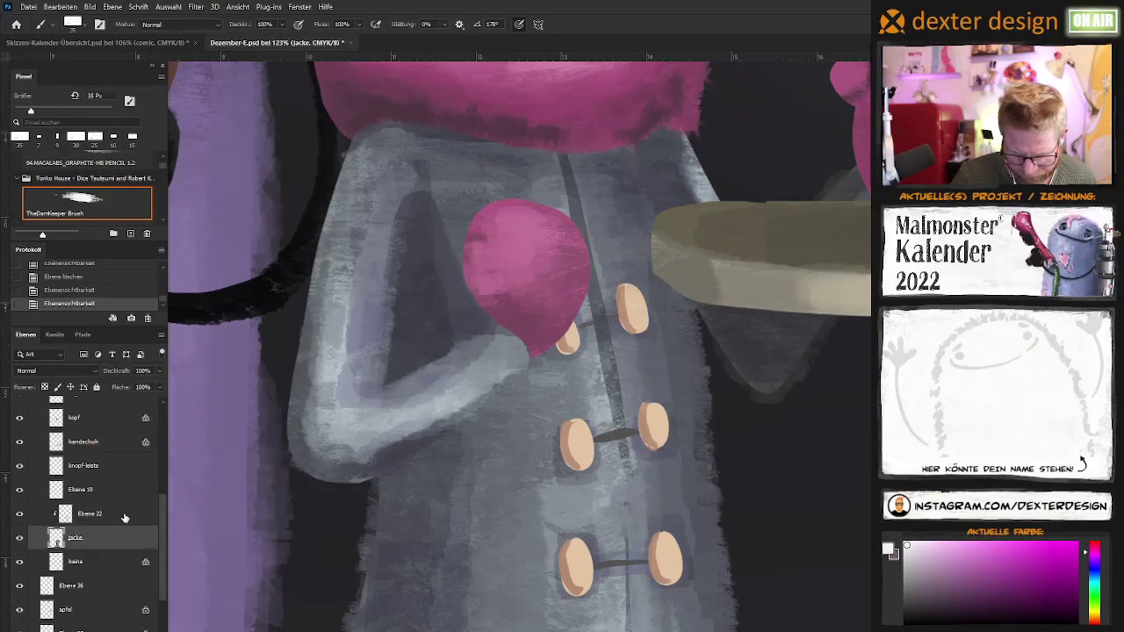
click(123, 516)
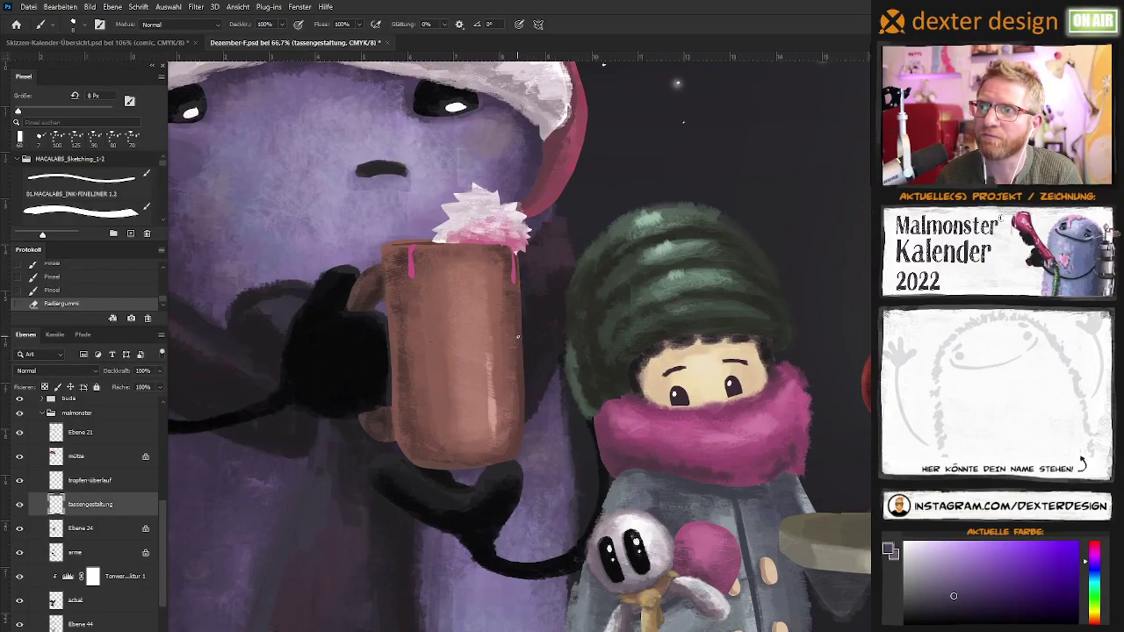
Hand-letter 'HOT & CRAZY!' in dark fineliner onto the mug
mouse_move(433, 283)
mouse_down()
mouse_move(431, 305)
mouse_move(452, 284)
mouse_up()
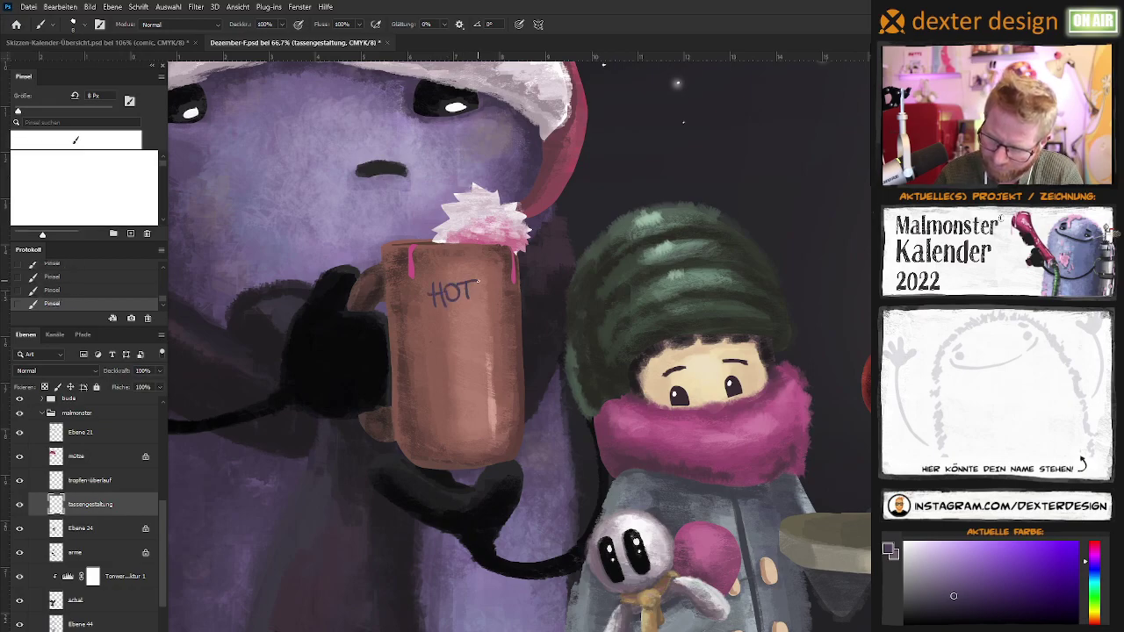
drag(455, 325, 476, 337)
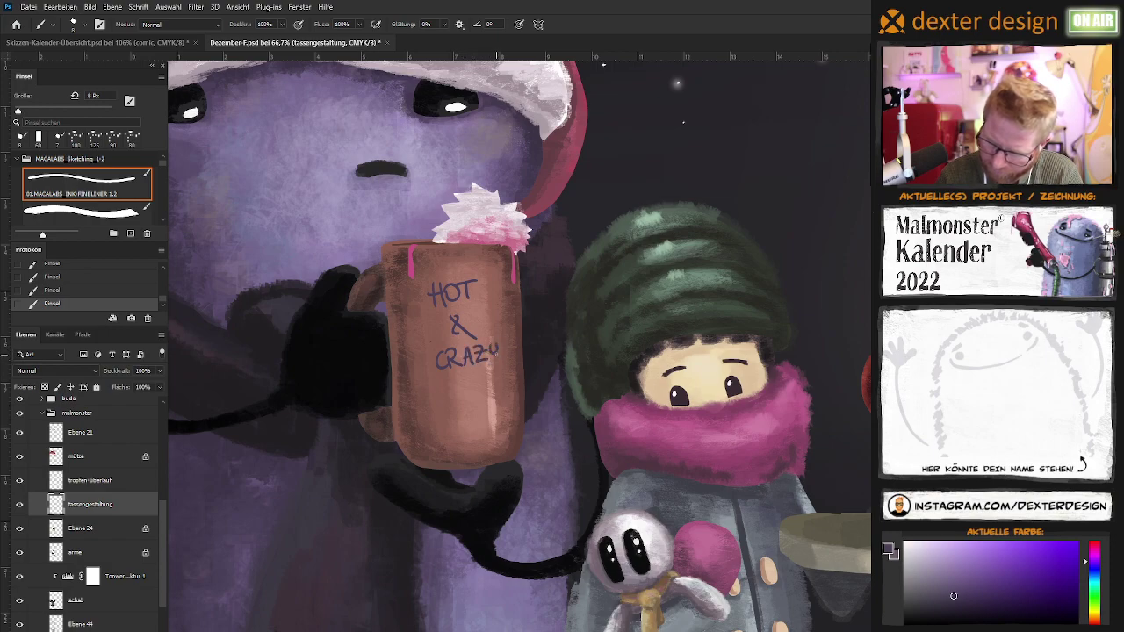
drag(505, 344, 505, 355)
click(505, 361)
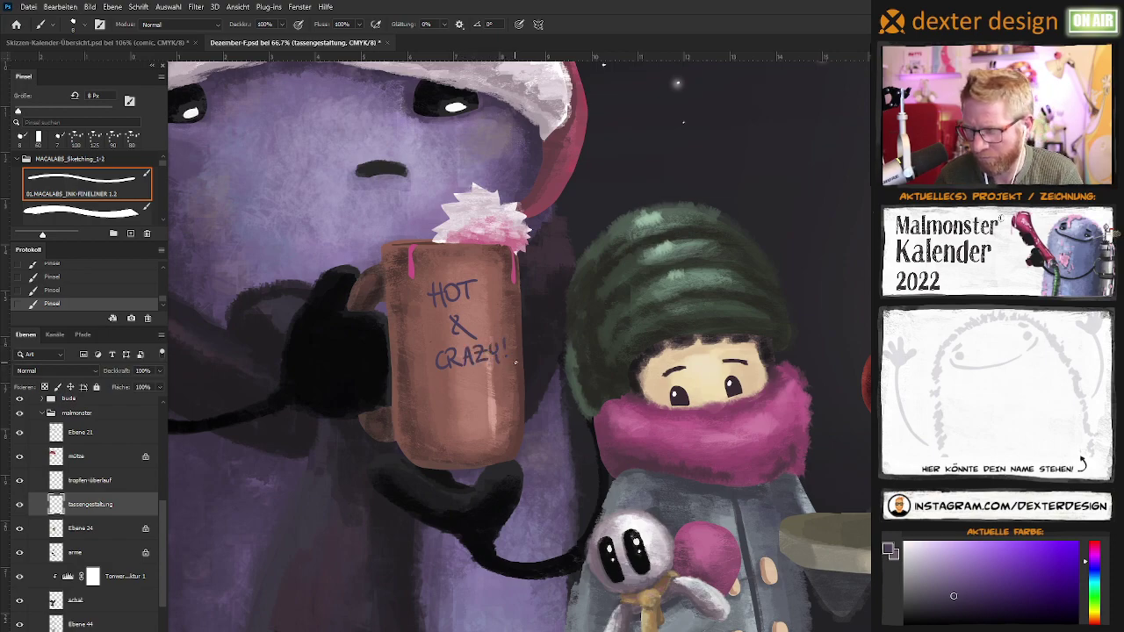
Pan around to review the lettering, then select the monster's hat layer
drag(552, 389, 521, 398)
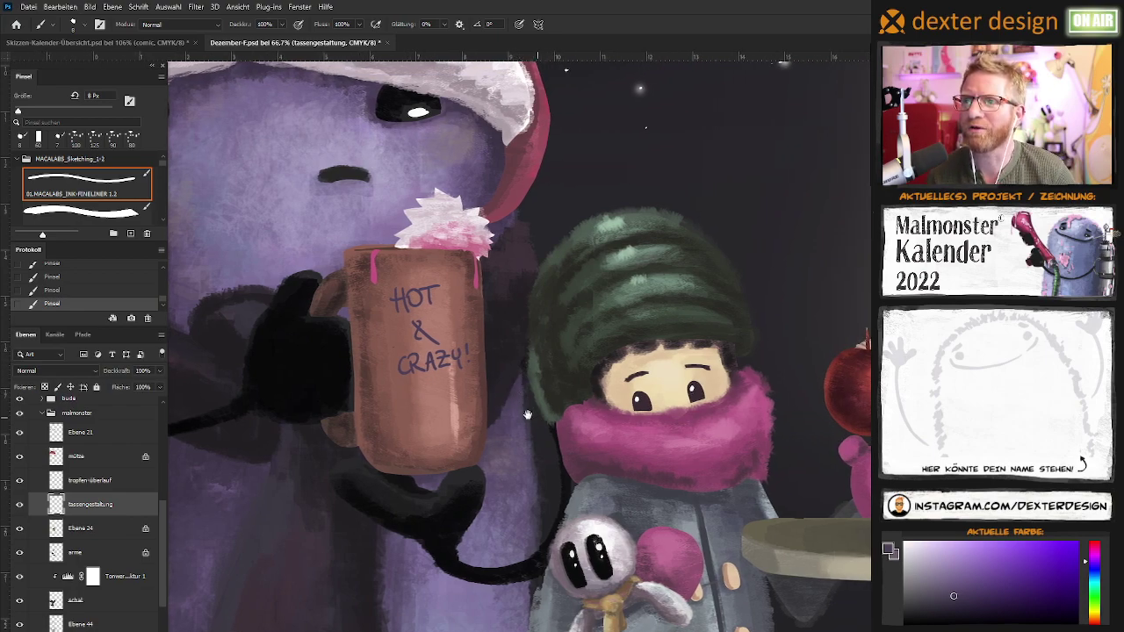
drag(527, 415, 535, 413)
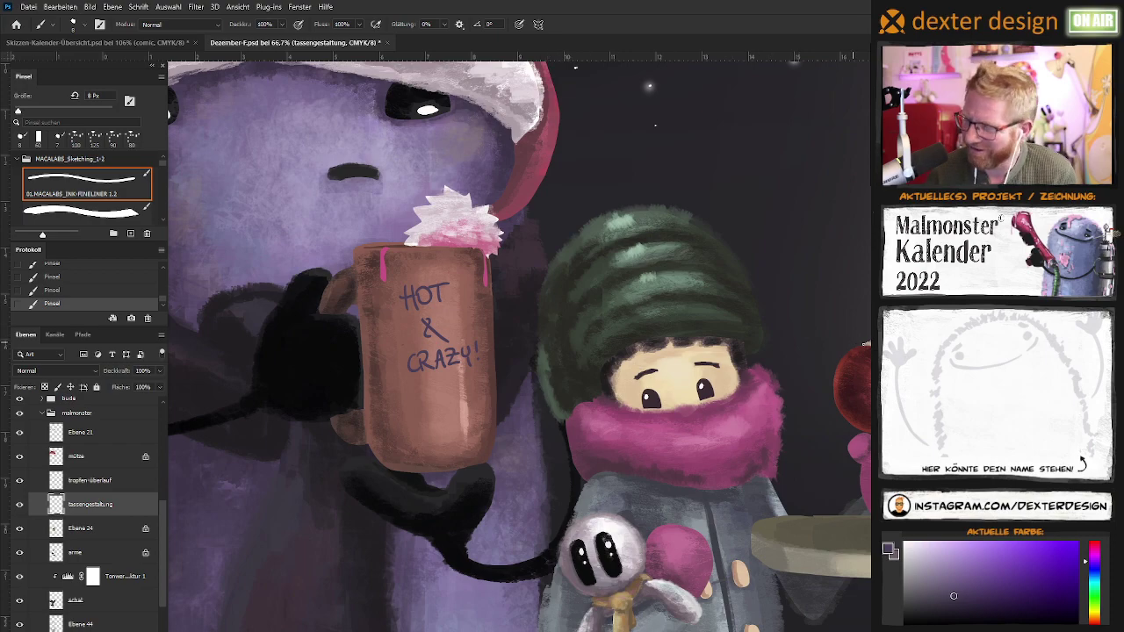
drag(518, 369, 549, 410)
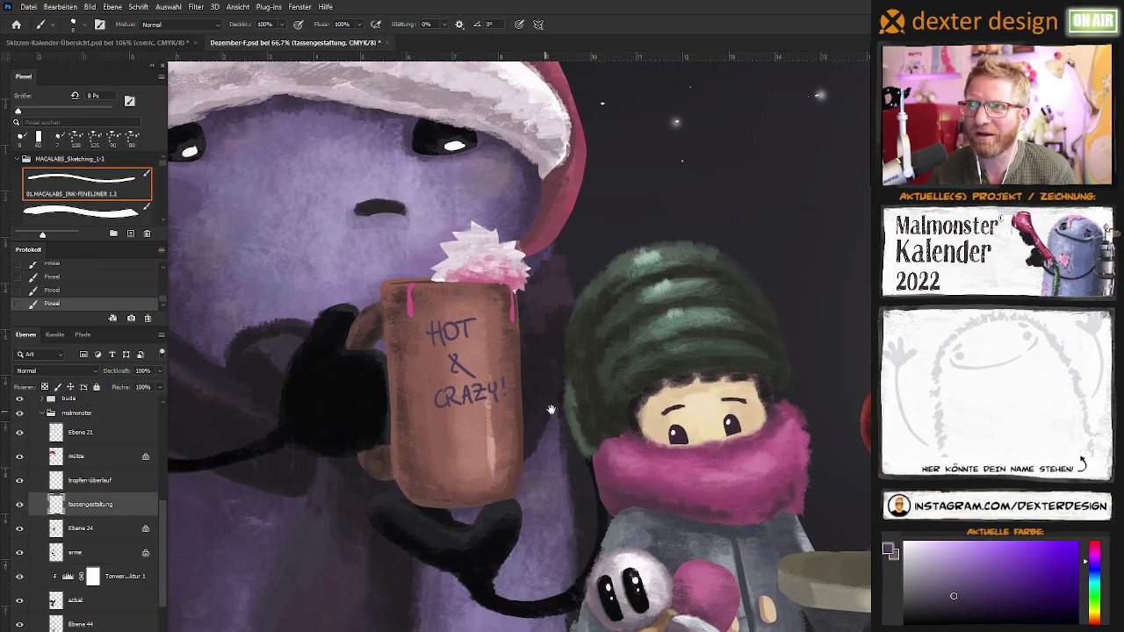
mouse_move(548, 410)
mouse_down()
mouse_move(535, 431)
mouse_move(563, 441)
mouse_up()
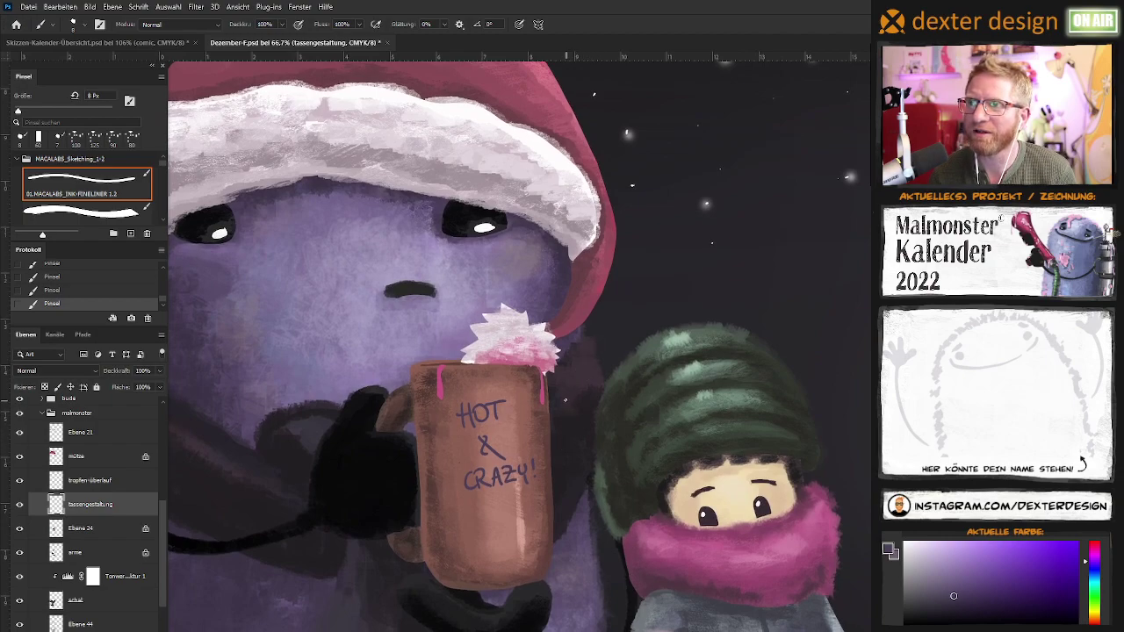
mouse_move(558, 437)
mouse_down()
mouse_move(578, 439)
mouse_move(531, 448)
mouse_up()
drag(532, 406, 544, 429)
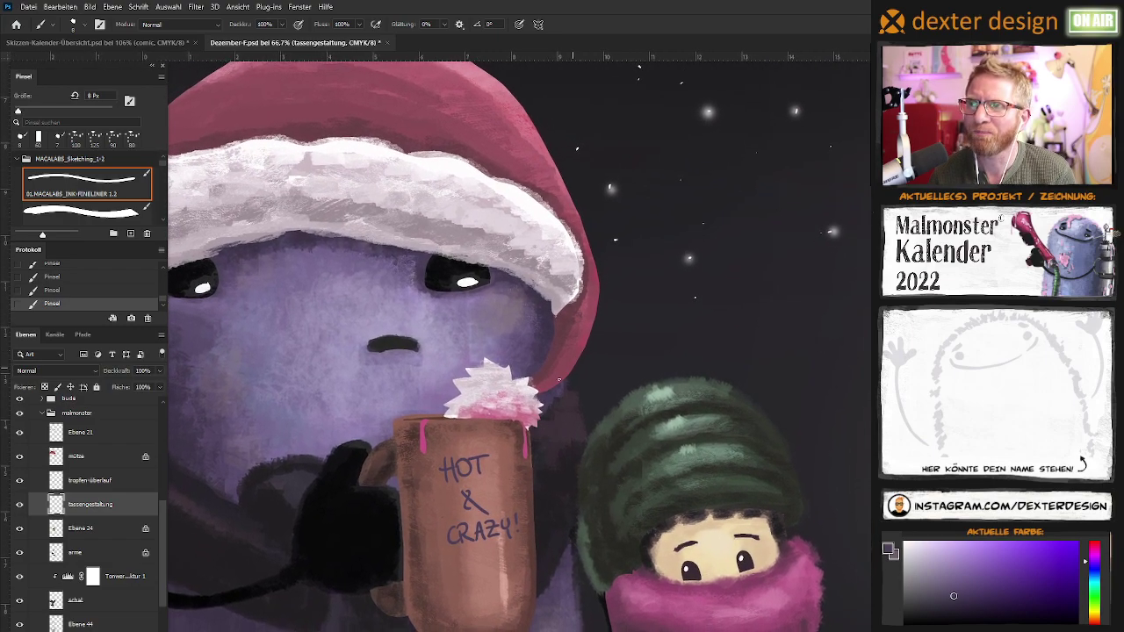
click(117, 463)
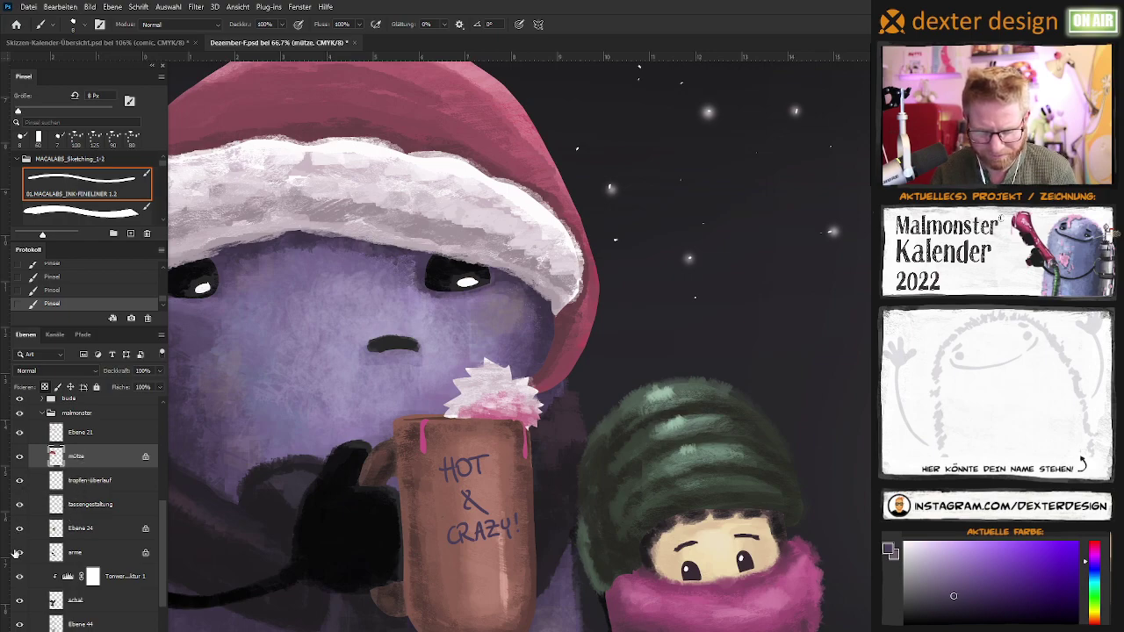
Toggle the monster's hat and mug layers off and on to check them
click(20, 457)
click(19, 457)
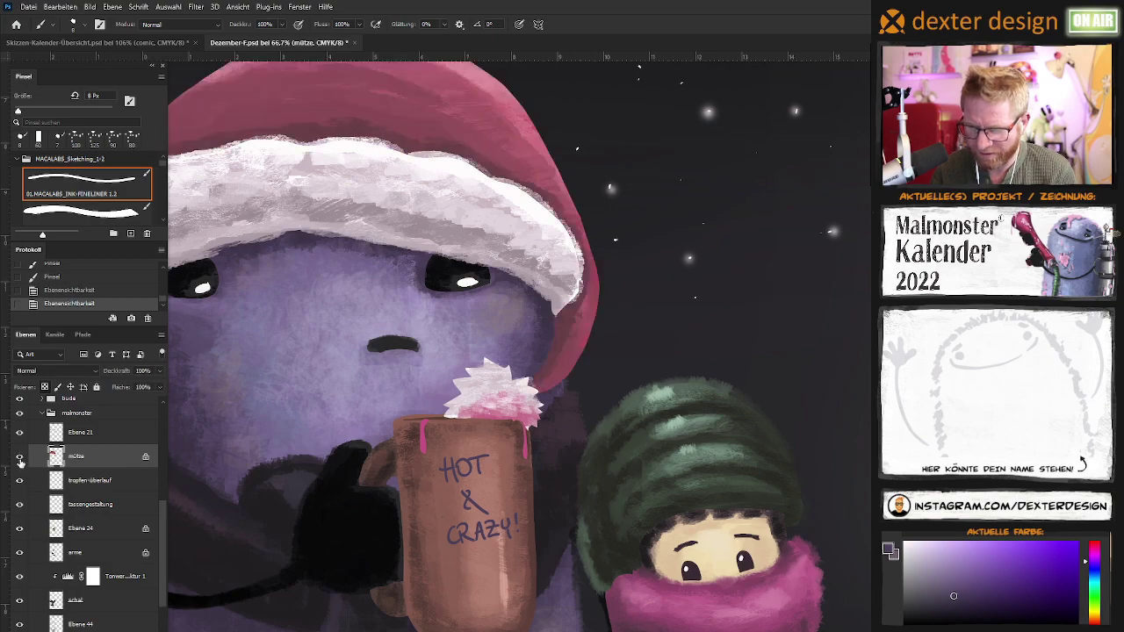
mouse_move(161, 519)
mouse_down()
mouse_move(159, 532)
mouse_move(138, 527)
mouse_up()
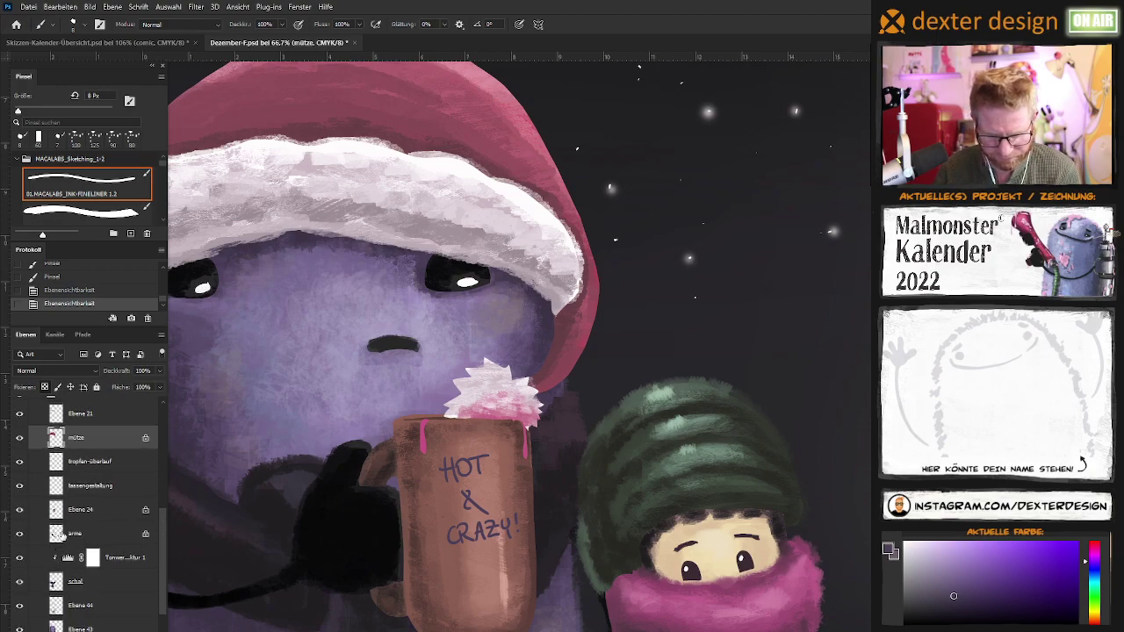
click(20, 512)
click(20, 512)
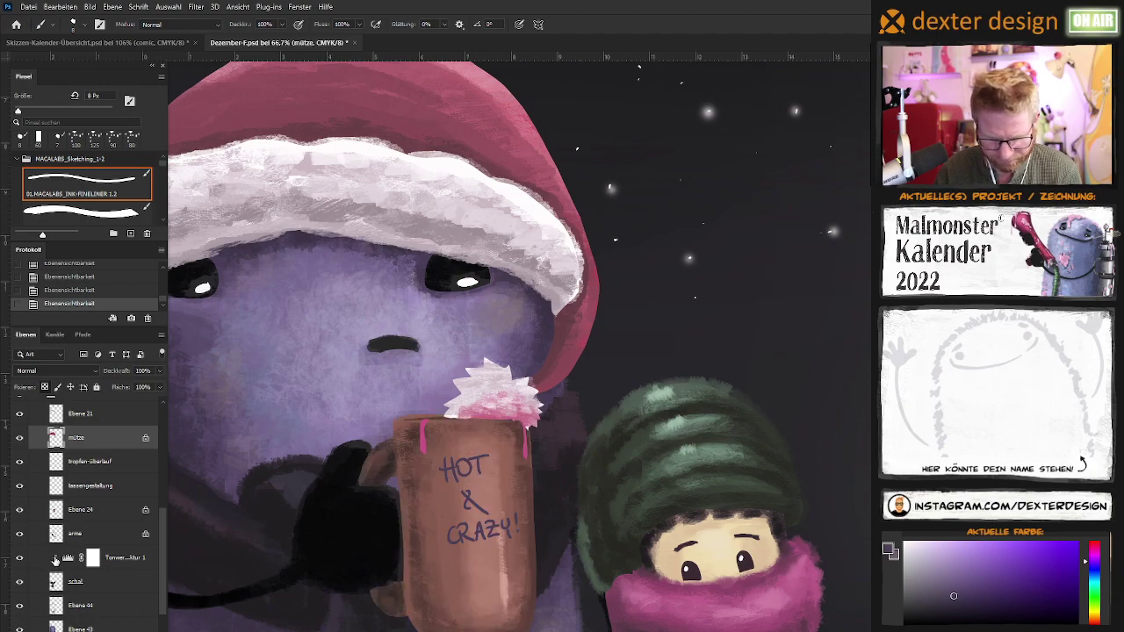
drag(162, 529, 160, 558)
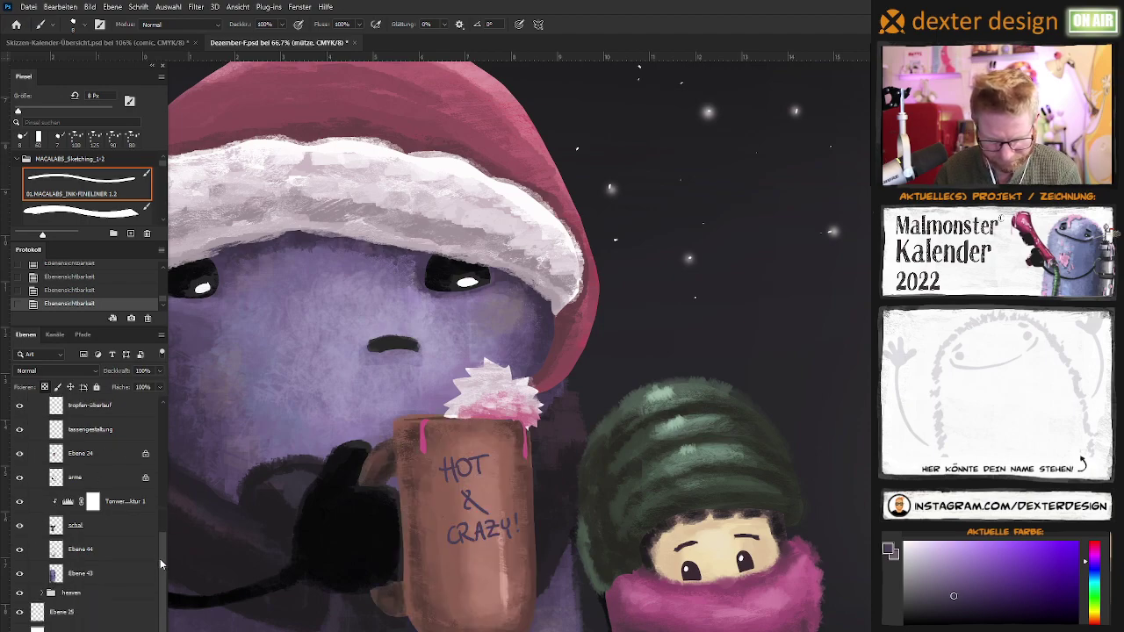
Check the face shading, then merge Ebene 44 down into Ebene 43
click(20, 551)
click(20, 551)
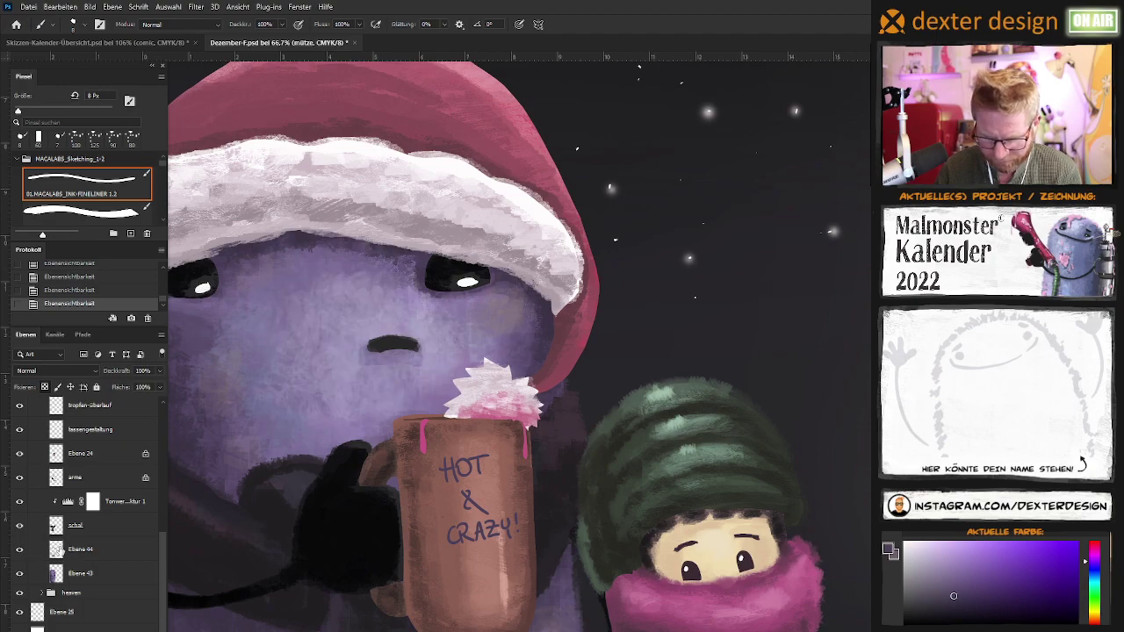
click(106, 554)
click(163, 338)
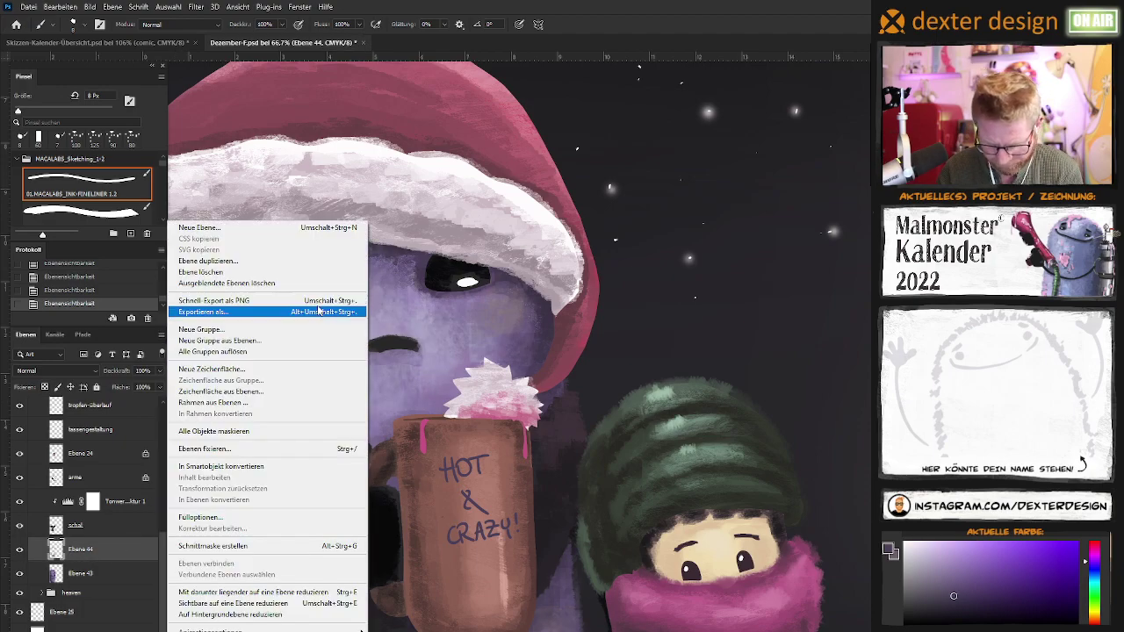
click(254, 593)
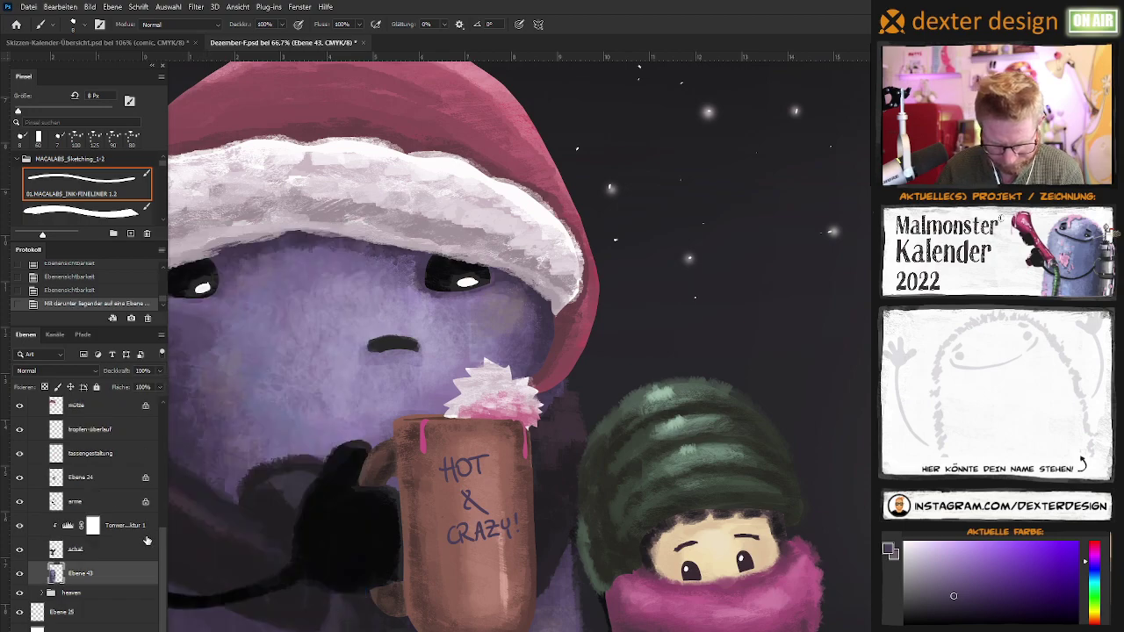
Toggle the white hat fur layer to check it and select Ebene 21
scroll(164, 545, up, 3)
click(19, 456)
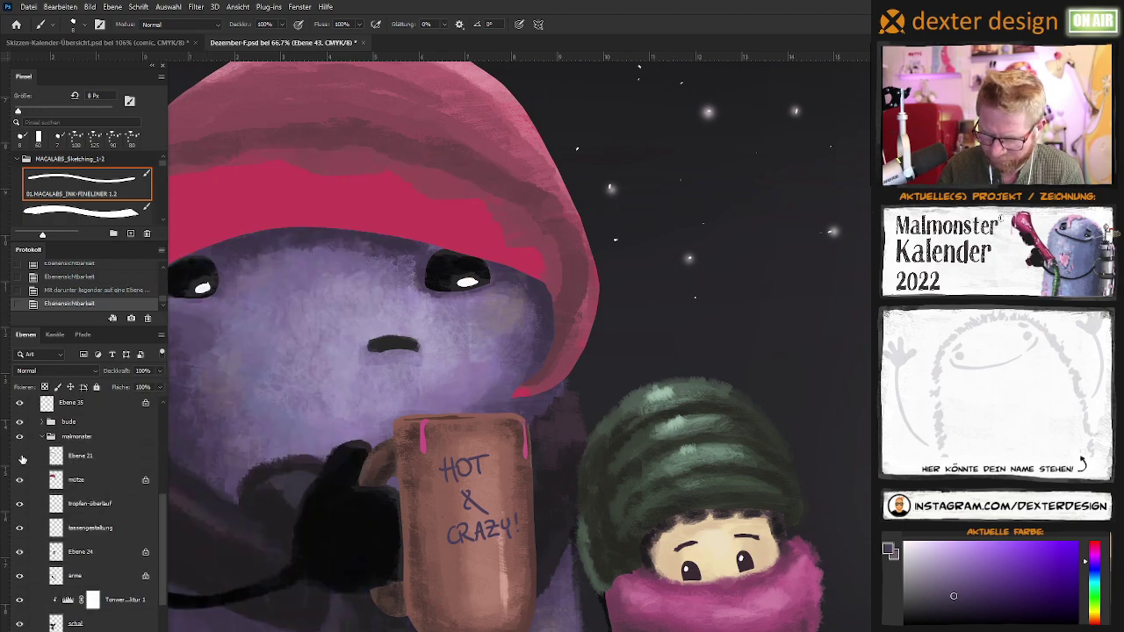
click(19, 456)
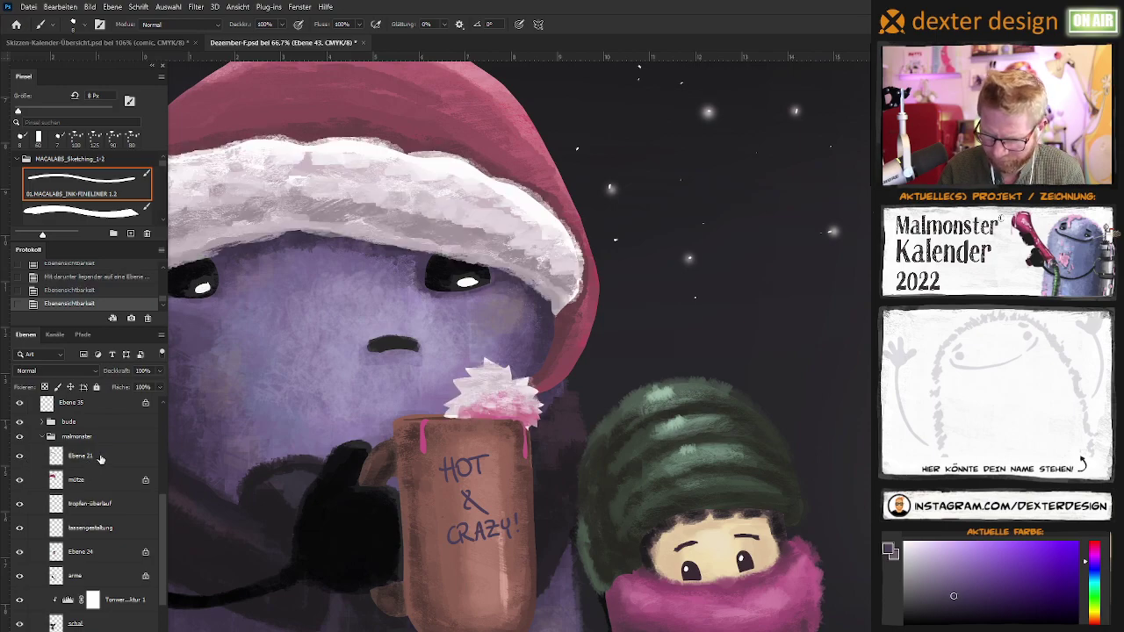
click(109, 458)
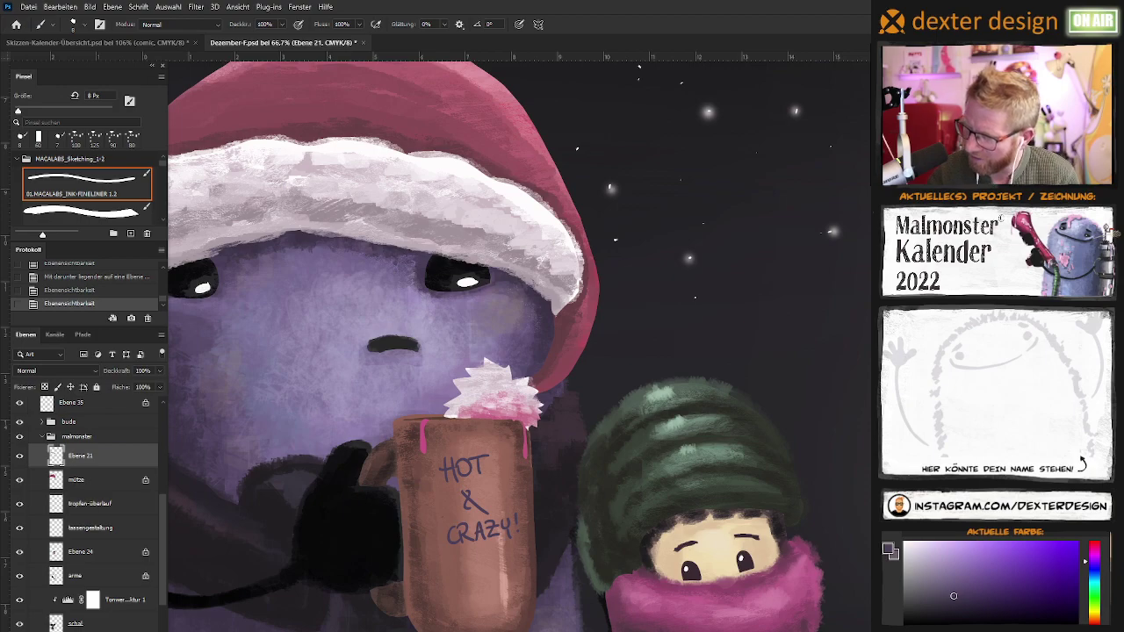
Add new layer Ebene 44 above Ebene 21 and lasso the hat-tip area from brim to mug top
key(l)
drag(575, 351, 639, 383)
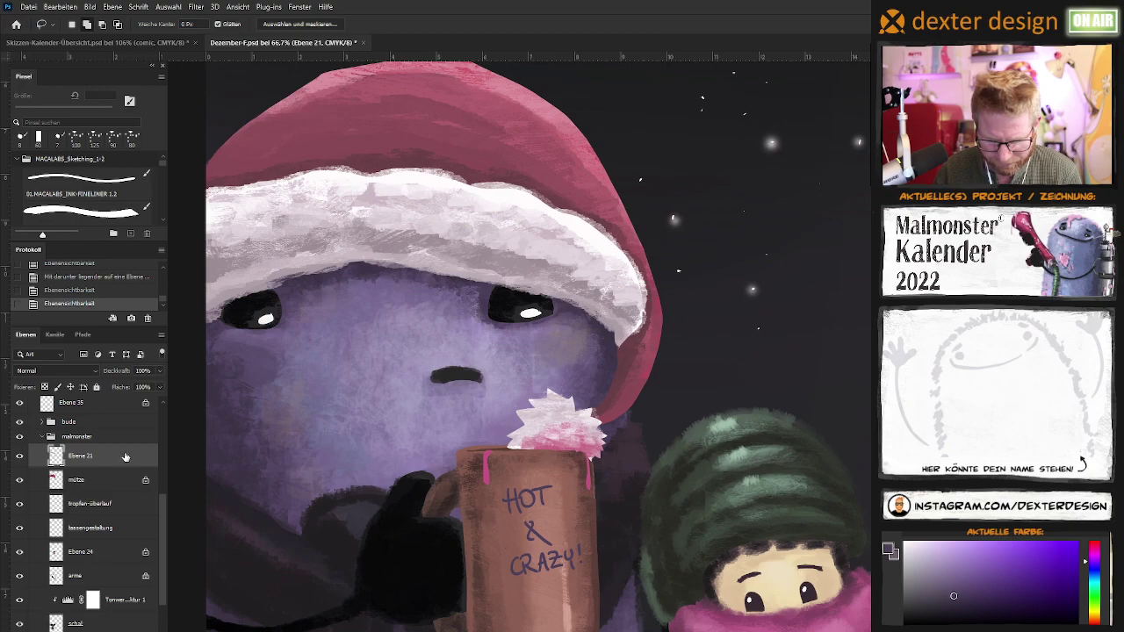
key(ctrl+shift+alt+n)
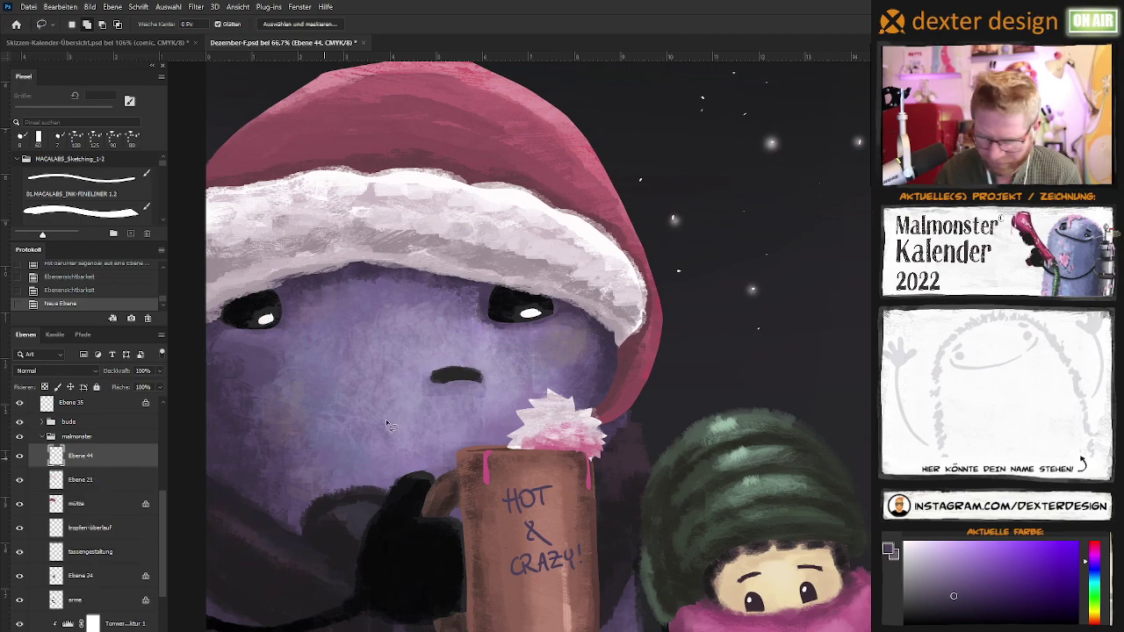
drag(605, 200, 595, 216)
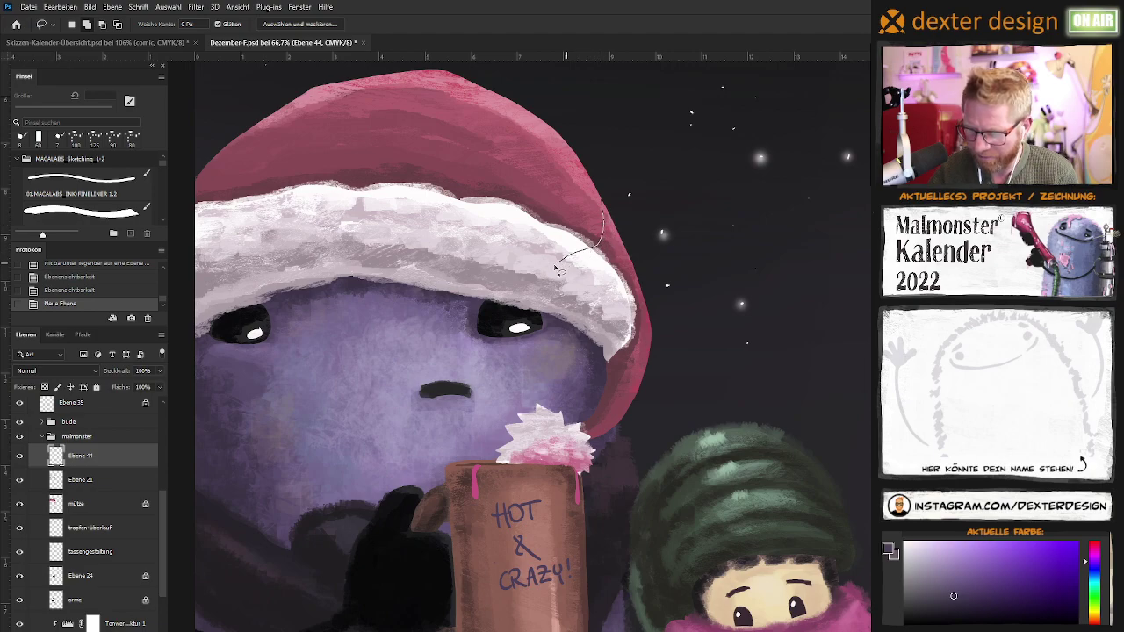
drag(536, 298, 536, 337)
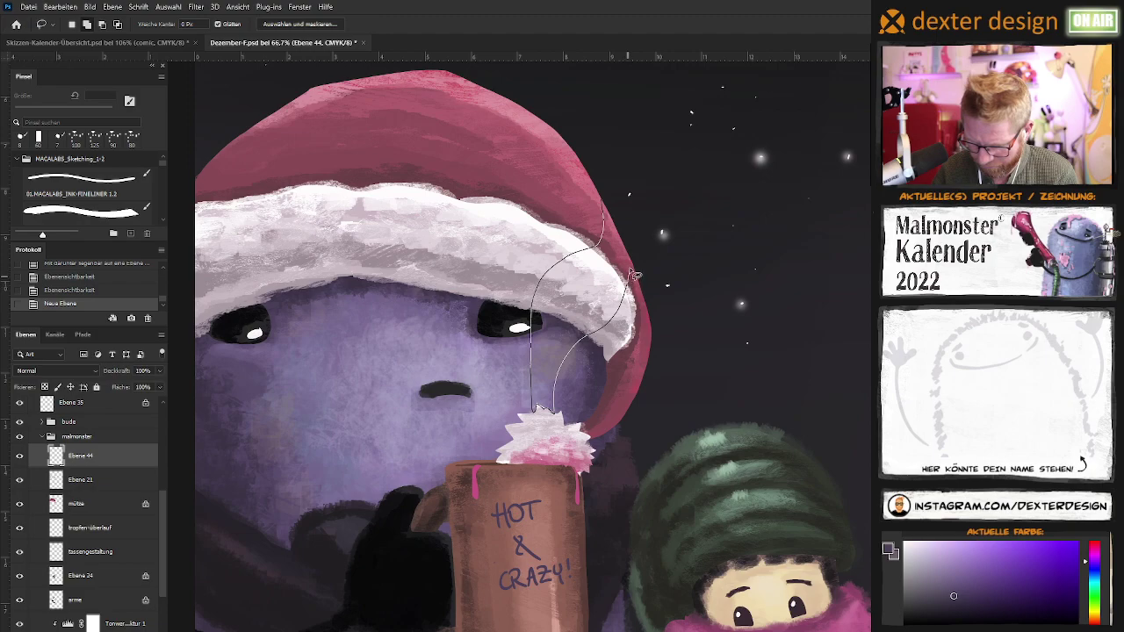
drag(621, 234, 625, 255)
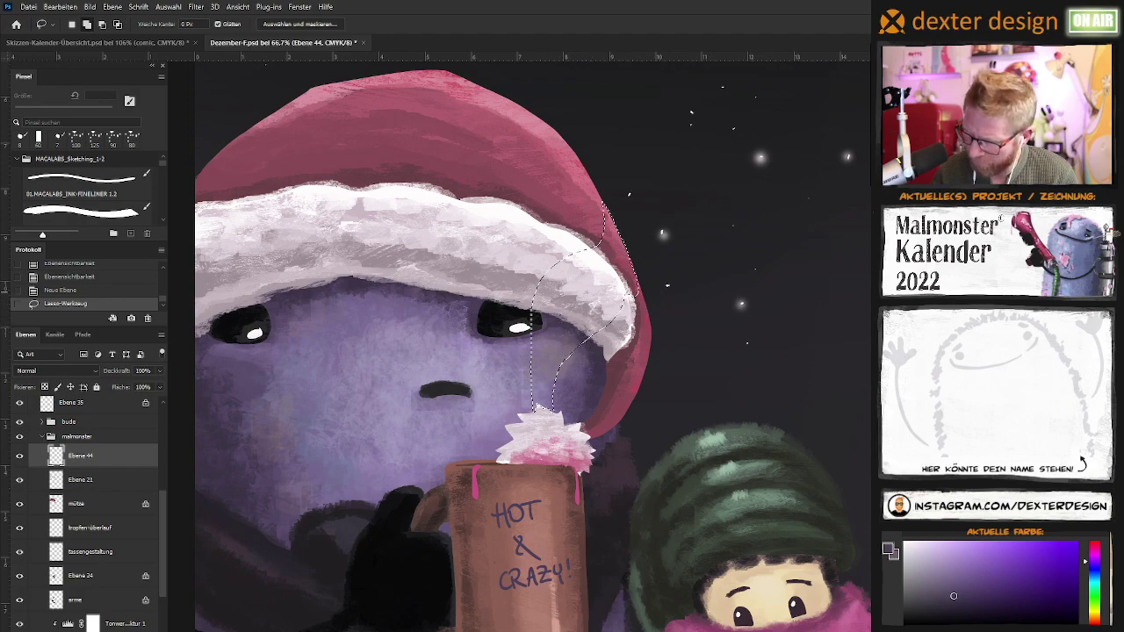
key(b)
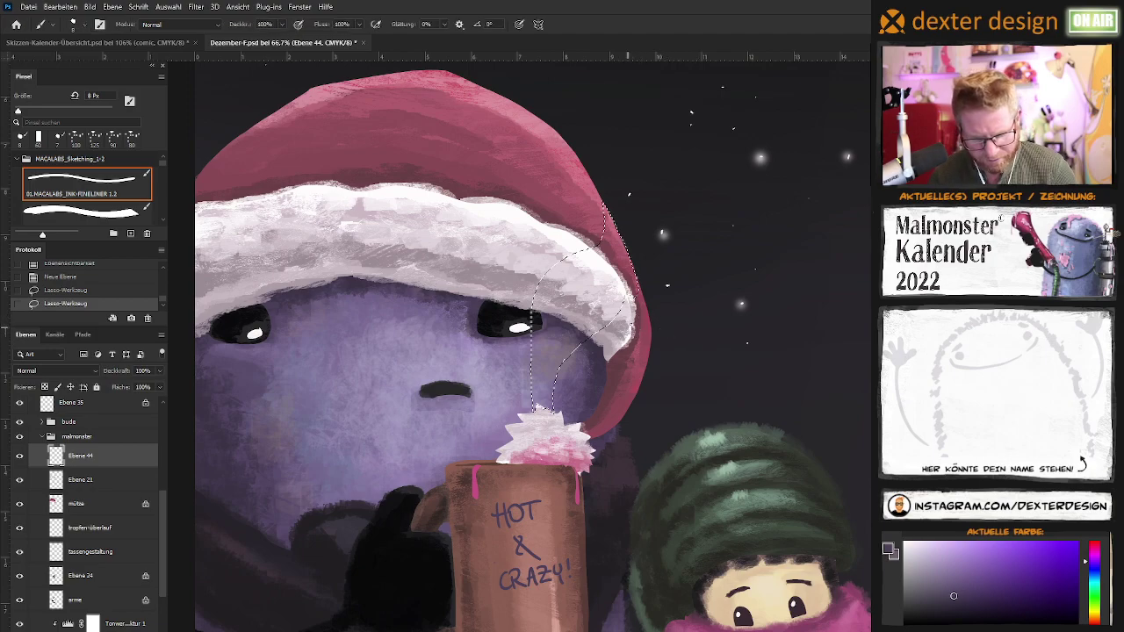
Sample the hat pink and paint the drooping hat tip with a 35 px rough textured brush
alt+click(619, 219)
drag(619, 220, 612, 235)
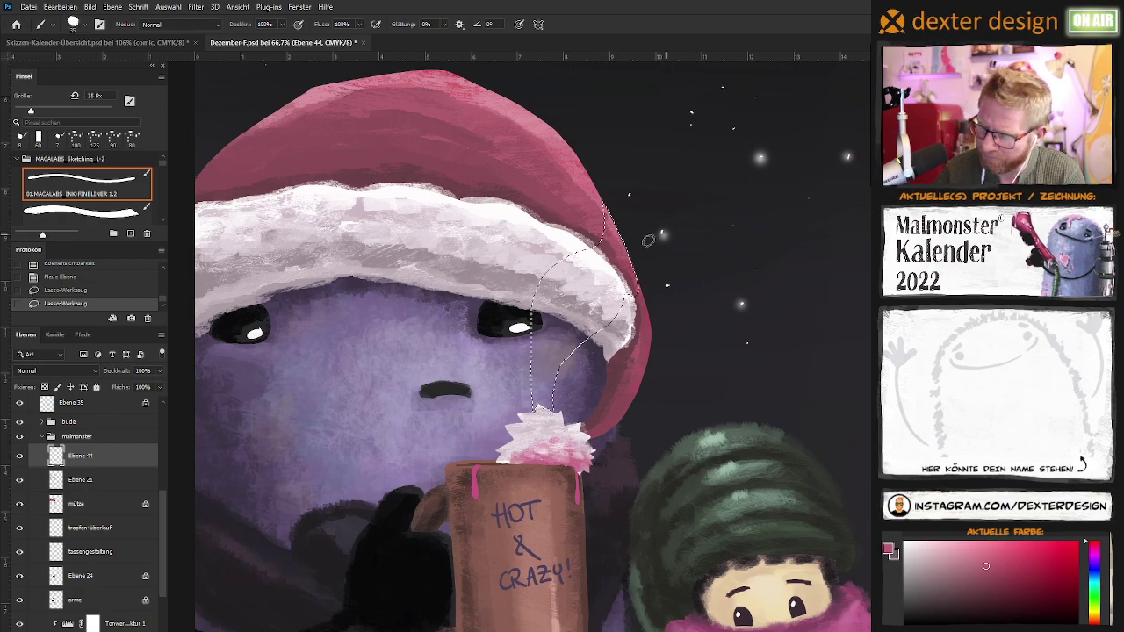
scroll(165, 220, down, 1)
scroll(165, 221, down, 5)
click(87, 191)
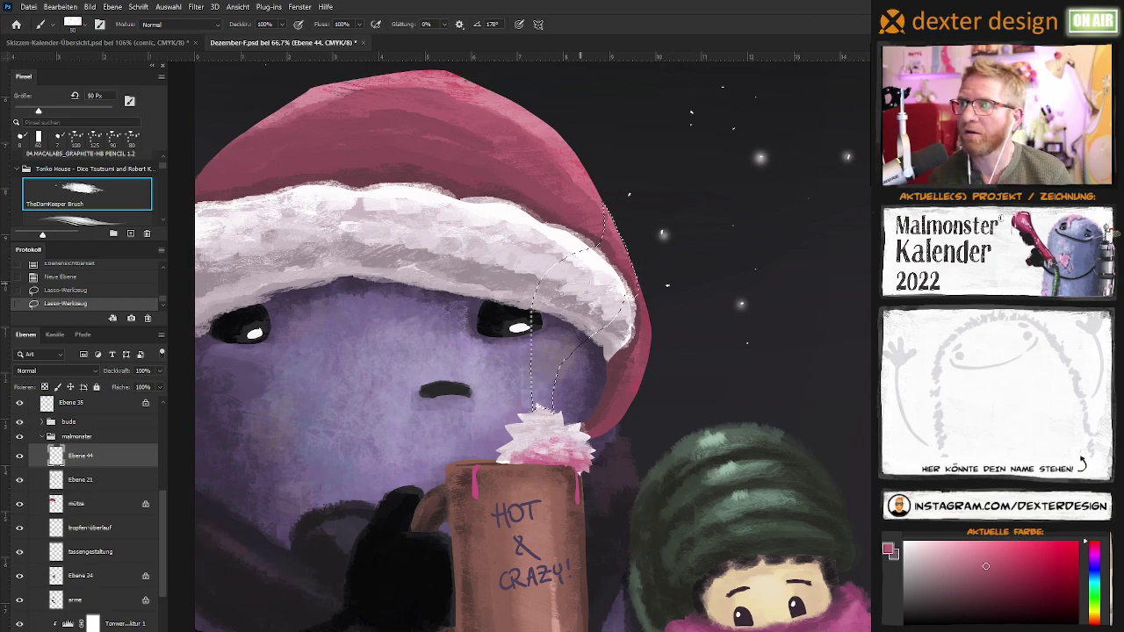
mouse_move(608, 249)
mouse_down()
mouse_move(569, 293)
mouse_move(540, 303)
mouse_move(537, 408)
mouse_move(614, 272)
mouse_move(571, 303)
mouse_move(555, 349)
mouse_up()
drag(573, 282, 557, 299)
drag(588, 264, 564, 296)
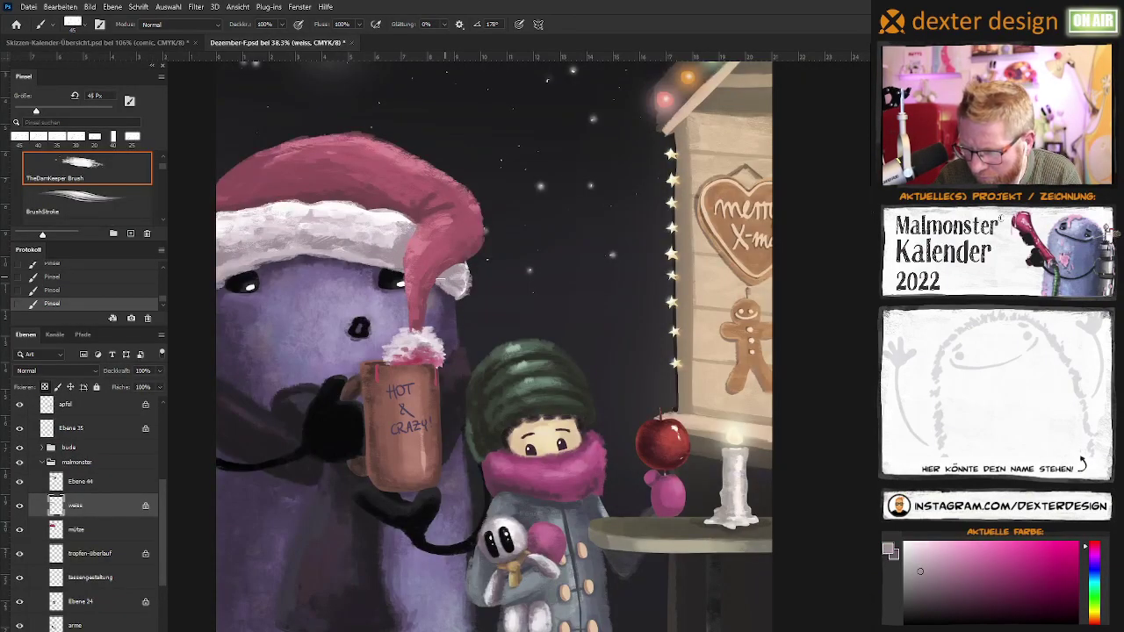
Recentre on the characters, switch the colour to purple, and shrink the brush to 40 px
drag(494, 384, 522, 374)
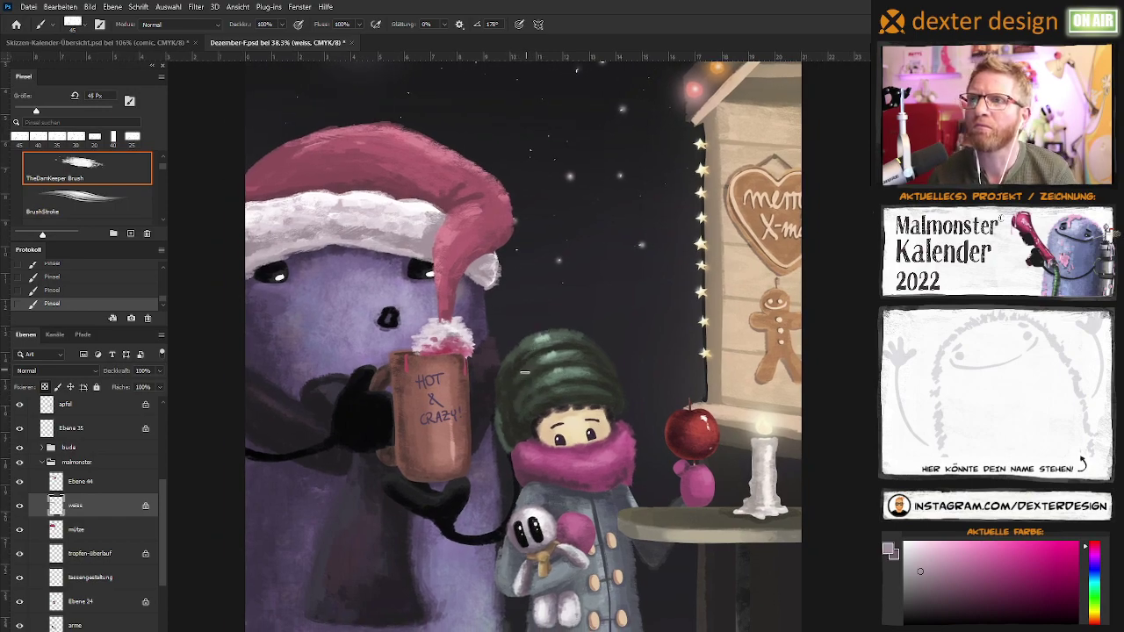
key(bracketleft)
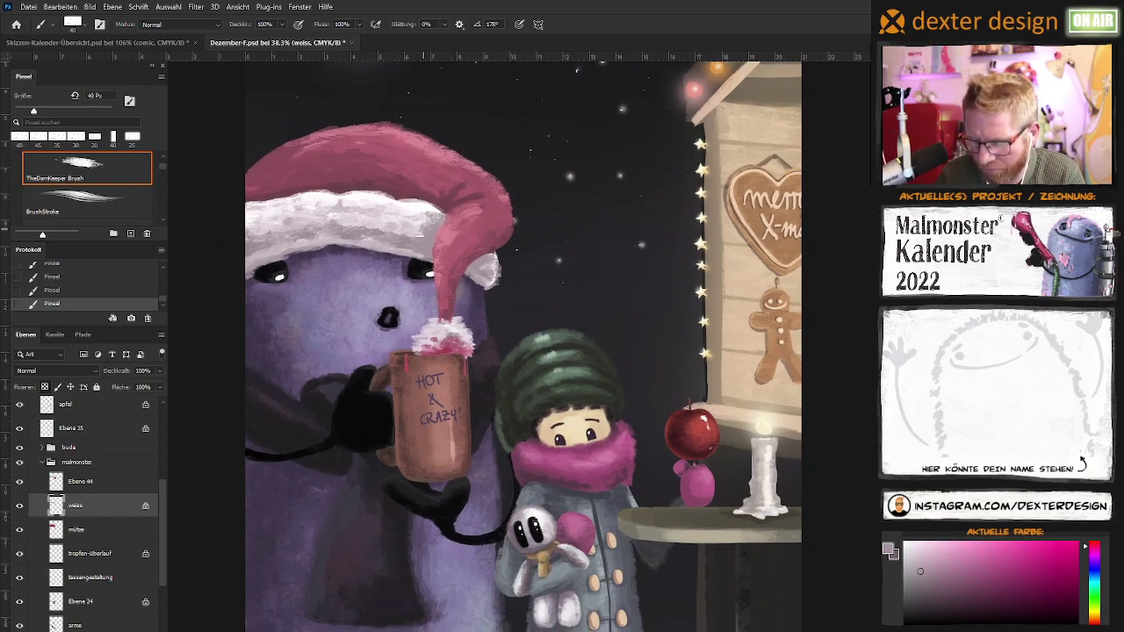
drag(410, 384, 471, 404)
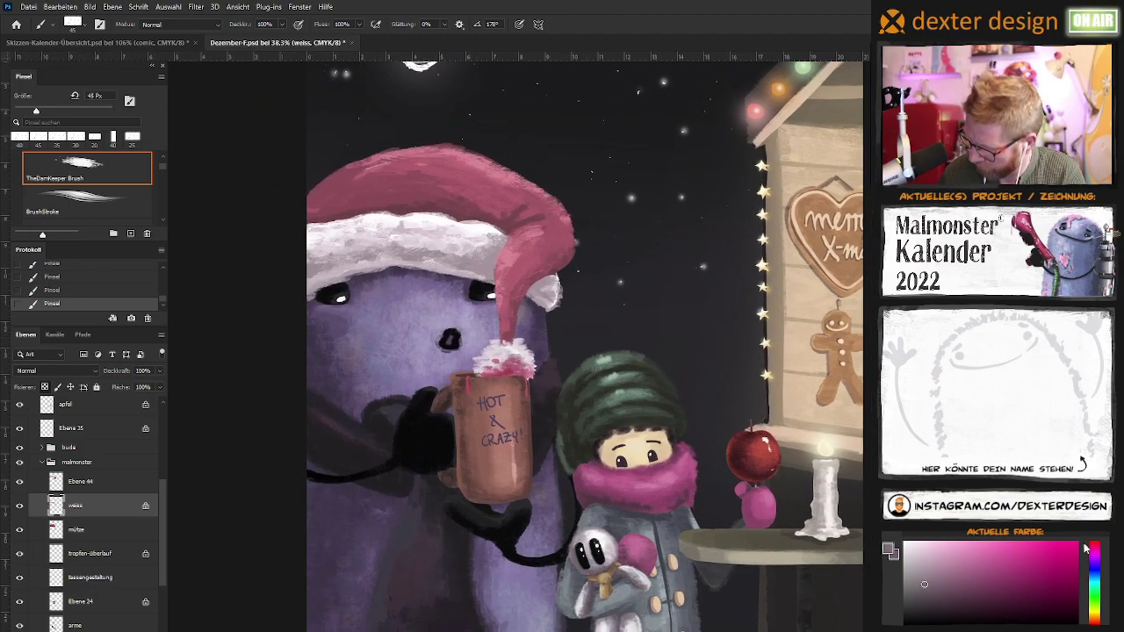
drag(1087, 549, 1085, 563)
key(bracketleft)
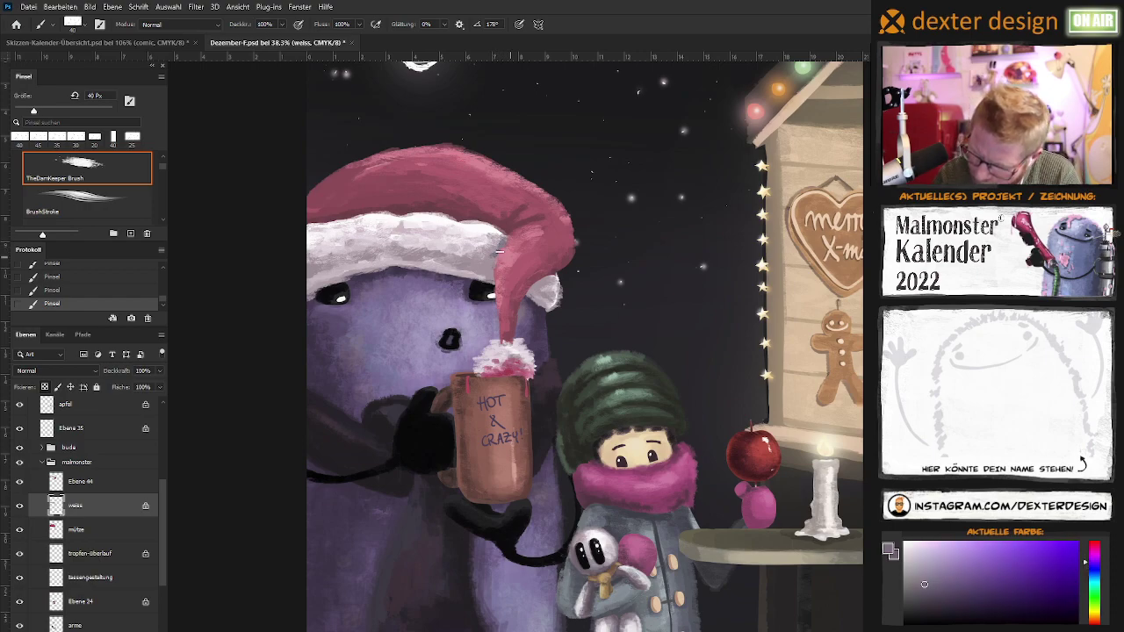
scroll(162, 219, down, 2)
drag(164, 174, 163, 190)
scroll(162, 187, down, 2)
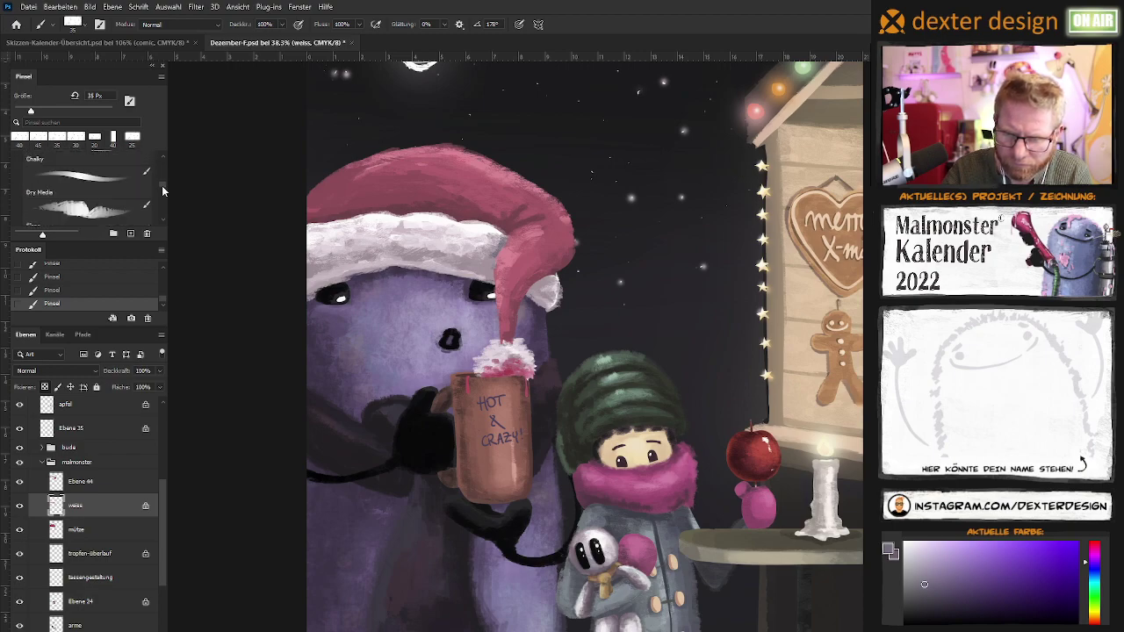
Set up a Dry Media brush at 52% opacity around 80 px and sample the hat's pink-red
click(119, 211)
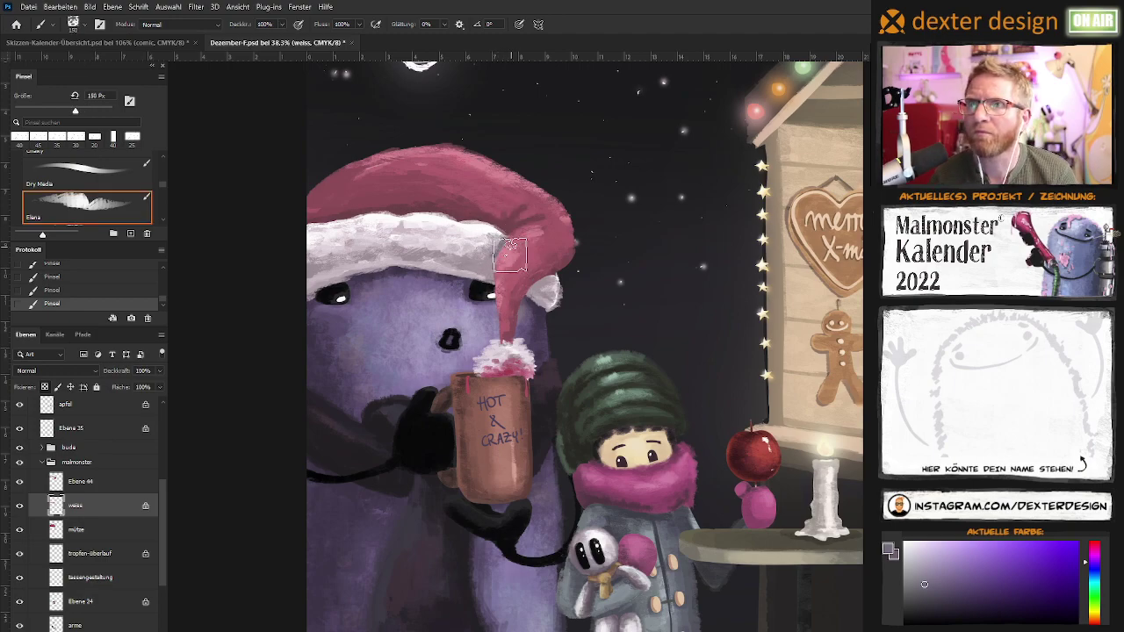
key(bracketleft)
key(bracketleft)
key(bracketleft)
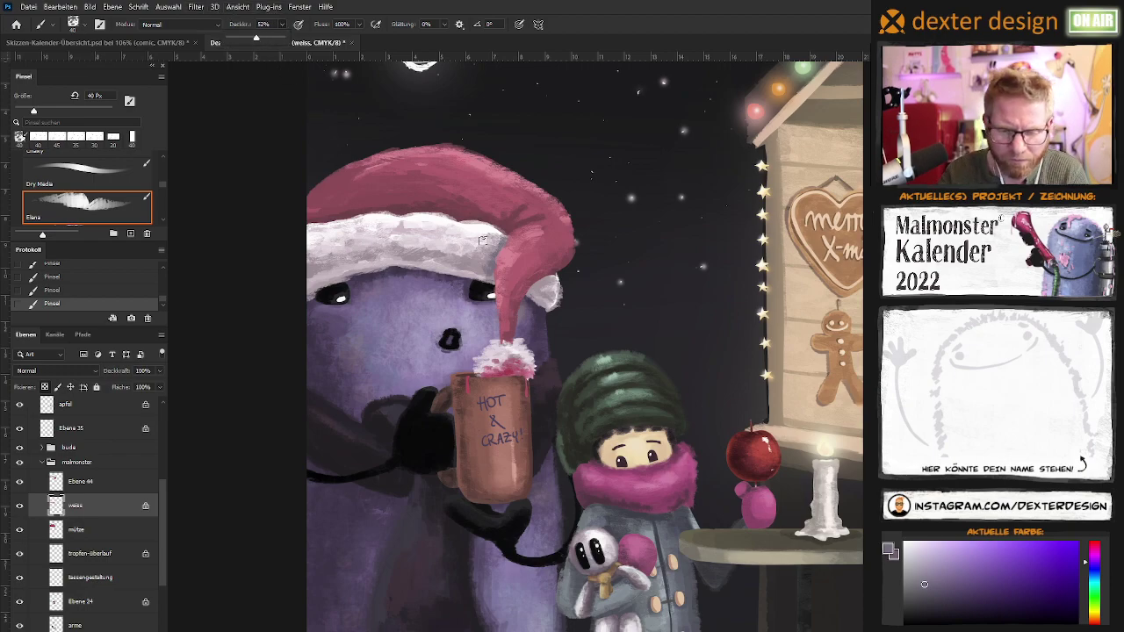
key(bracketright)
key(bracketright)
key(bracketright)
key(5)
key(2)
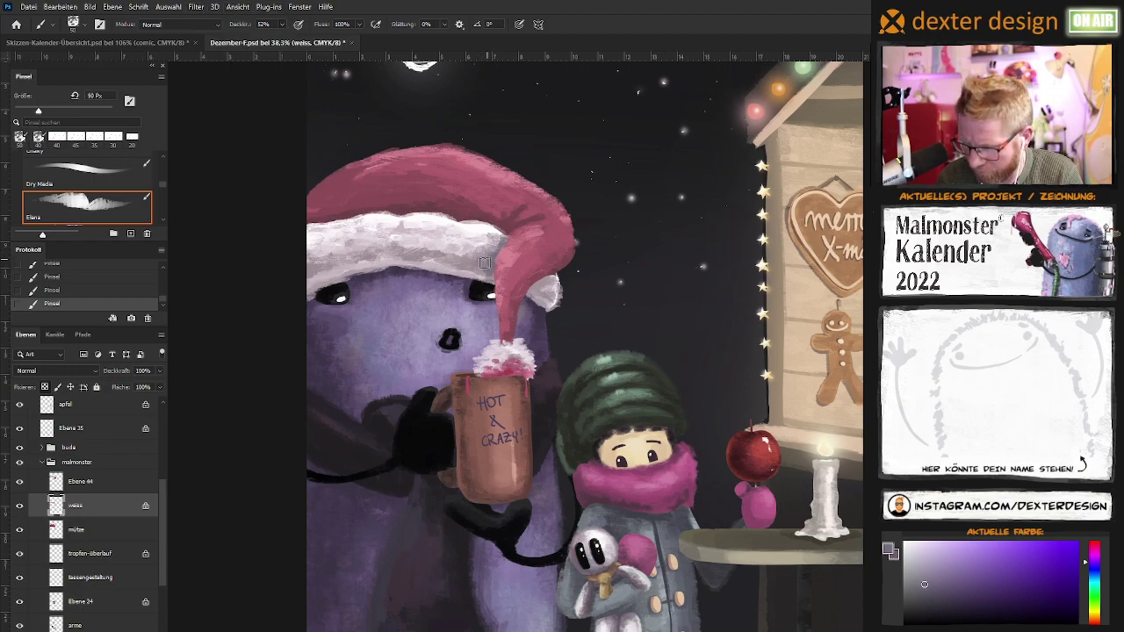
key(bracketleft)
key(bracketleft)
key(bracketleft)
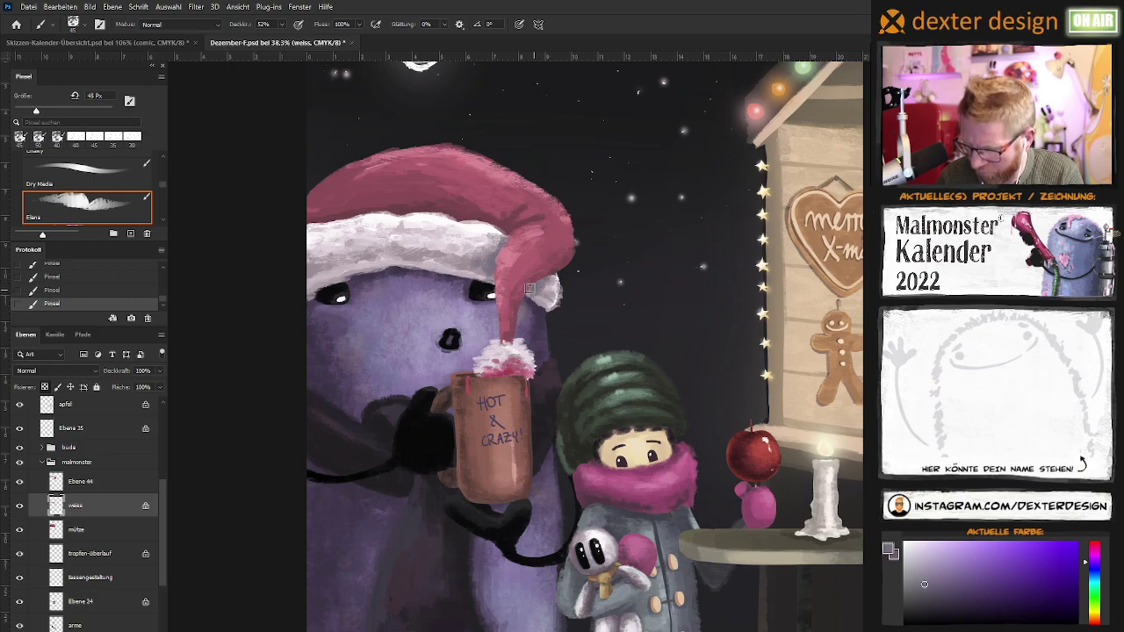
key(bracketright)
key(bracketright)
key(bracketright)
key(bracketleft)
key(bracketleft)
key(bracketleft)
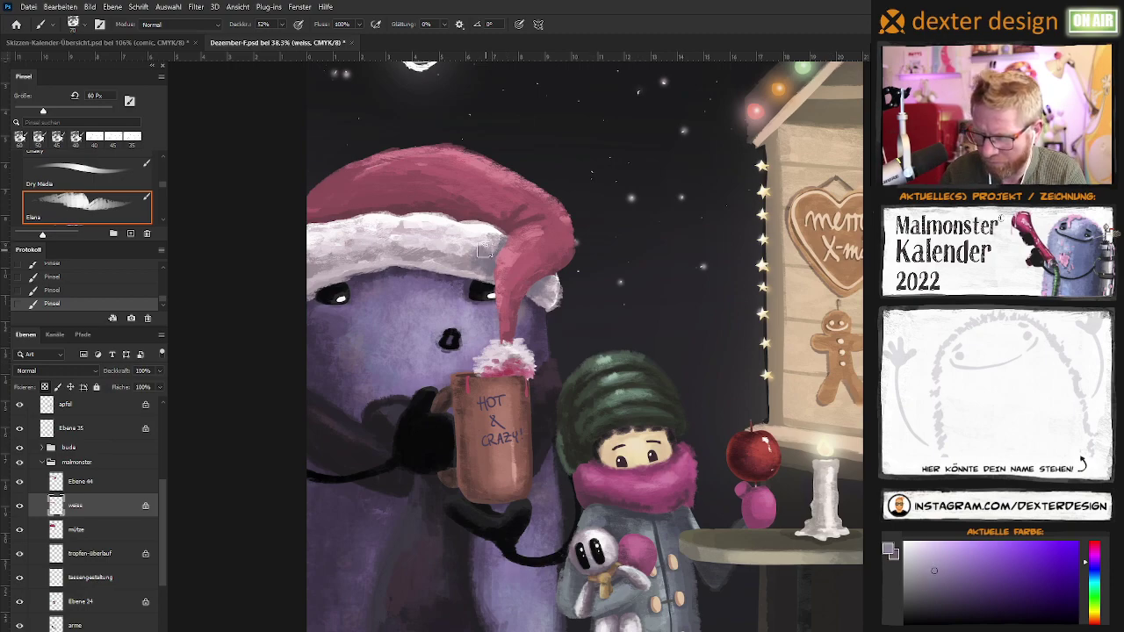
key(bracketright)
key(bracketright)
key(bracketright)
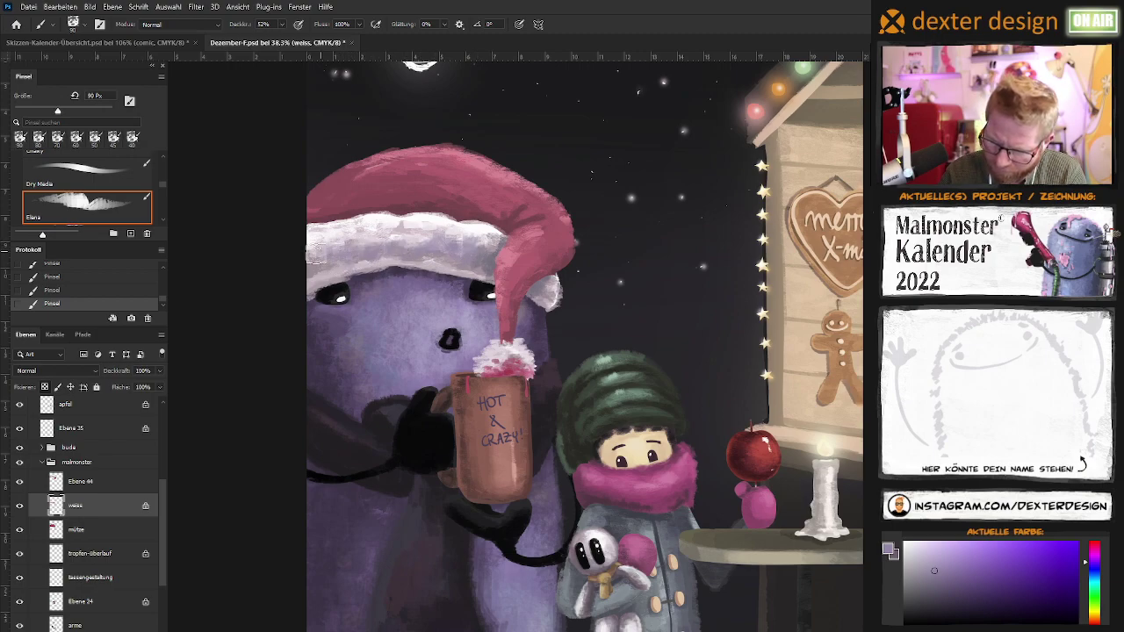
key(bracketleft)
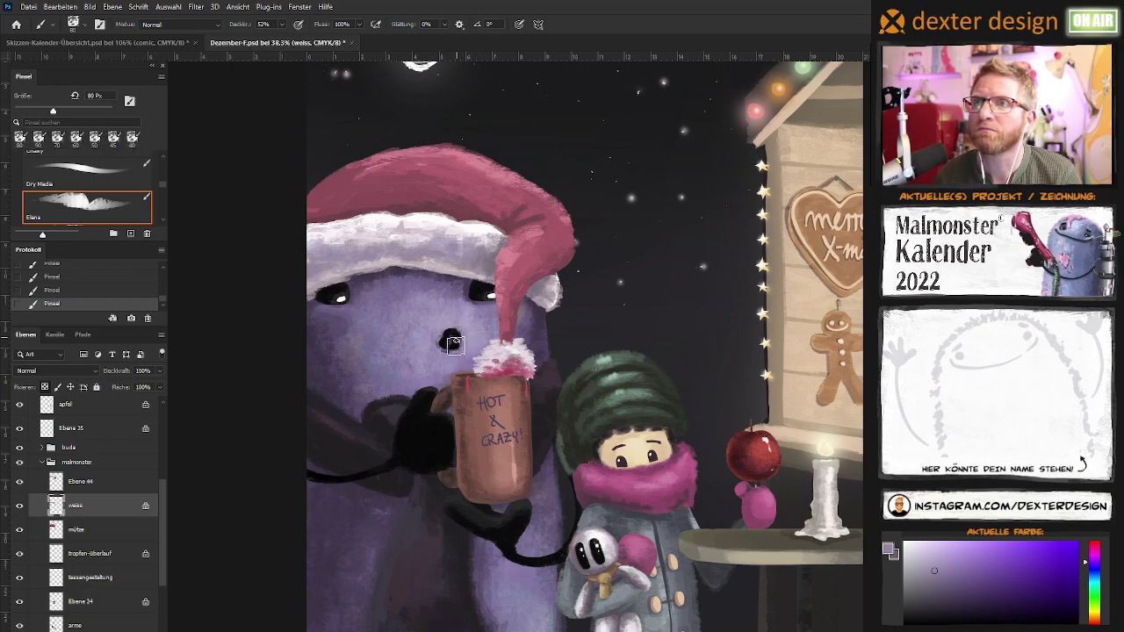
drag(474, 375, 460, 393)
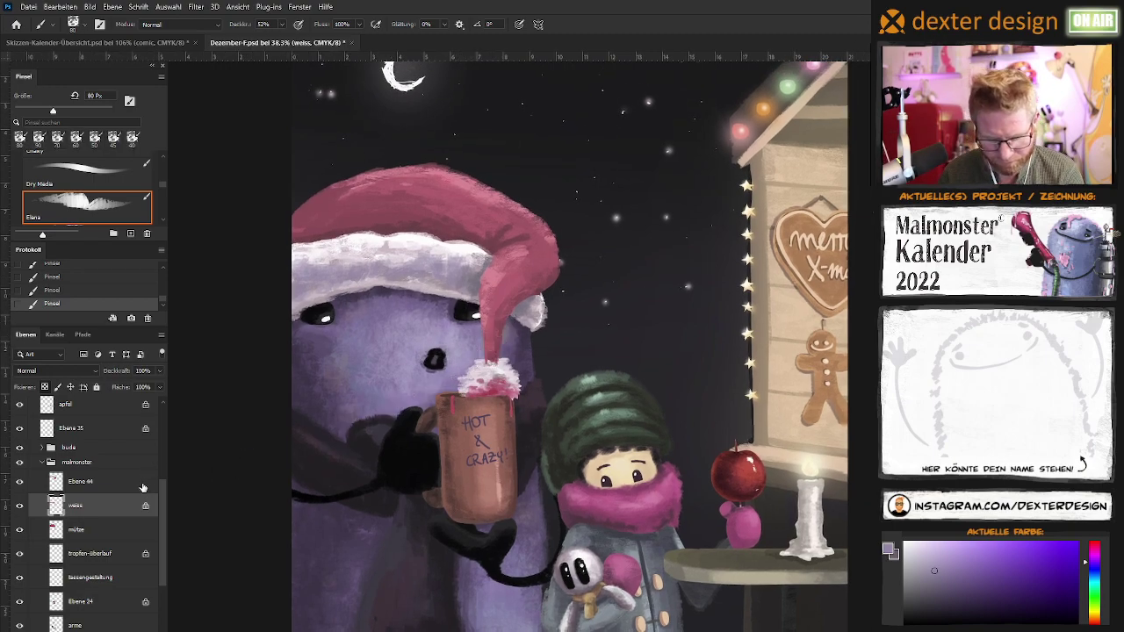
click(117, 531)
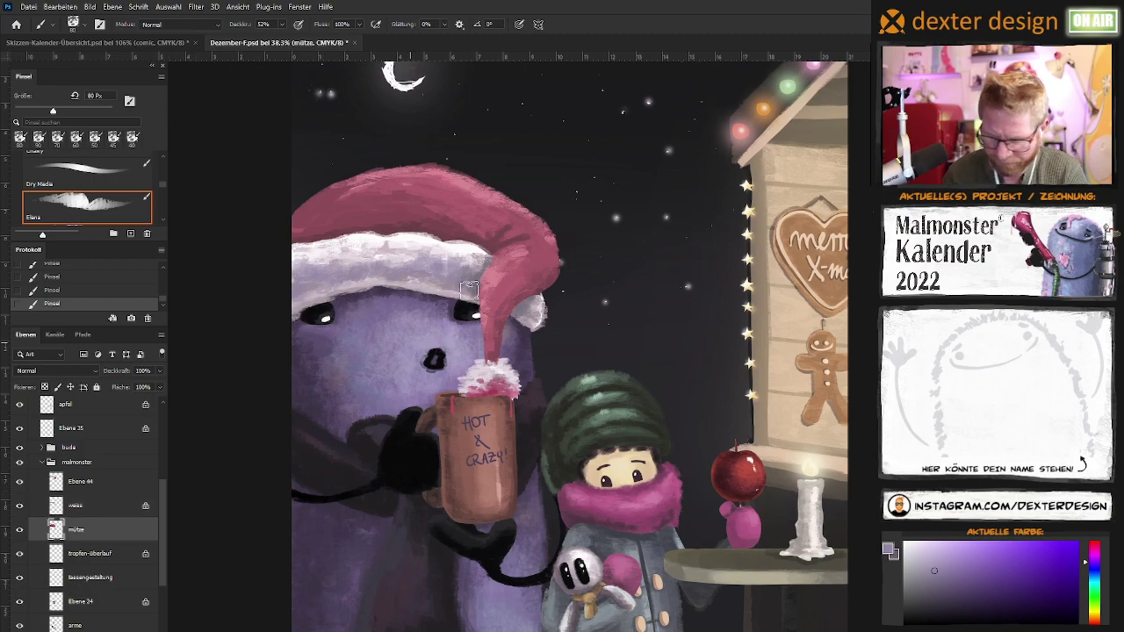
Lock the mütze layer's transparent pixels and paint texture over the hat top at 100 px
alt+click(453, 260)
click(45, 387)
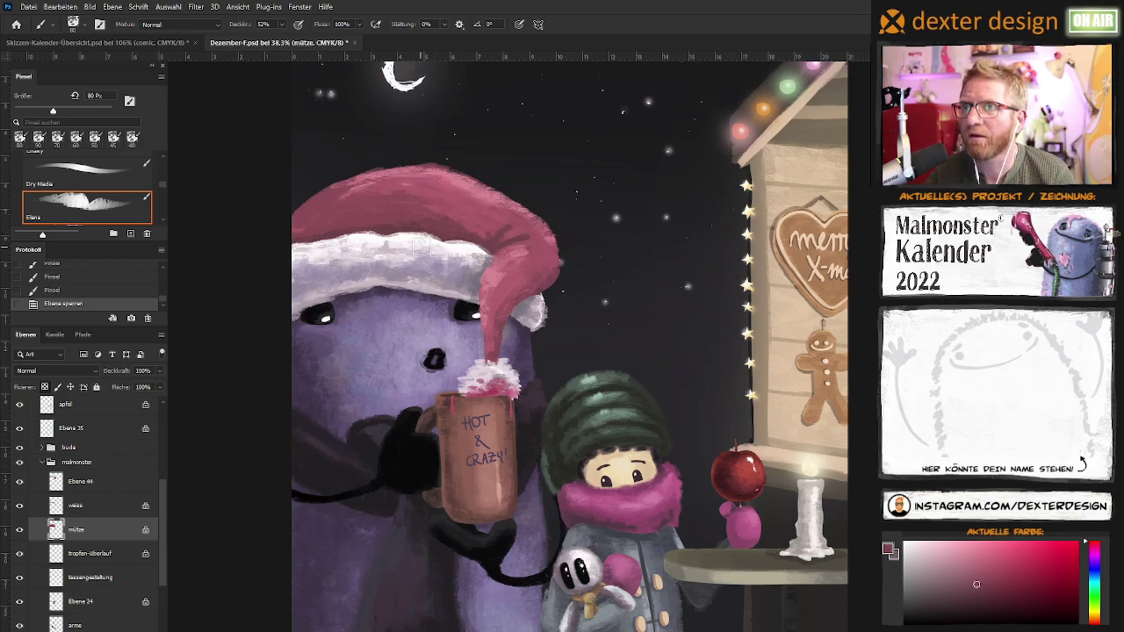
key(bracketright)
key(bracketright)
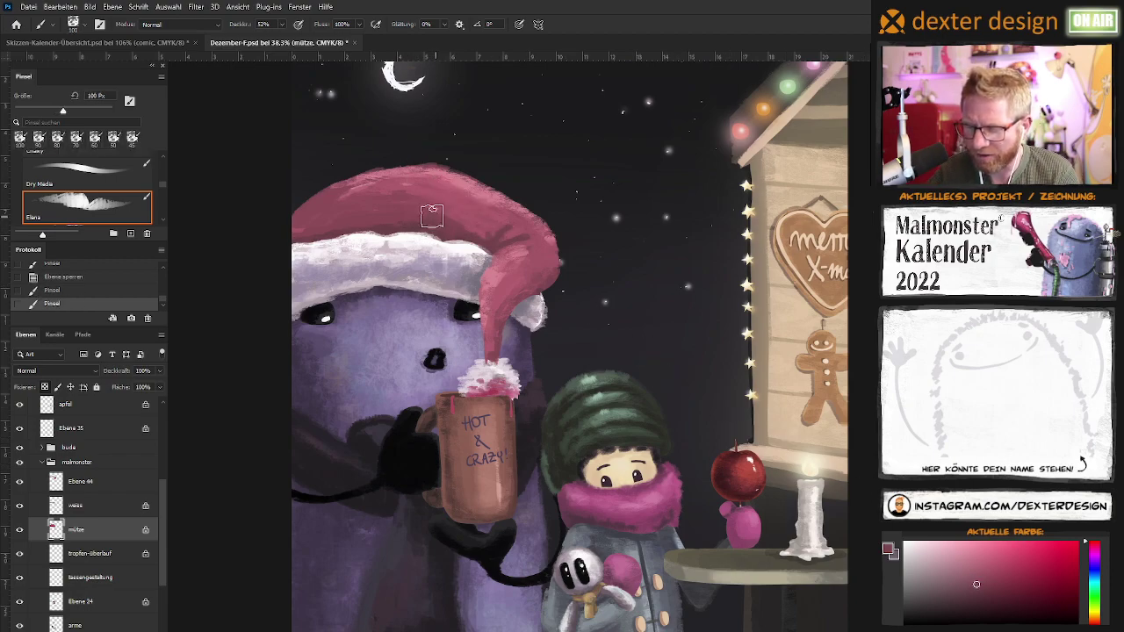
drag(431, 213, 426, 210)
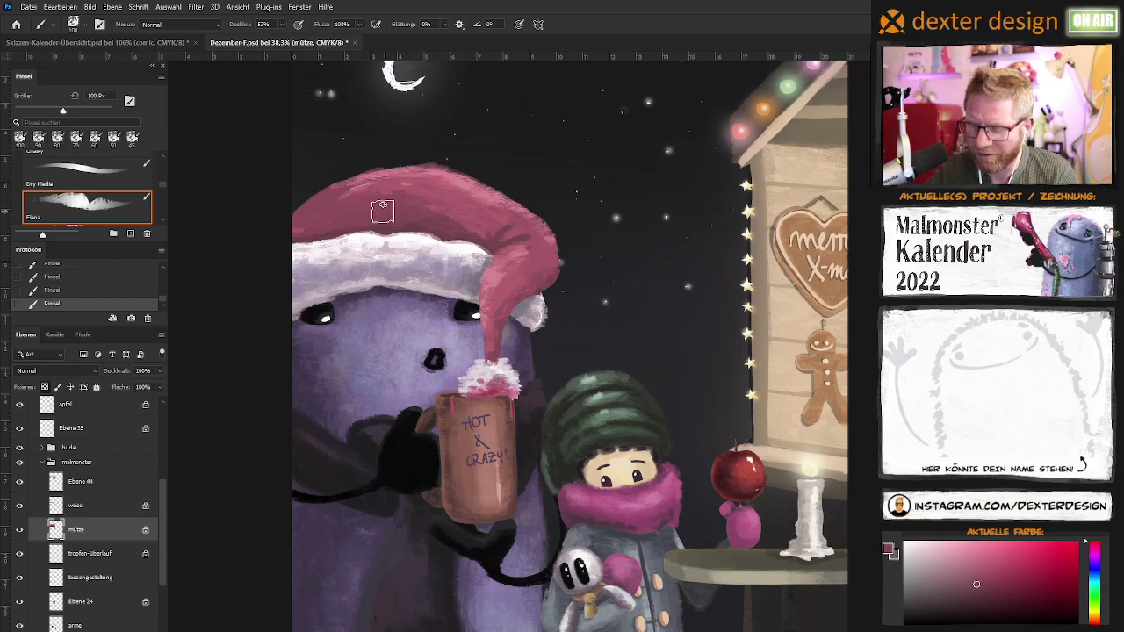
Sample varied pinks from the hat at 125 px, then return to Ebene 44 at 80 px
alt+click(449, 219)
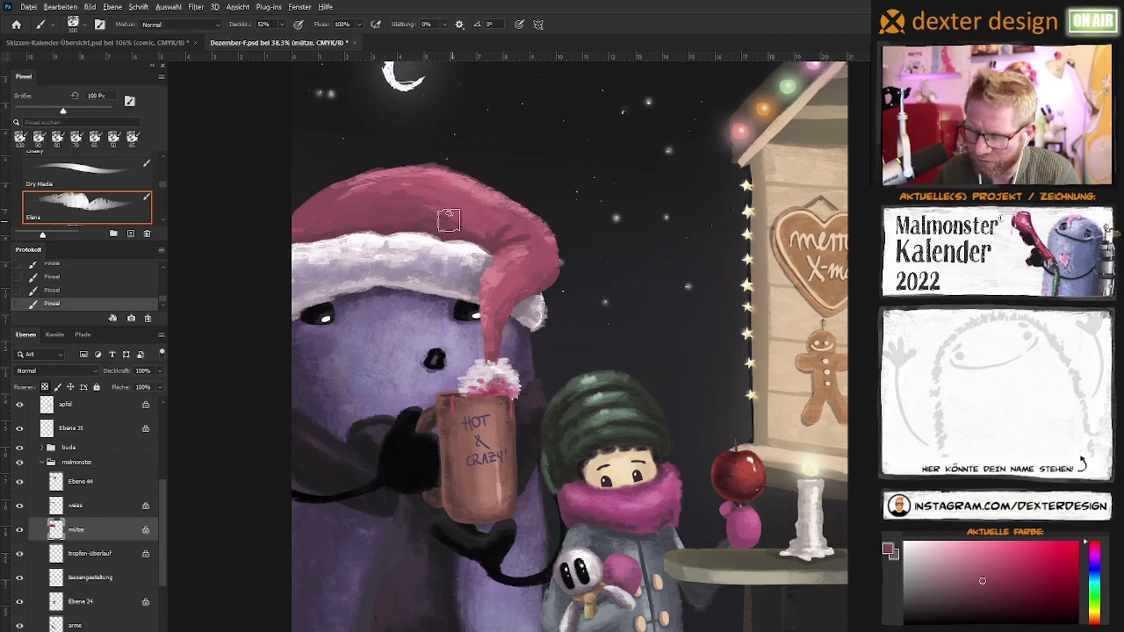
alt+click(416, 223)
alt+click(418, 222)
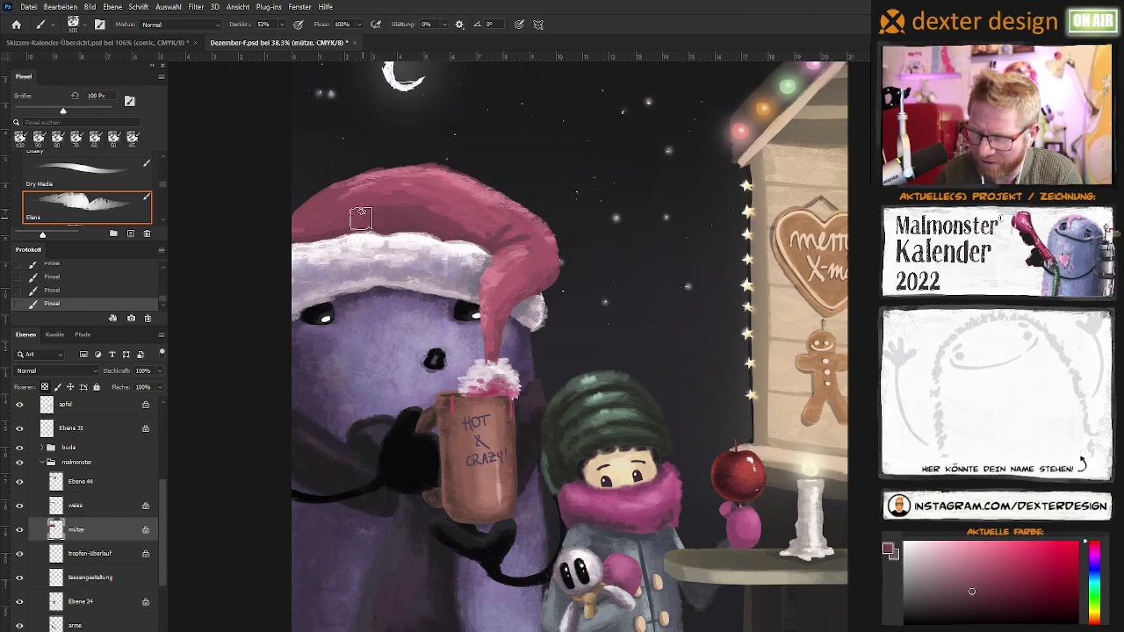
key(bracketright)
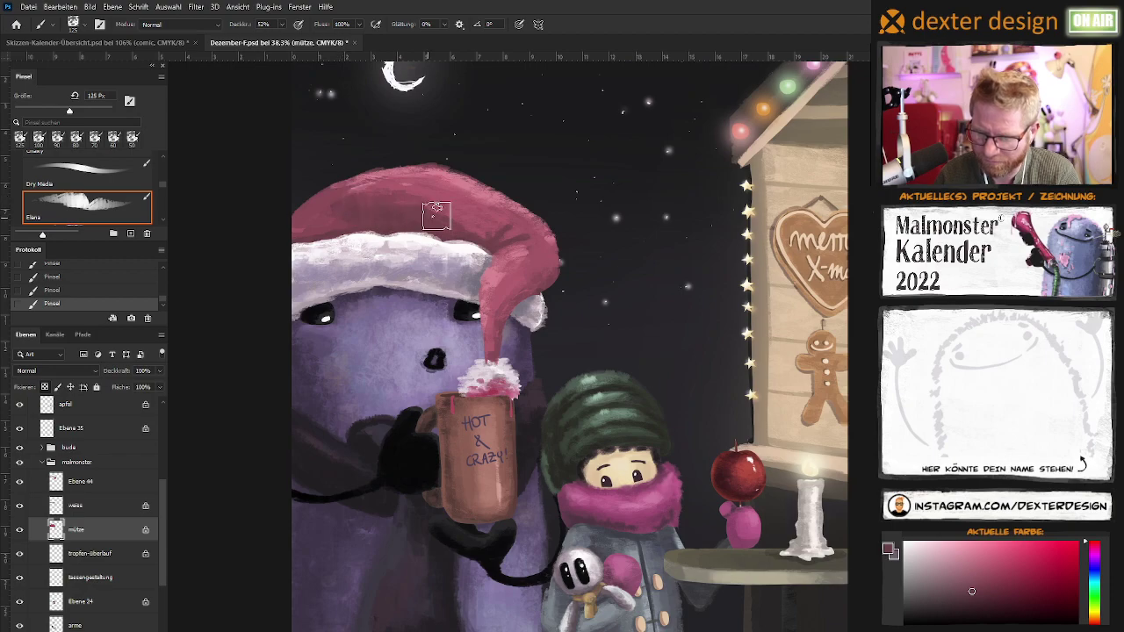
alt+click(385, 209)
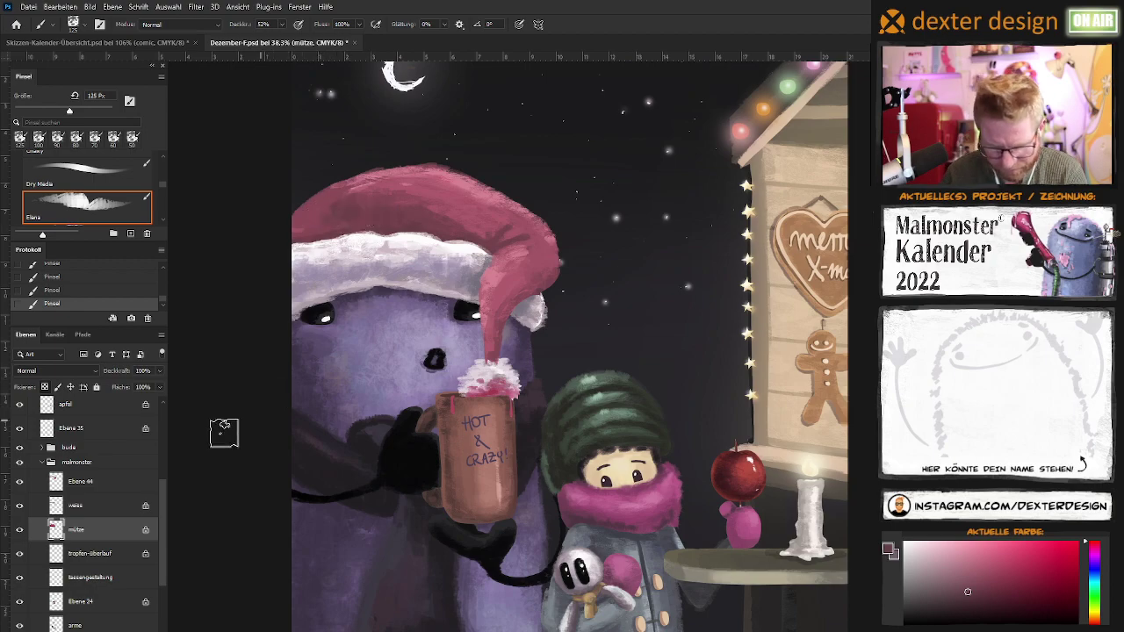
click(105, 481)
key(bracketleft)
key(bracketleft)
key(bracketleft)
key(bracketleft)
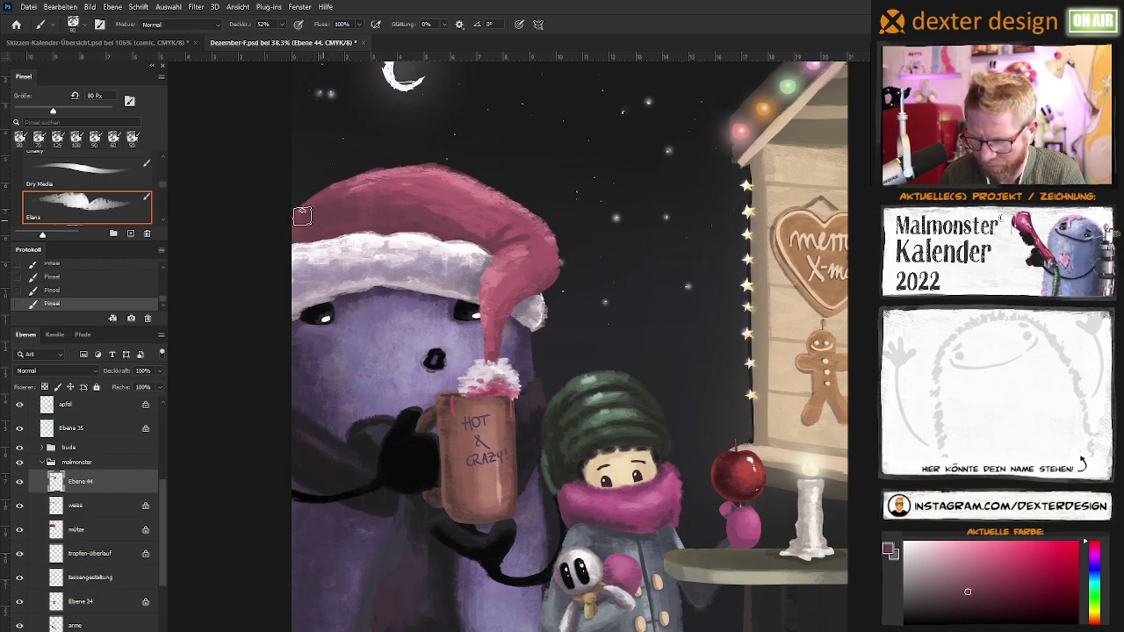
Adjust the brush between 50 and 90 px, pan toward the hat tip, and settle on 48 px
key(bracketright)
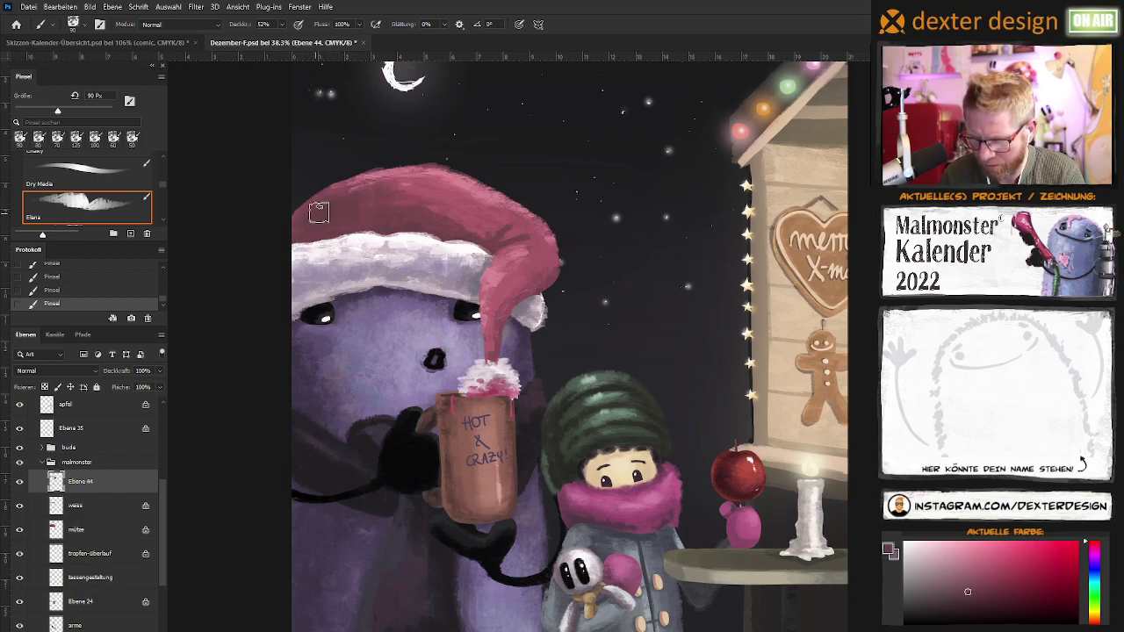
key(bracketleft)
key(bracketleft)
key(bracketleft)
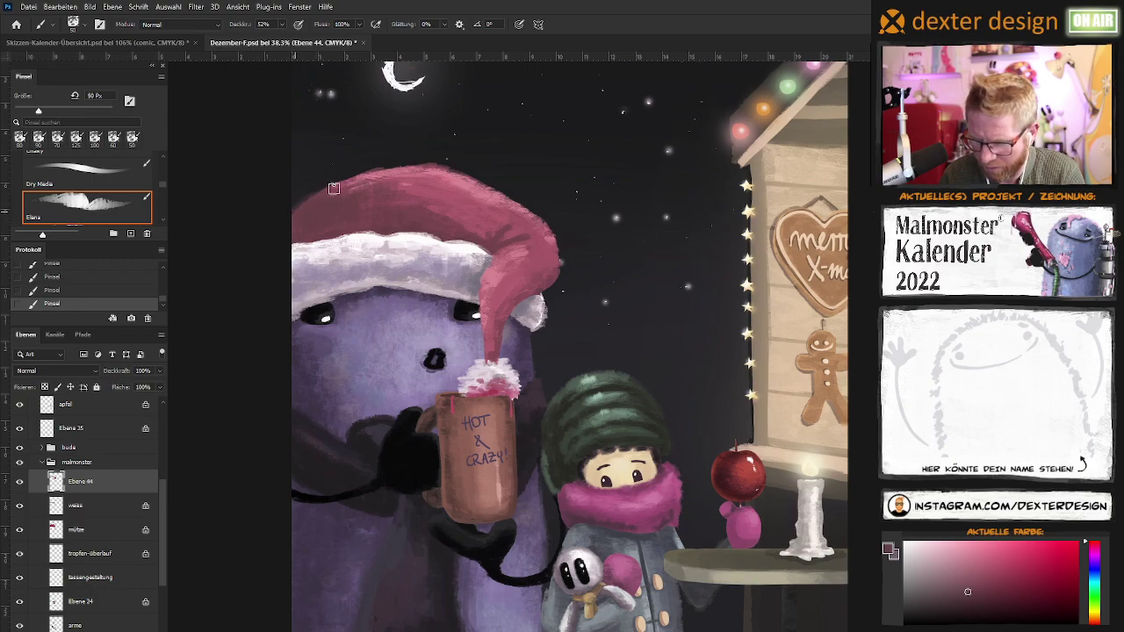
key(bracketleft)
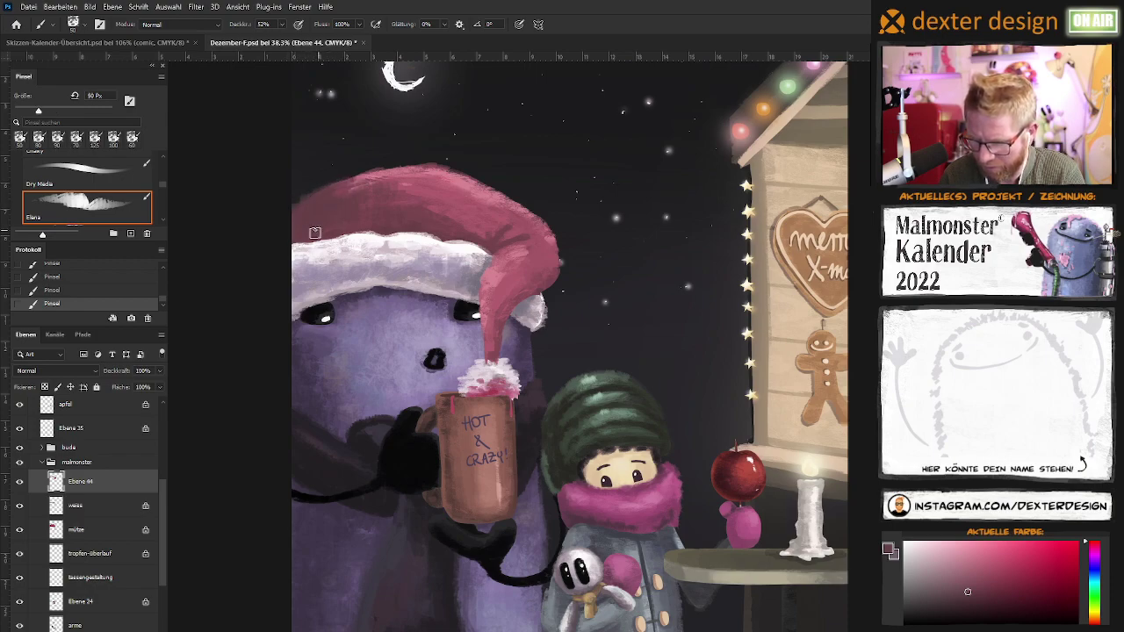
key(bracketright)
key(bracketright)
key(bracketright)
key(bracketleft)
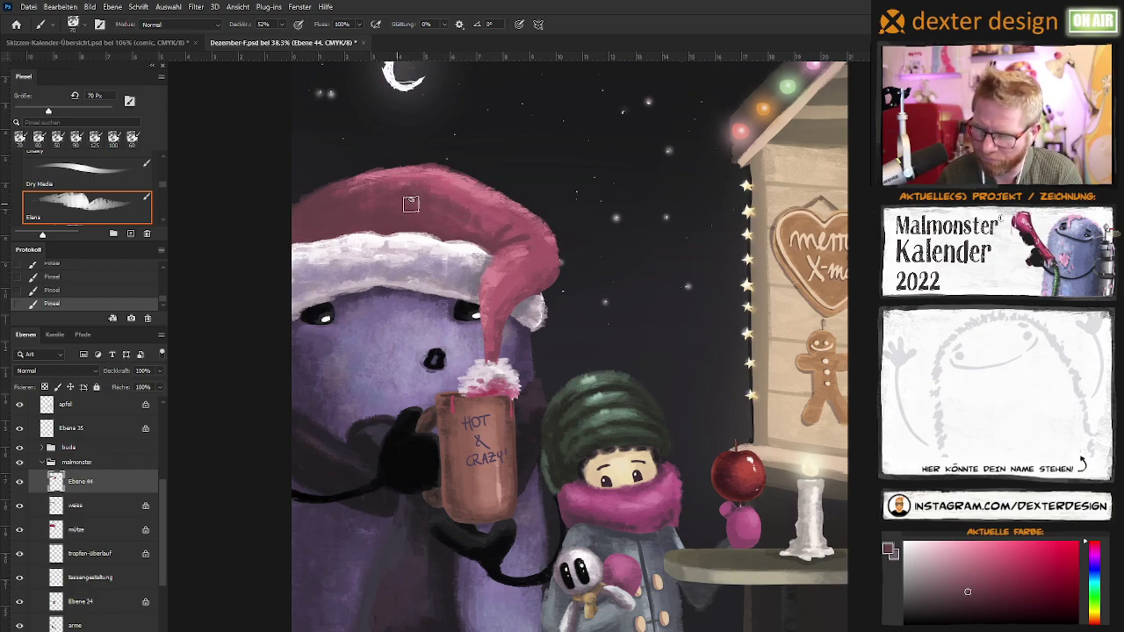
key(bracketright)
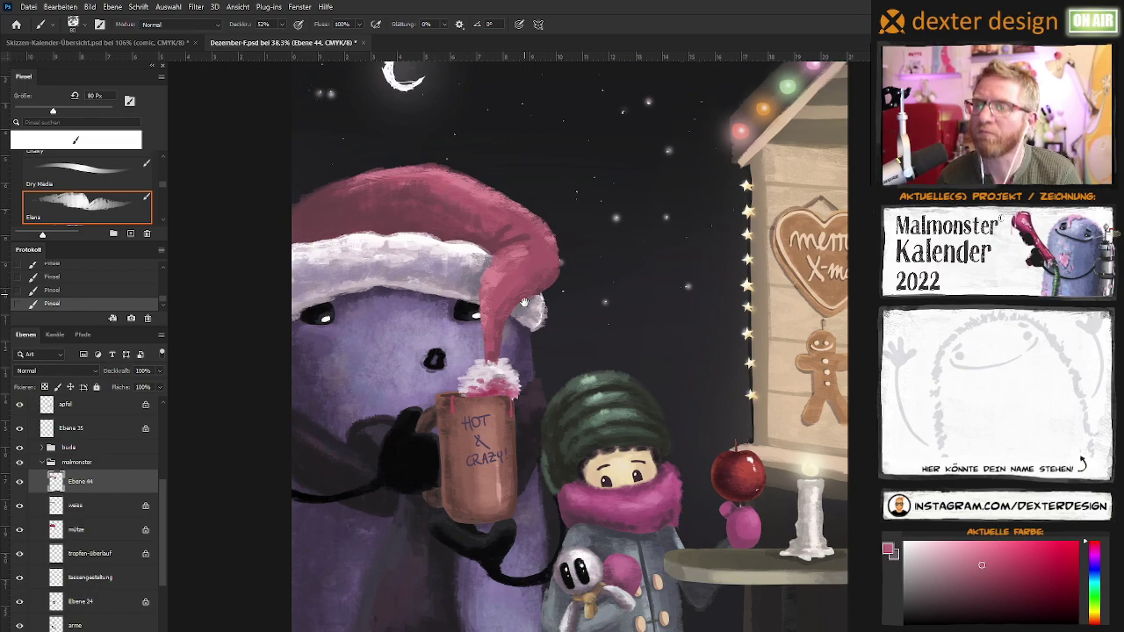
drag(509, 217, 481, 235)
key(bracketright)
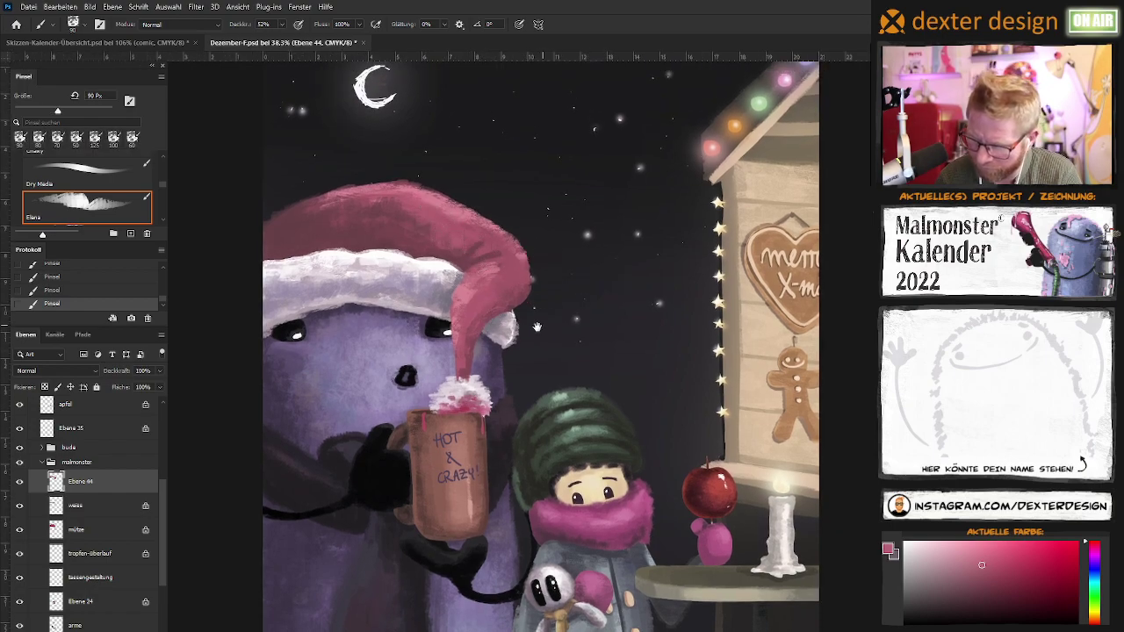
drag(538, 323, 516, 344)
key(bracketleft)
key(bracketleft)
key(bracketleft)
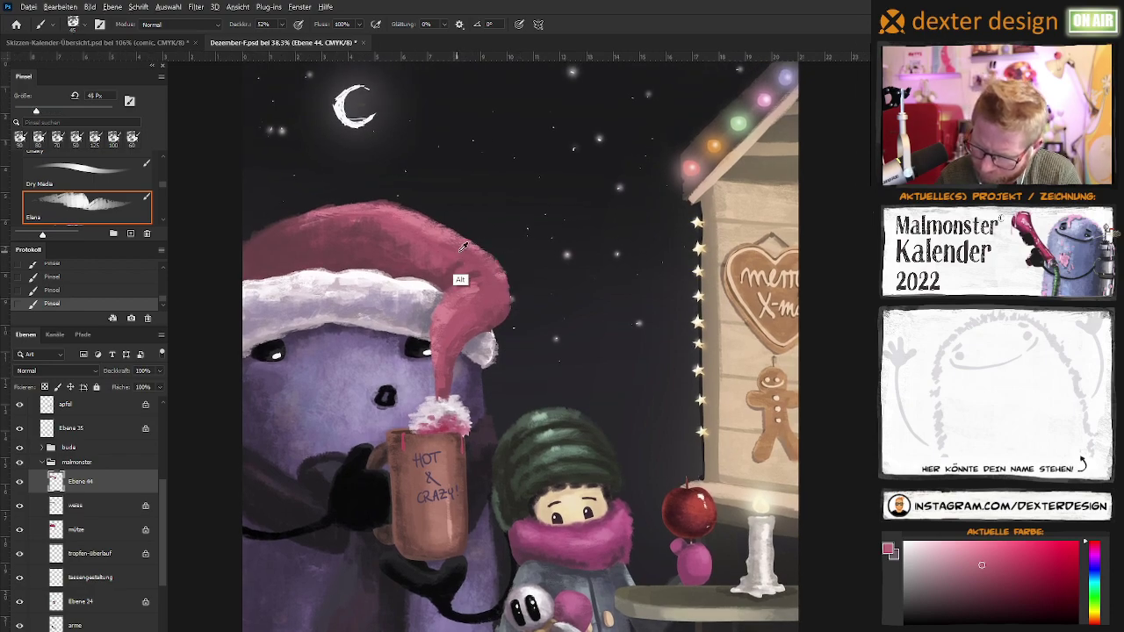
key(l)
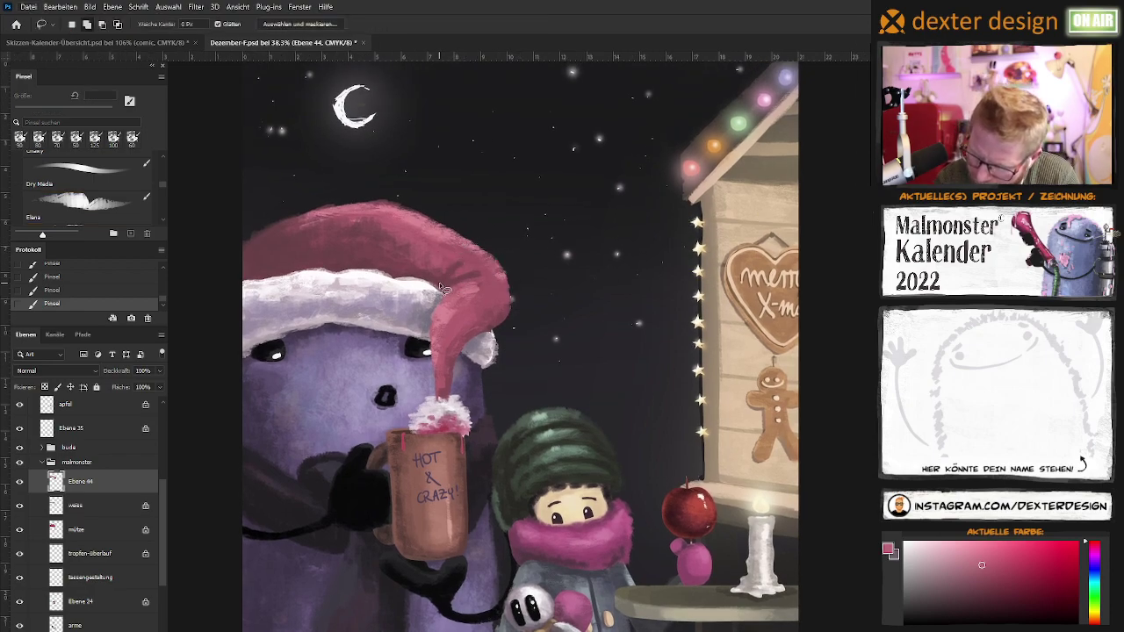
Lasso-select the Santa hat's drooping tip and paint darker strokes inside it
mouse_move(451, 280)
mouse_down()
mouse_move(483, 280)
mouse_move(462, 288)
mouse_up()
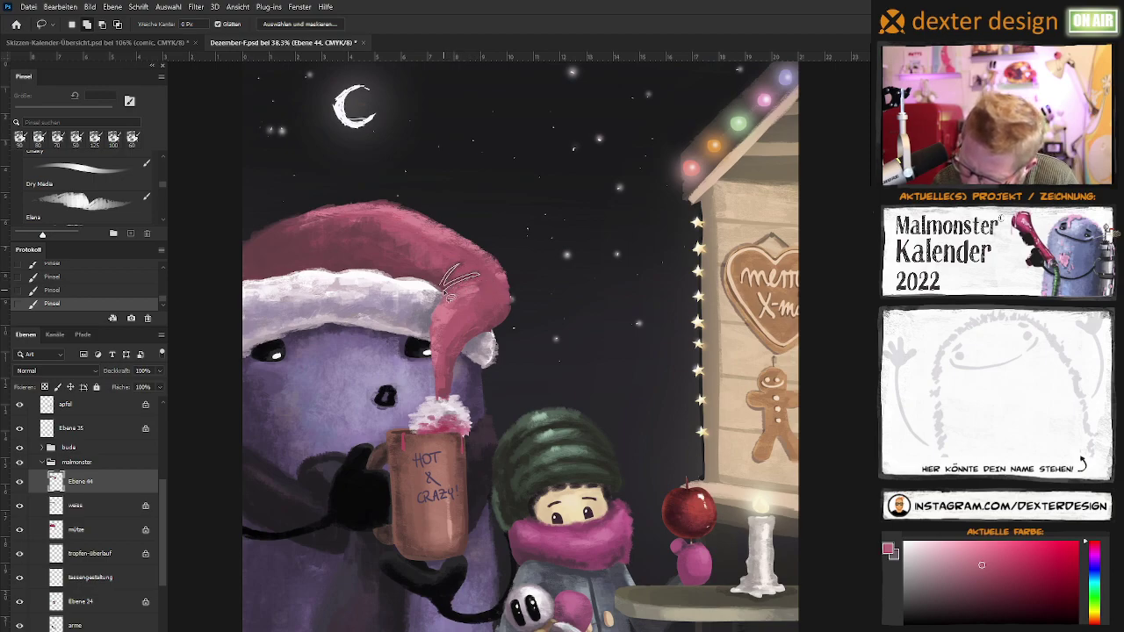
drag(451, 293, 434, 284)
key(b)
alt+click(449, 272)
mouse_move(484, 287)
mouse_down()
mouse_move(465, 264)
mouse_move(440, 299)
mouse_up()
drag(457, 255, 431, 308)
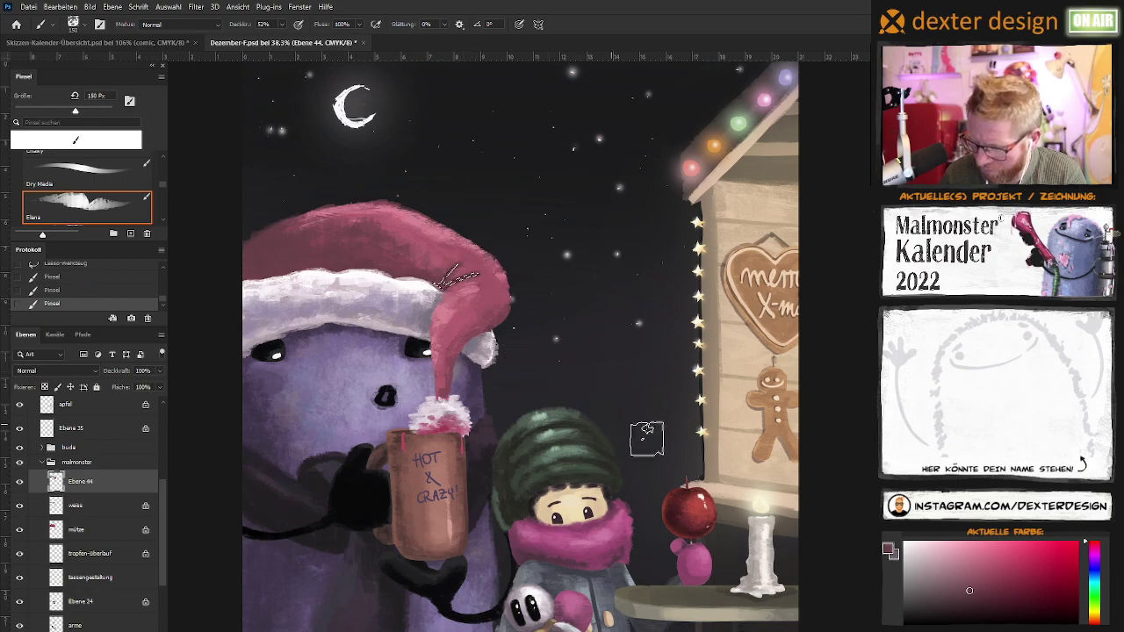
Add another stroke to the hat tip at 100% brush opacity, then clear the selection
key(ctrl+d)
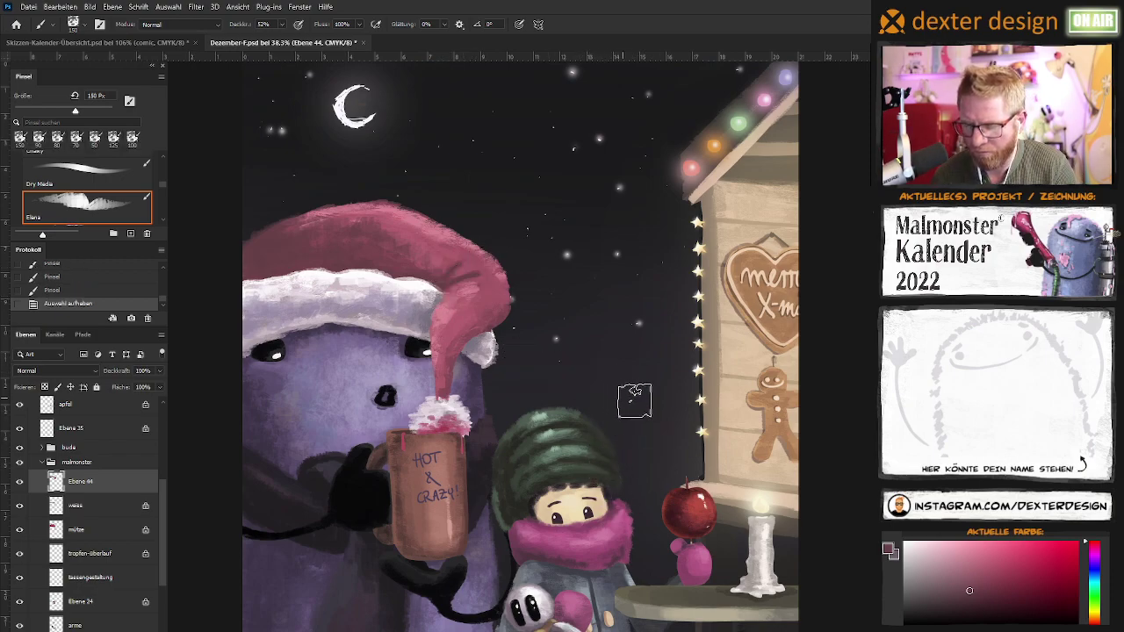
key(ctrl+z)
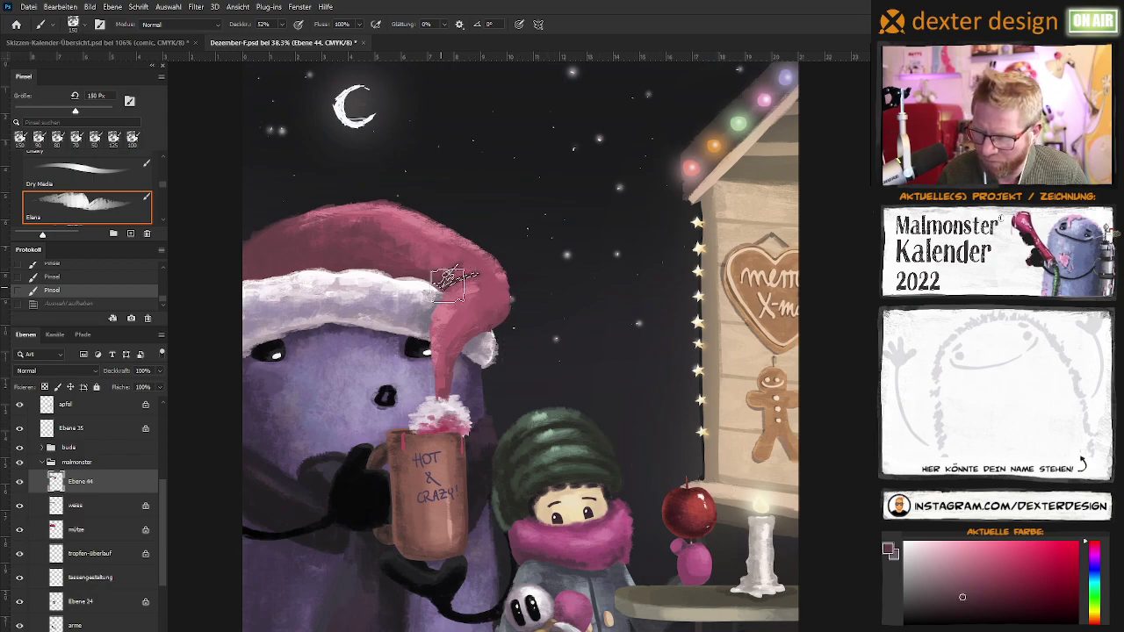
drag(452, 268, 439, 303)
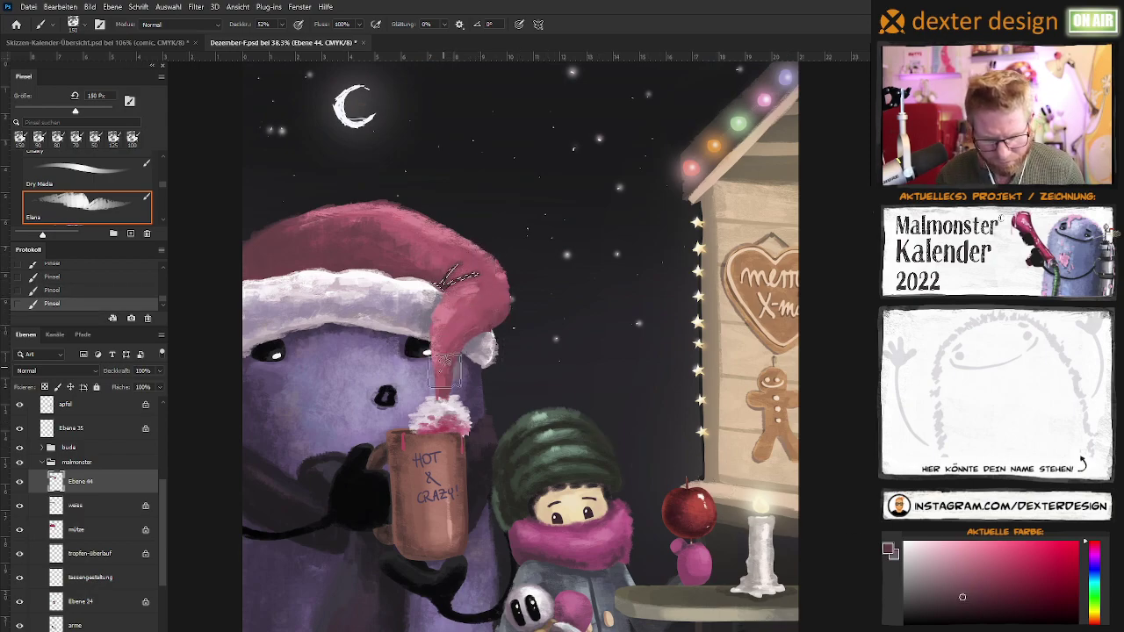
key(0)
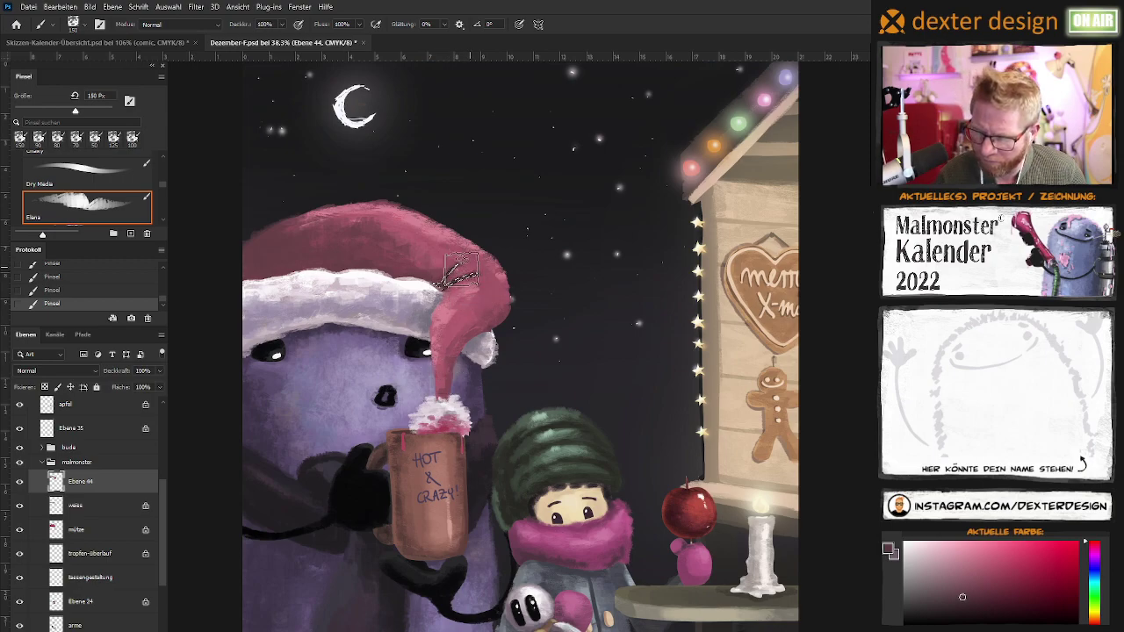
key(ctrl+d)
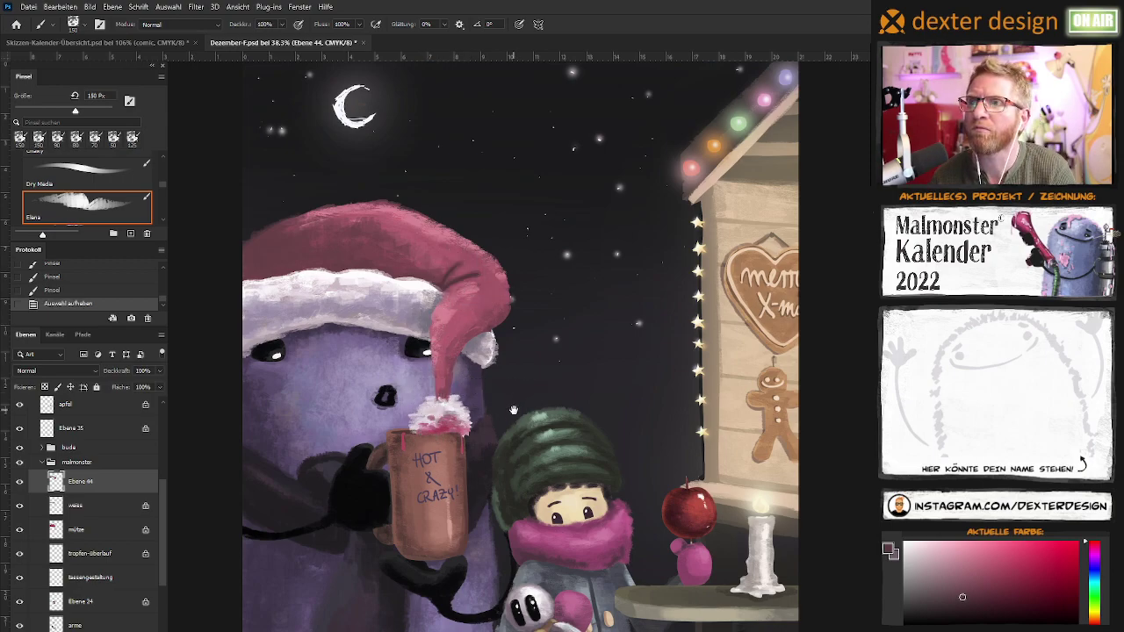
Sample the hat's pink and blend a lighter-pink stroke onto the tip
drag(503, 400, 525, 398)
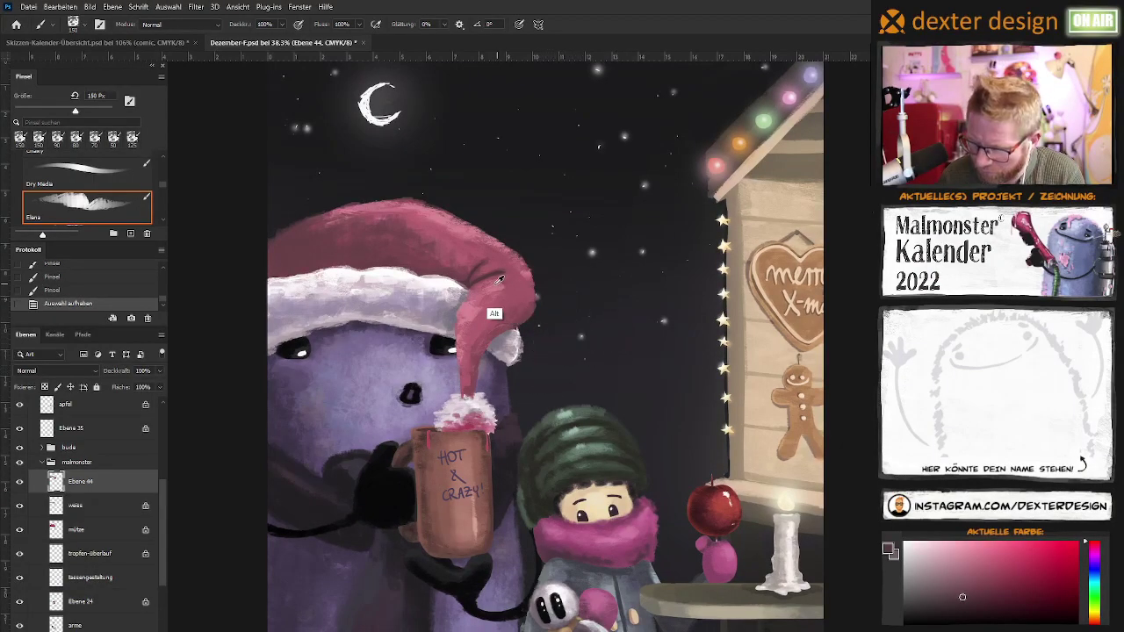
alt+click(497, 315)
key(bracketleft)
key(bracketleft)
key(bracketleft)
drag(490, 267, 506, 265)
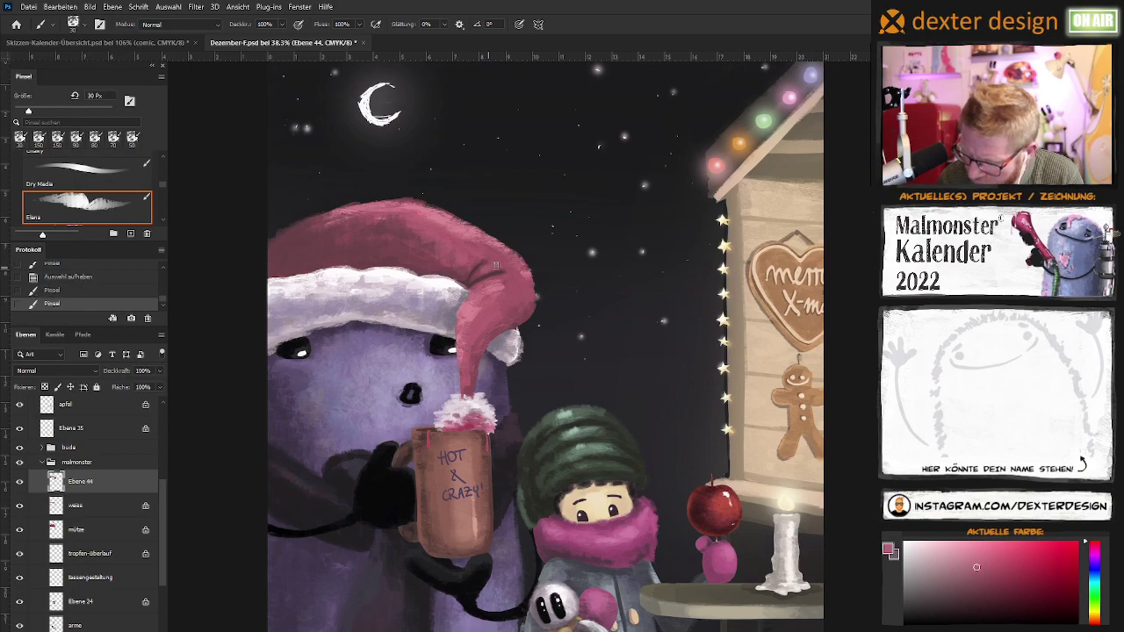
key(bracketright)
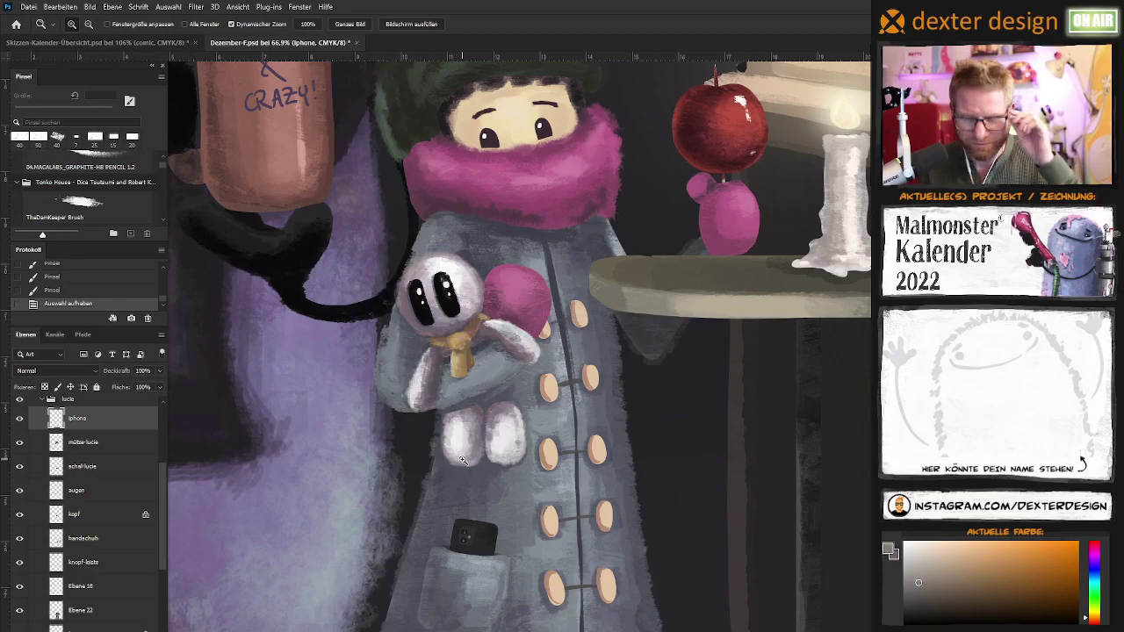
Zoom out to show the monster, girl and mug, then bring up Skizzen-Kalender-Übersicht
alt+click(504, 465)
alt+click(504, 465)
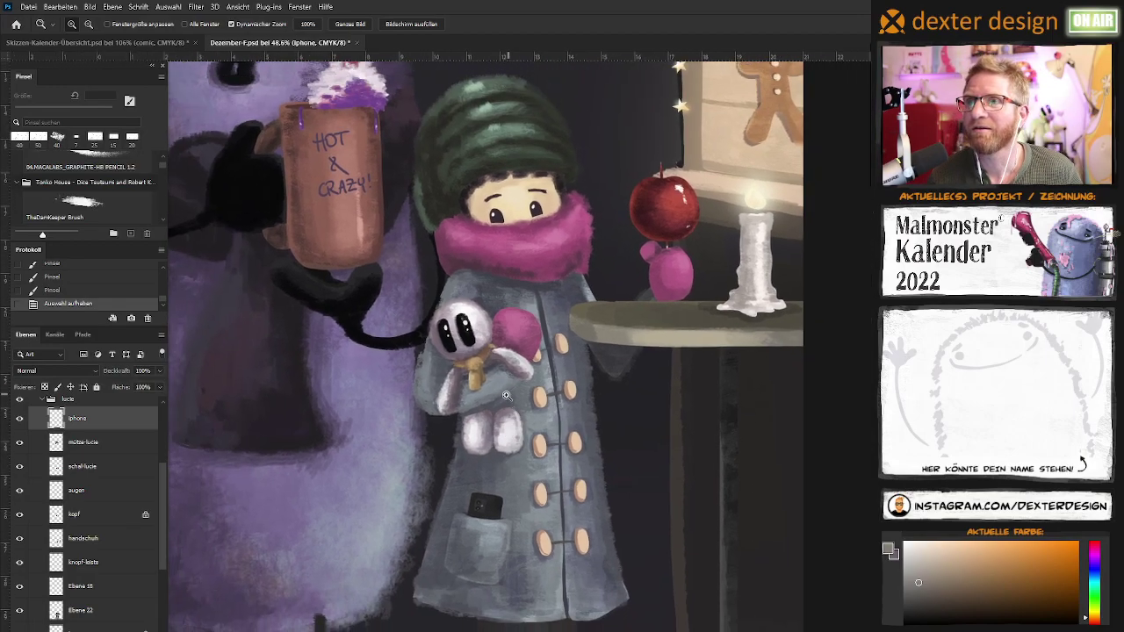
alt+click(497, 444)
alt+click(503, 415)
drag(504, 415, 551, 438)
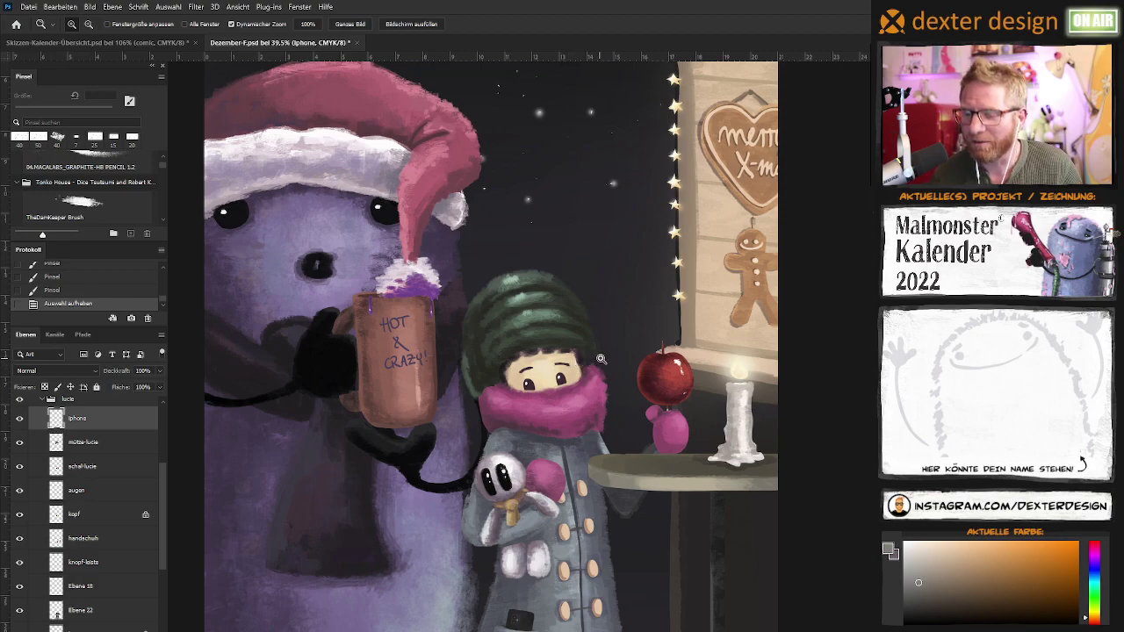
scroll(609, 385, right, 1)
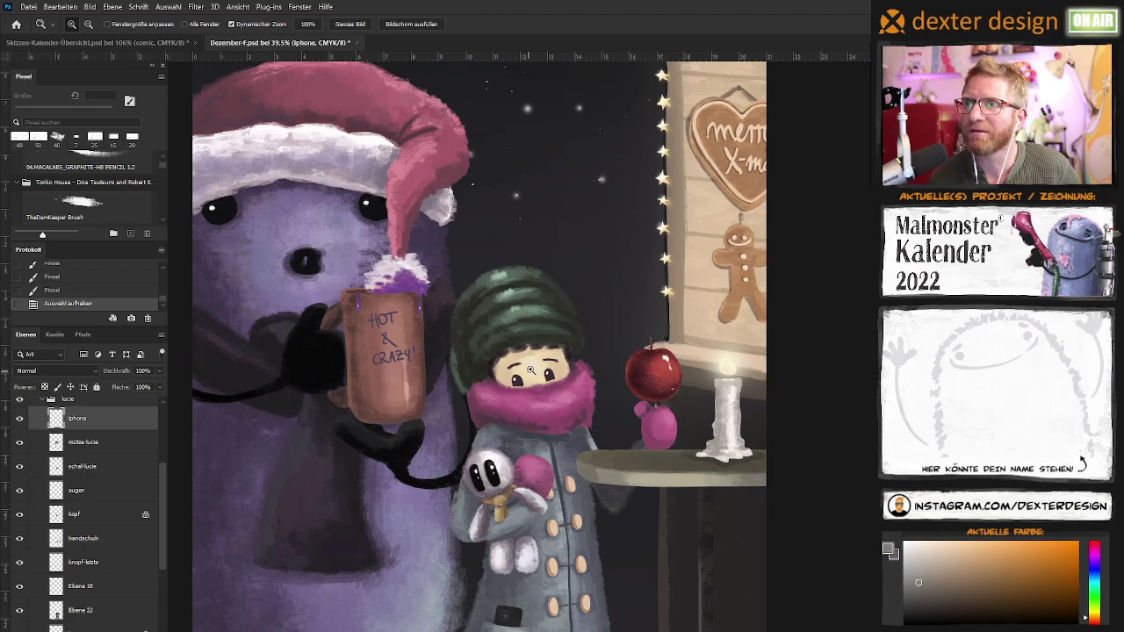
drag(533, 365, 508, 331)
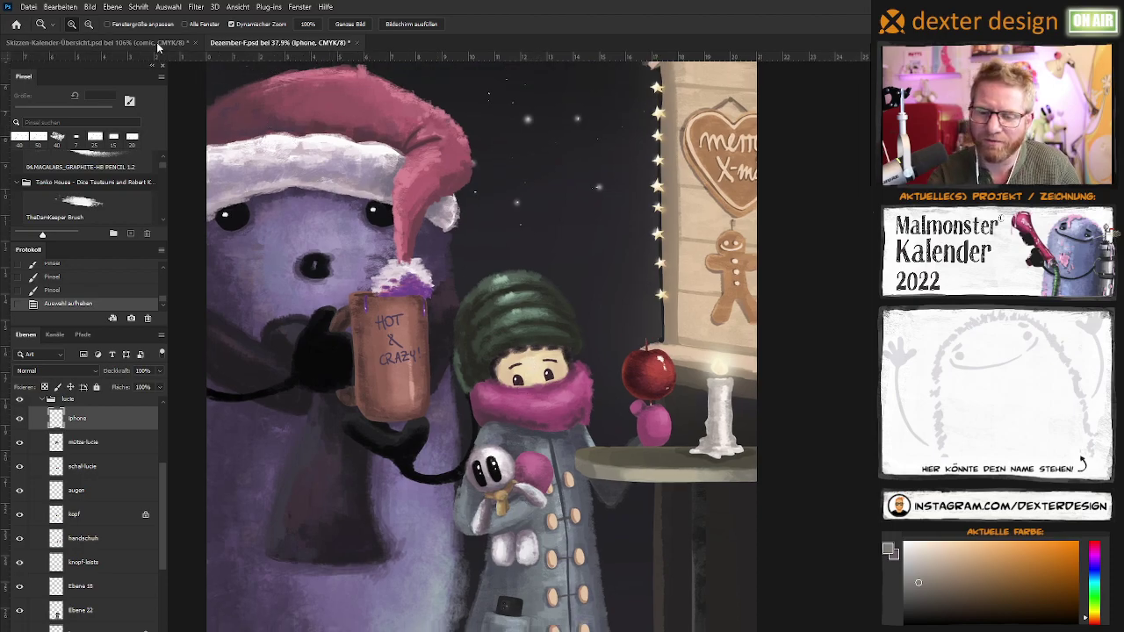
click(159, 43)
Review all months in the calendar overview, then return to the Dezember-F.psd painting
scroll(552, 320, down, 3)
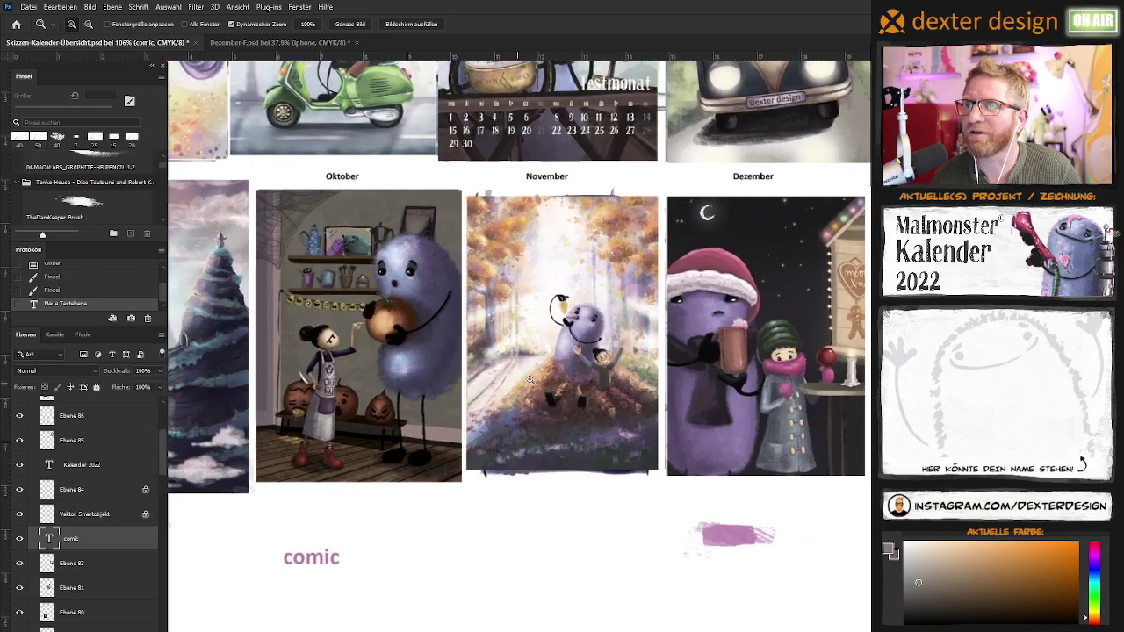
scroll(552, 354, up, 3)
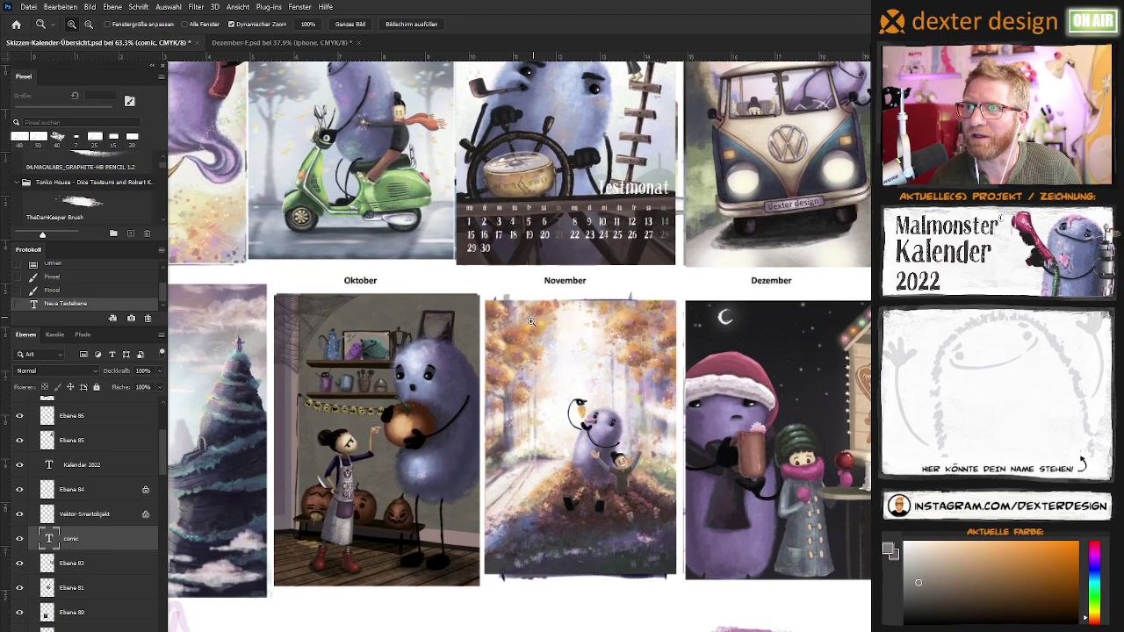
drag(532, 317, 519, 362)
scroll(510, 326, up, 2)
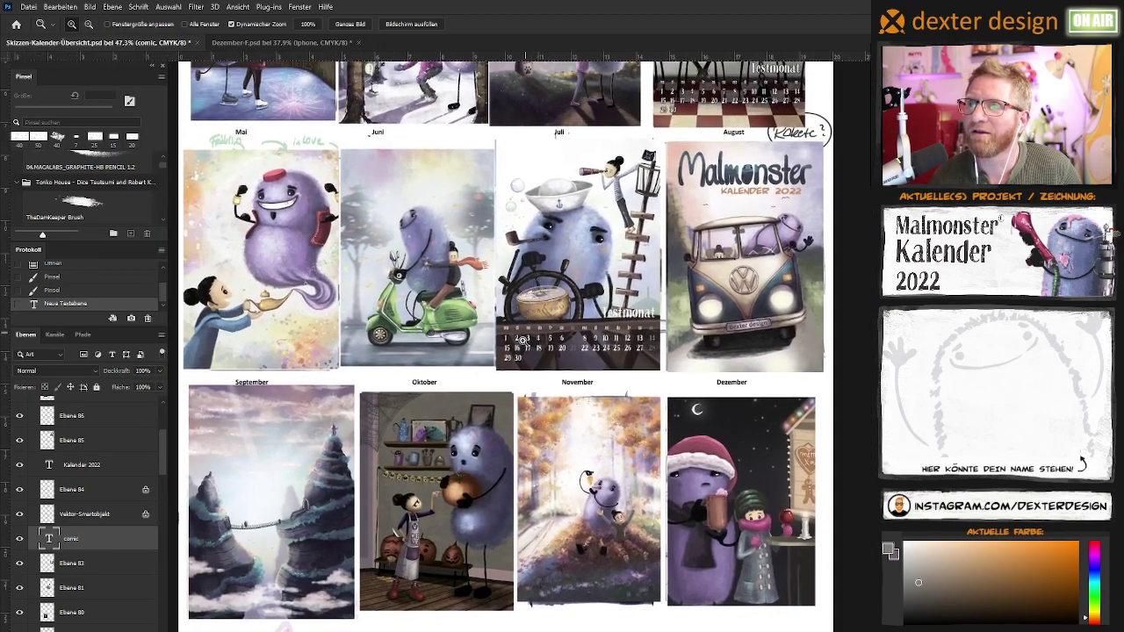
scroll(525, 338, down, 1)
scroll(527, 334, down, 1)
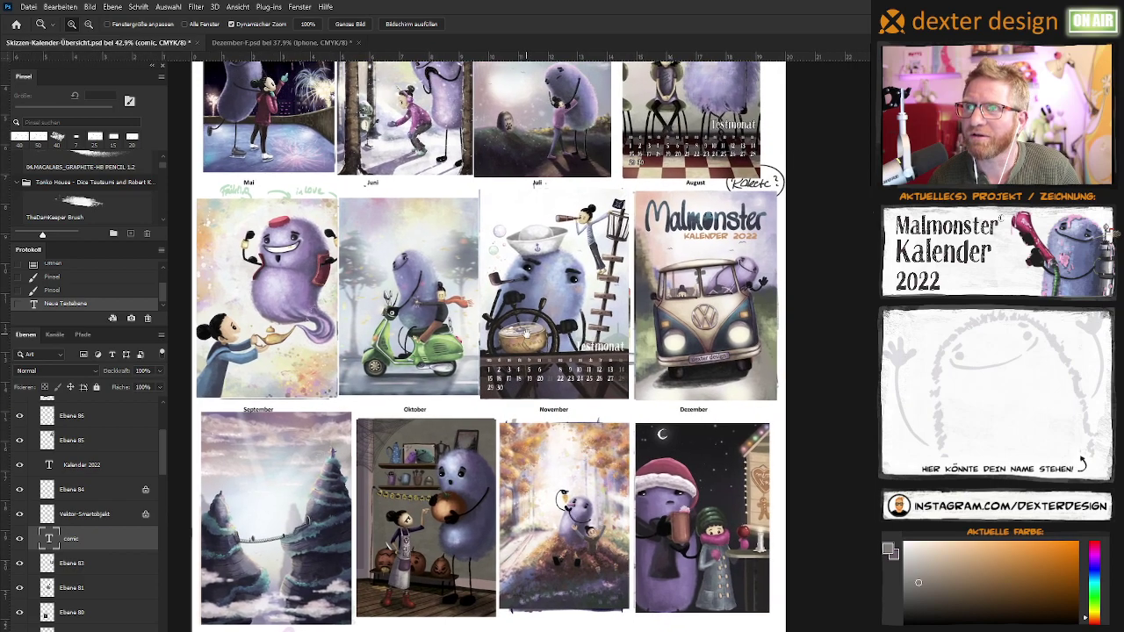
scroll(526, 333, up, 1)
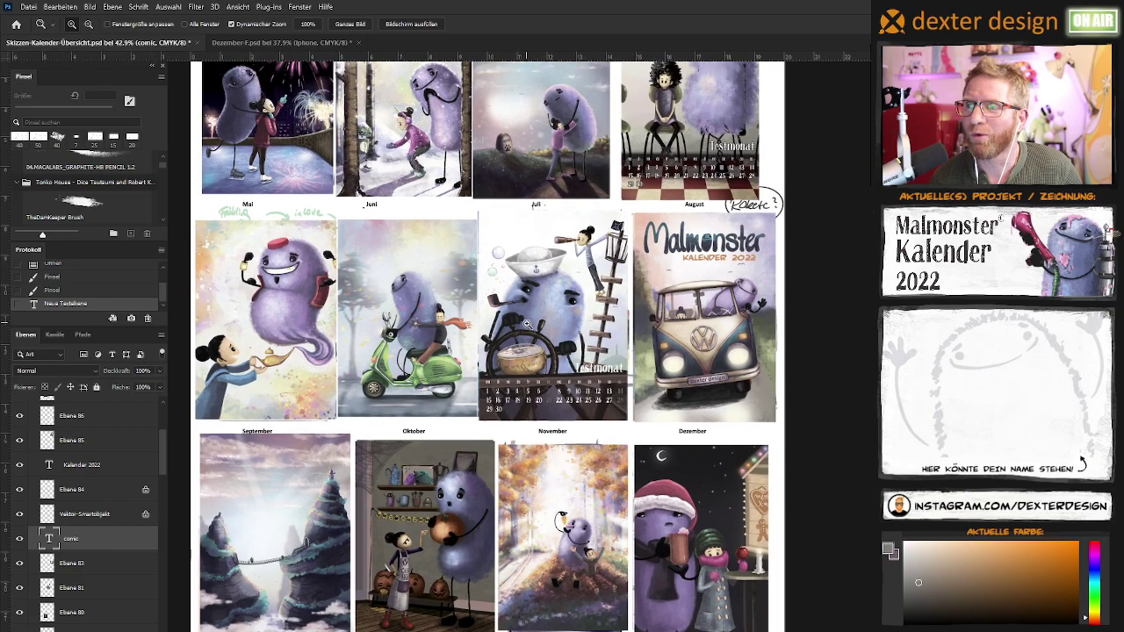
drag(517, 370, 535, 363)
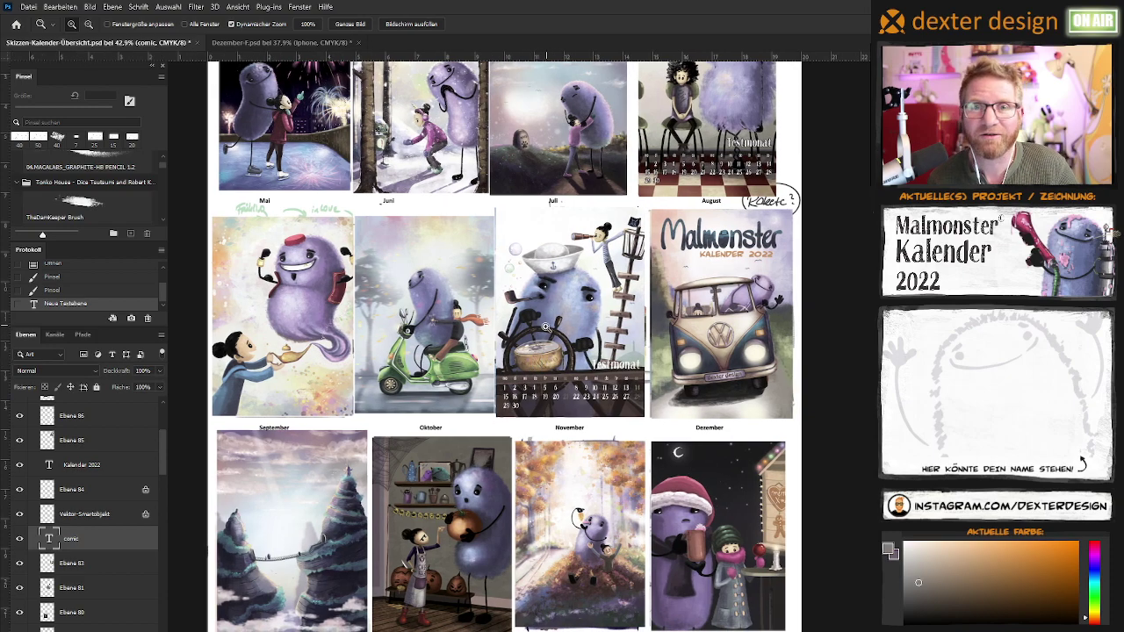
mouse_move(524, 312)
mouse_down()
mouse_move(490, 403)
mouse_move(507, 374)
mouse_up()
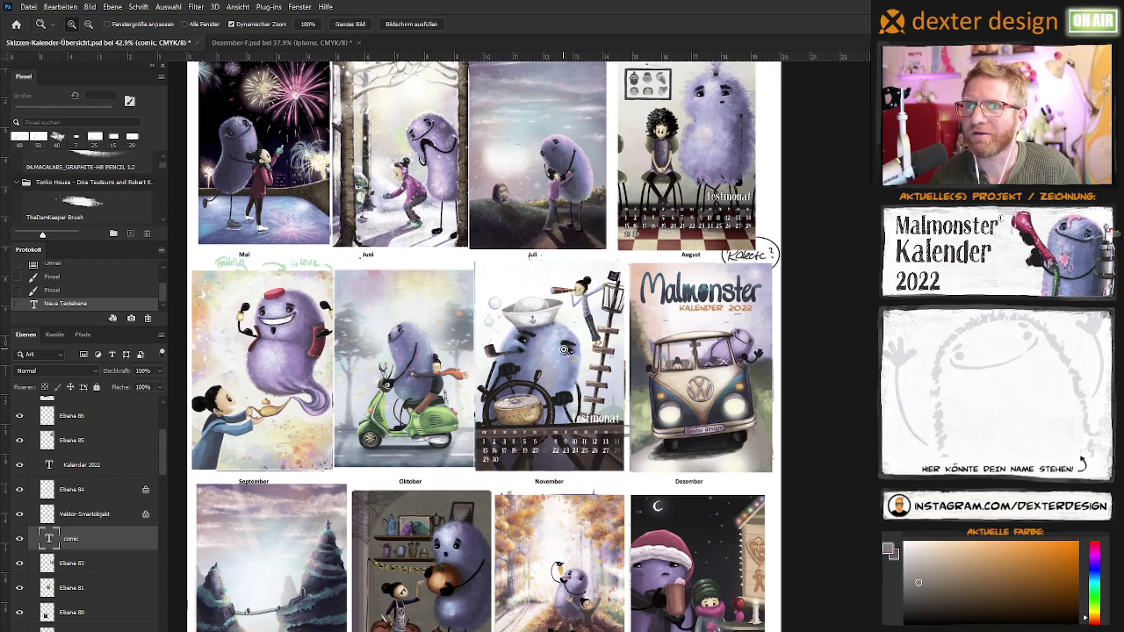
mouse_move(567, 348)
mouse_down()
mouse_move(571, 331)
mouse_move(572, 359)
mouse_up()
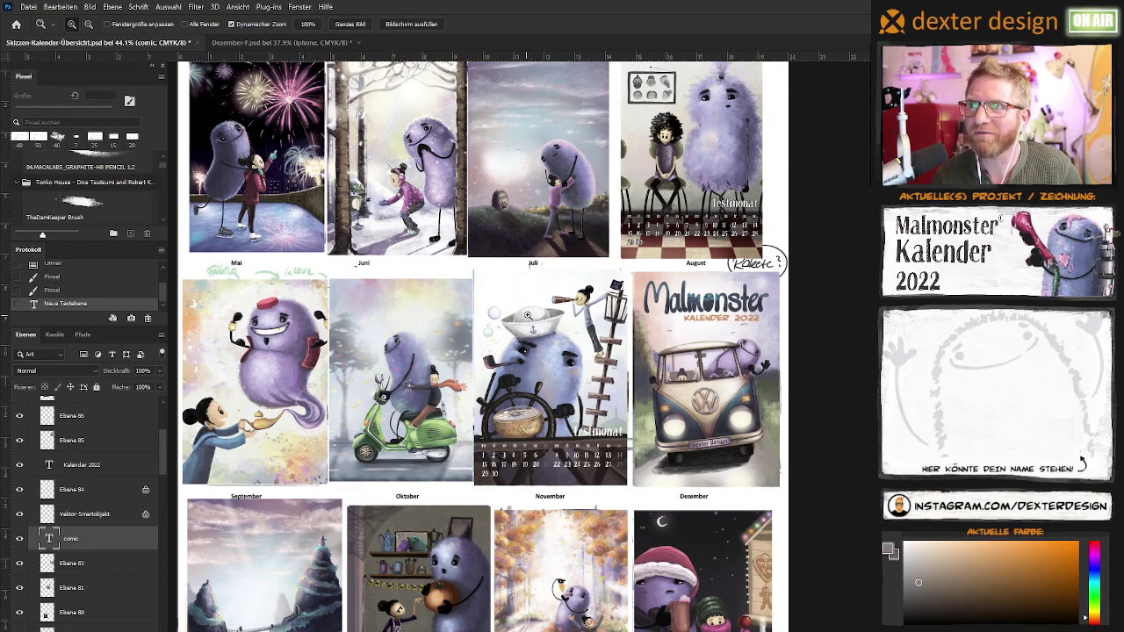
click(273, 44)
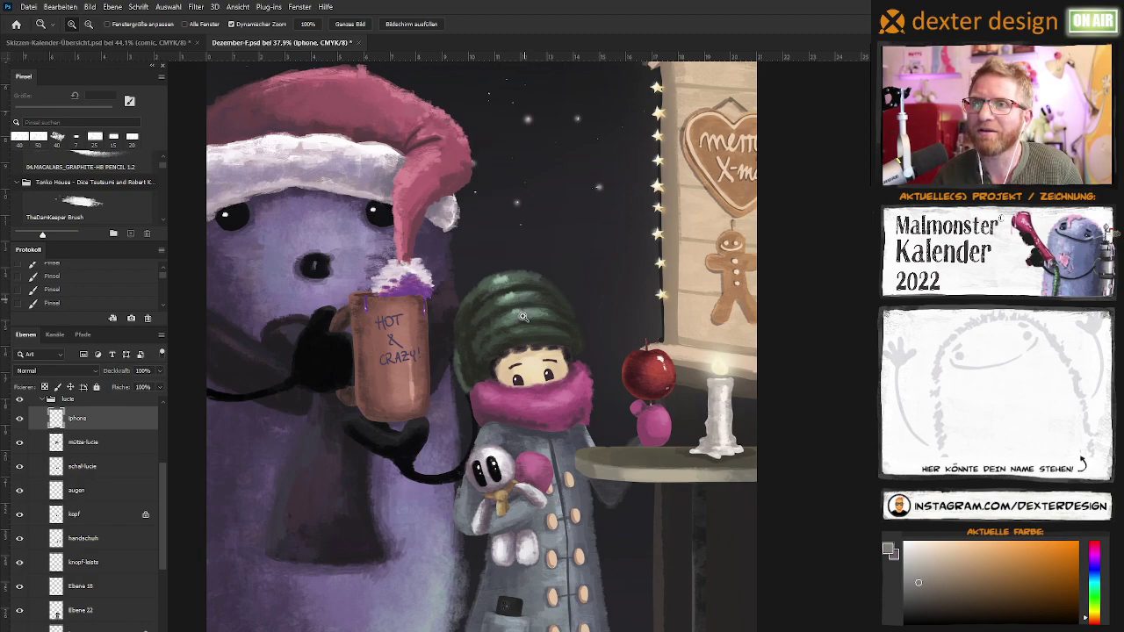
click(528, 355)
drag(528, 355, 536, 344)
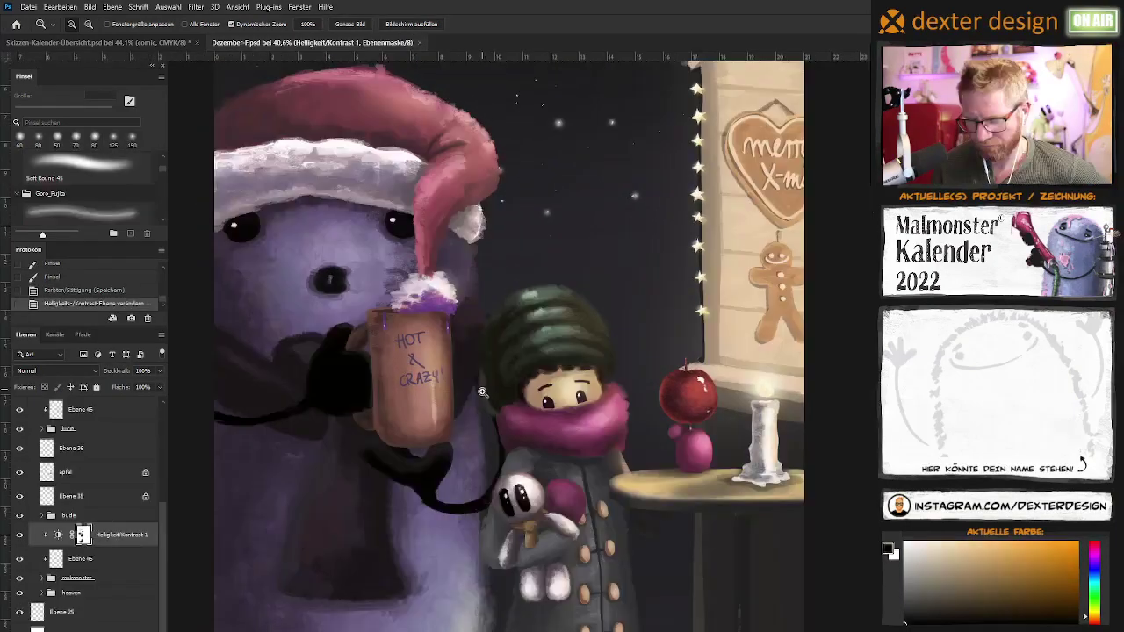
drag(162, 534, 167, 462)
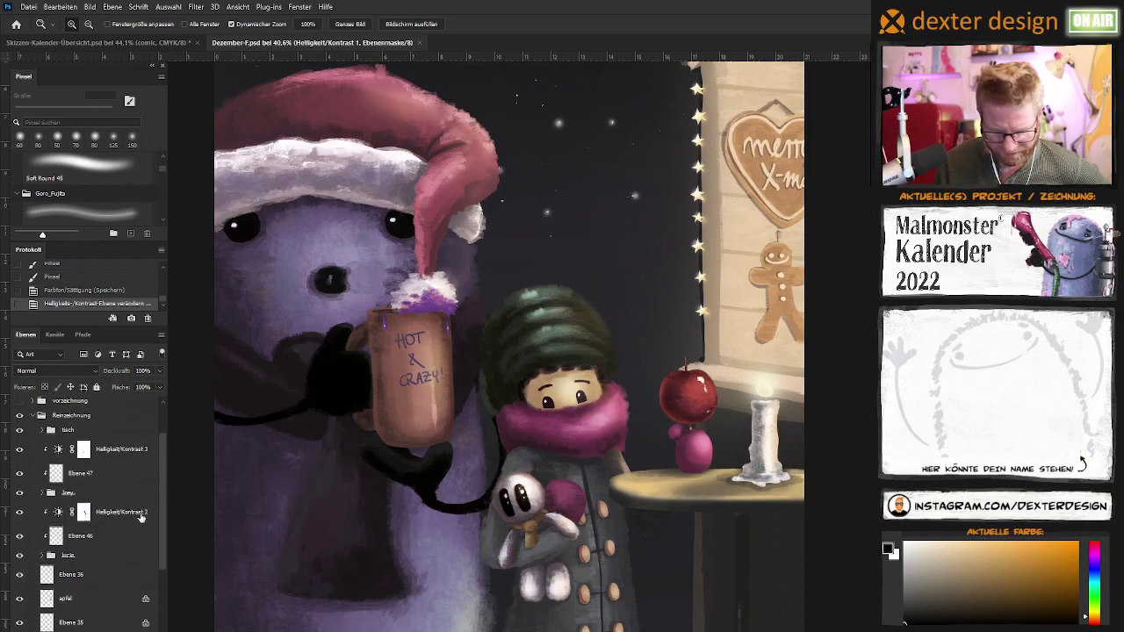
click(41, 556)
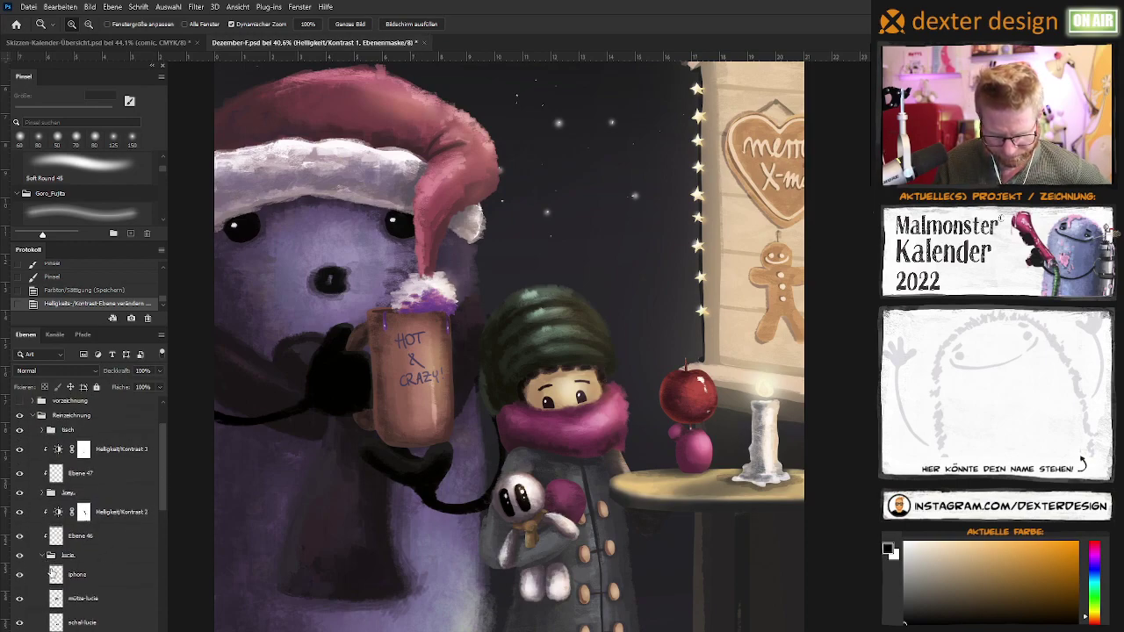
click(41, 556)
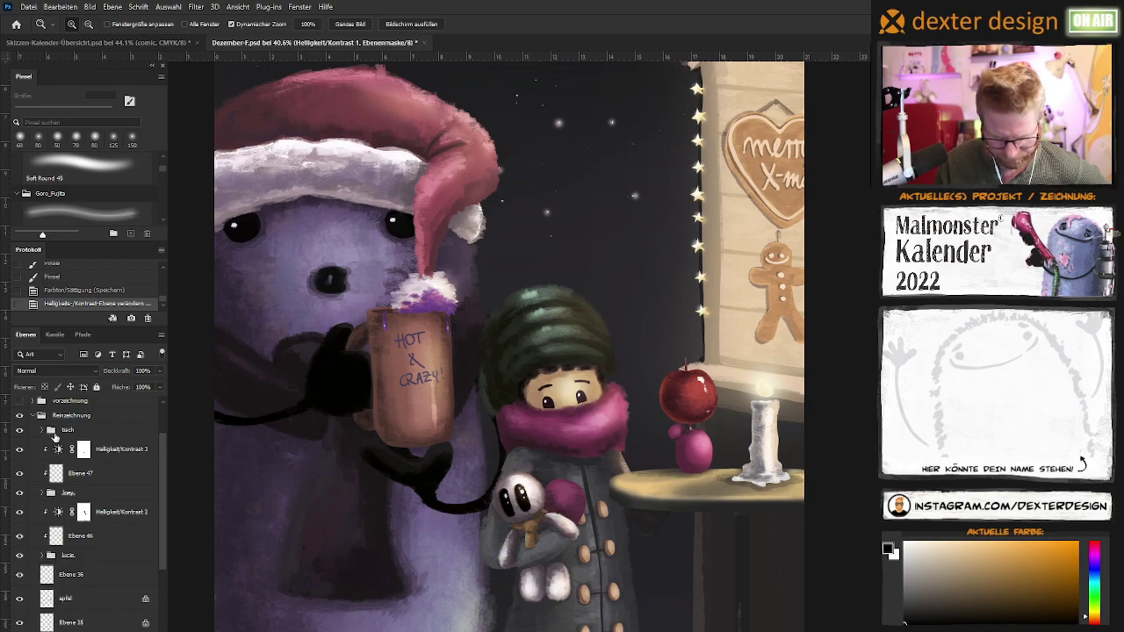
drag(165, 459, 155, 542)
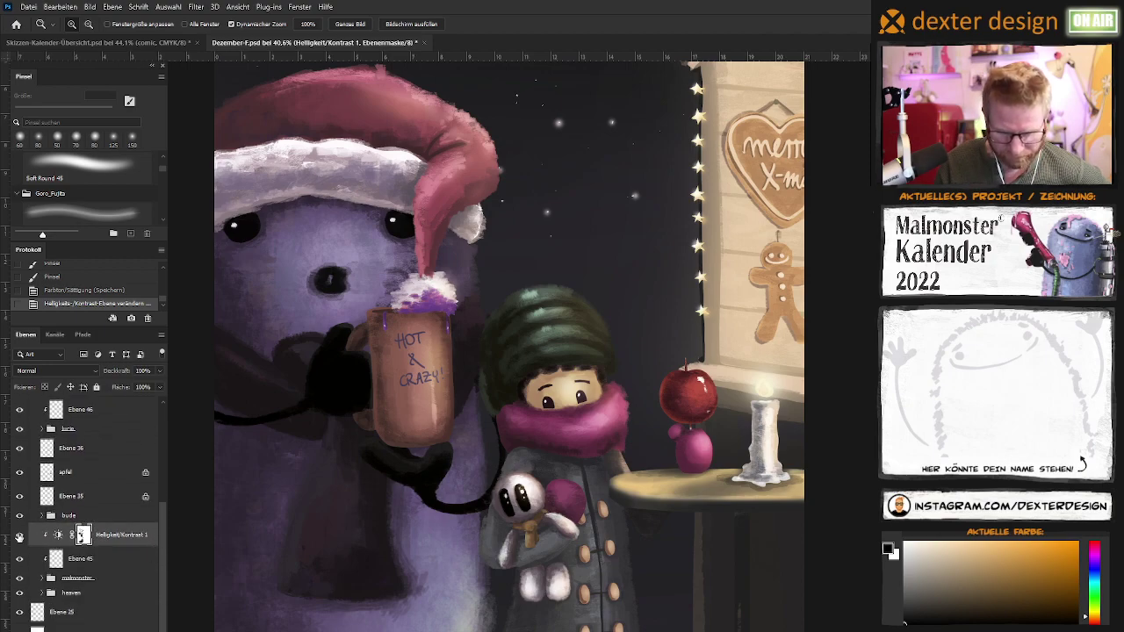
click(19, 538)
click(19, 540)
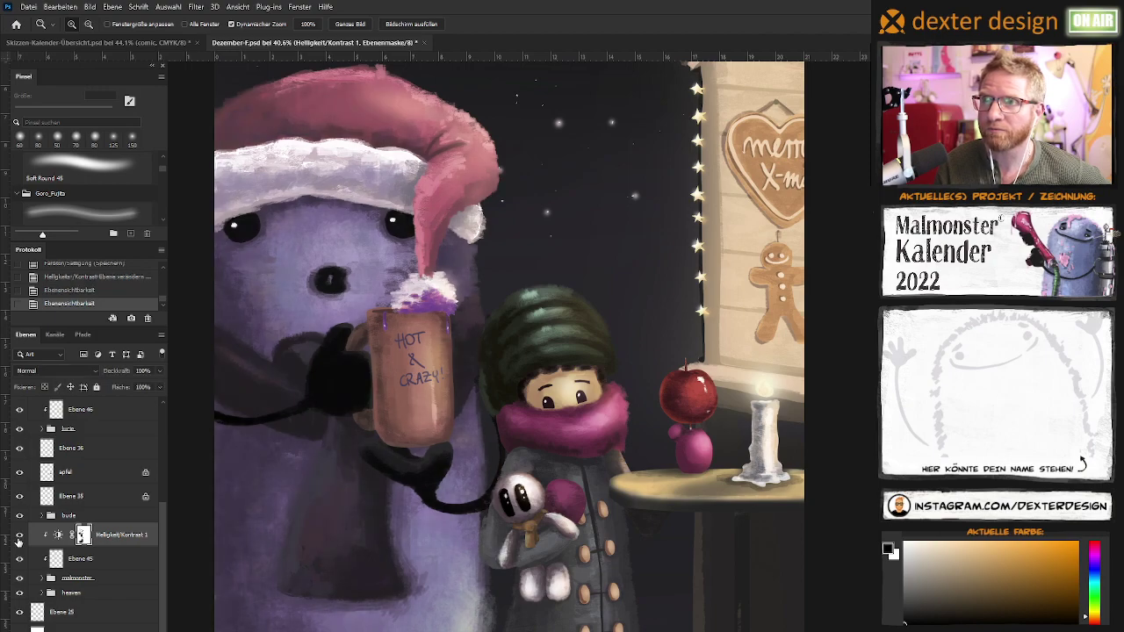
click(20, 541)
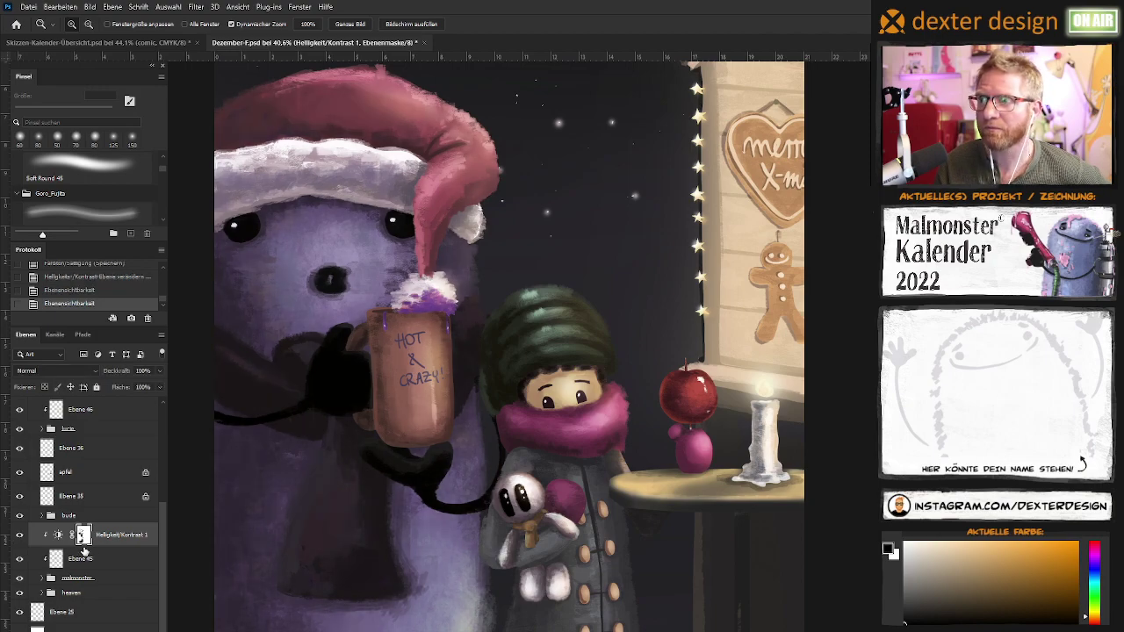
click(42, 578)
scroll(164, 551, down, 2)
scroll(163, 551, down, 3)
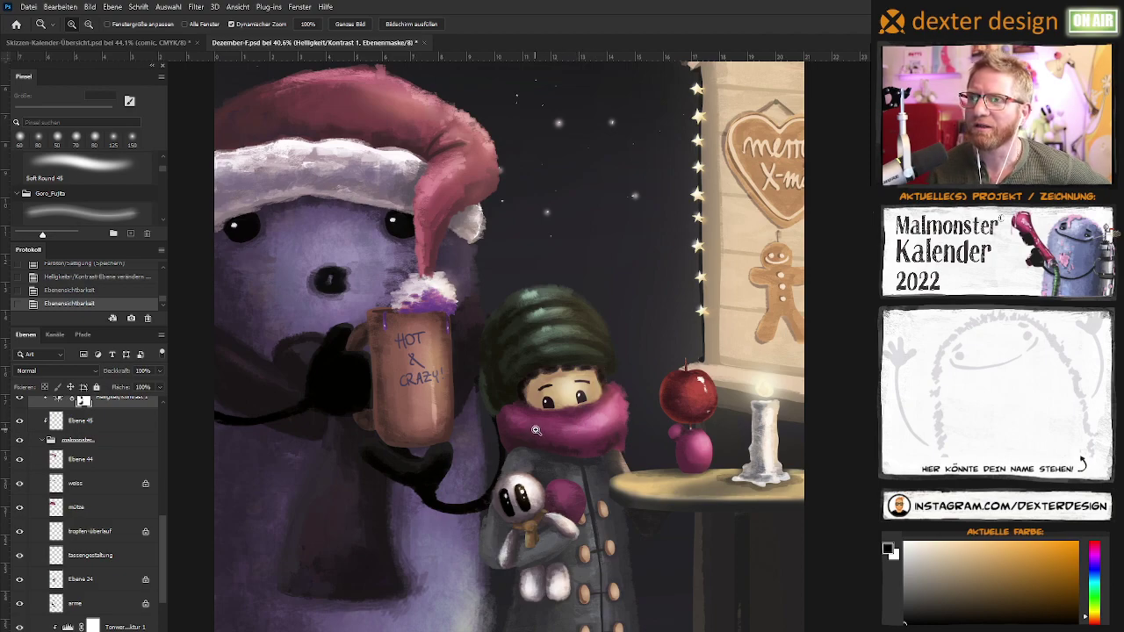
click(536, 430)
drag(539, 433, 560, 407)
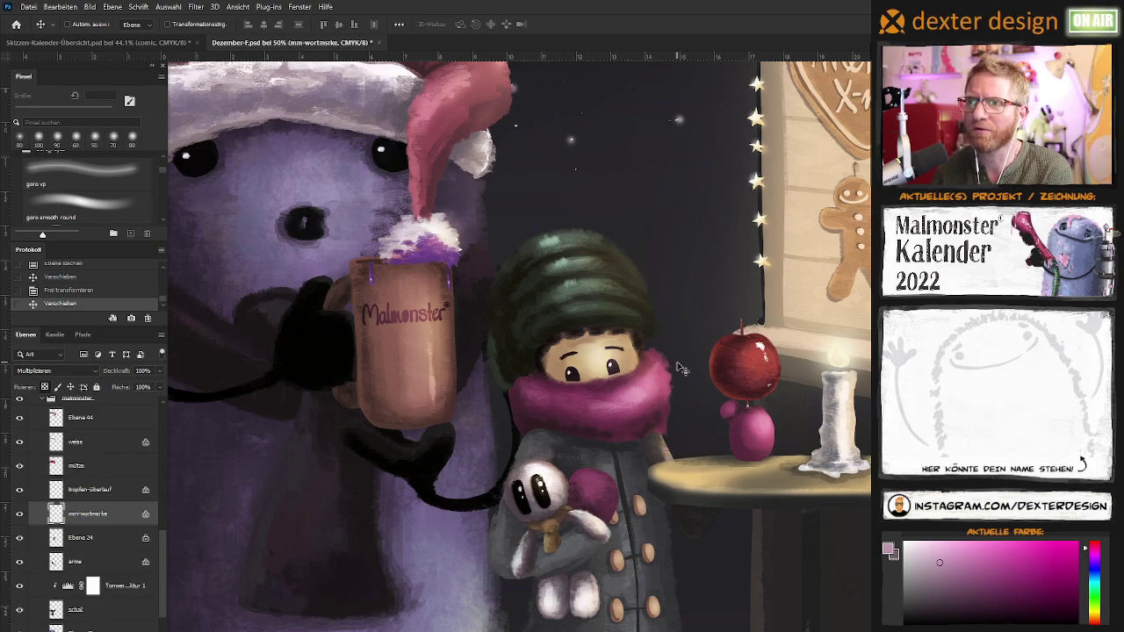
Nudge the Malmonster lettering on the mug into position with drags and the Up arrow
drag(425, 322, 427, 320)
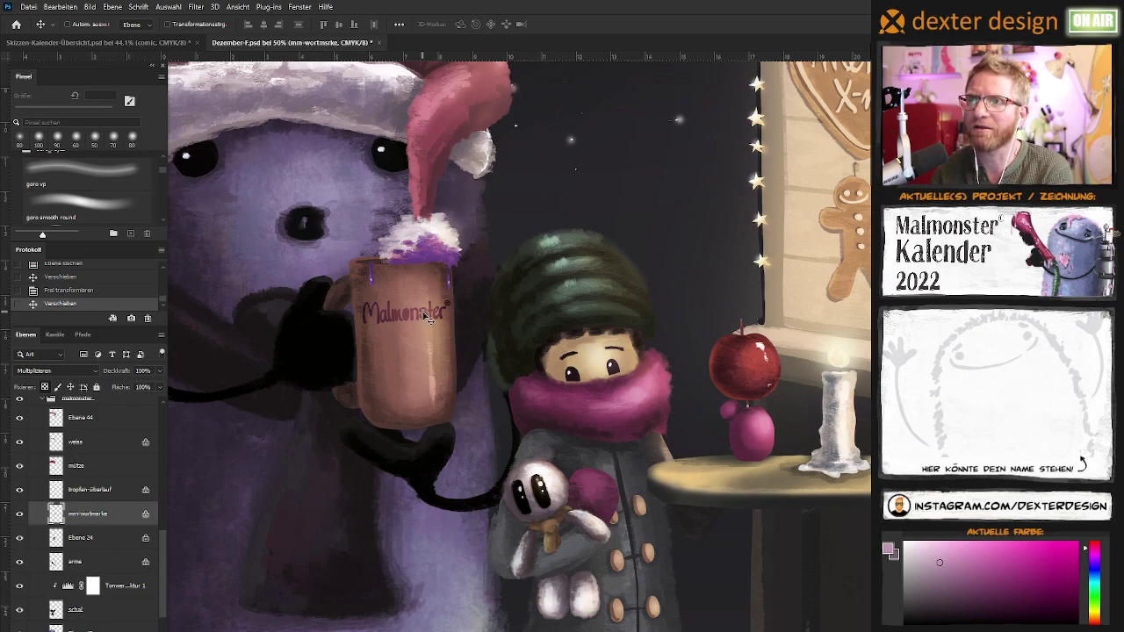
key(Up)
key(Up)
key(Up)
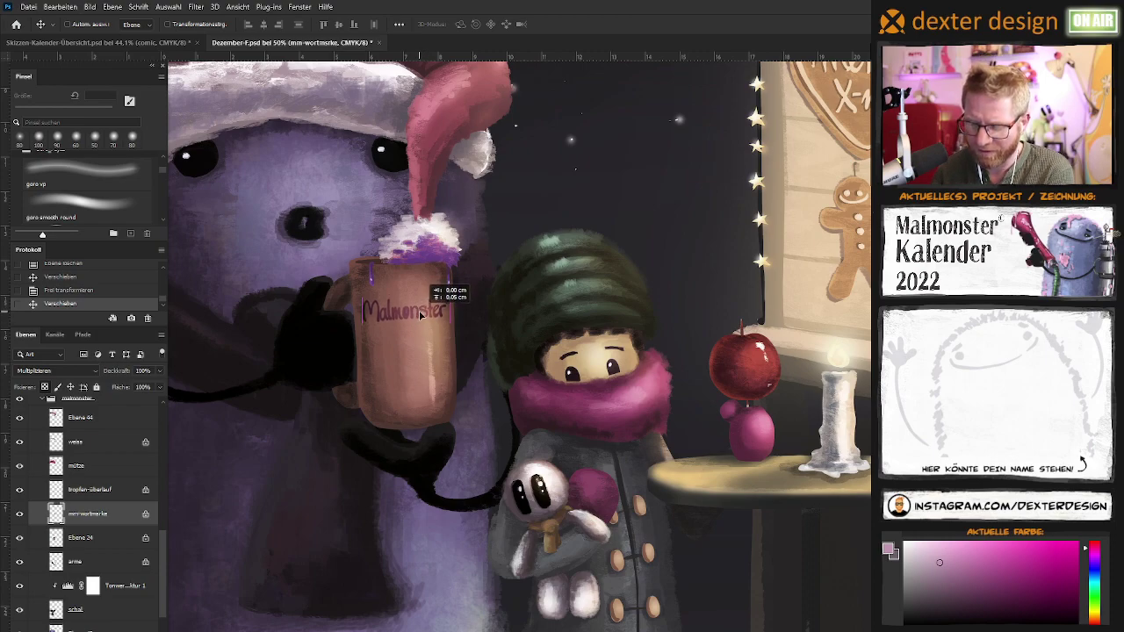
drag(425, 317, 427, 324)
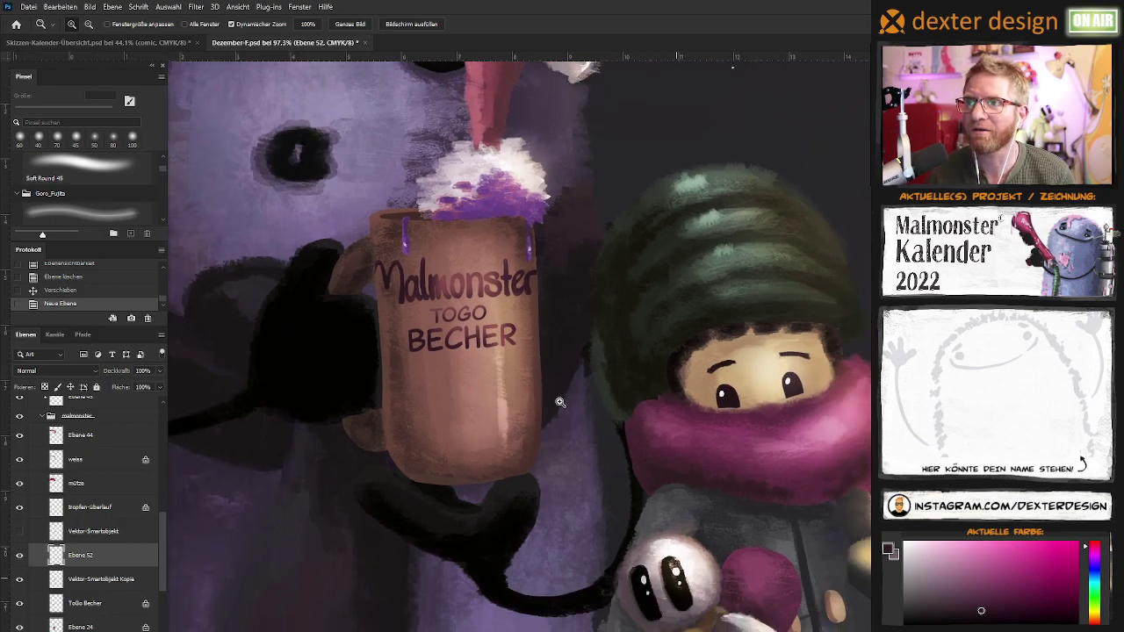
Zoom and pan around the mug label, enlarging the brush for the flame's face
drag(576, 376, 559, 402)
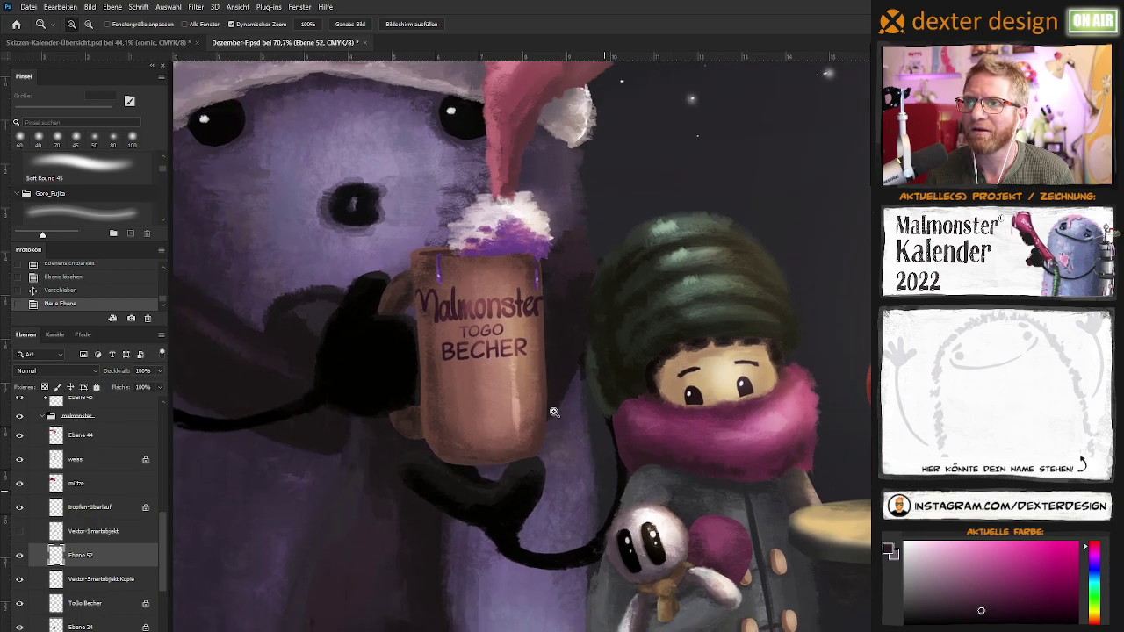
mouse_move(562, 397)
mouse_down()
mouse_move(525, 412)
mouse_move(494, 402)
mouse_move(497, 415)
mouse_move(504, 410)
mouse_up()
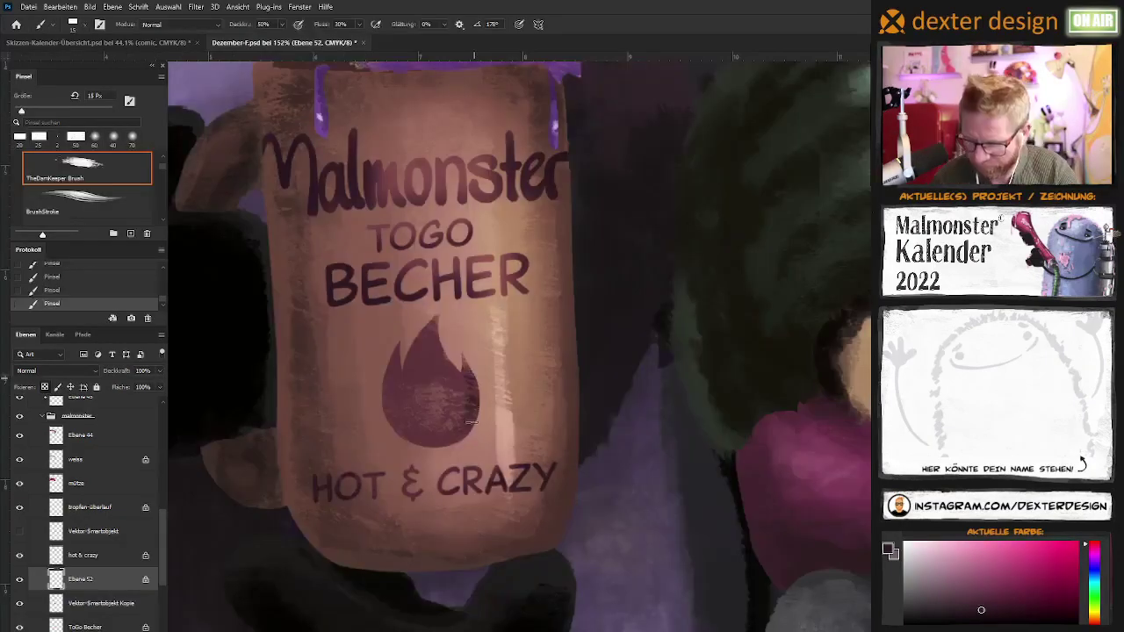
key(bracketright)
key(bracketright)
key(bracketright)
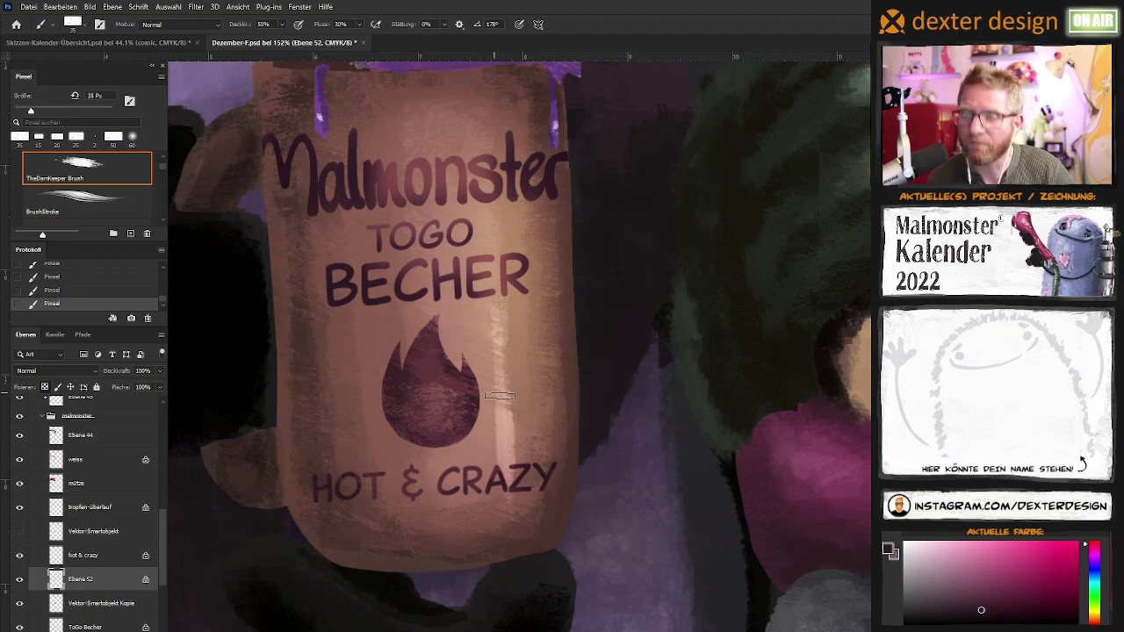
drag(527, 426, 541, 421)
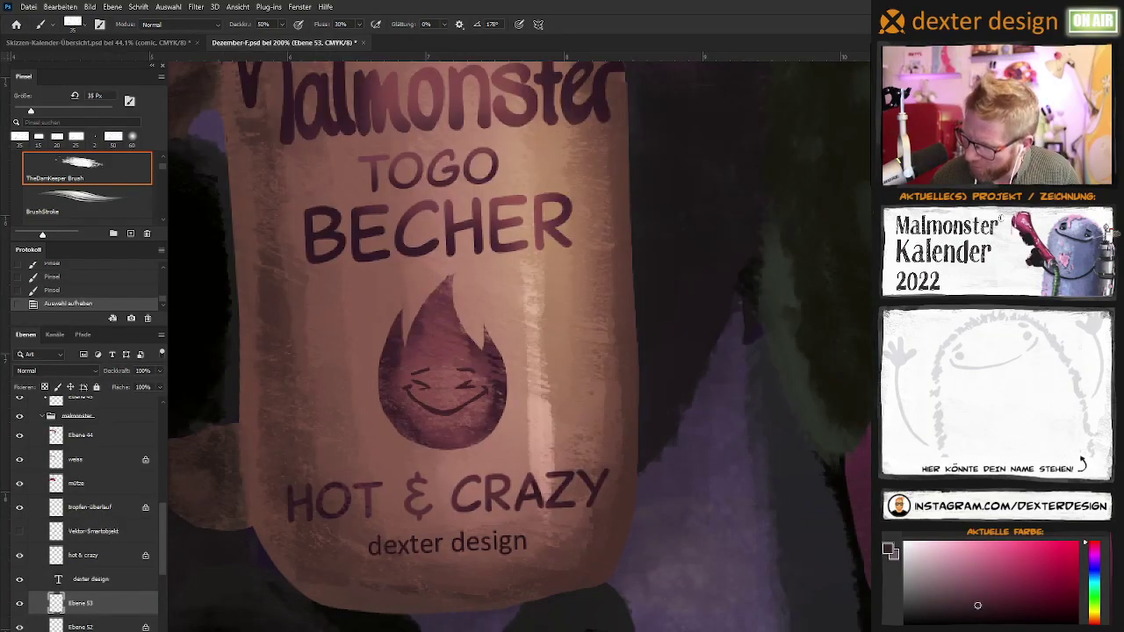
key(z)
drag(627, 374, 597, 449)
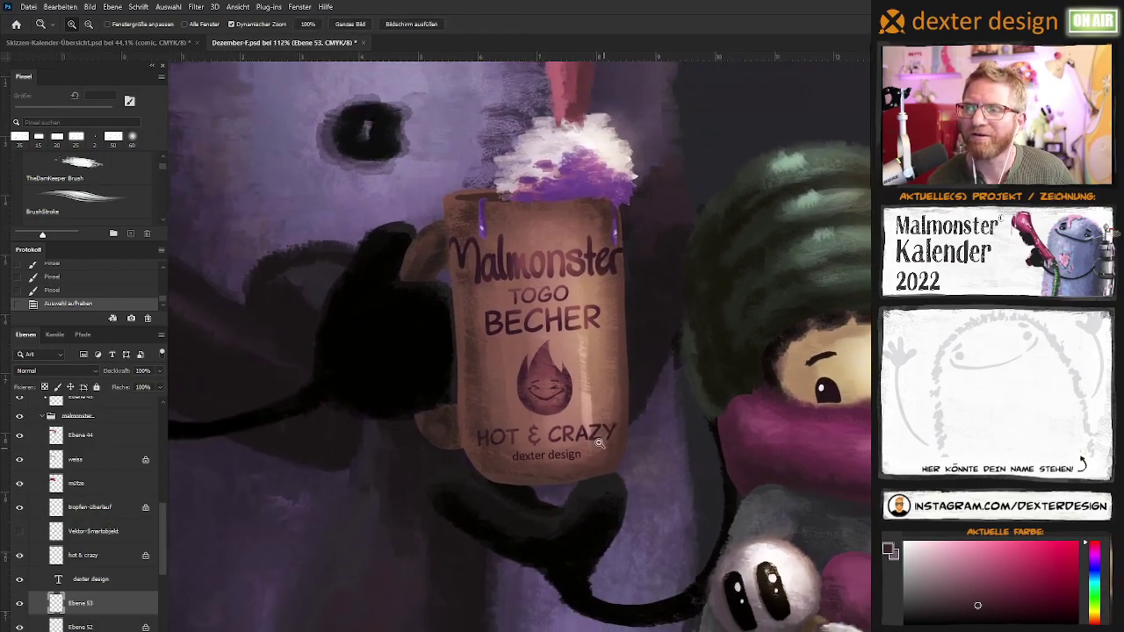
mouse_move(610, 409)
mouse_down()
mouse_move(593, 451)
mouse_move(526, 434)
mouse_up()
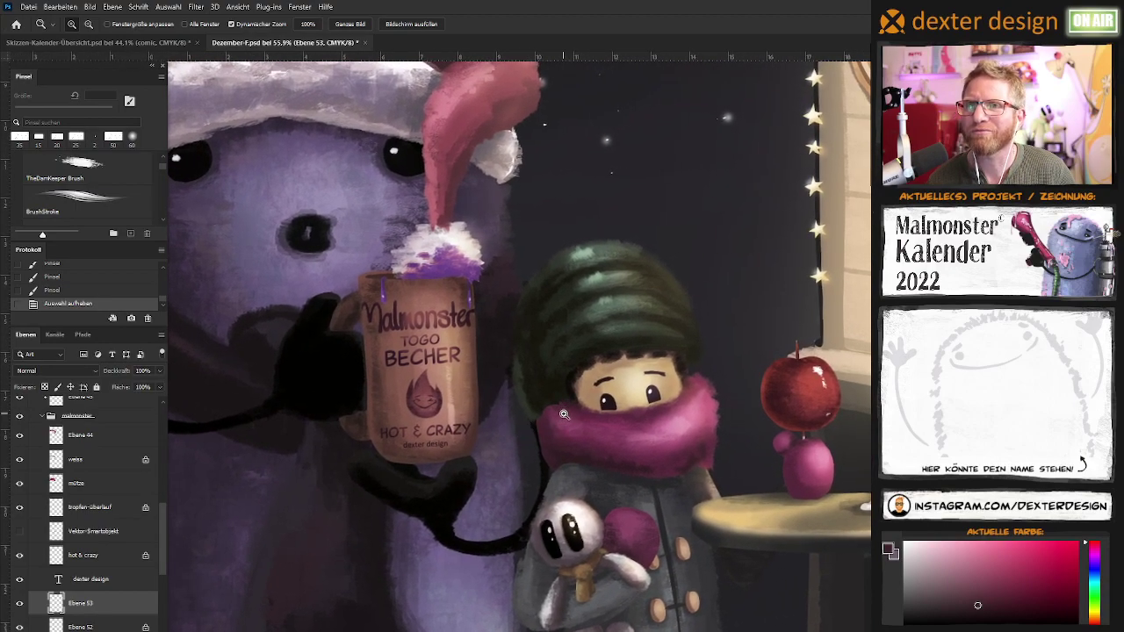
drag(563, 434, 496, 429)
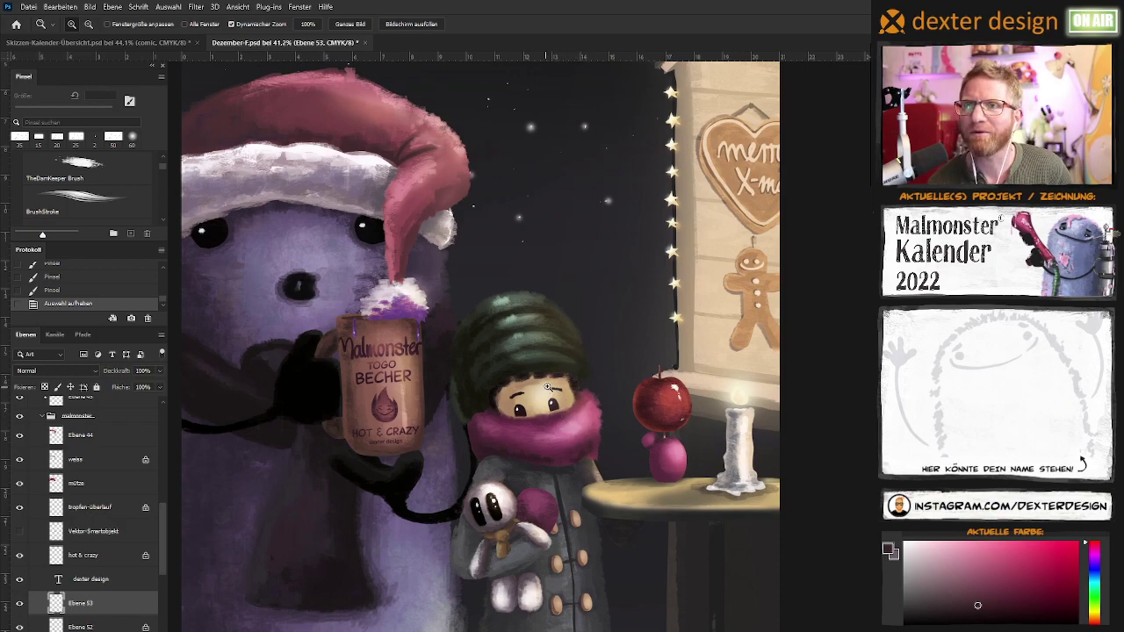
click(437, 401)
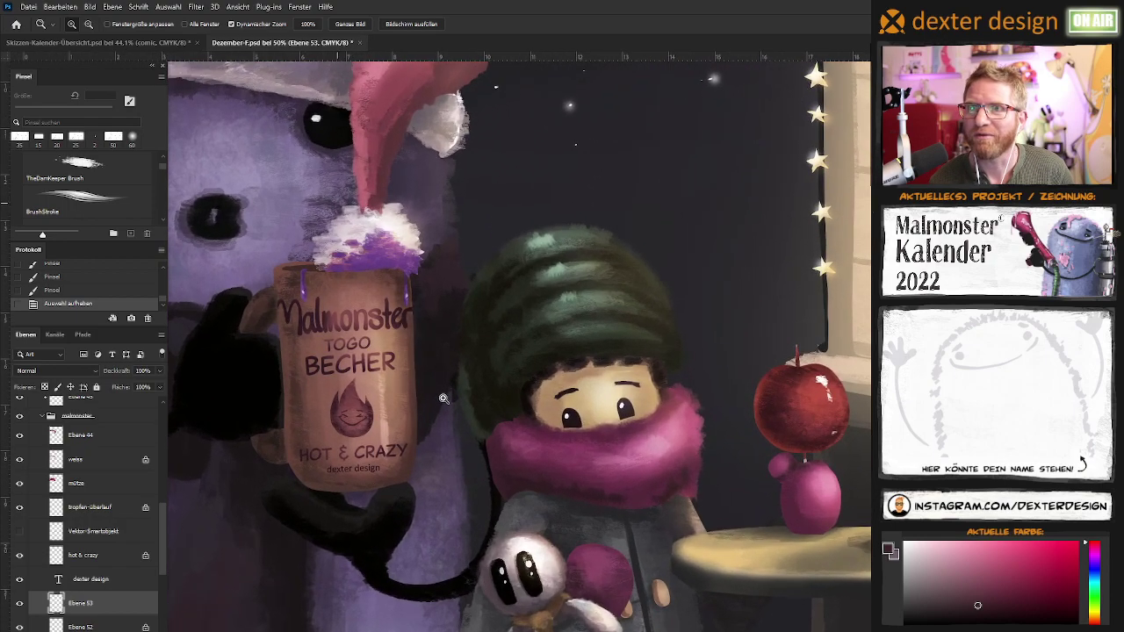
click(443, 396)
drag(445, 396, 559, 420)
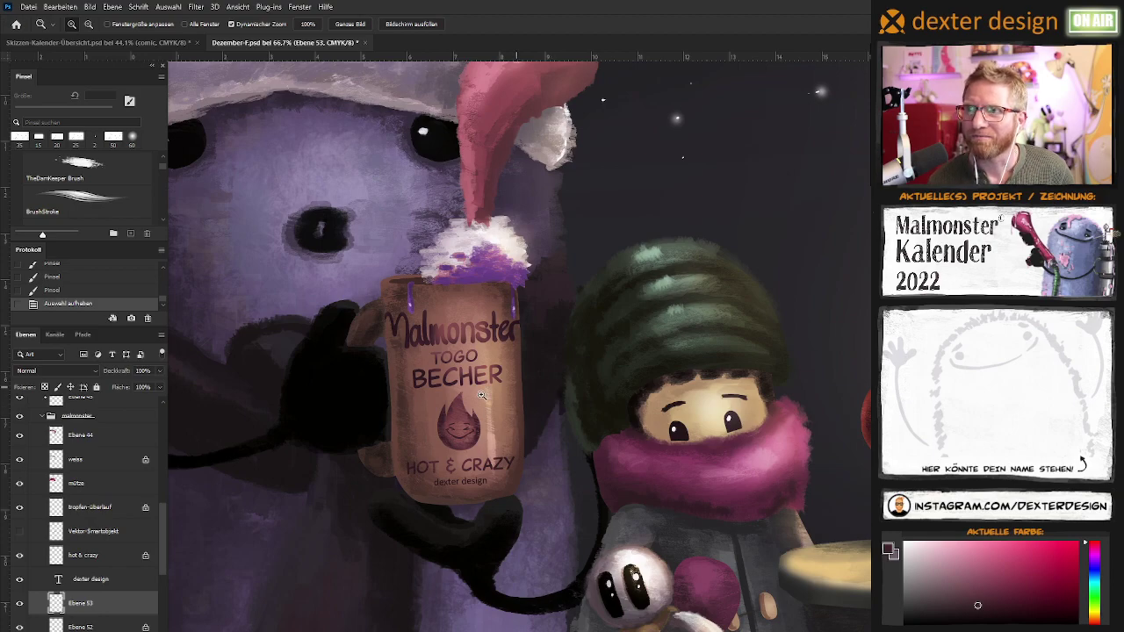
click(491, 411)
drag(493, 423, 514, 435)
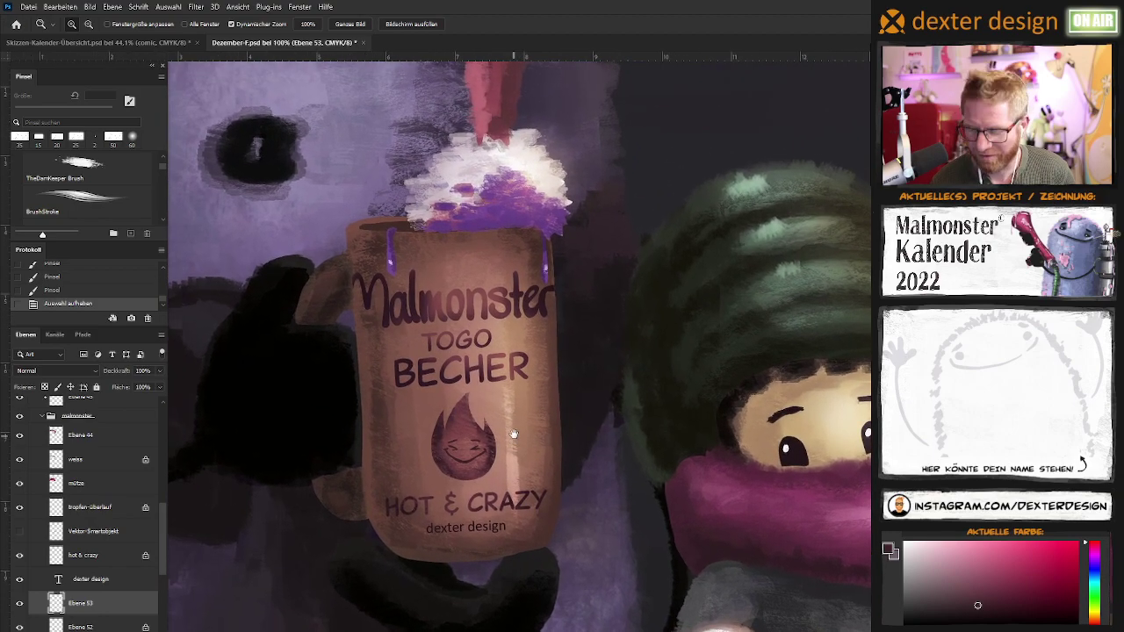
drag(161, 522, 155, 576)
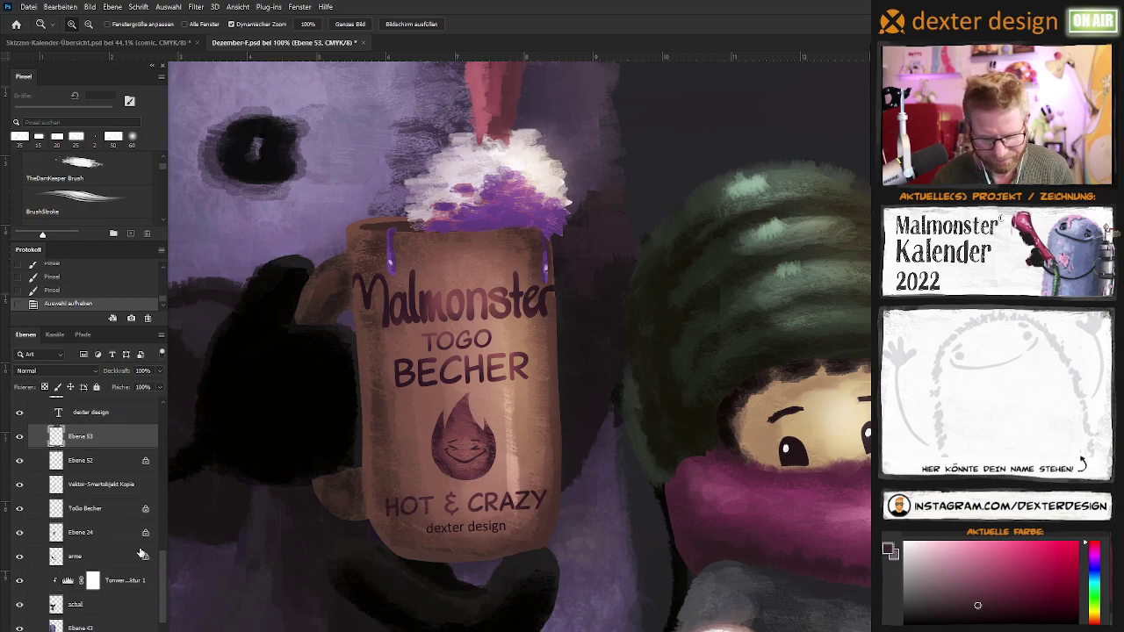
click(137, 537)
click(21, 534)
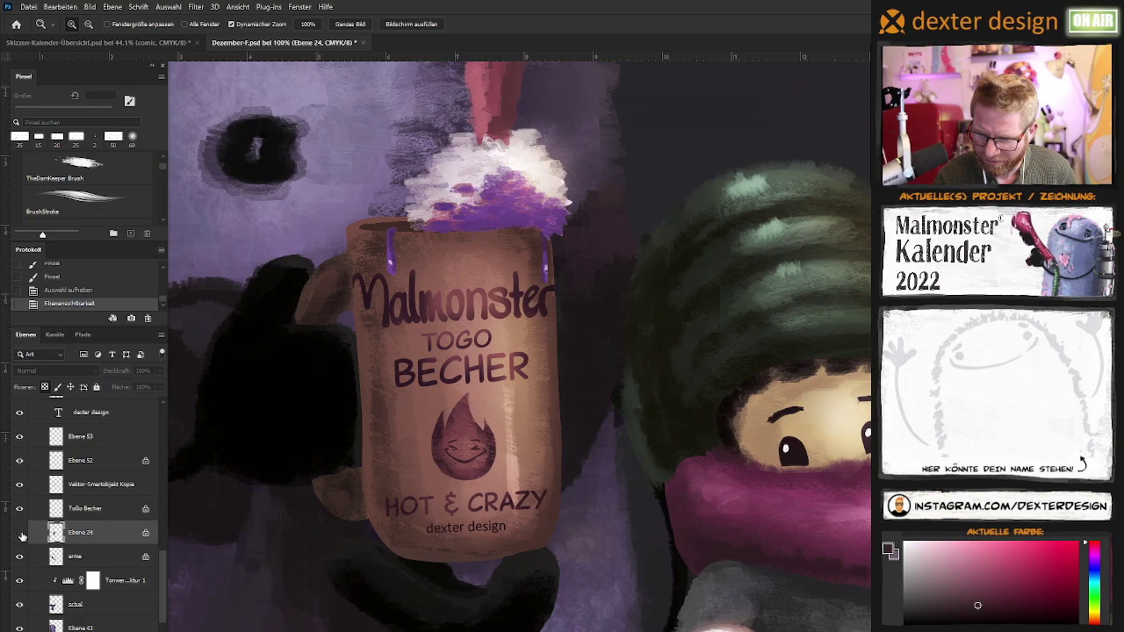
click(21, 534)
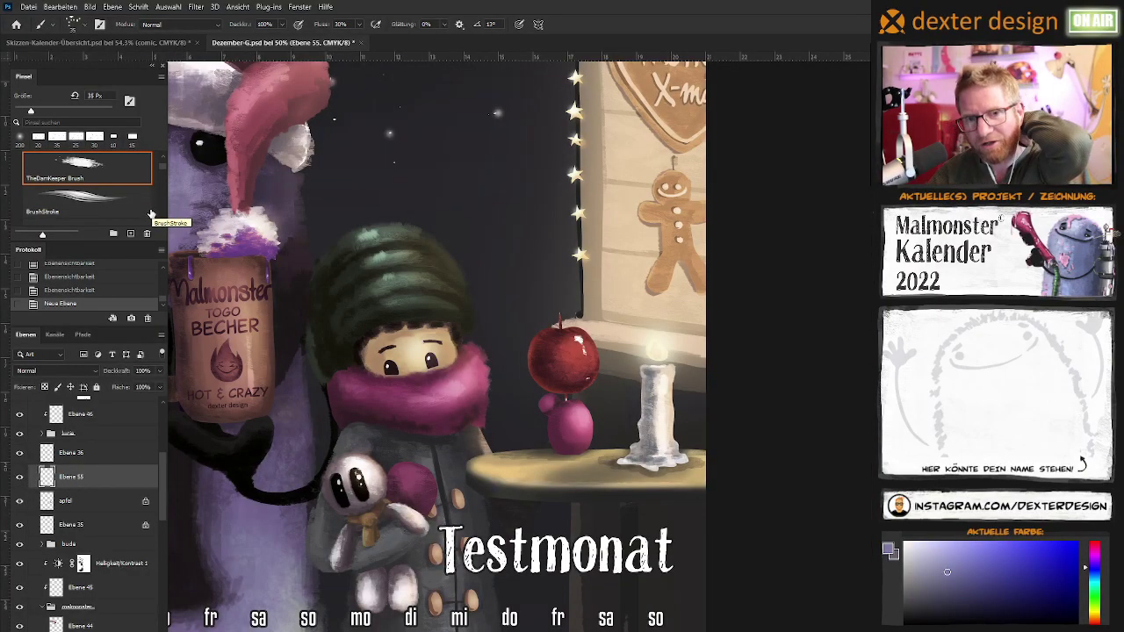
Shrink the TheDarkKeeper brush size with the [ key
key(bracketleft)
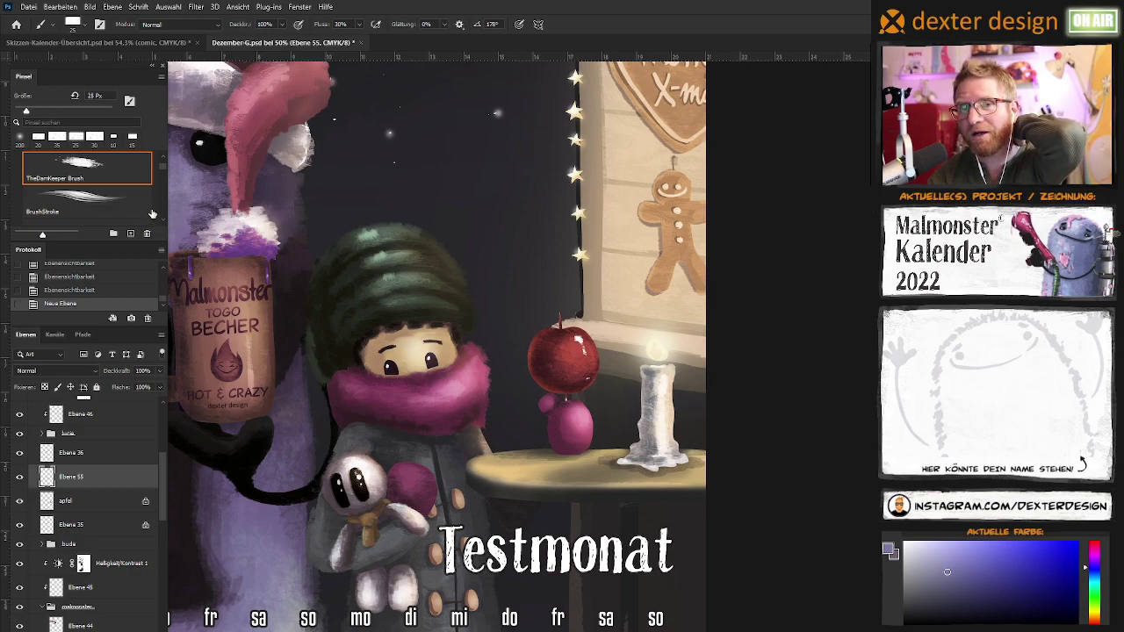
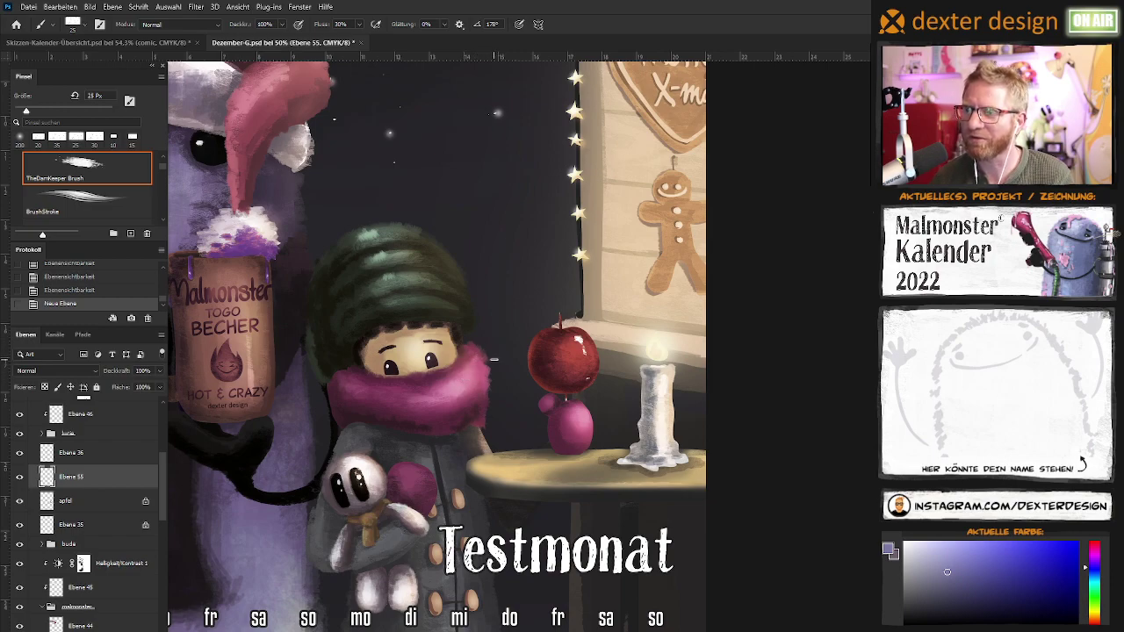
Sample the apple's red and paint shading on its lower right at 61% opacity
drag(493, 373, 551, 378)
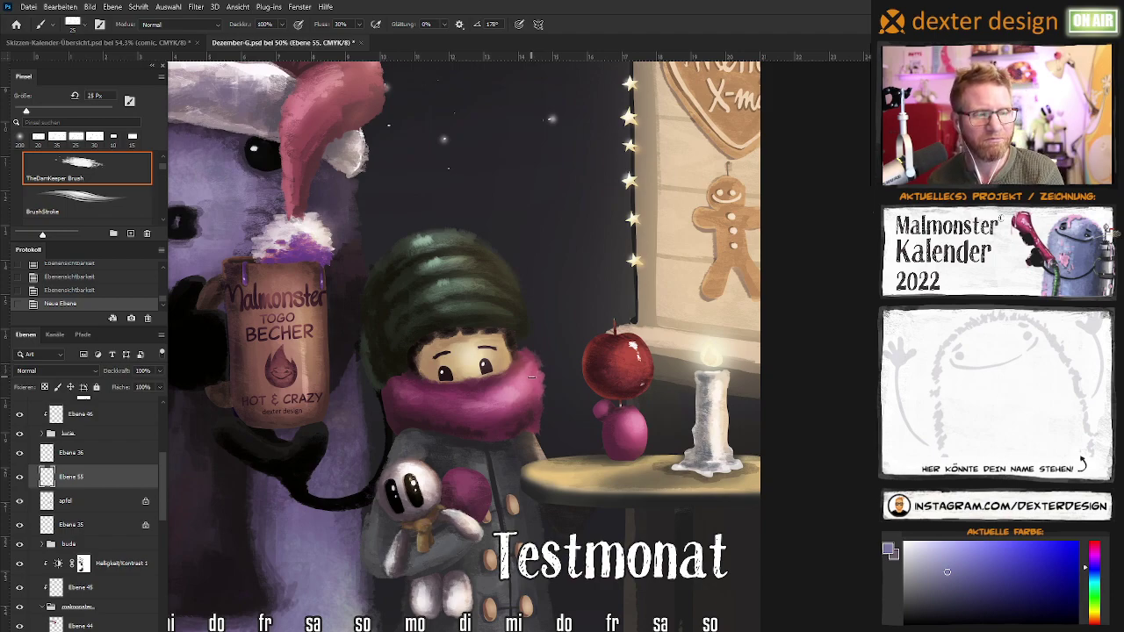
drag(542, 384, 586, 360)
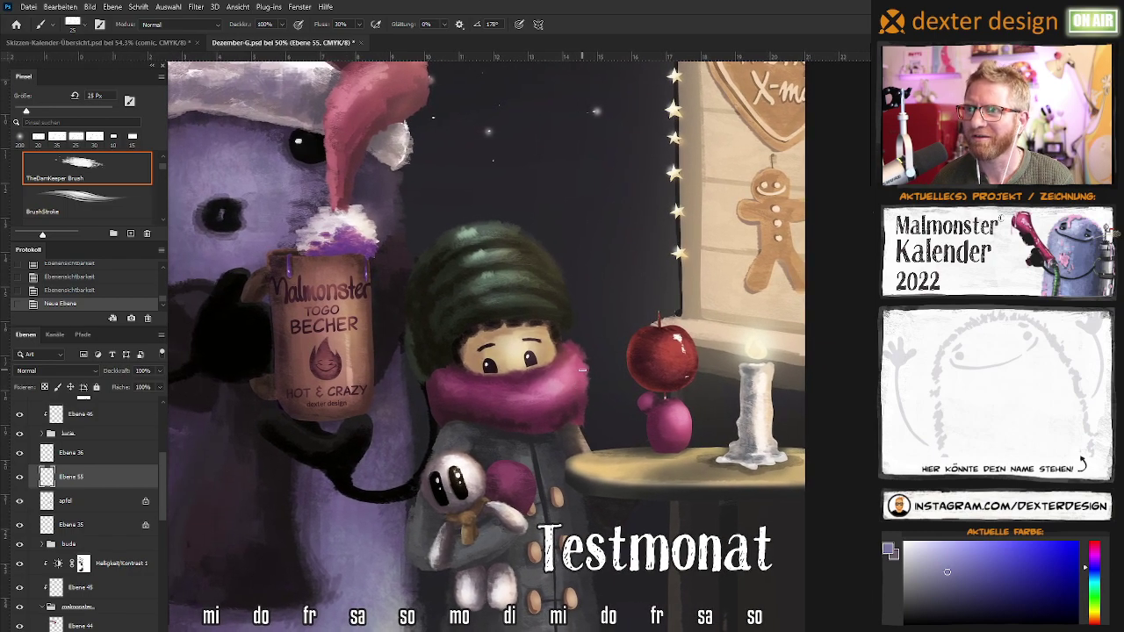
mouse_move(582, 374)
mouse_down()
mouse_move(580, 392)
mouse_move(607, 393)
mouse_up()
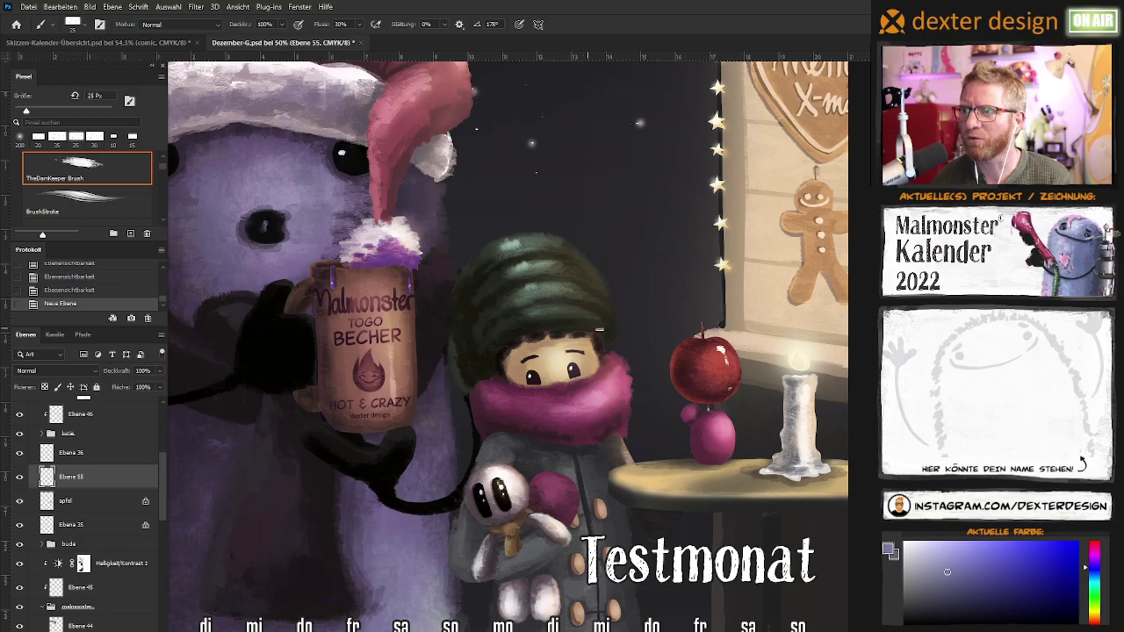
drag(598, 353, 608, 365)
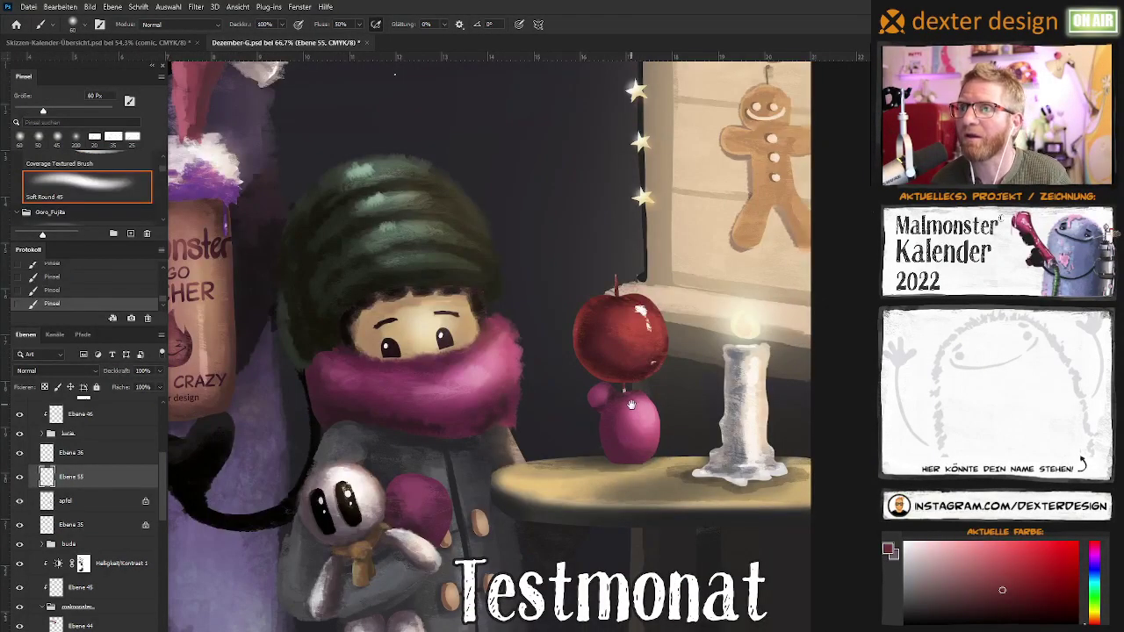
scroll(621, 406, up, 1)
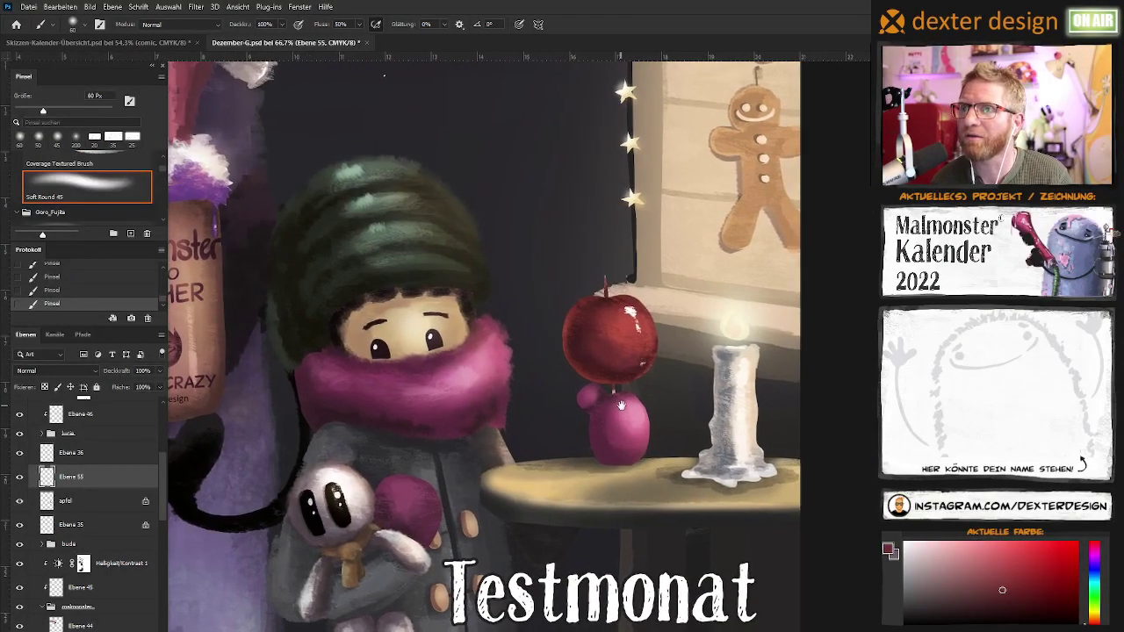
alt+click(584, 340)
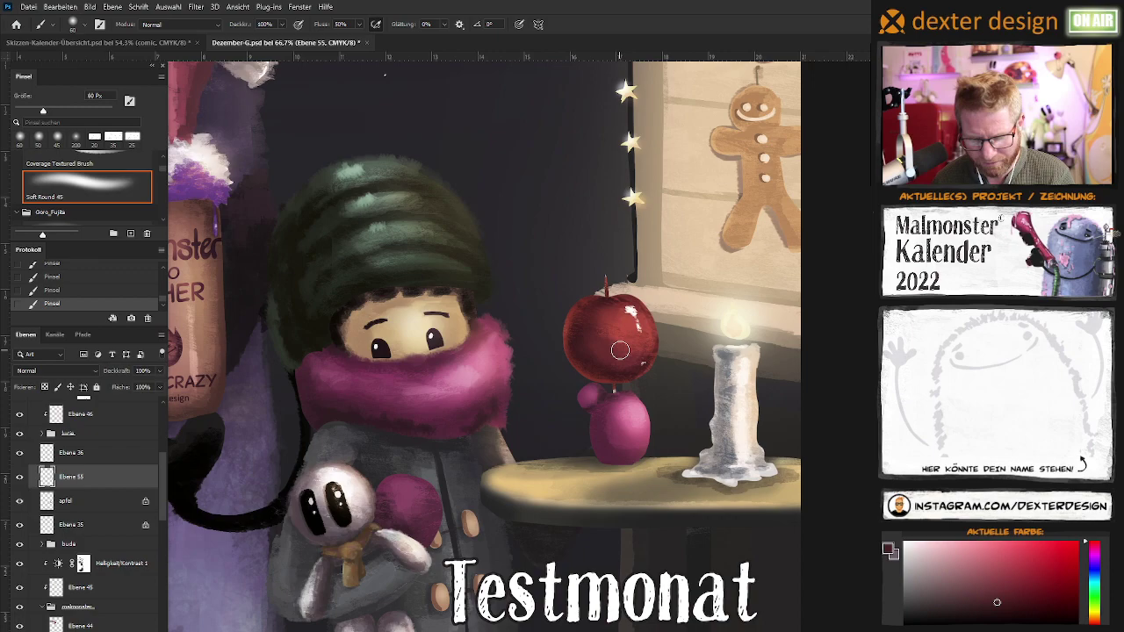
drag(283, 29, 272, 45)
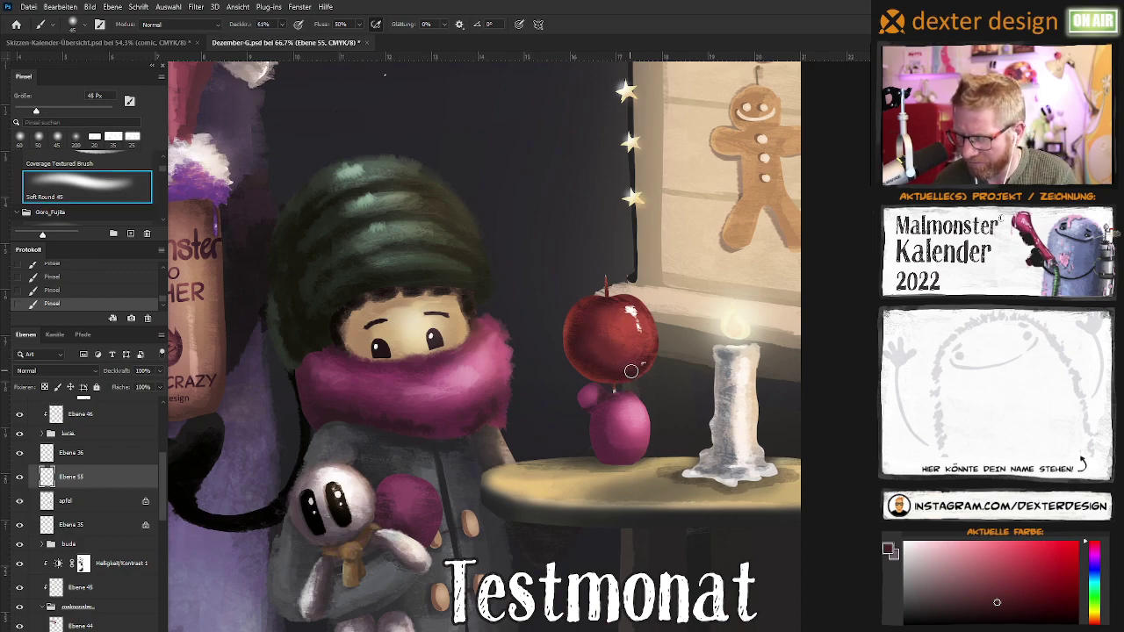
drag(640, 368, 610, 371)
Paint along the apple's lower edge with a 90 px brush, then sample lighter and darker reds
key(bracketright)
key(bracketright)
key(bracketright)
drag(634, 371, 597, 362)
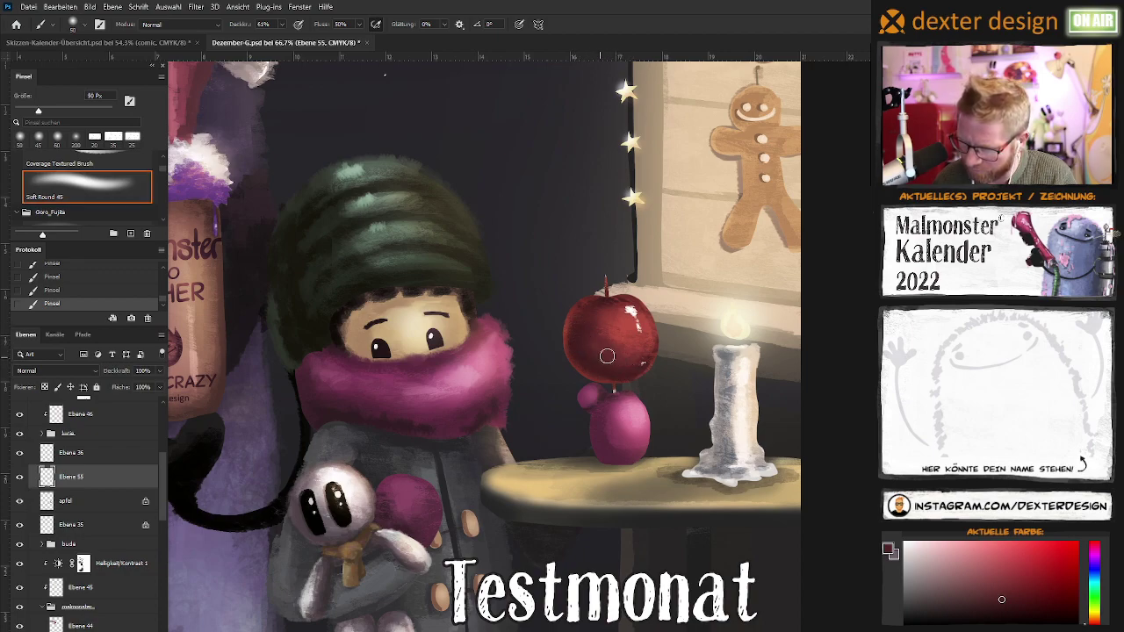
key(alt)
alt+click(594, 316)
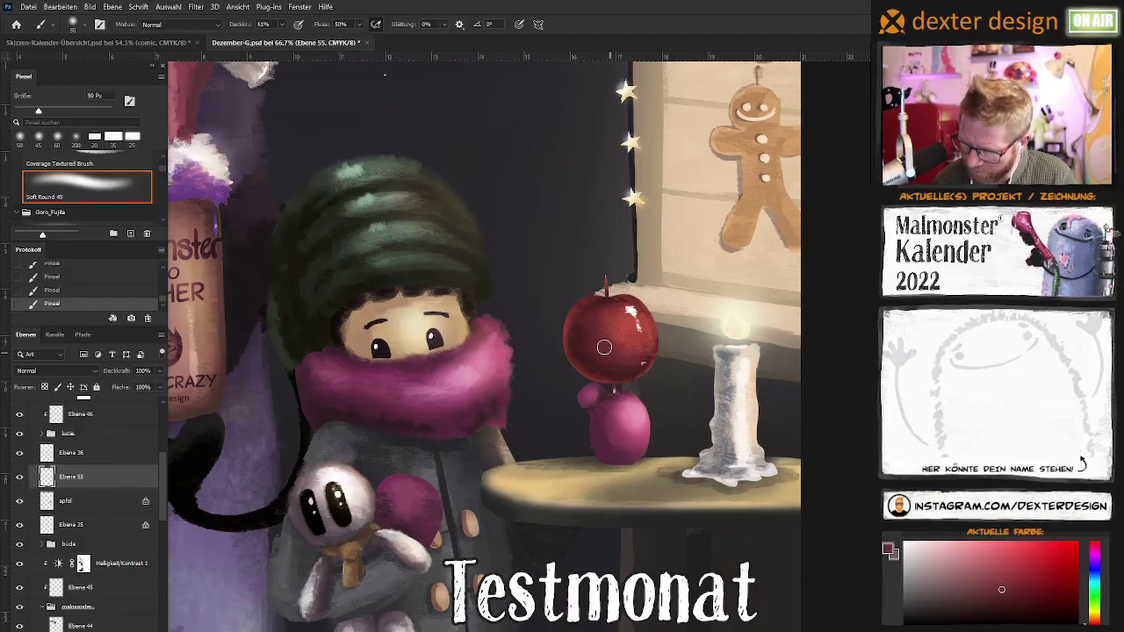
alt+click(602, 395)
key(bracketleft)
key(bracketleft)
key(bracketleft)
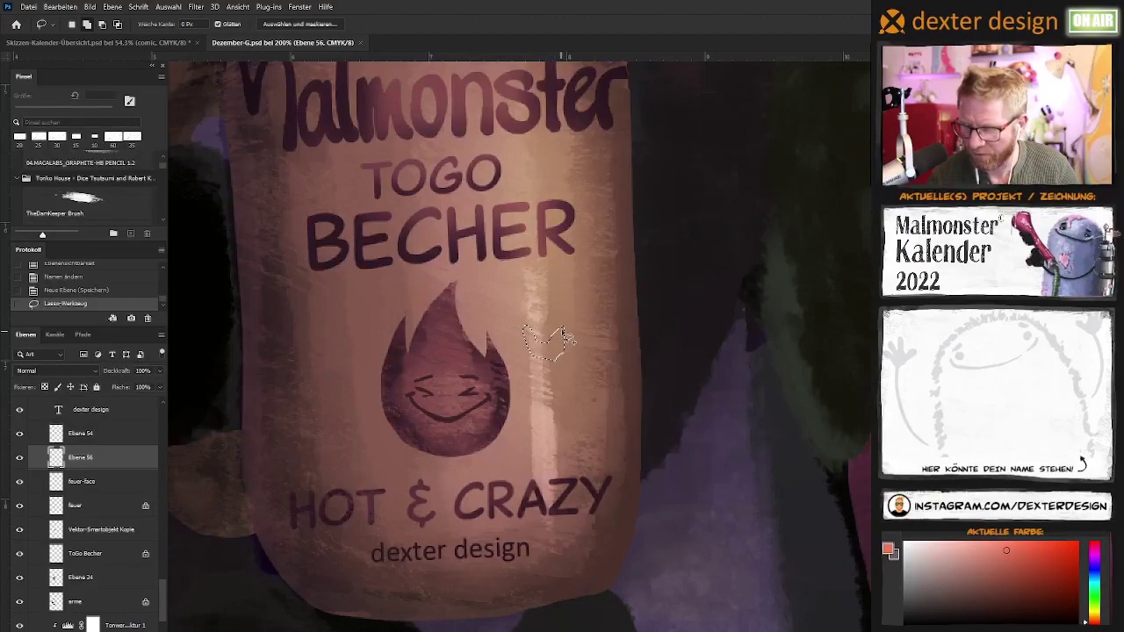
Lasso a devil-arm shape beside the flame and fill it with dark maroon at 100% opacity
drag(561, 348, 533, 360)
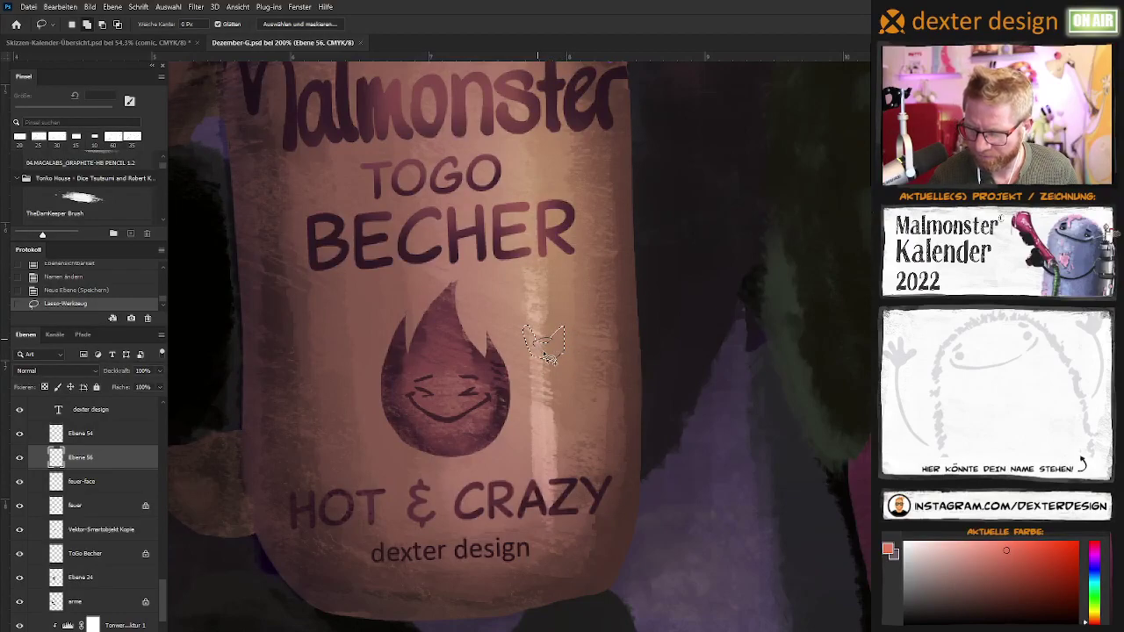
drag(527, 350, 552, 374)
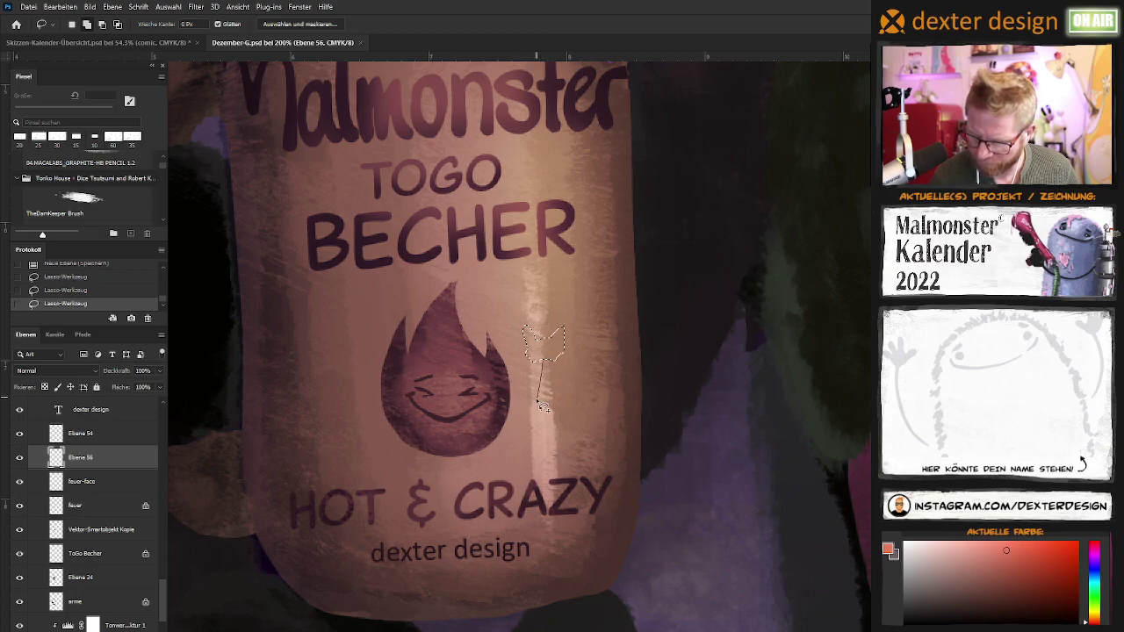
drag(522, 420, 572, 349)
key(b)
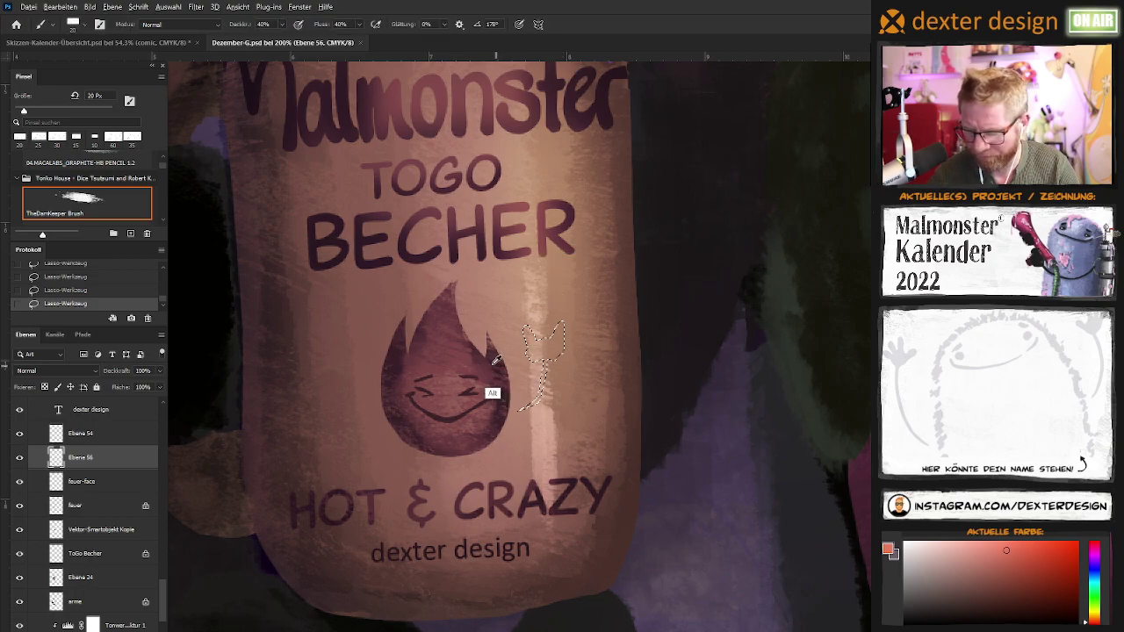
alt+click(497, 360)
mouse_move(536, 332)
mouse_down()
mouse_move(564, 353)
mouse_move(536, 347)
mouse_move(552, 363)
mouse_move(526, 405)
mouse_up()
key(0)
drag(543, 369, 518, 409)
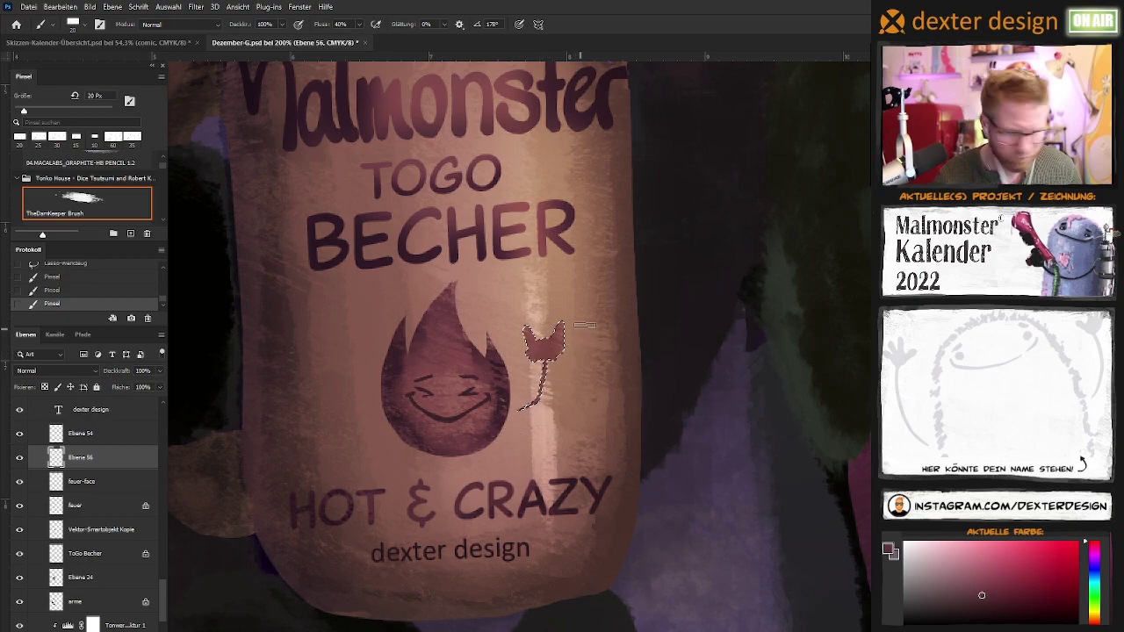
alt+click(551, 341)
drag(549, 342, 541, 345)
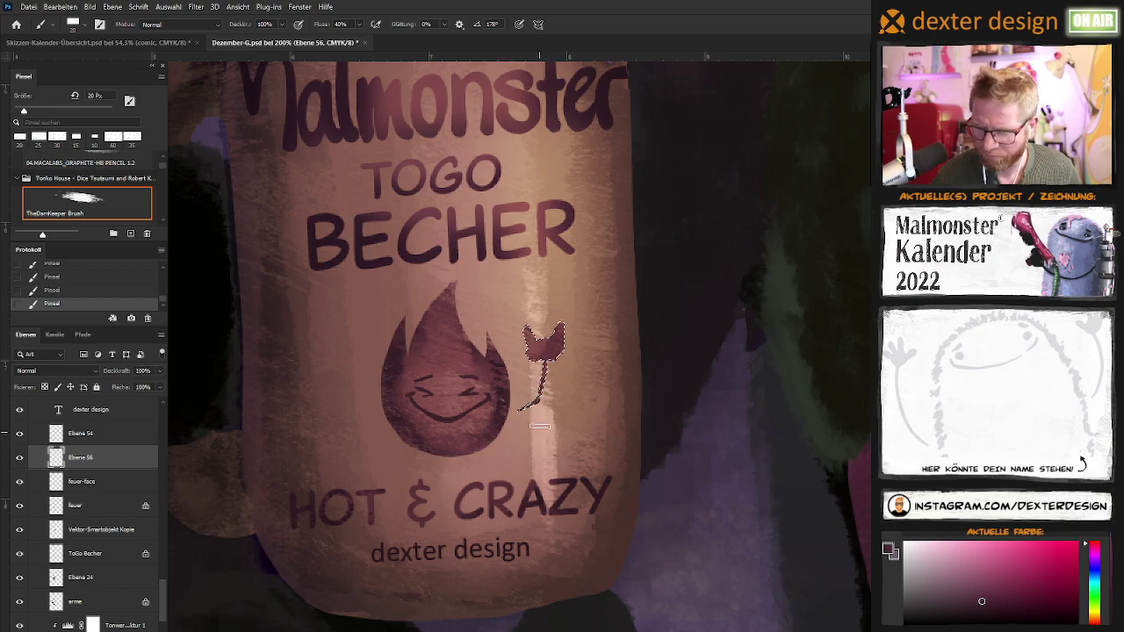
drag(536, 356, 563, 410)
key(ctrl+d)
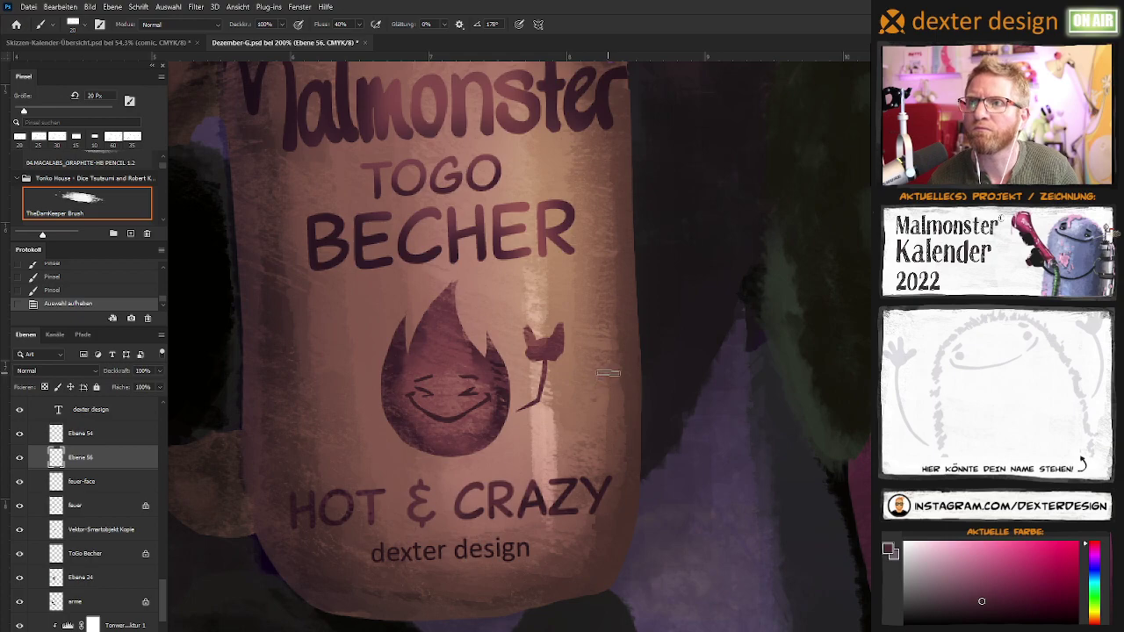
Lasso and darken the little devil hand and the fork handle beside the flame
key(l)
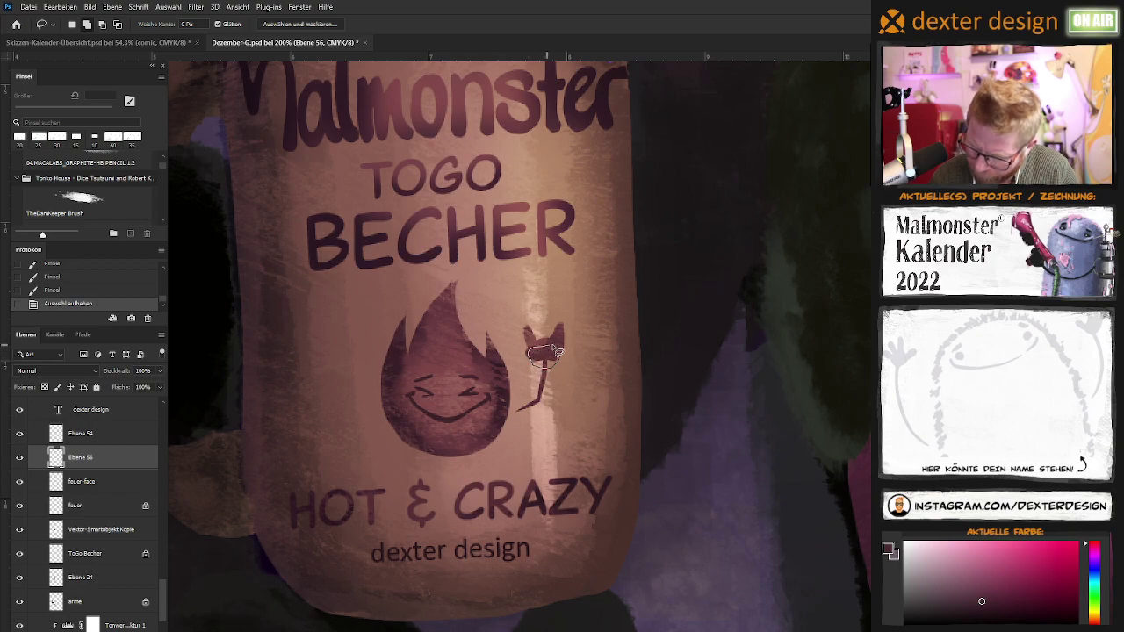
drag(556, 352, 528, 355)
key(b)
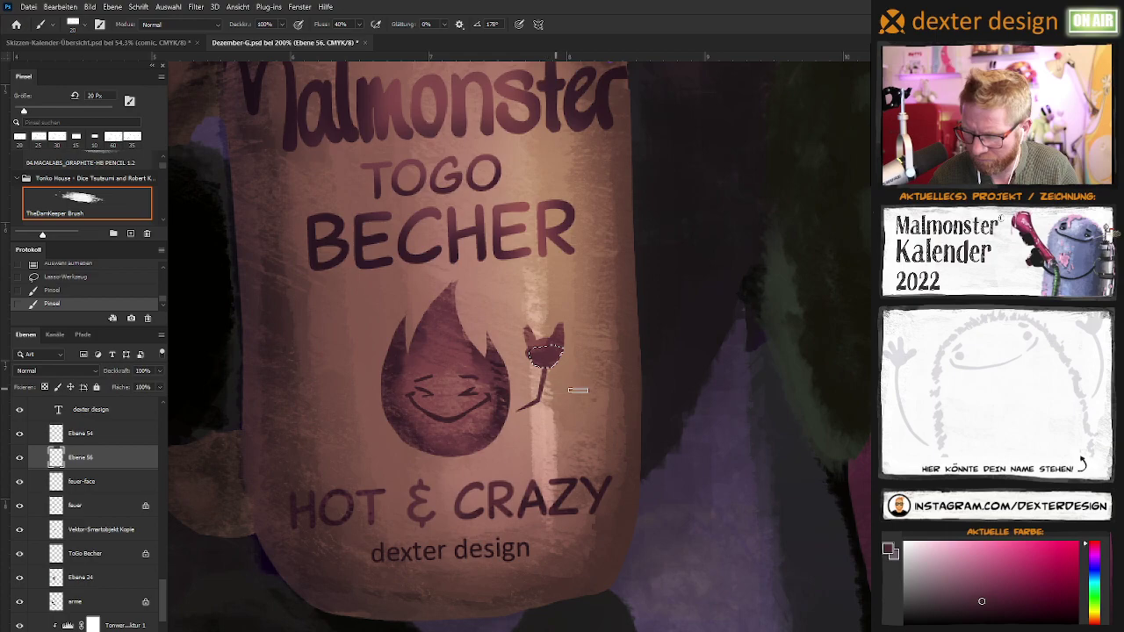
key(ctrl+d)
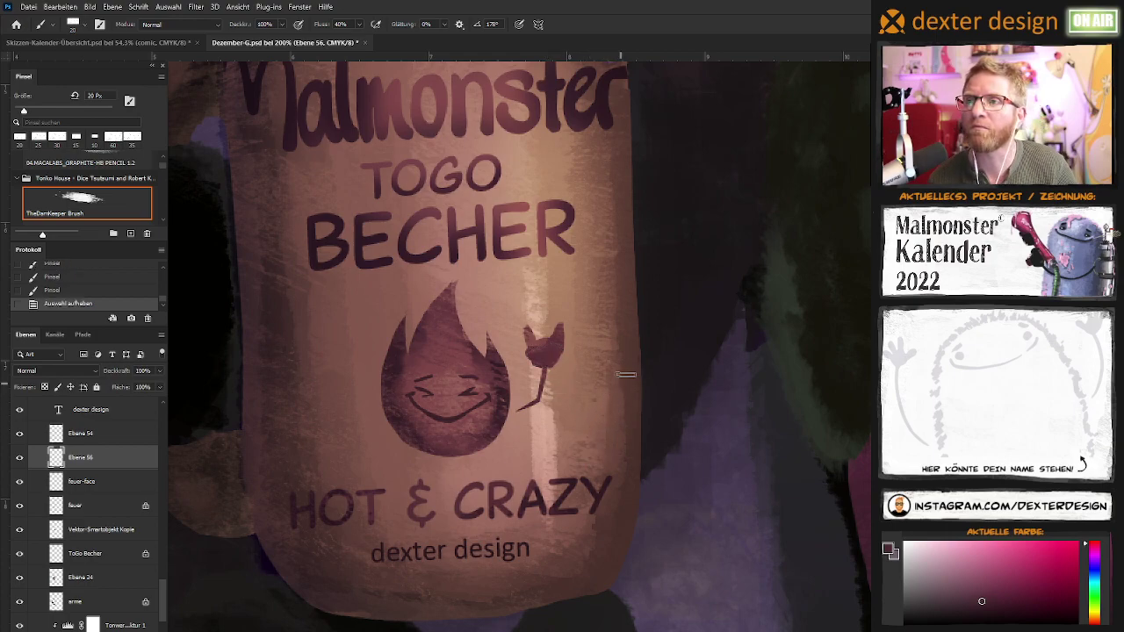
key(l)
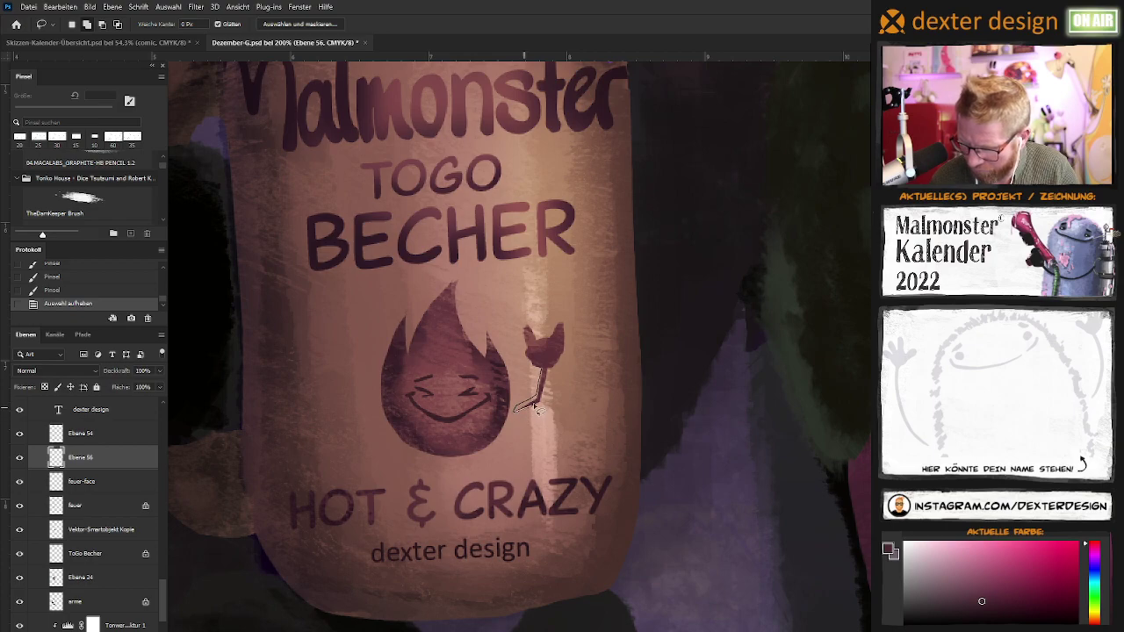
drag(545, 395, 517, 409)
key(b)
drag(538, 369, 531, 402)
key(ctrl+d)
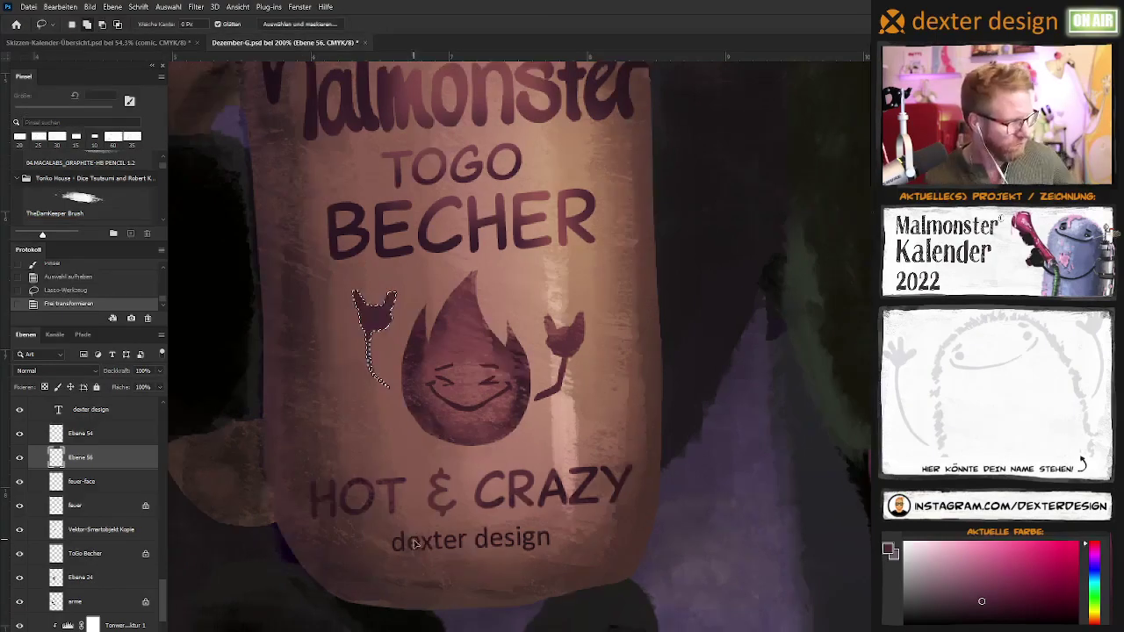
Lock the devil-arm layer and touch up the left arm with a slightly darker colour
key(ctrl+d)
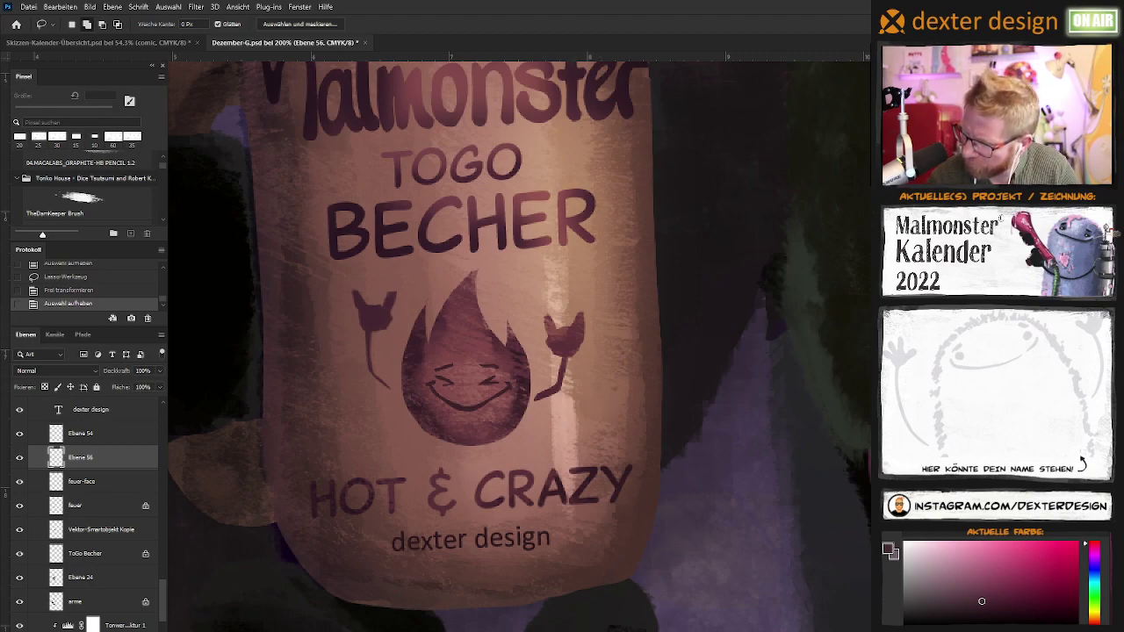
key(b)
alt+click(445, 361)
click(46, 386)
click(351, 294)
click(358, 329)
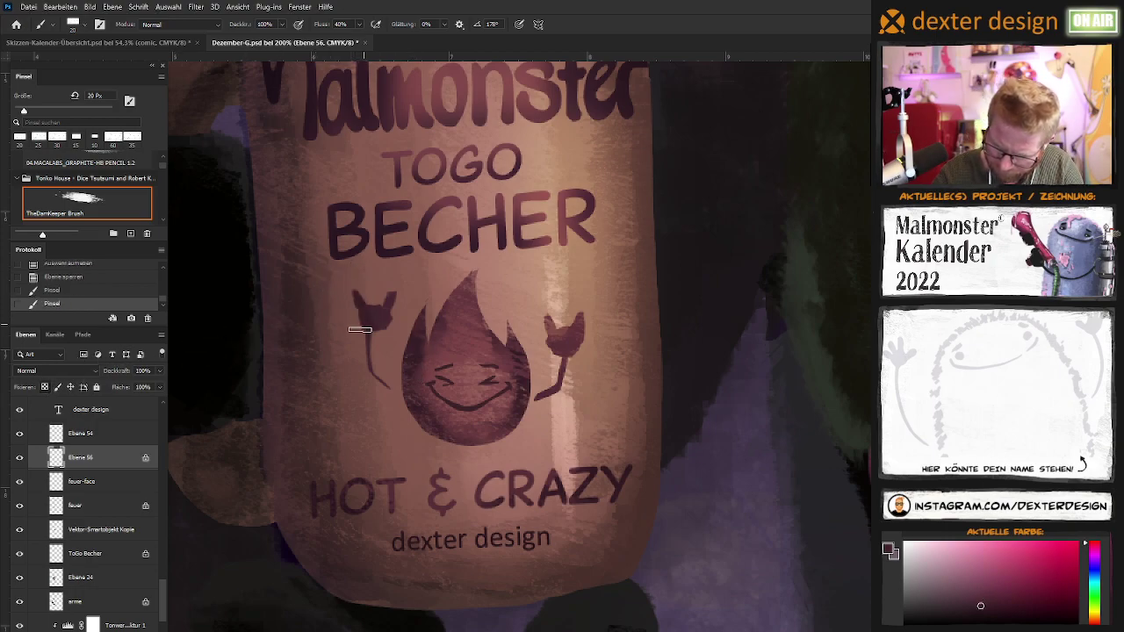
click(356, 322)
Toggle the devil arms to compare, then refine the arm with a 10 px brush
key(bracketleft)
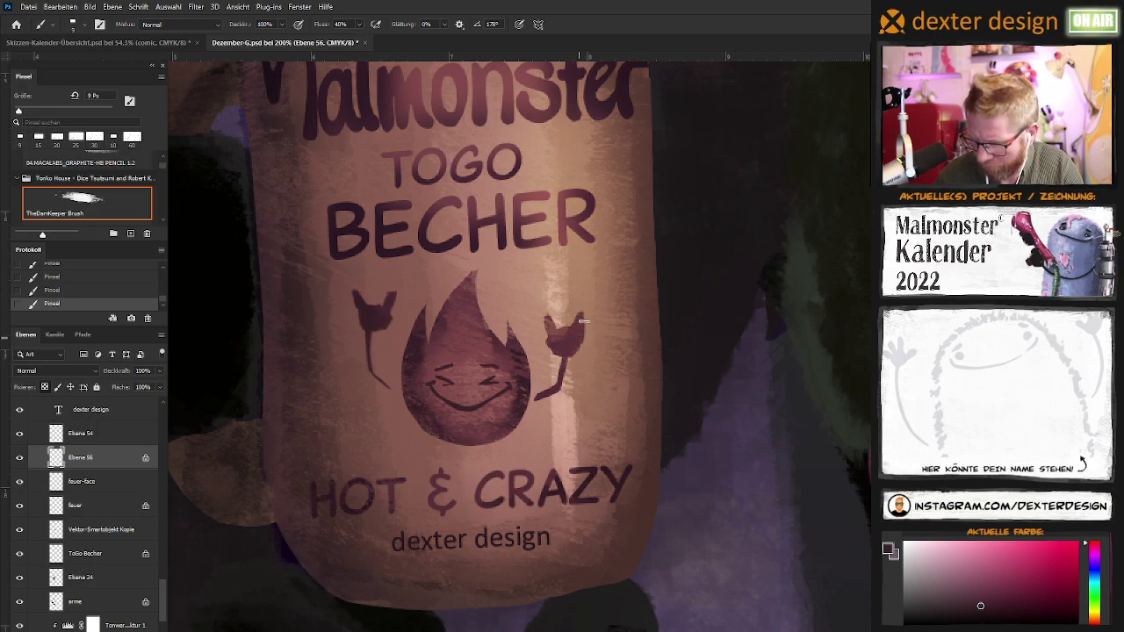
click(20, 458)
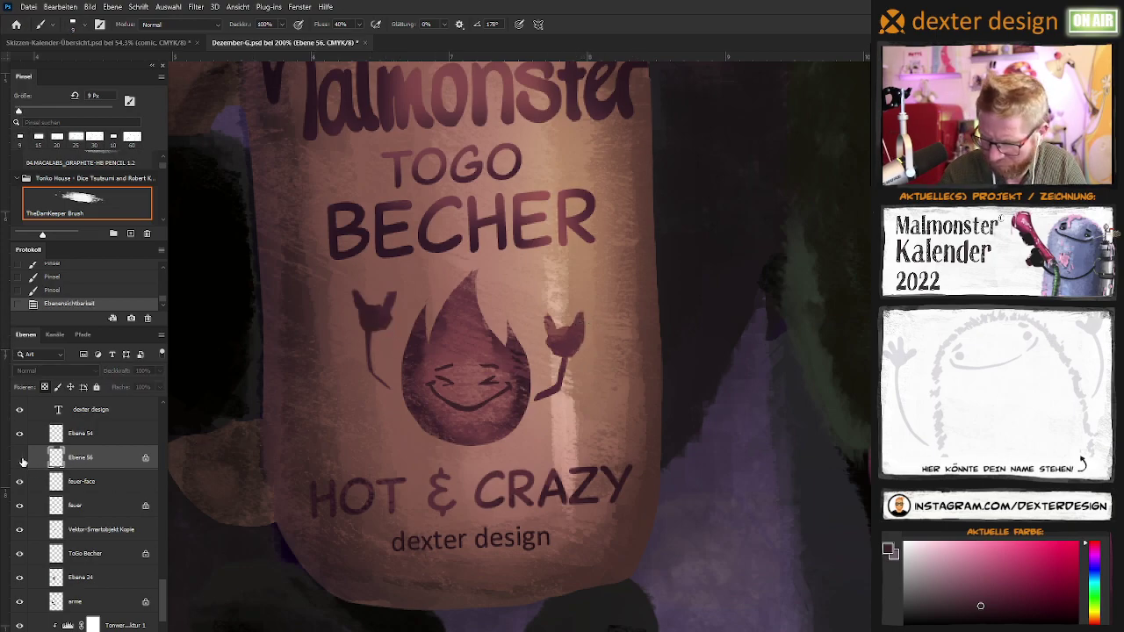
click(21, 458)
click(25, 458)
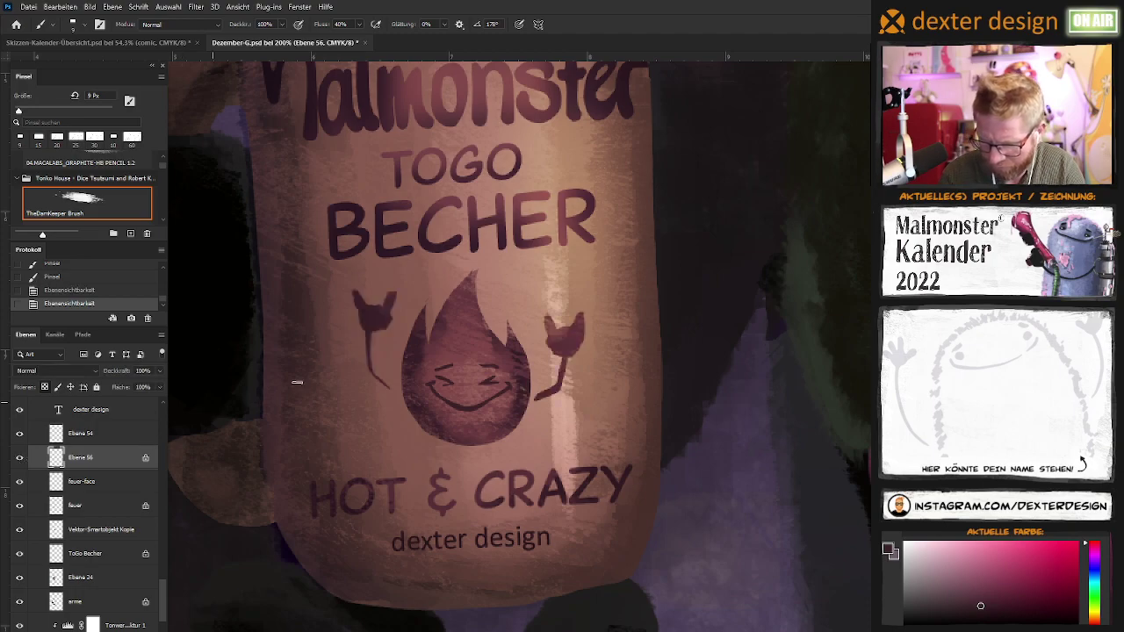
mouse_move(579, 334)
mouse_down()
mouse_move(562, 344)
mouse_move(575, 348)
mouse_move(545, 395)
mouse_up()
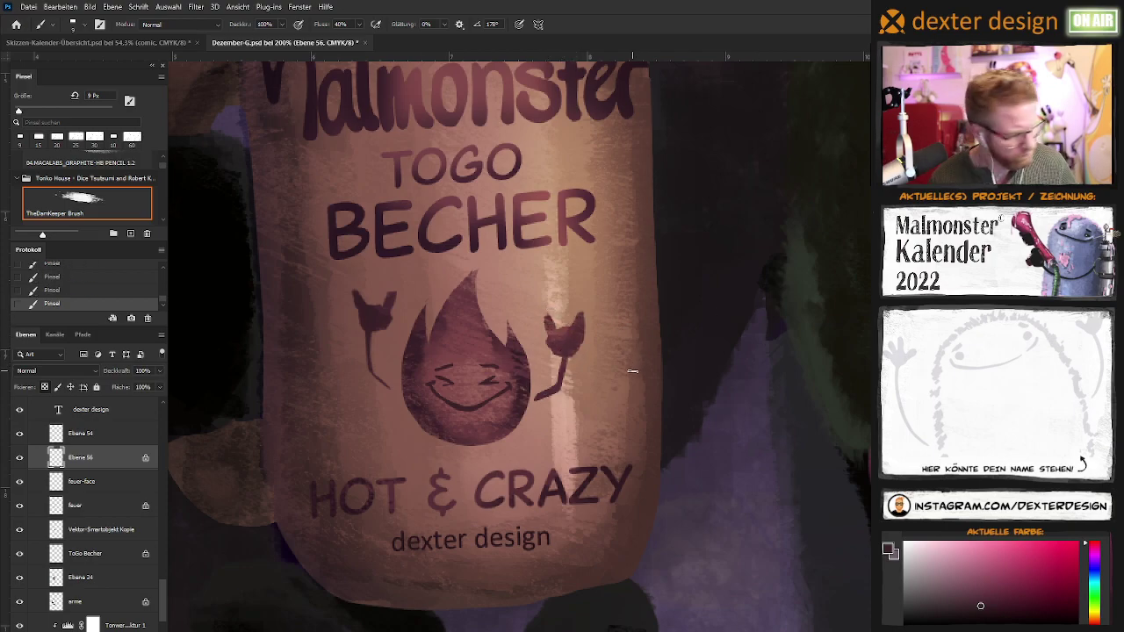
Lasso-select the left devil arm, discarding and redrawing the selection
key(v)
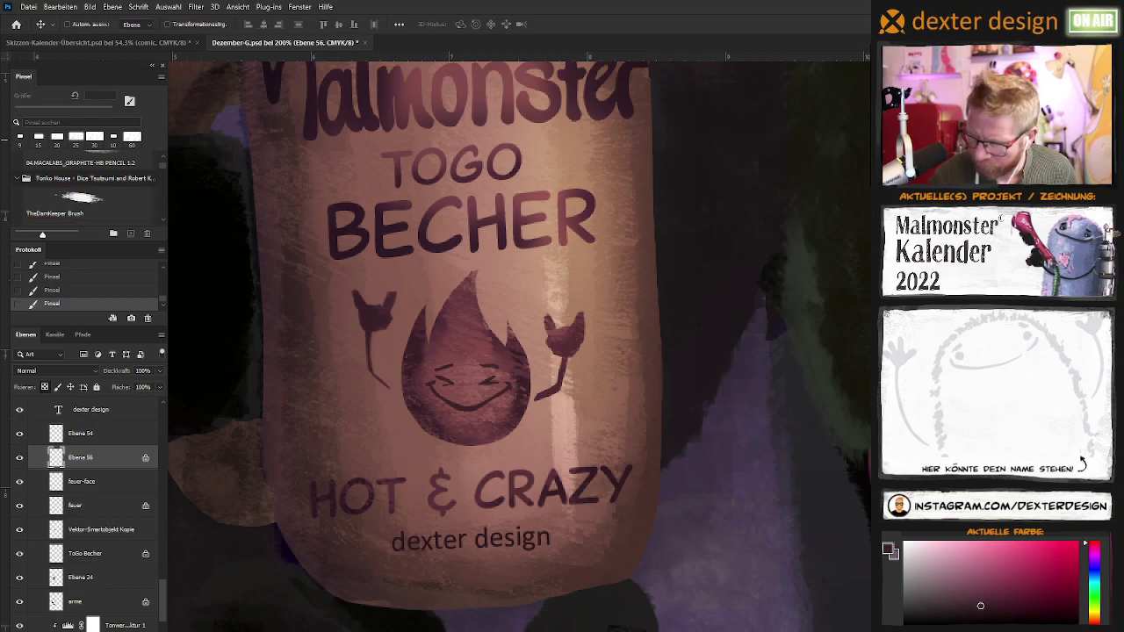
key(l)
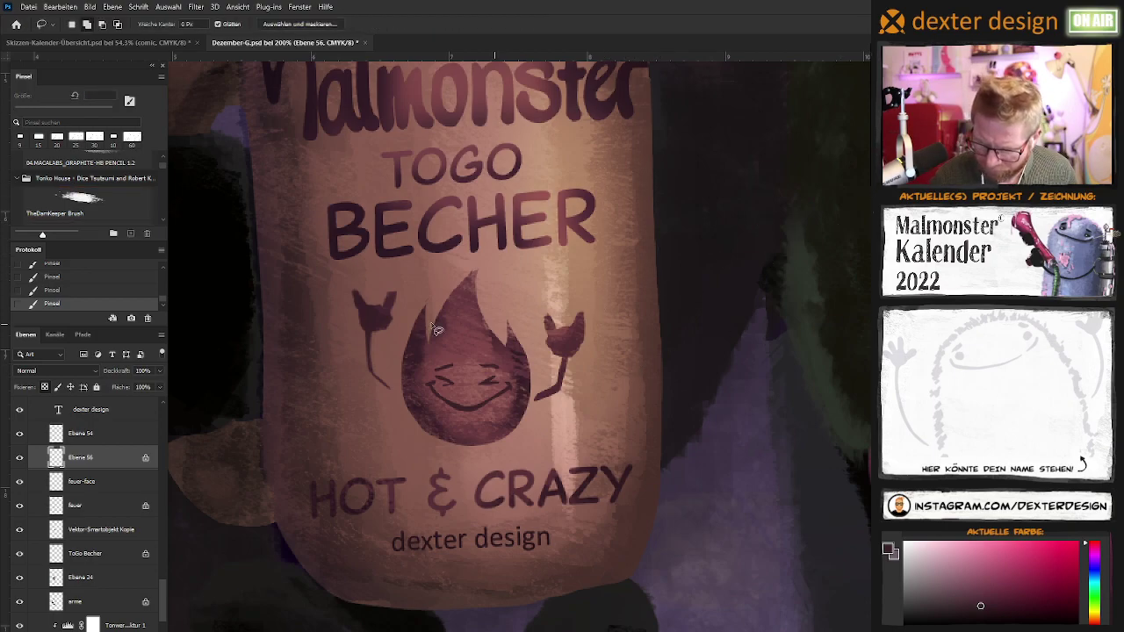
drag(376, 335, 375, 348)
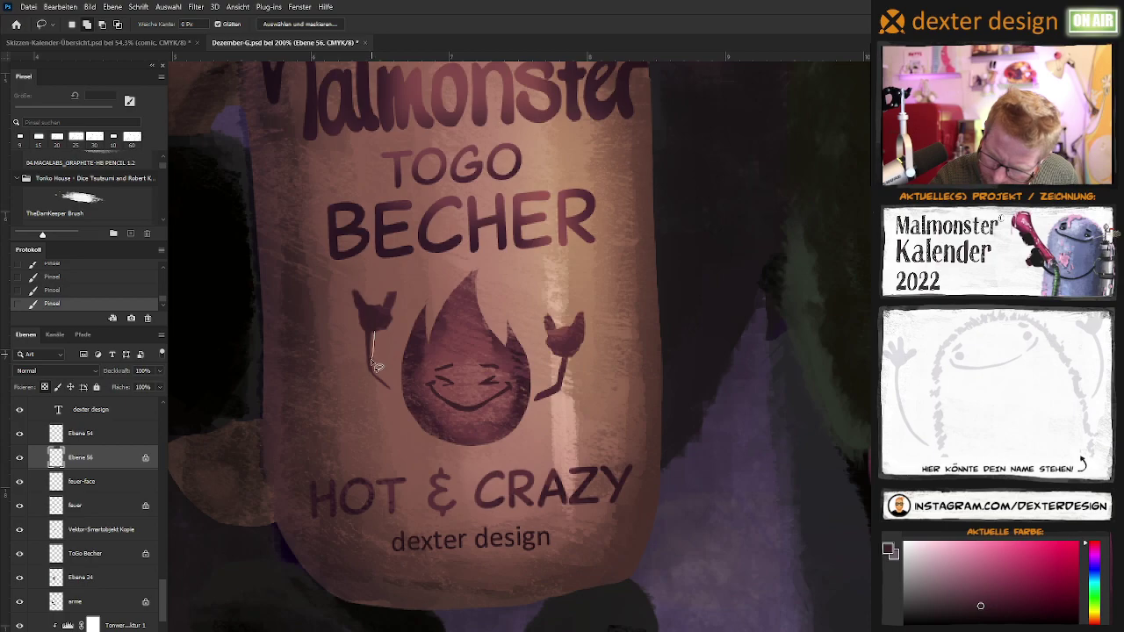
drag(397, 389, 392, 387)
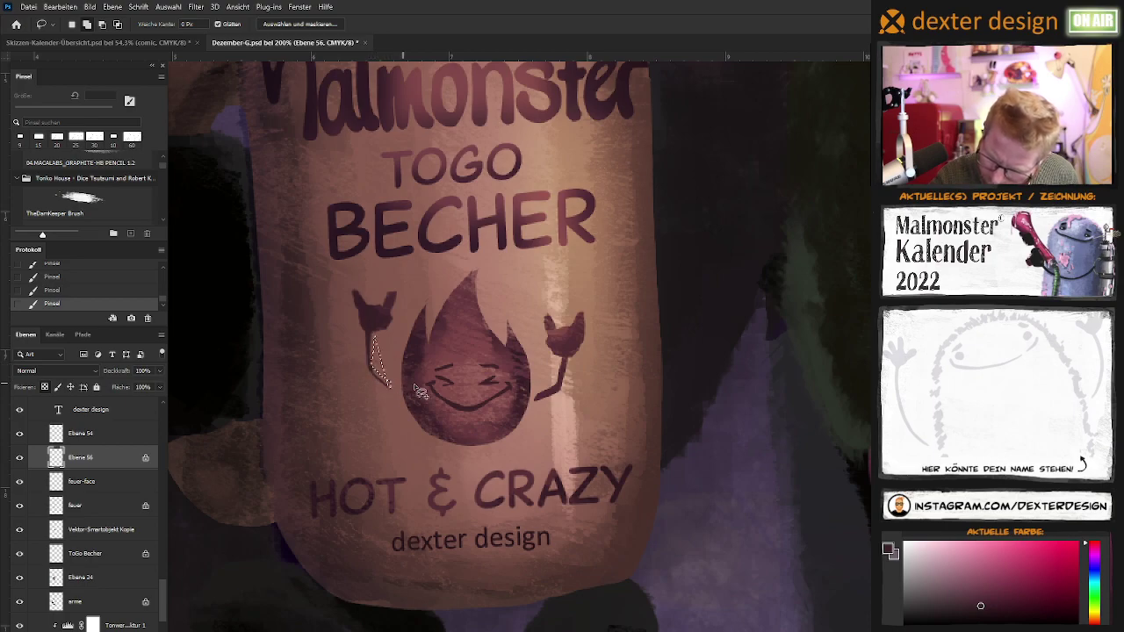
key(ctrl+h)
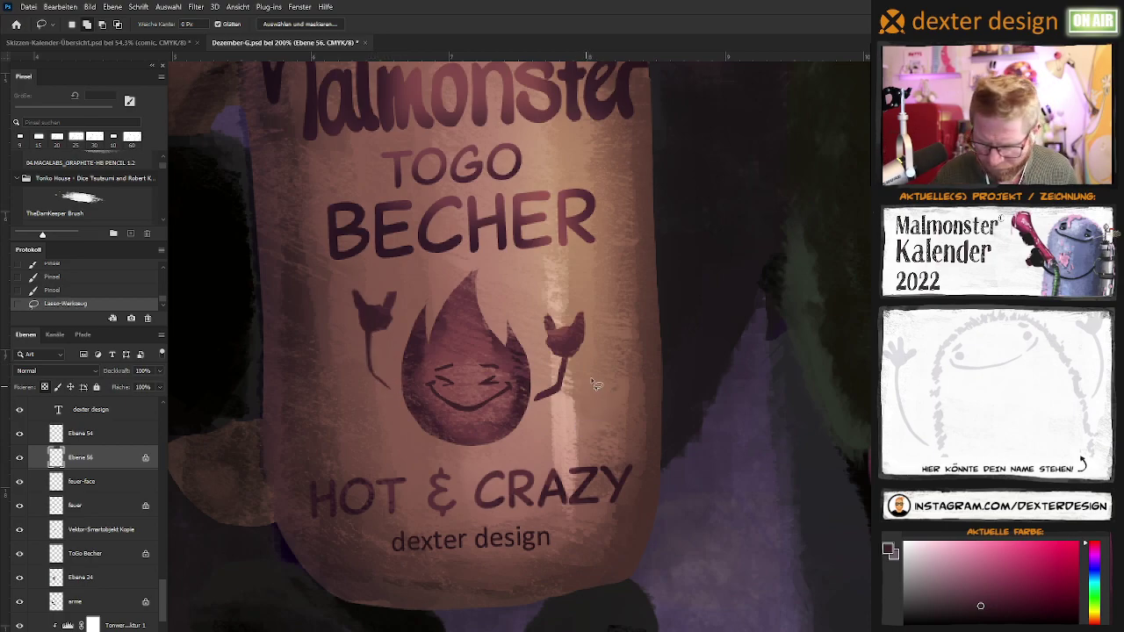
key(ctrl+d)
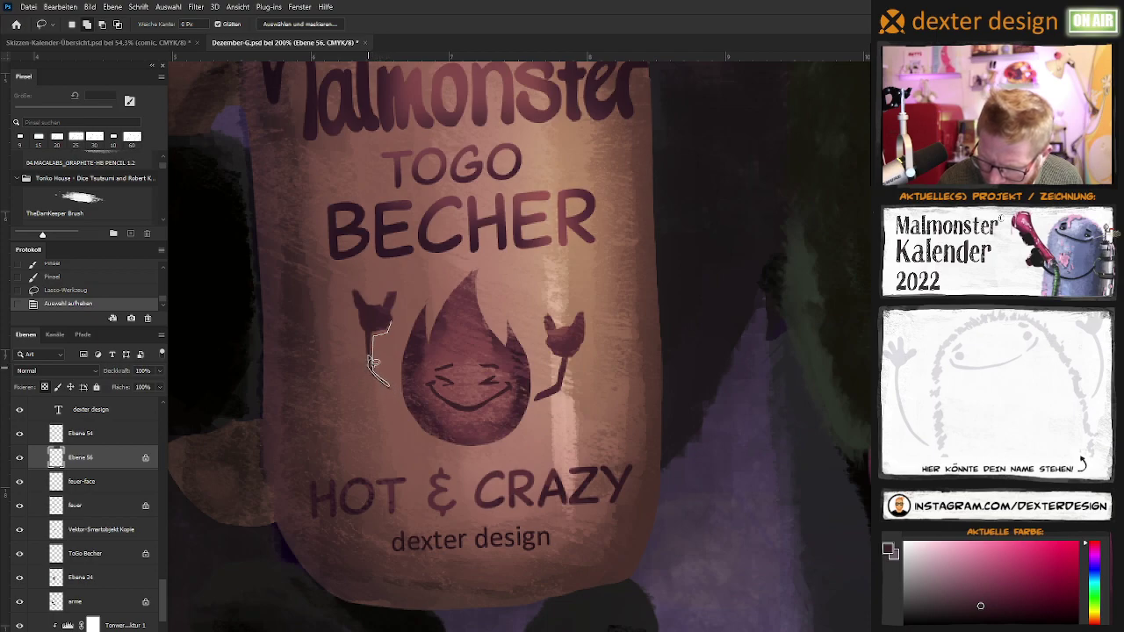
drag(373, 335, 380, 329)
Repaint the selected left devil arm darker with a 20 px brush and deselect
key(i)
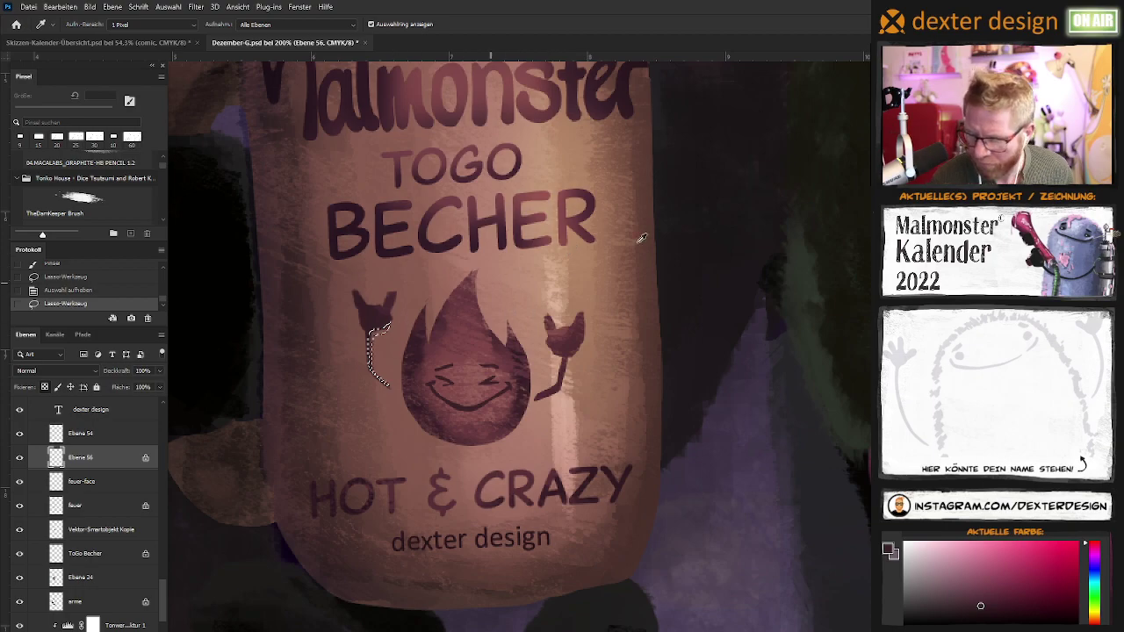
key(b)
drag(378, 331, 395, 340)
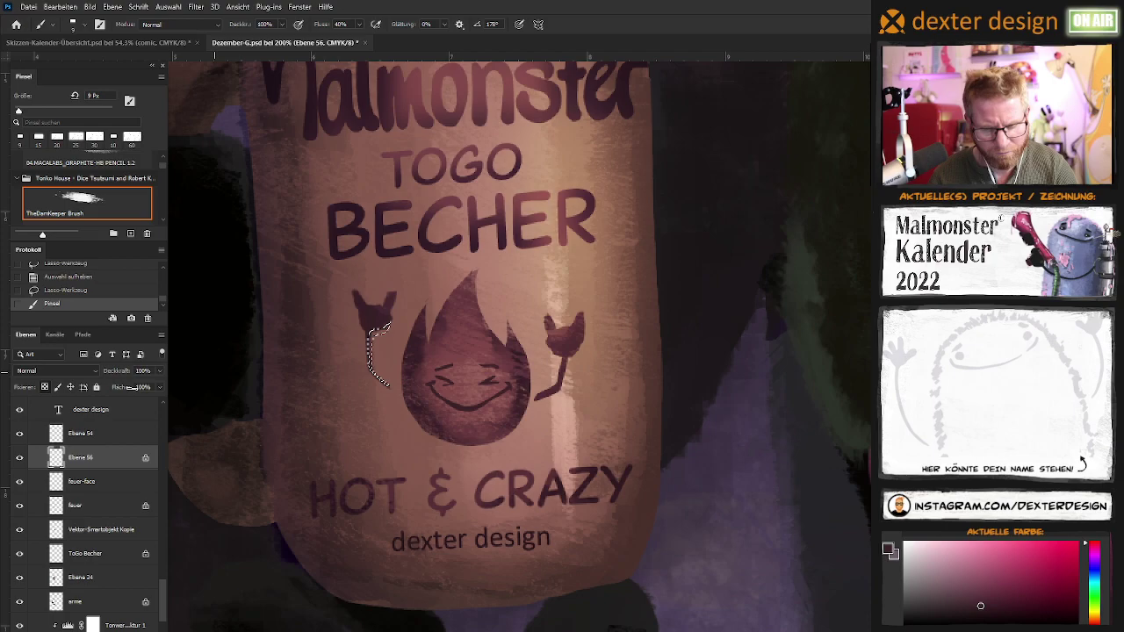
key(Delete)
key(bracketright)
key(bracketright)
drag(376, 332, 387, 385)
key(ctrl+d)
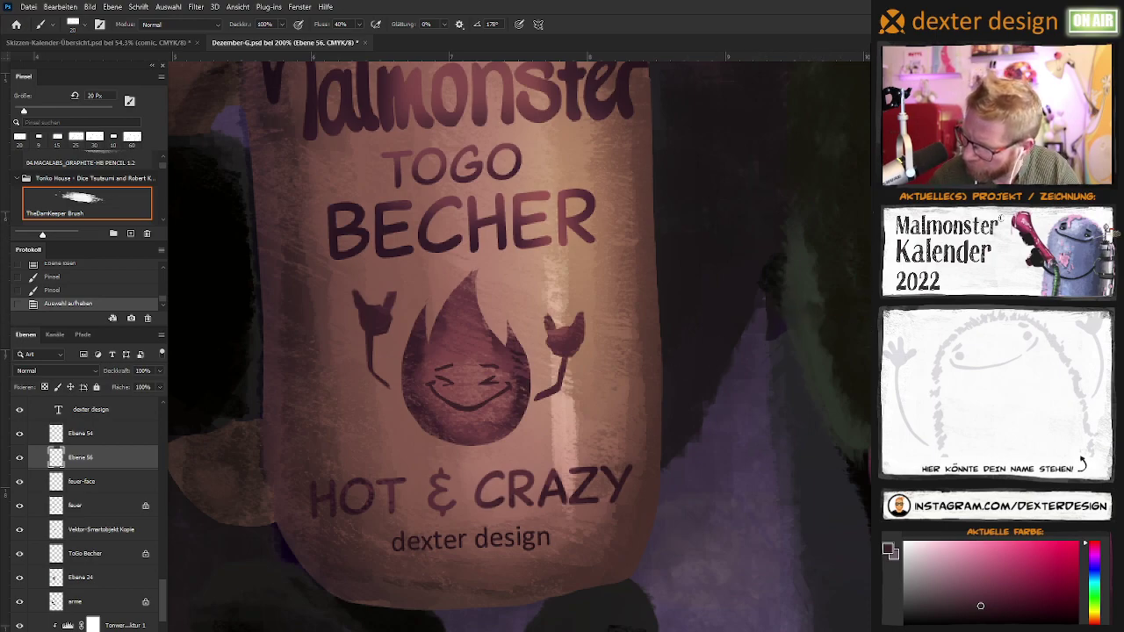
key(l)
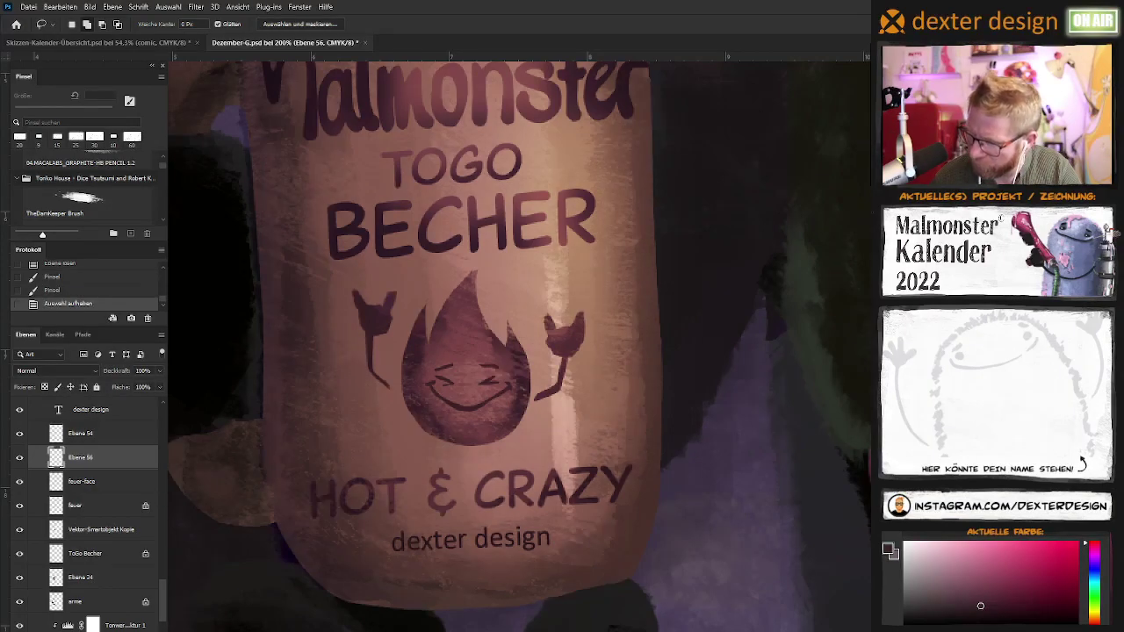
Zoom out to the full December scene and flip the canvas horizontally to check composition
key(z)
mouse_move(665, 377)
mouse_down()
mouse_move(630, 453)
mouse_move(637, 417)
mouse_move(537, 389)
mouse_up()
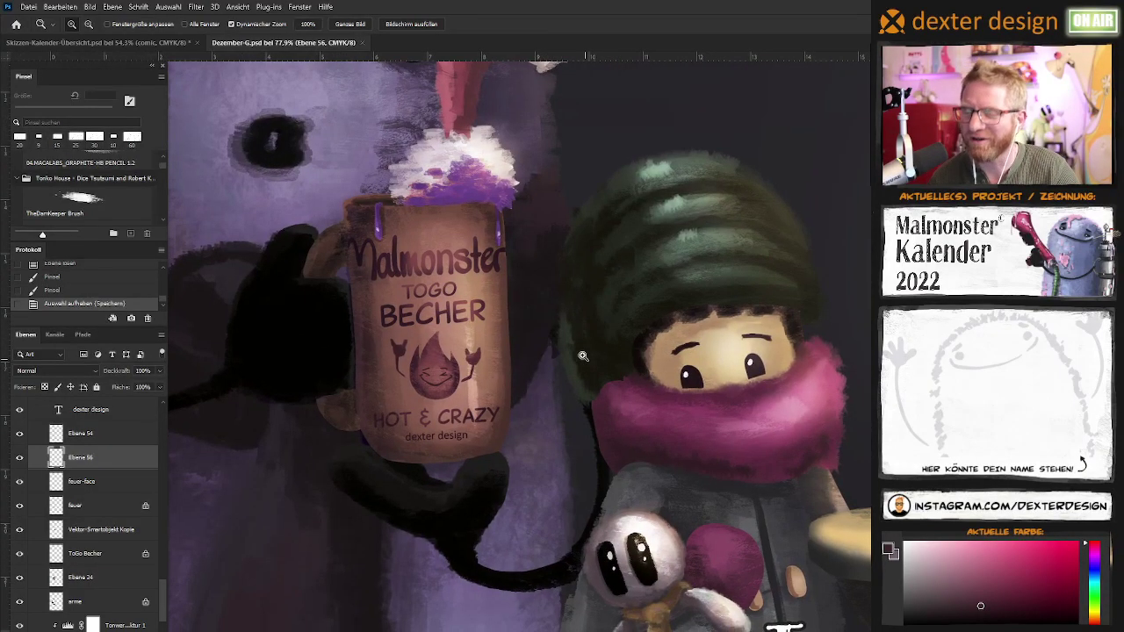
alt+click(585, 366)
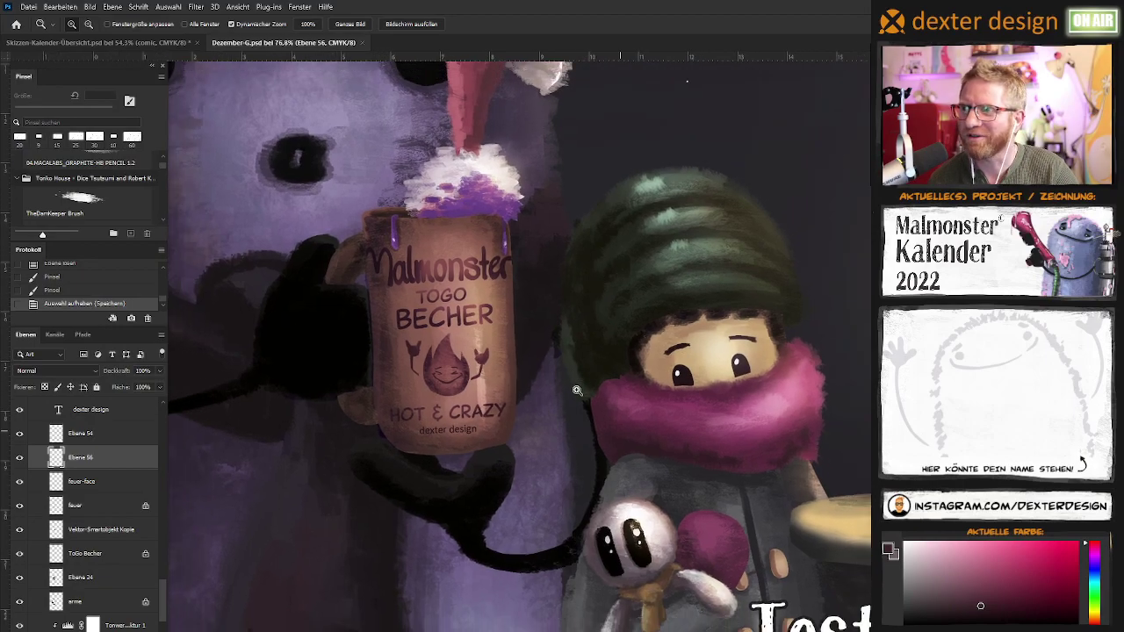
drag(564, 418, 543, 416)
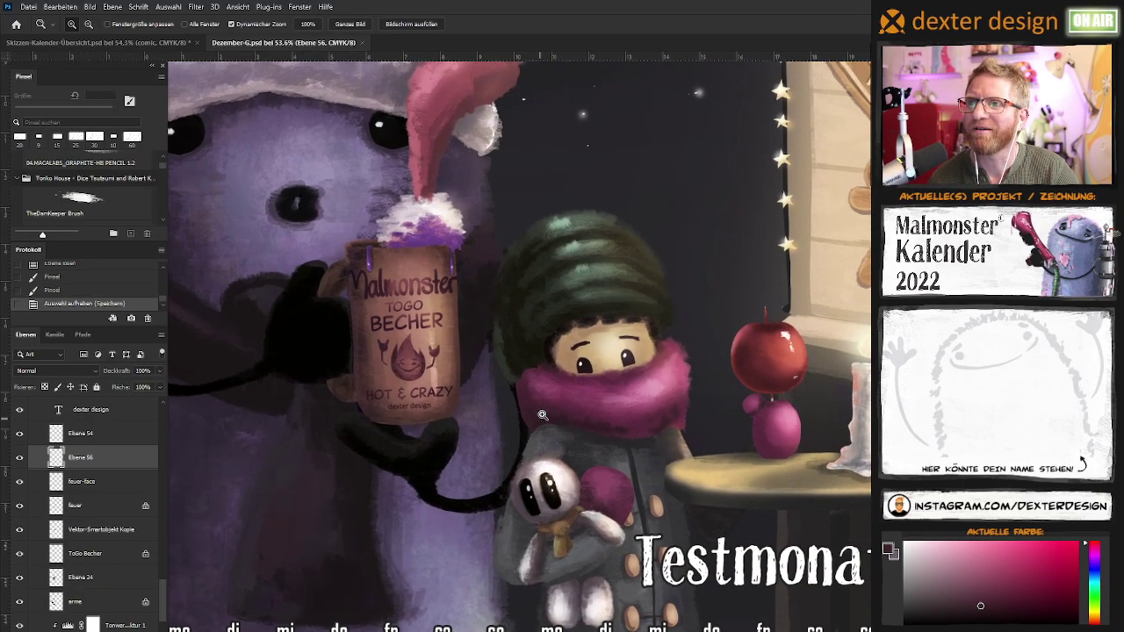
alt+click(548, 399)
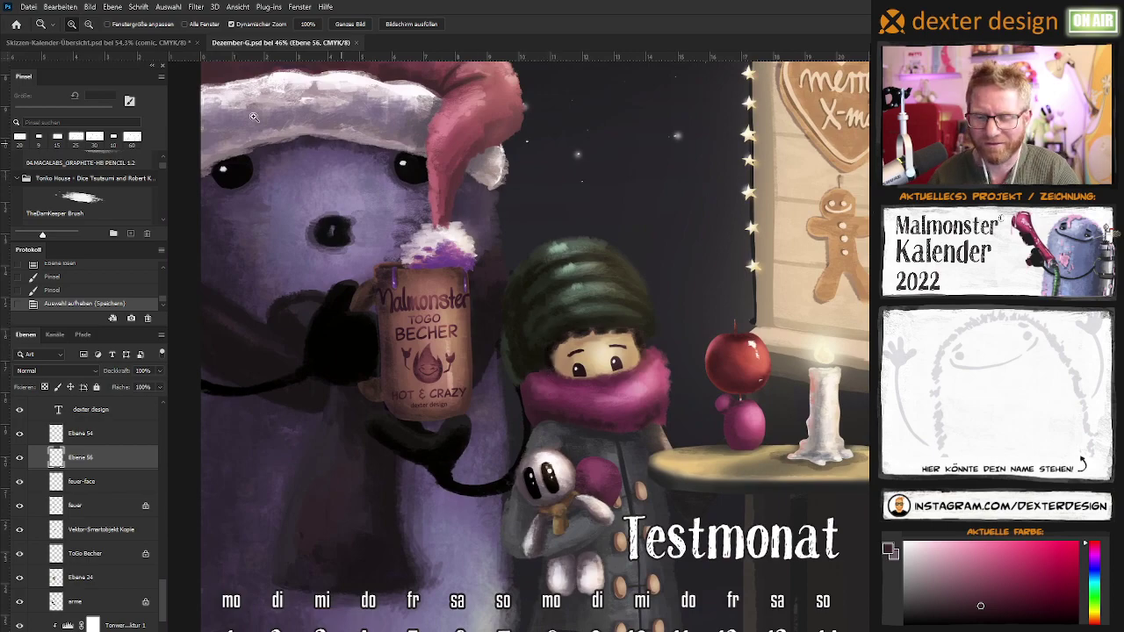
click(27, 6)
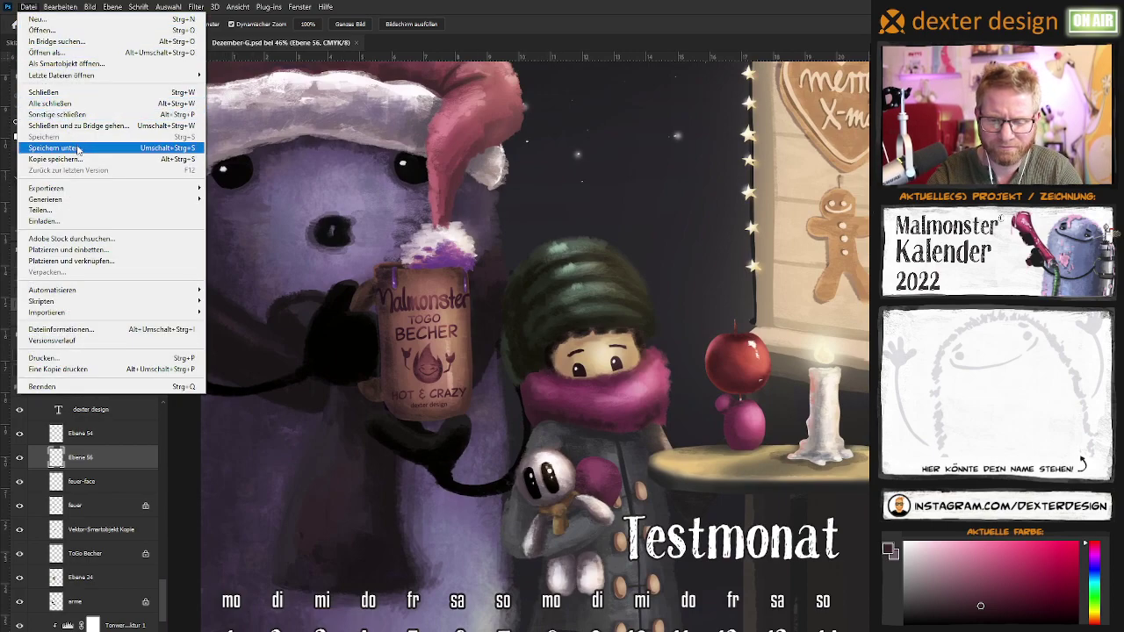
mouse_move(111, 117)
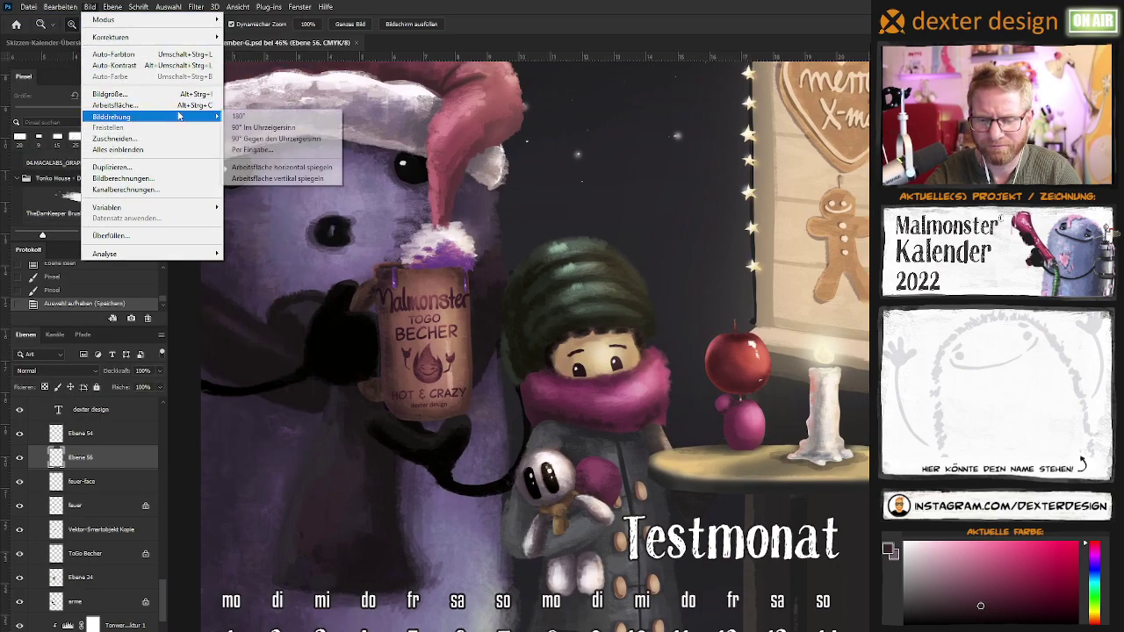
click(275, 167)
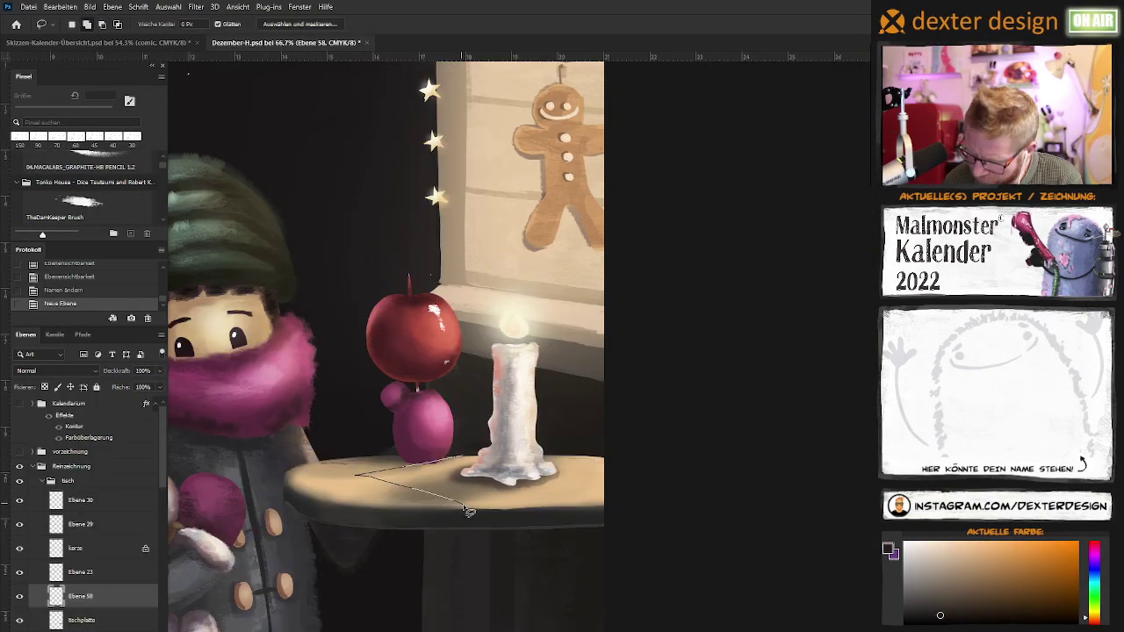
Lasso a selection around the table and candle, retracing the edge below the table
drag(468, 520, 483, 565)
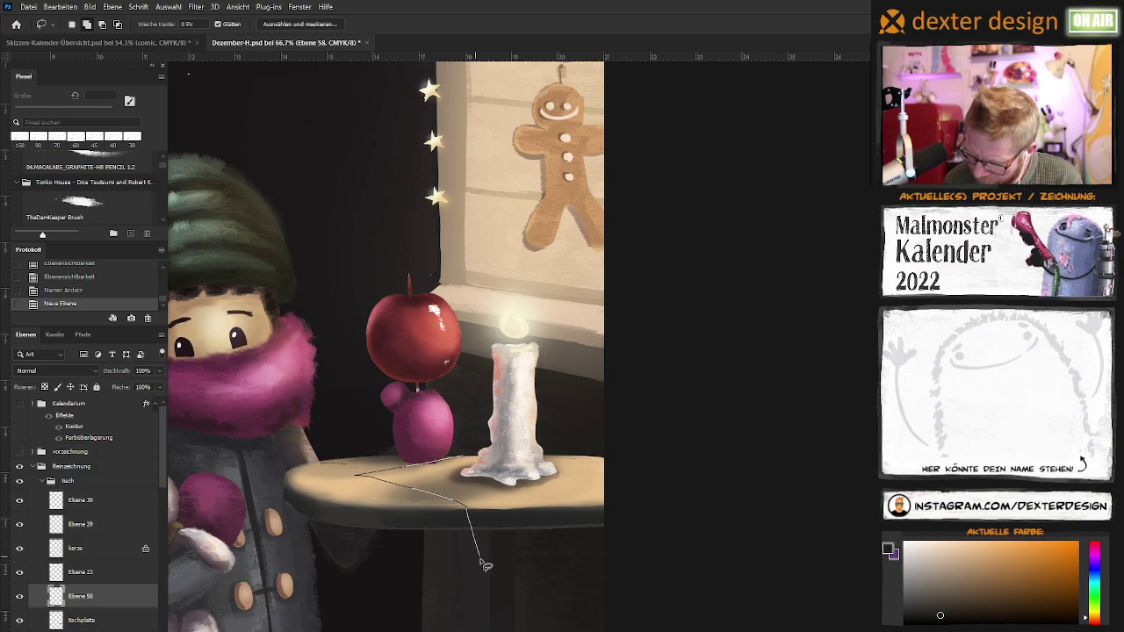
drag(503, 606, 510, 596)
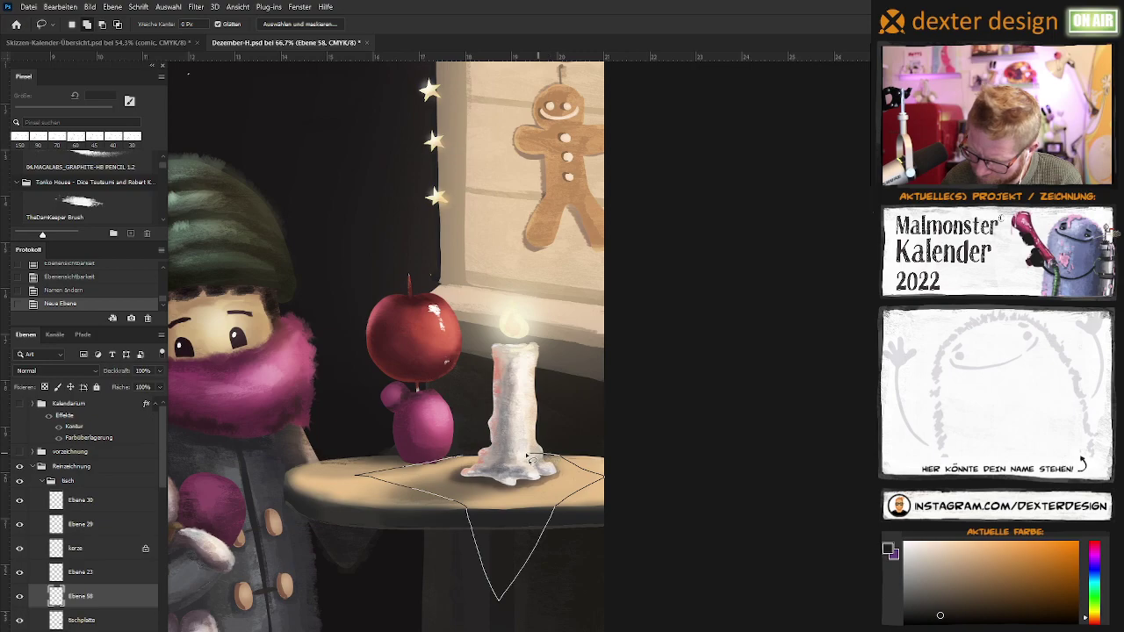
click(472, 457)
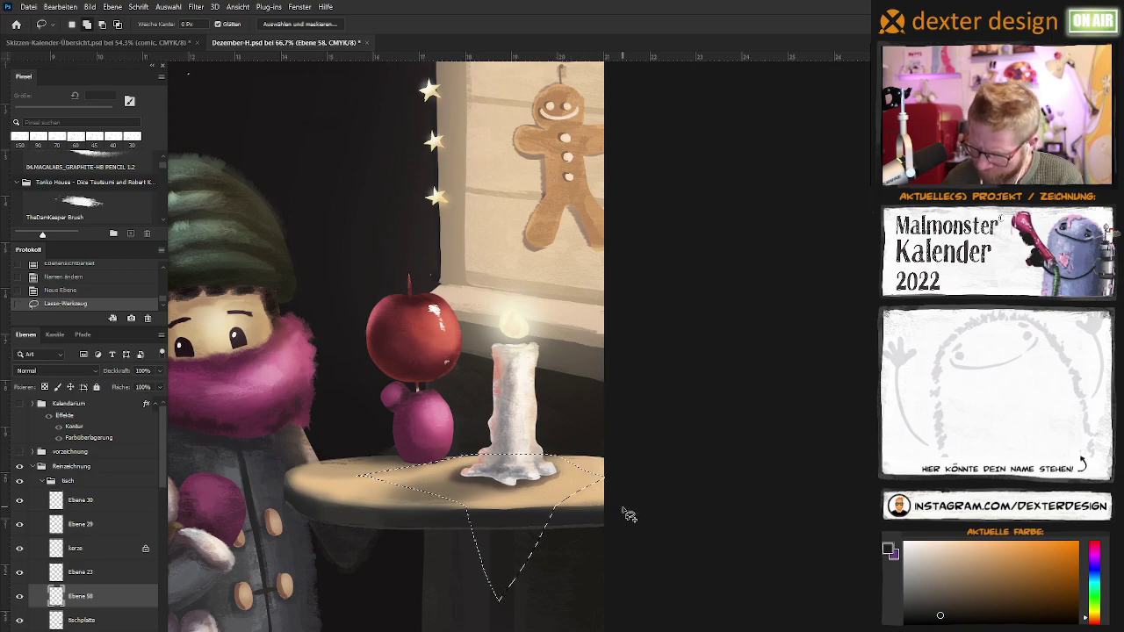
drag(612, 562, 557, 515)
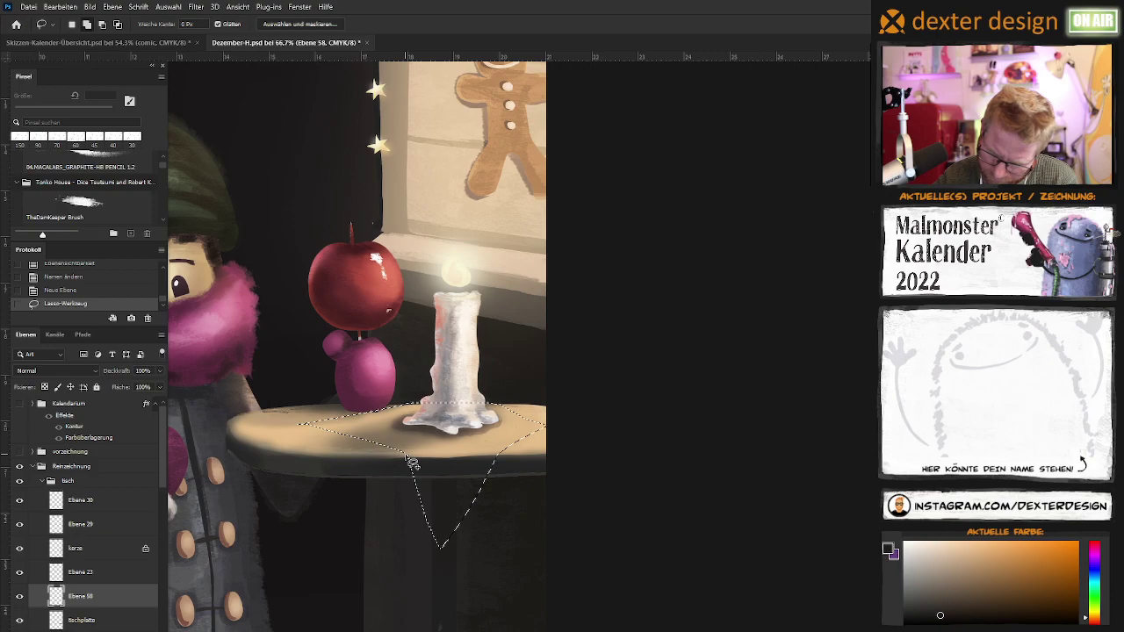
mouse_move(428, 511)
mouse_down()
mouse_move(455, 563)
mouse_move(499, 511)
mouse_move(505, 476)
mouse_move(541, 426)
mouse_move(499, 406)
mouse_up()
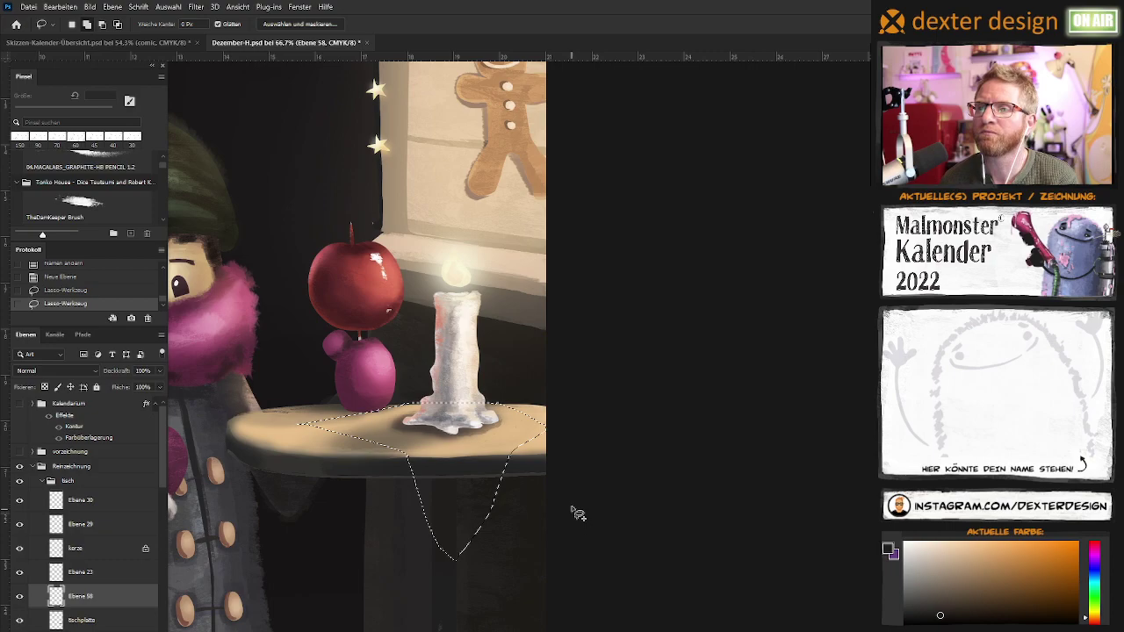
drag(567, 519, 619, 511)
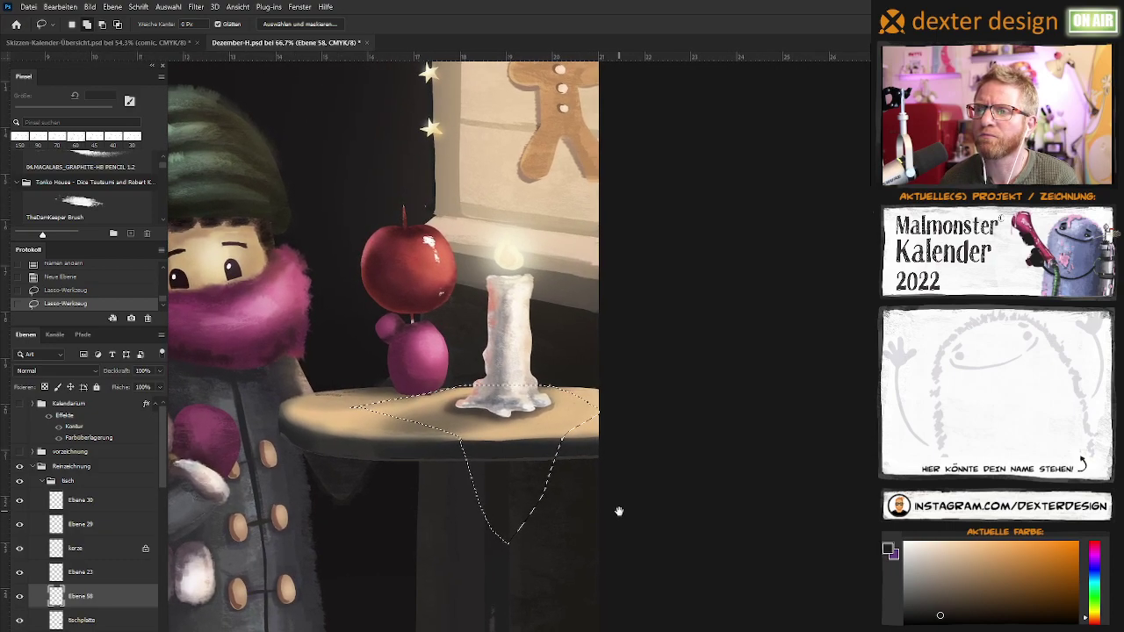
drag(618, 500, 700, 508)
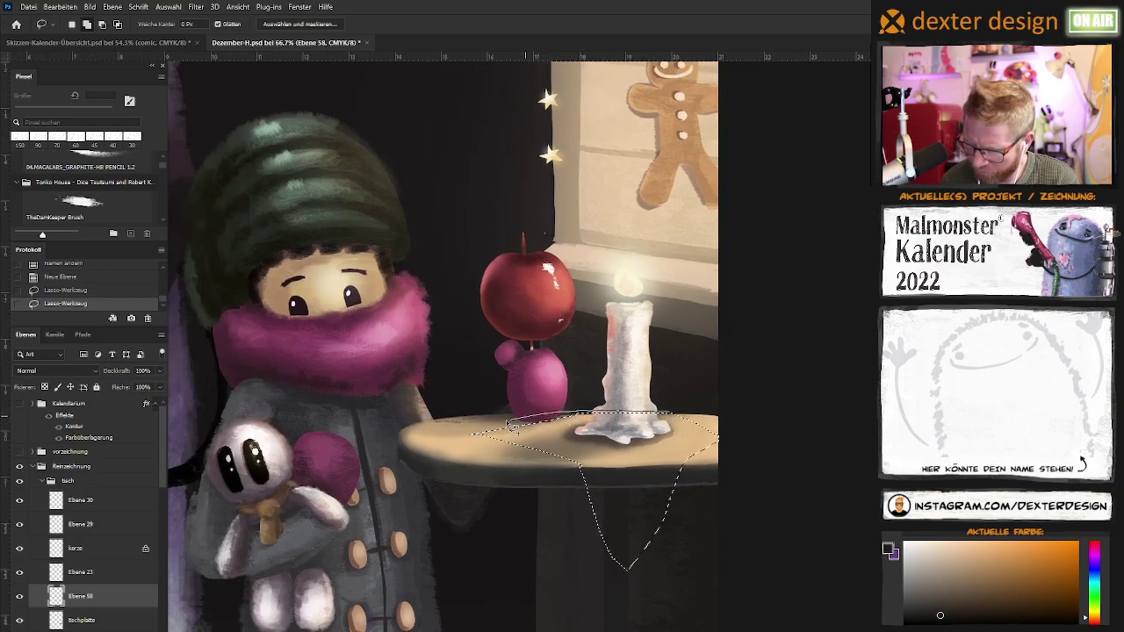
Outline the tabletop edge with polygon points, then discard the tabletop selection
click(400, 437)
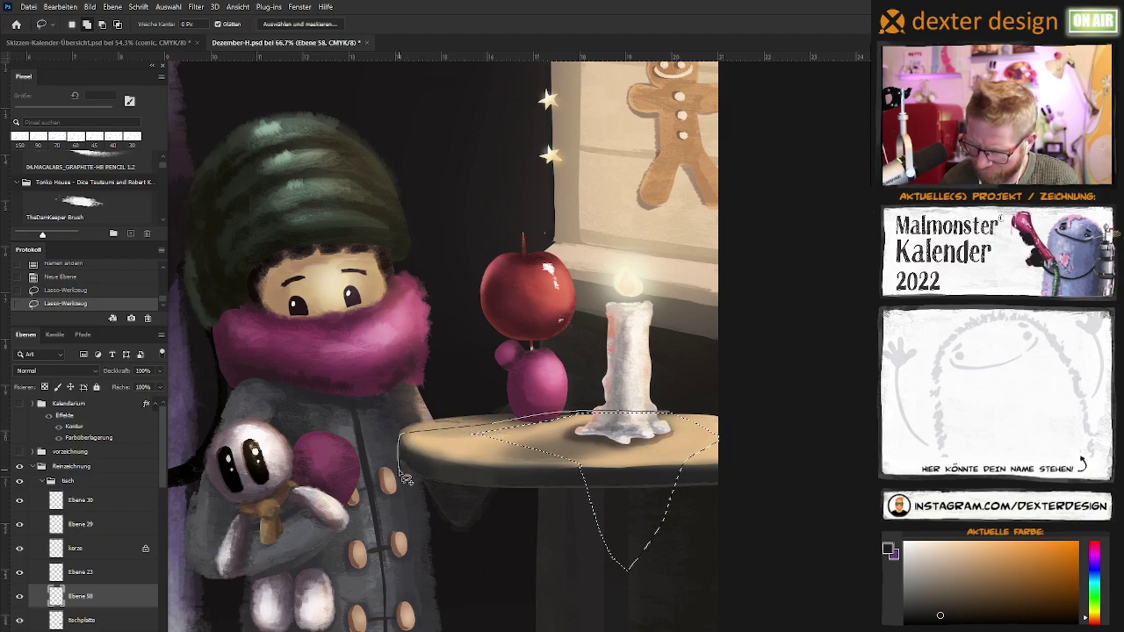
click(401, 466)
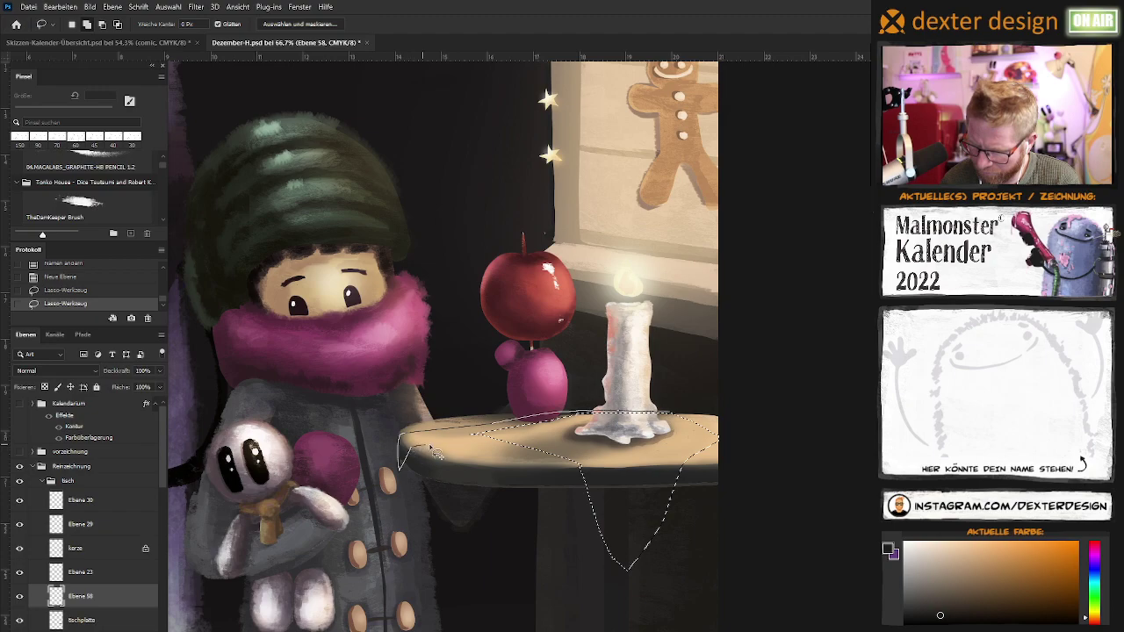
click(578, 469)
click(716, 448)
drag(624, 543, 613, 527)
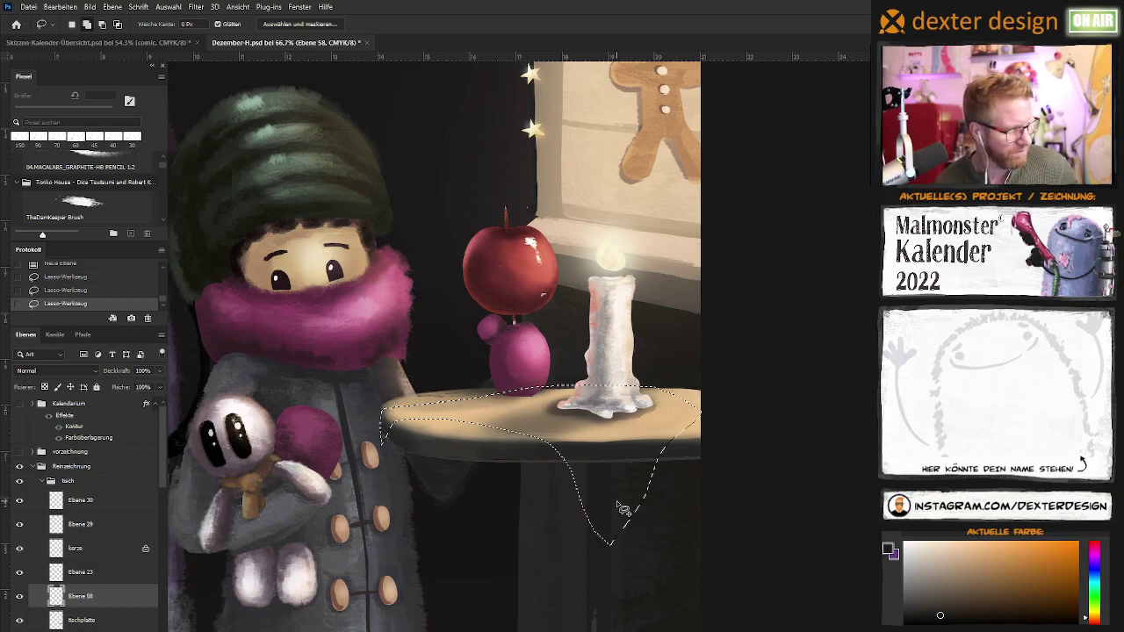
key(ctrl+d)
drag(609, 492, 613, 486)
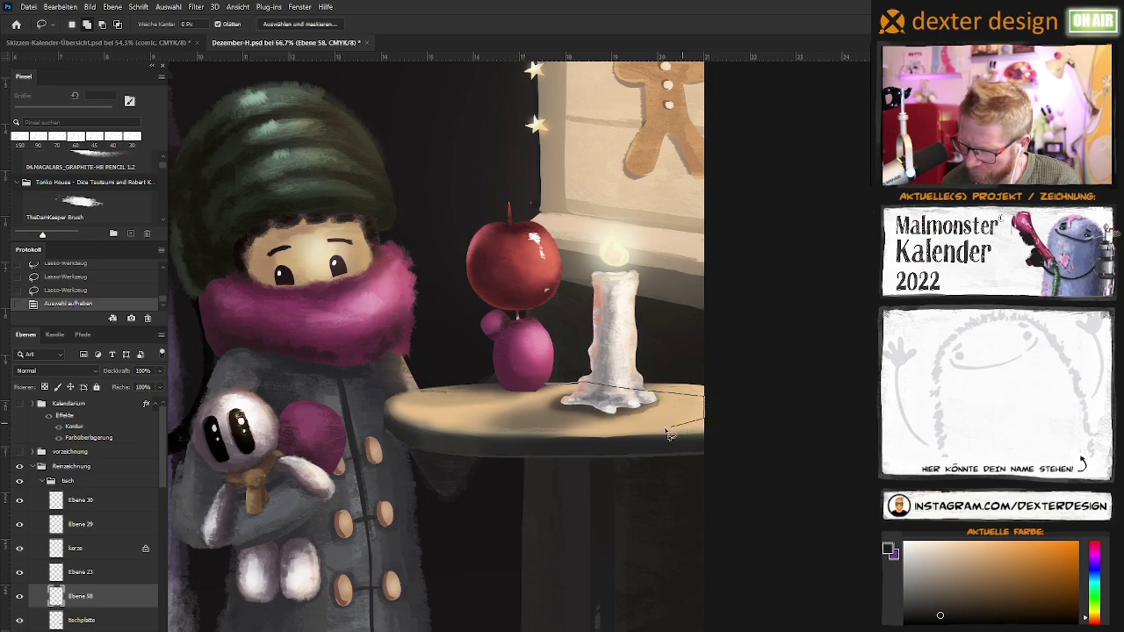
drag(624, 444, 618, 452)
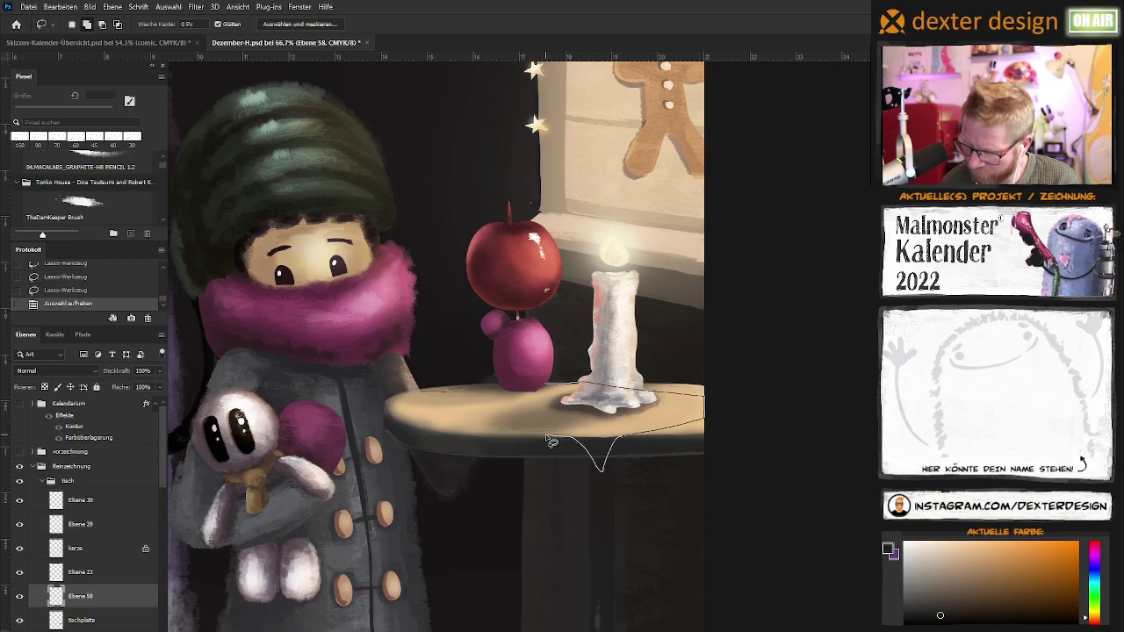
drag(551, 442, 545, 436)
mouse_move(638, 446)
mouse_down()
mouse_move(677, 427)
mouse_move(615, 446)
mouse_move(606, 473)
mouse_move(571, 490)
mouse_move(547, 448)
mouse_move(479, 424)
mouse_move(397, 414)
mouse_move(384, 477)
mouse_move(388, 413)
mouse_move(454, 400)
mouse_up()
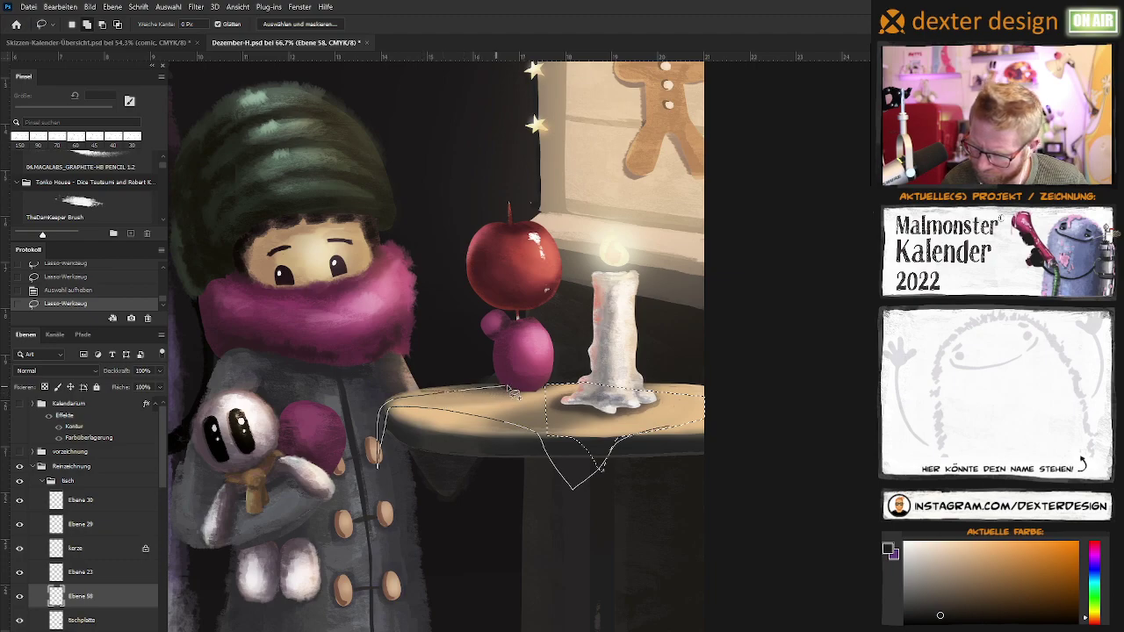
drag(569, 397, 665, 459)
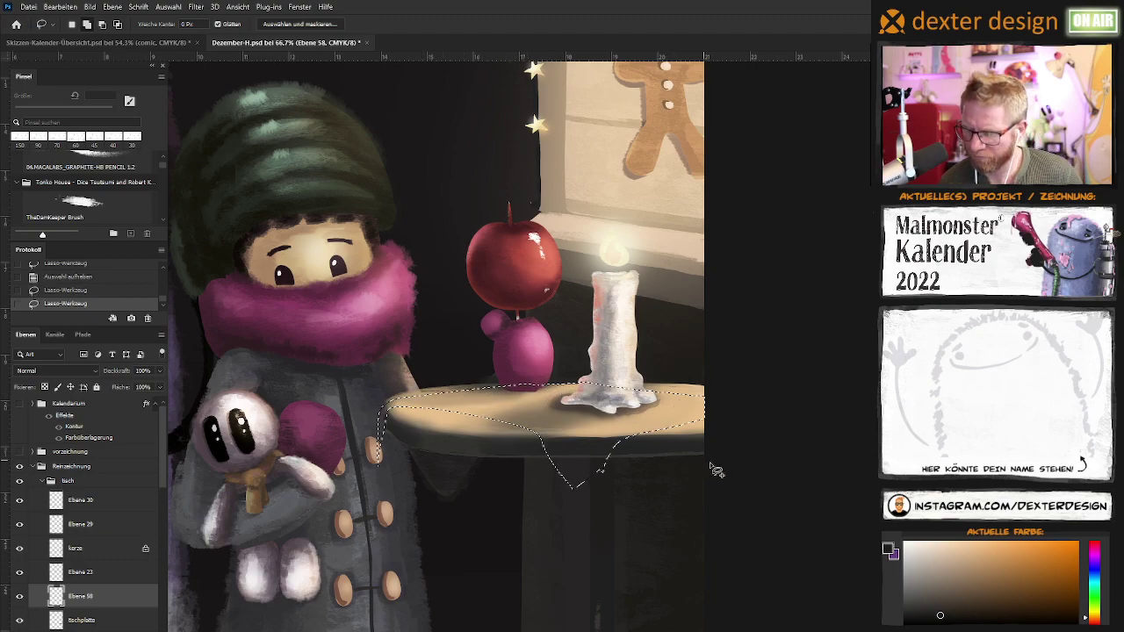
drag(684, 496, 670, 499)
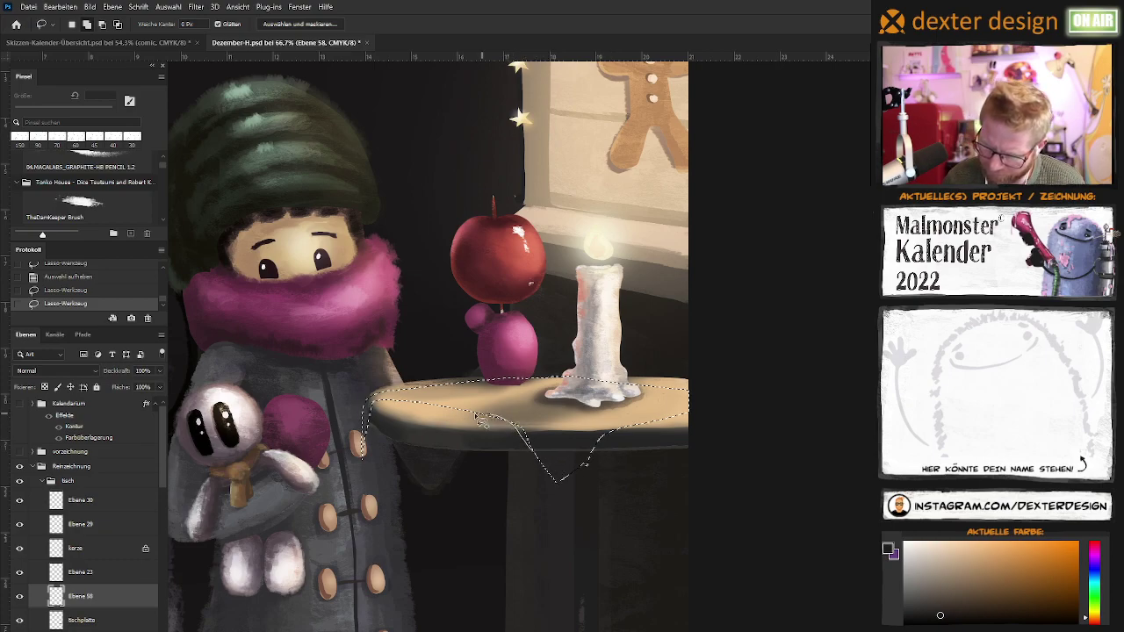
drag(431, 419, 366, 444)
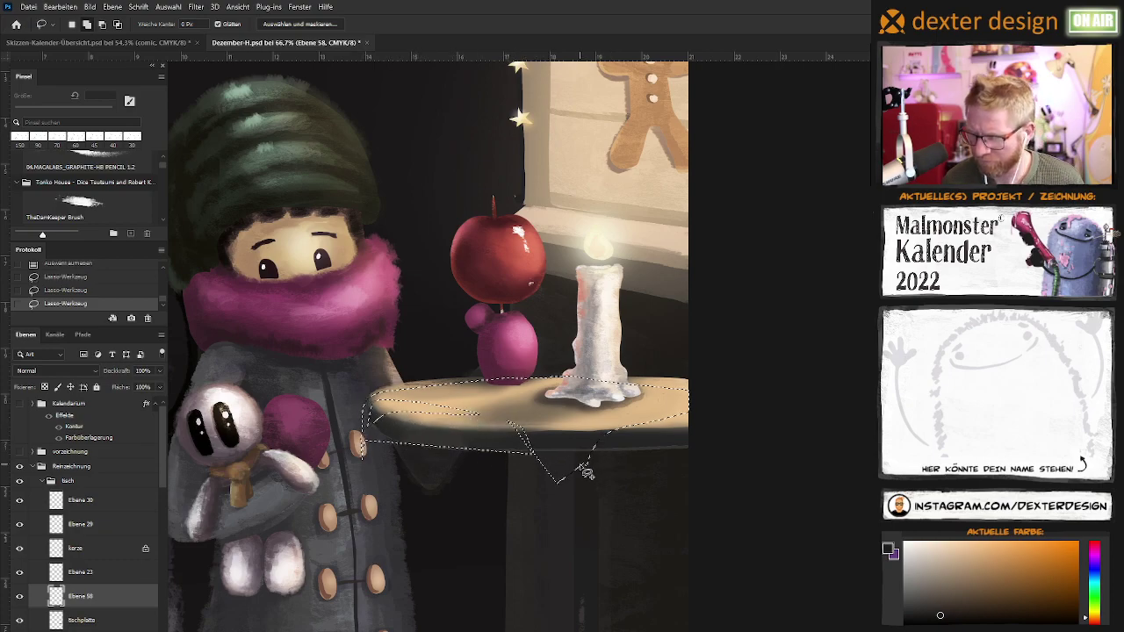
key(ctrl+z)
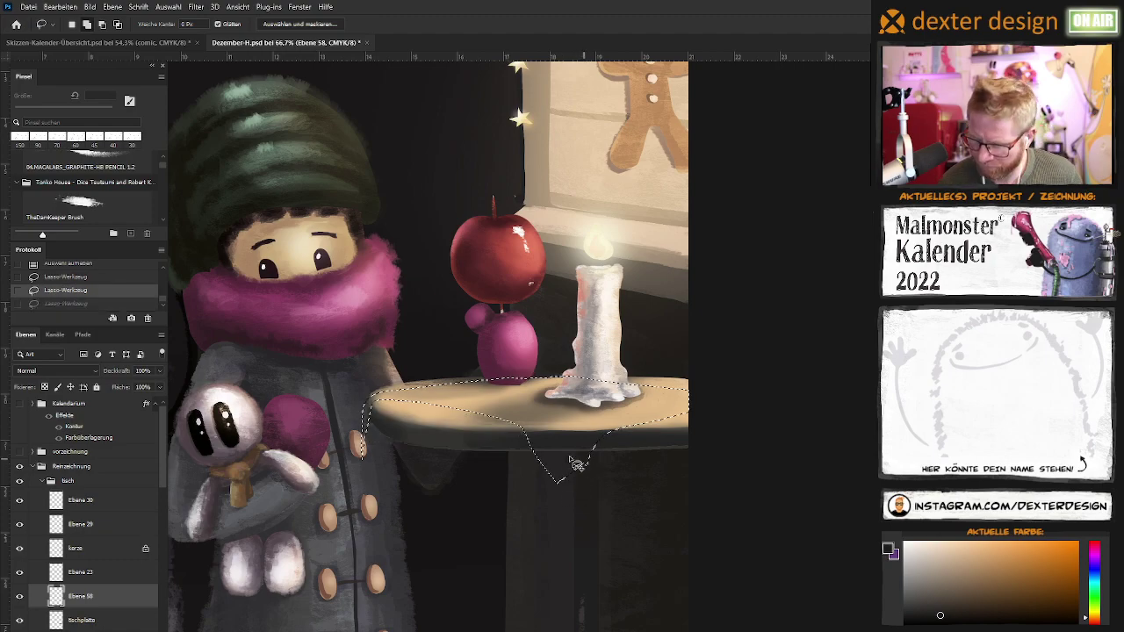
drag(562, 487, 457, 425)
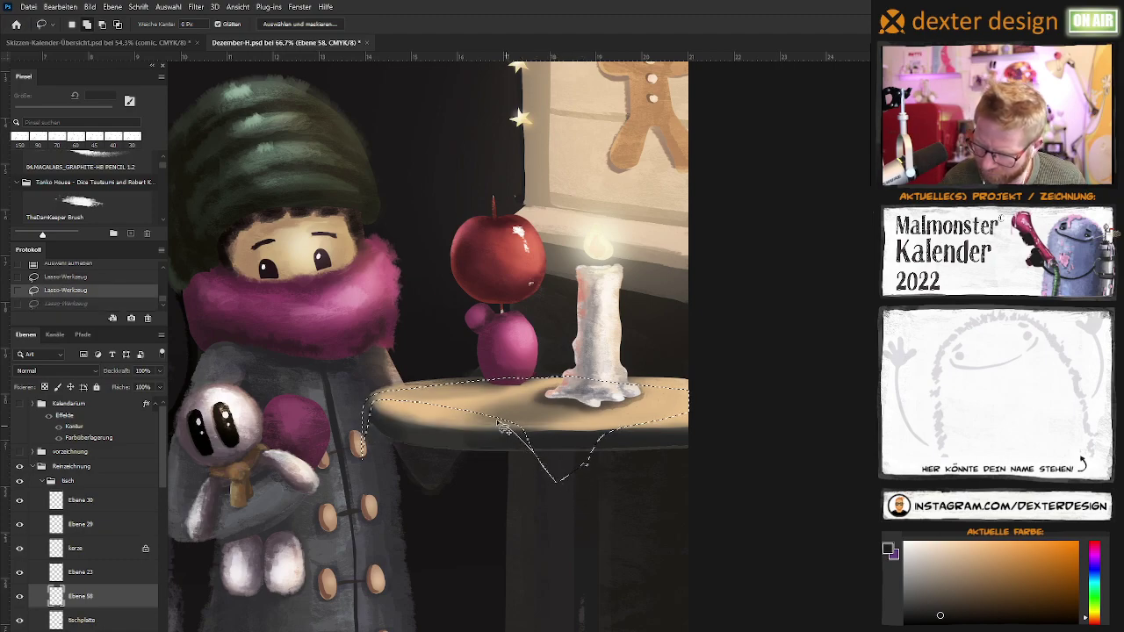
mouse_move(457, 425)
mouse_down()
mouse_move(374, 411)
mouse_move(540, 417)
mouse_up()
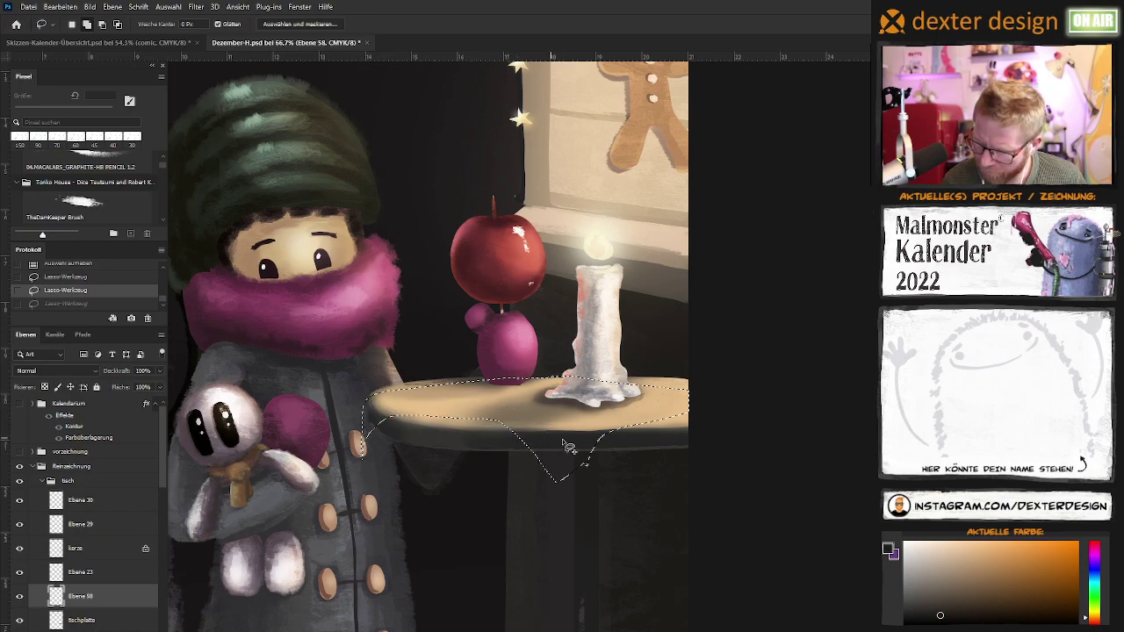
scroll(597, 502, up, 1)
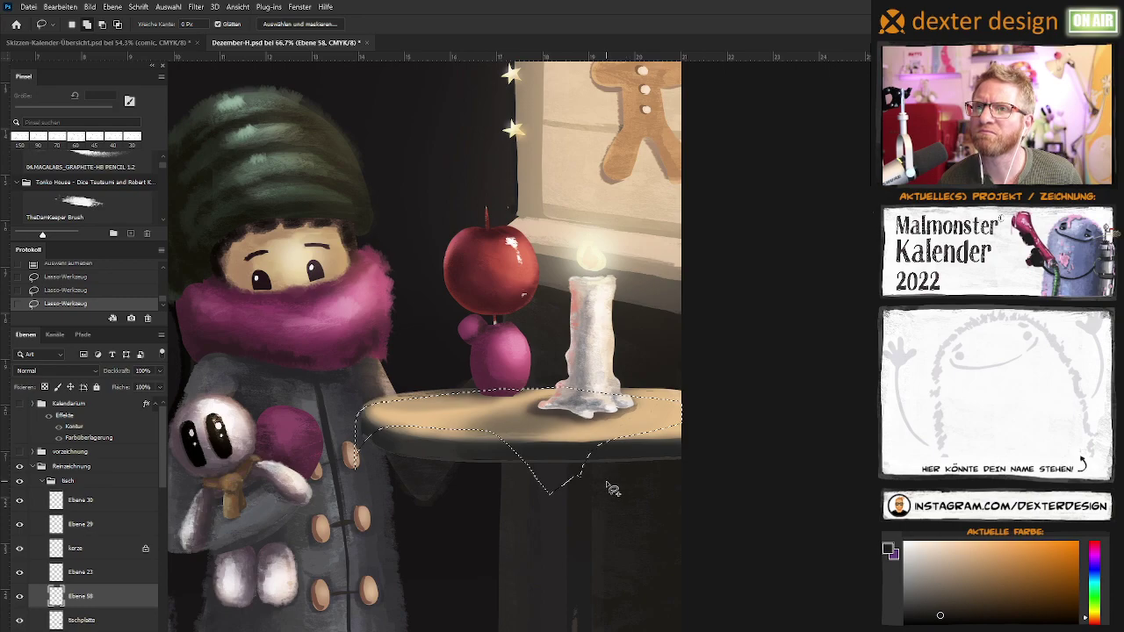
key(ctrl+d)
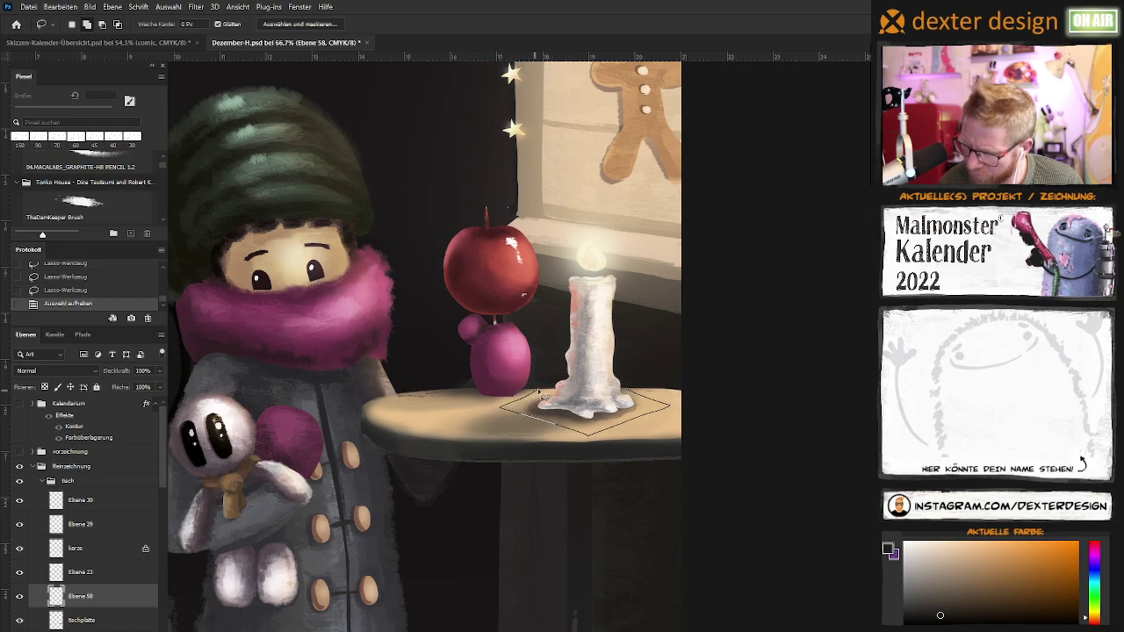
Close the diamond around the candle base, set Multiplizieren blending, and paint it green
click(622, 393)
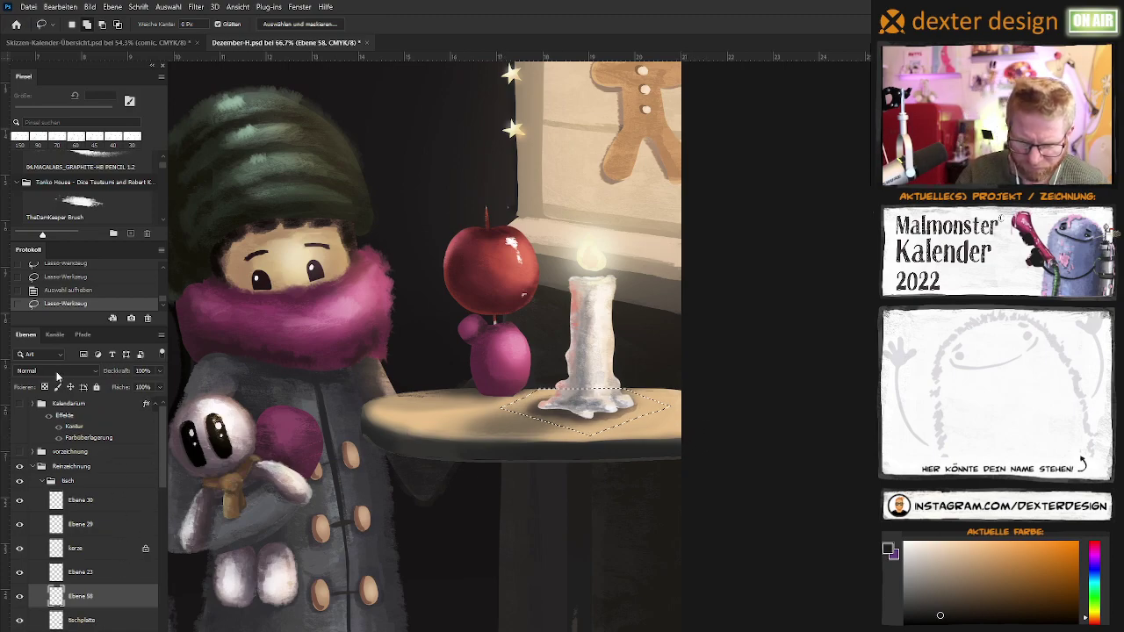
click(53, 370)
click(39, 415)
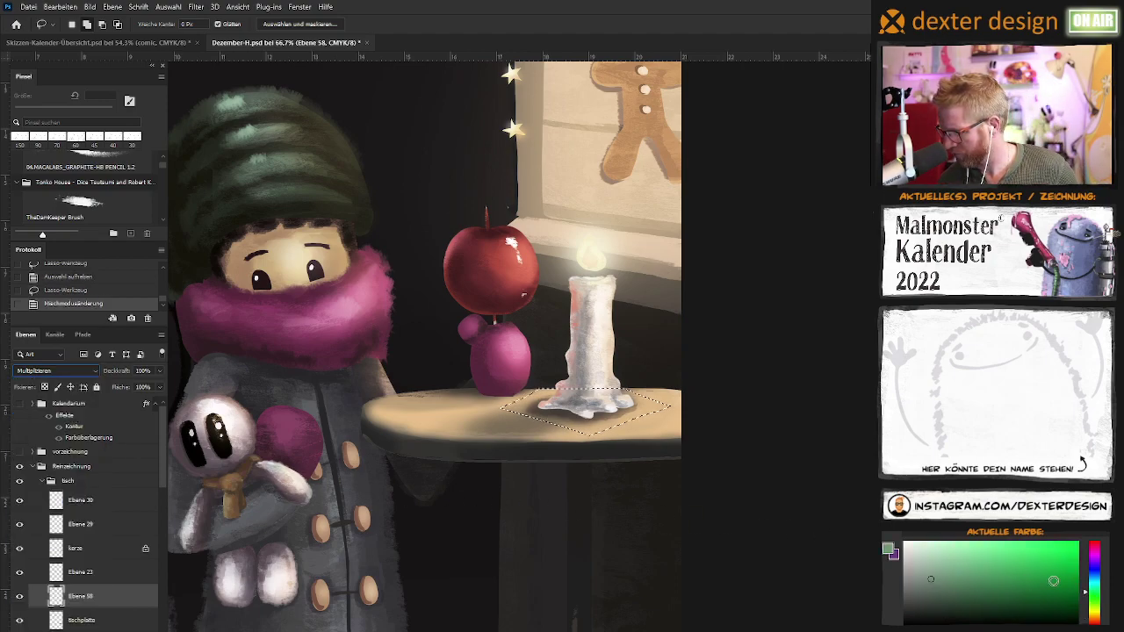
key(b)
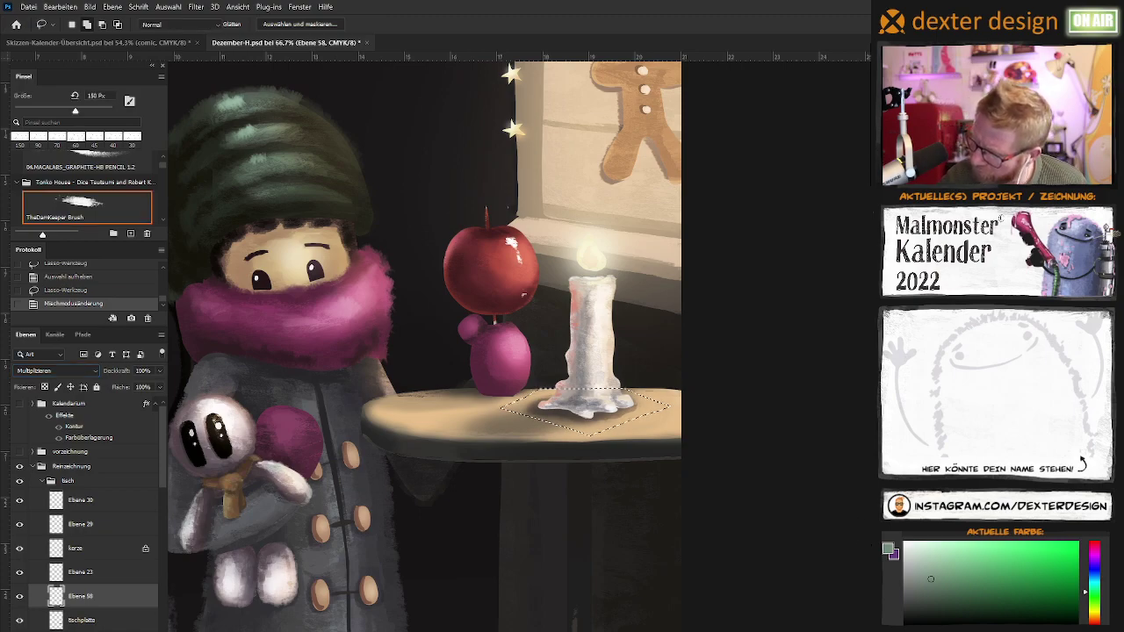
drag(627, 419, 654, 405)
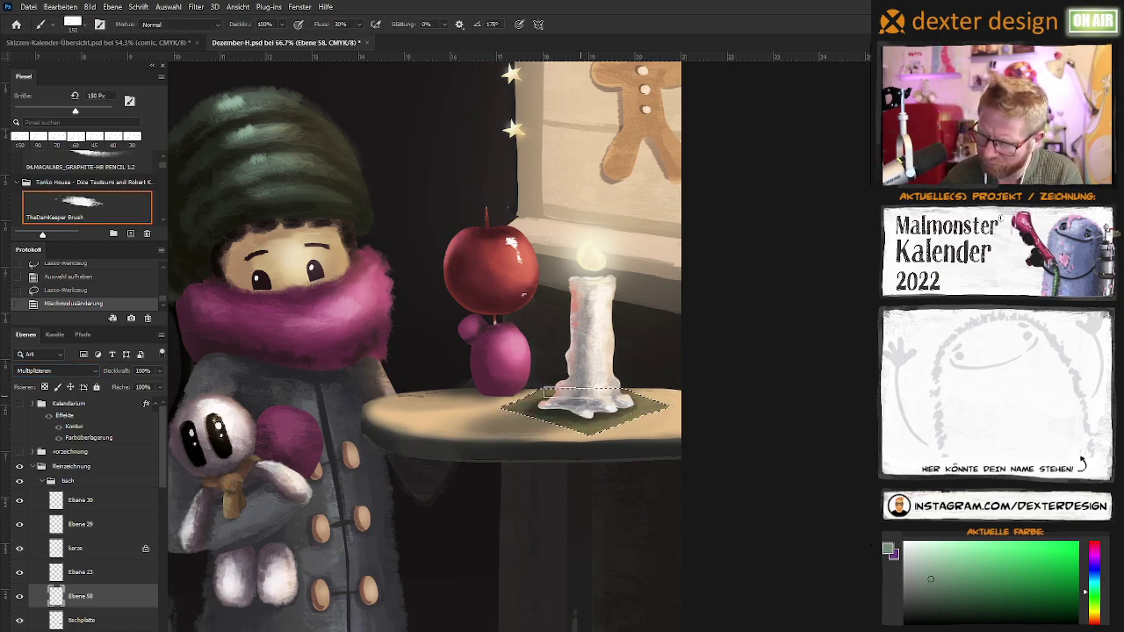
drag(496, 507, 586, 488)
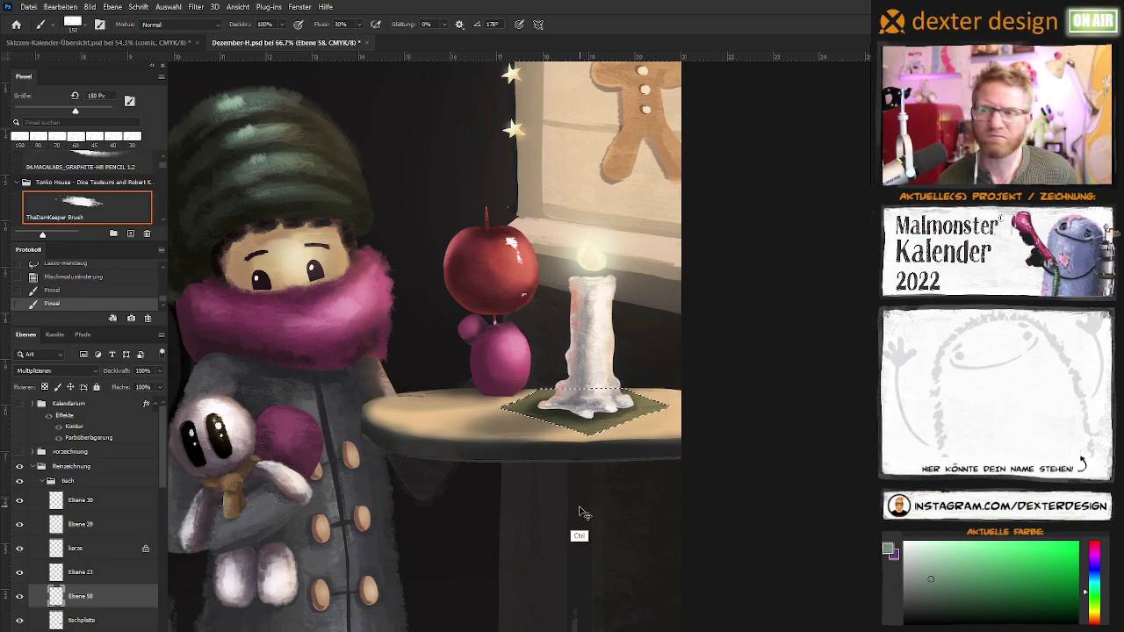
key(ctrl+d)
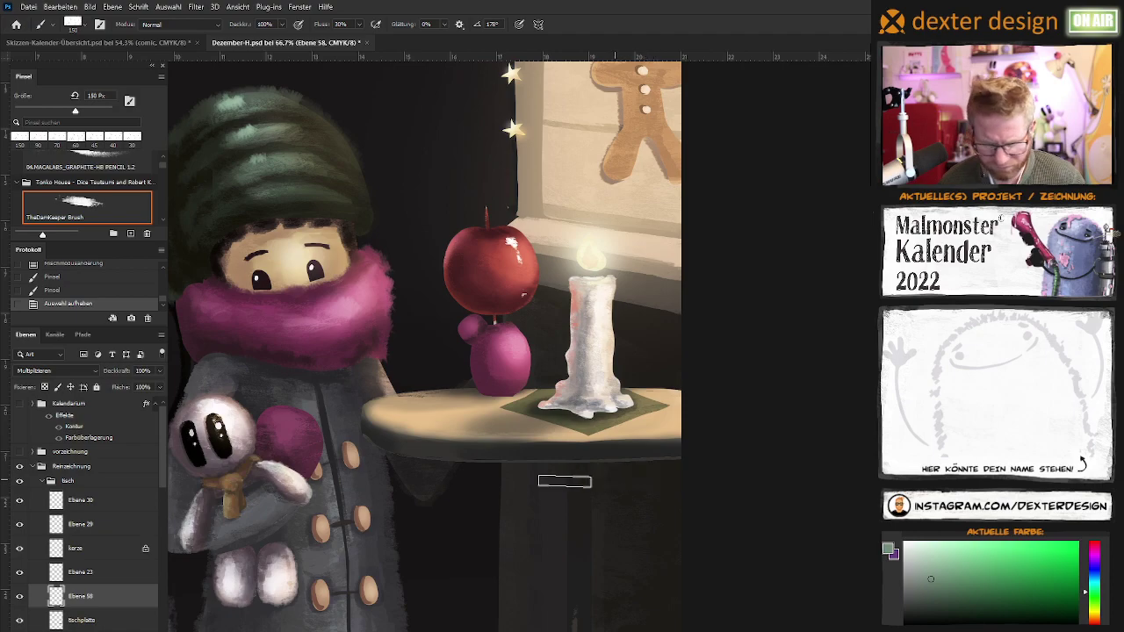
Toggle Ebene 58 to compare, then sample tabletop tan on tischplatte and undo a test stroke
scroll(162, 494, down, 3)
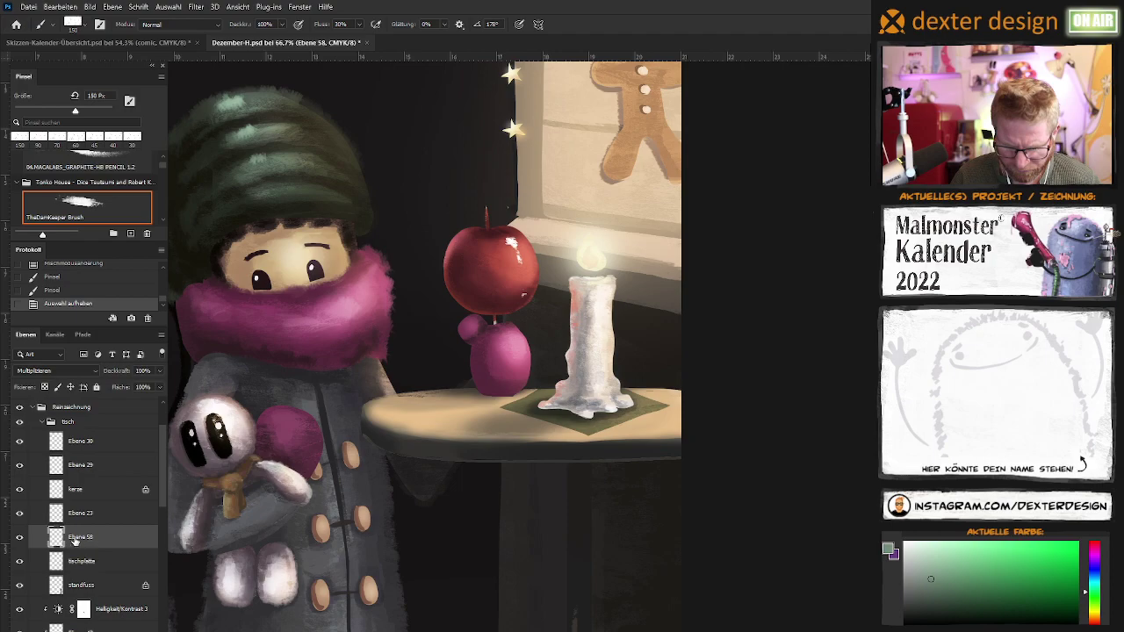
click(21, 537)
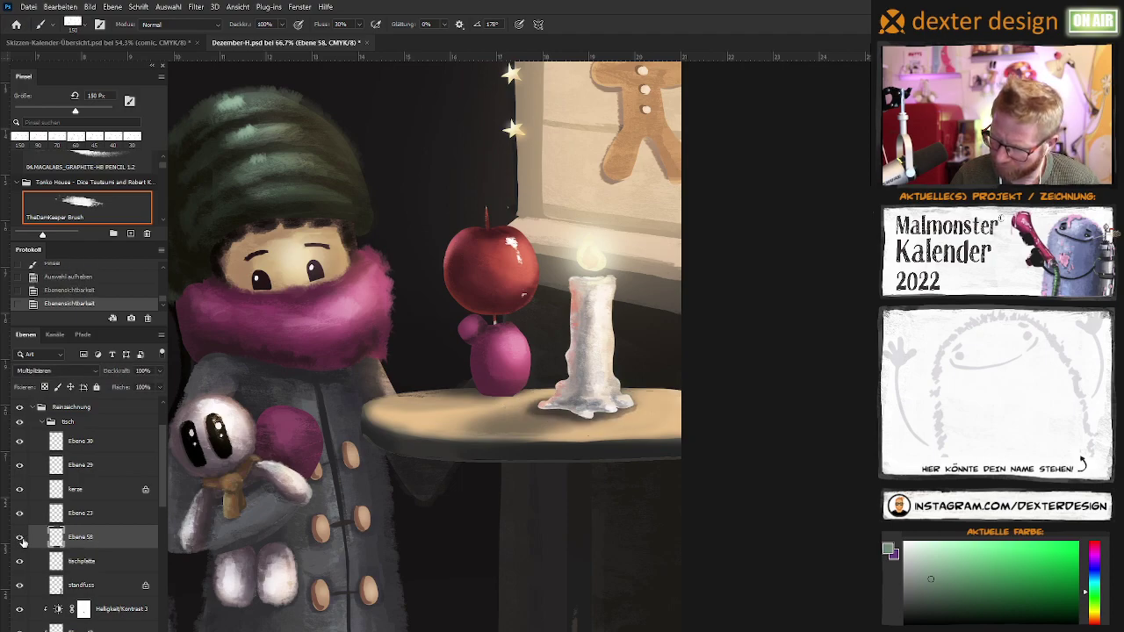
click(22, 538)
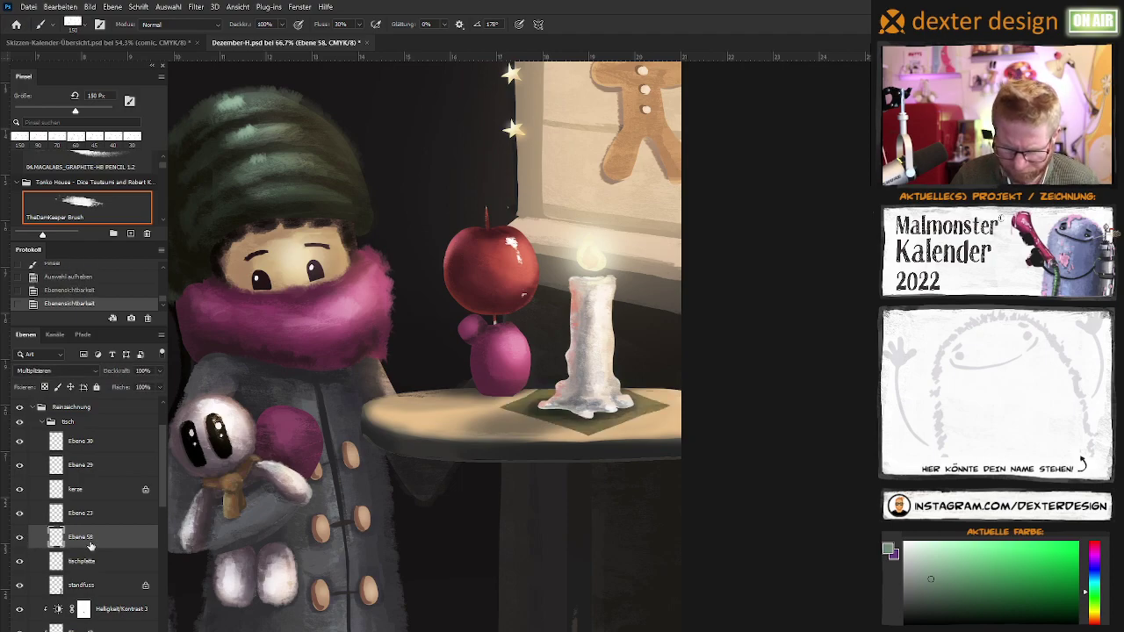
click(105, 566)
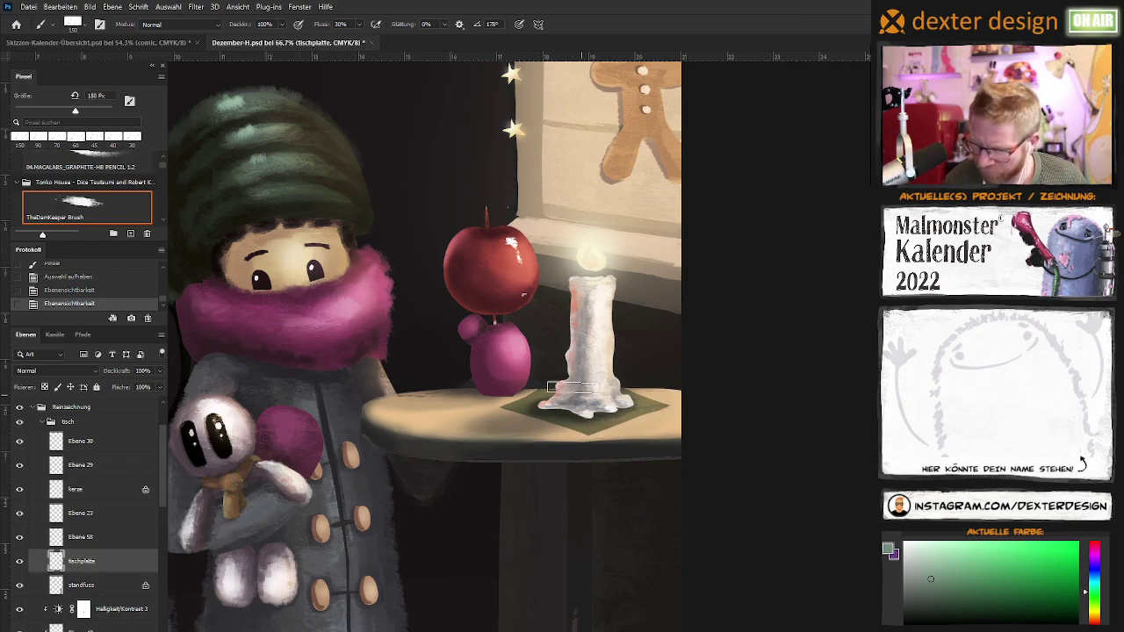
key(alt)
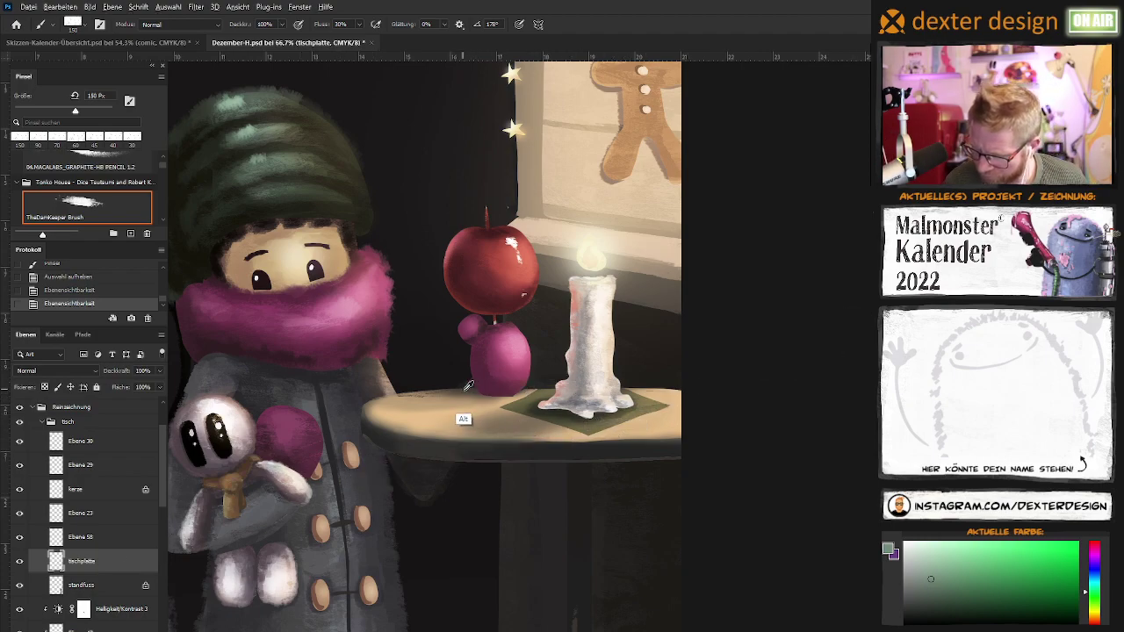
alt+click(479, 387)
drag(537, 415, 506, 409)
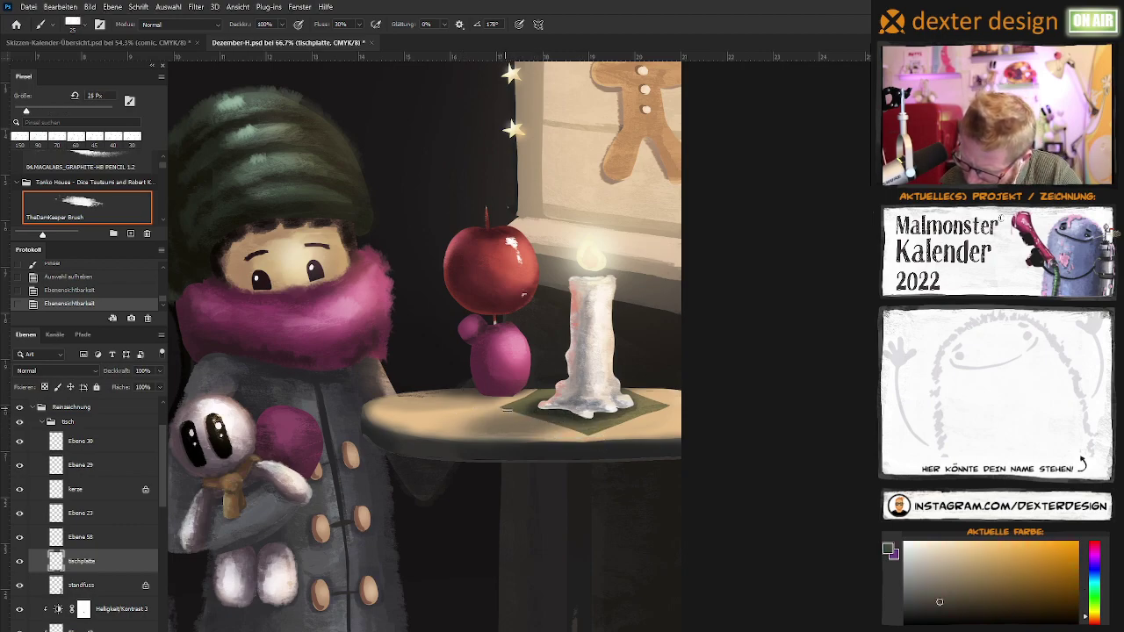
click(532, 419)
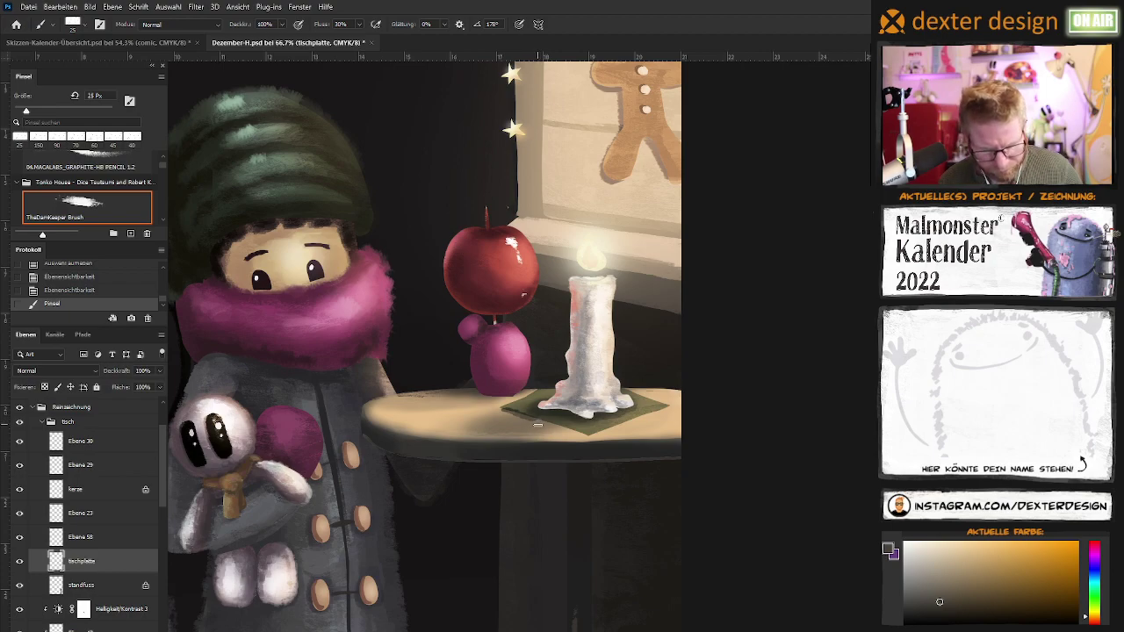
key(ctrl)
key(ctrl+z)
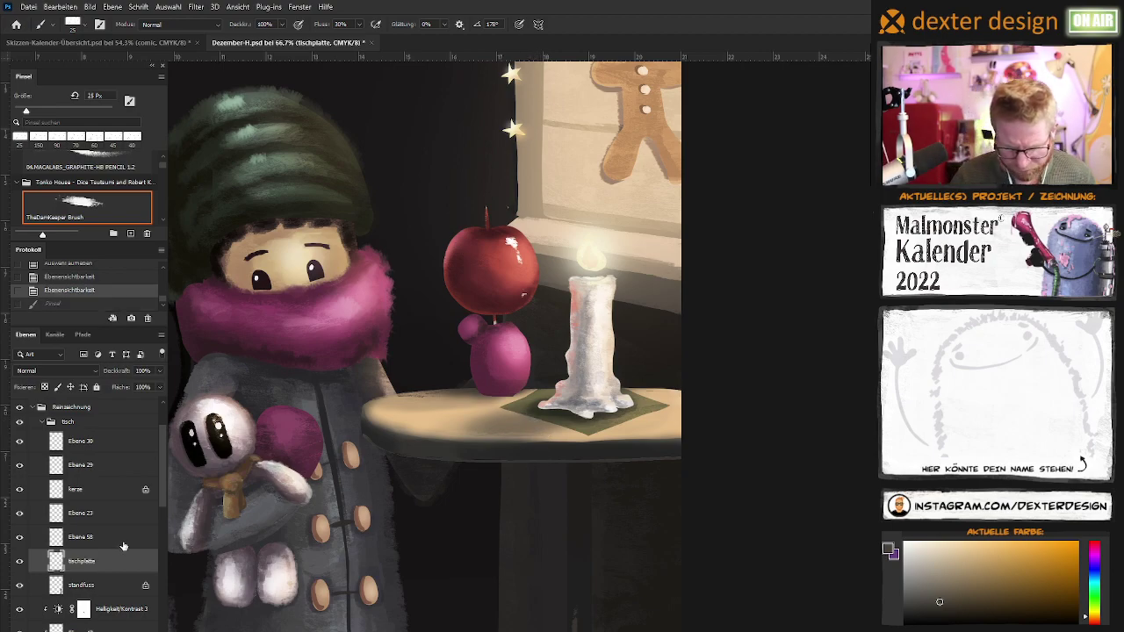
Recheck the mat by toggling Ebene 58, reselect tischplatte, and zoom in on the candle base
ctrl+click(538, 434)
click(20, 538)
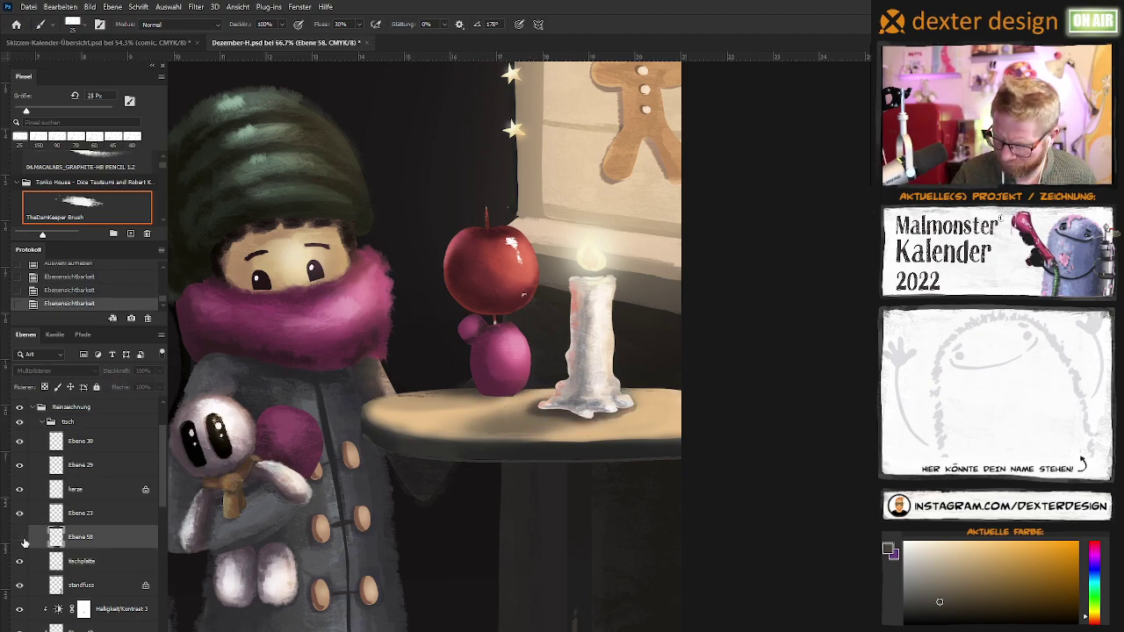
click(20, 538)
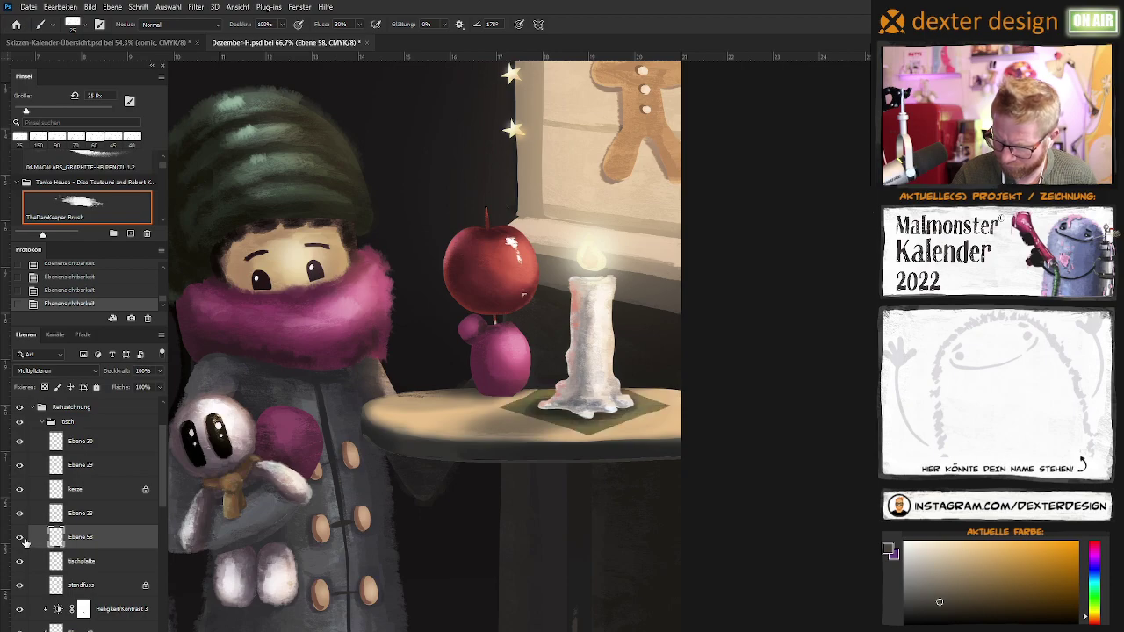
click(132, 559)
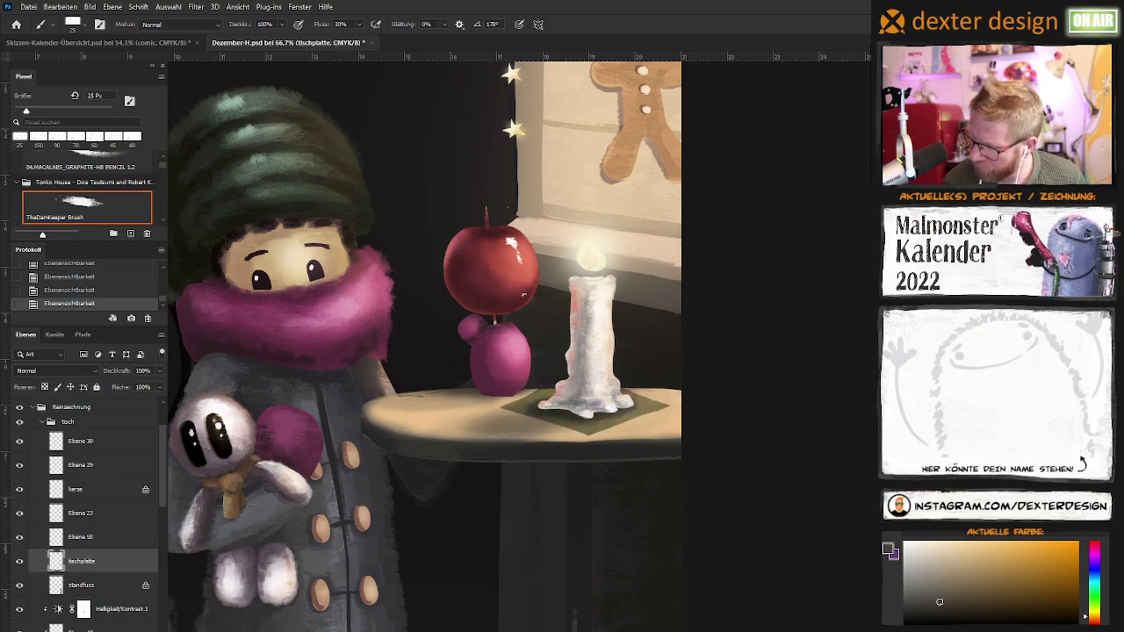
key(z)
click(545, 429)
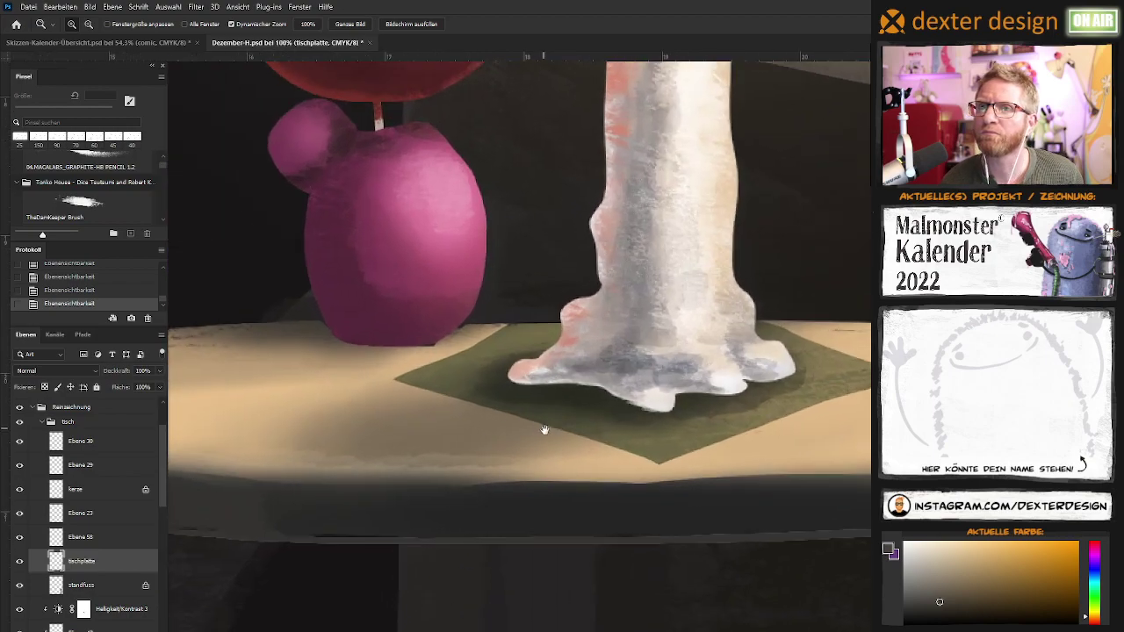
drag(545, 429, 500, 464)
key(l)
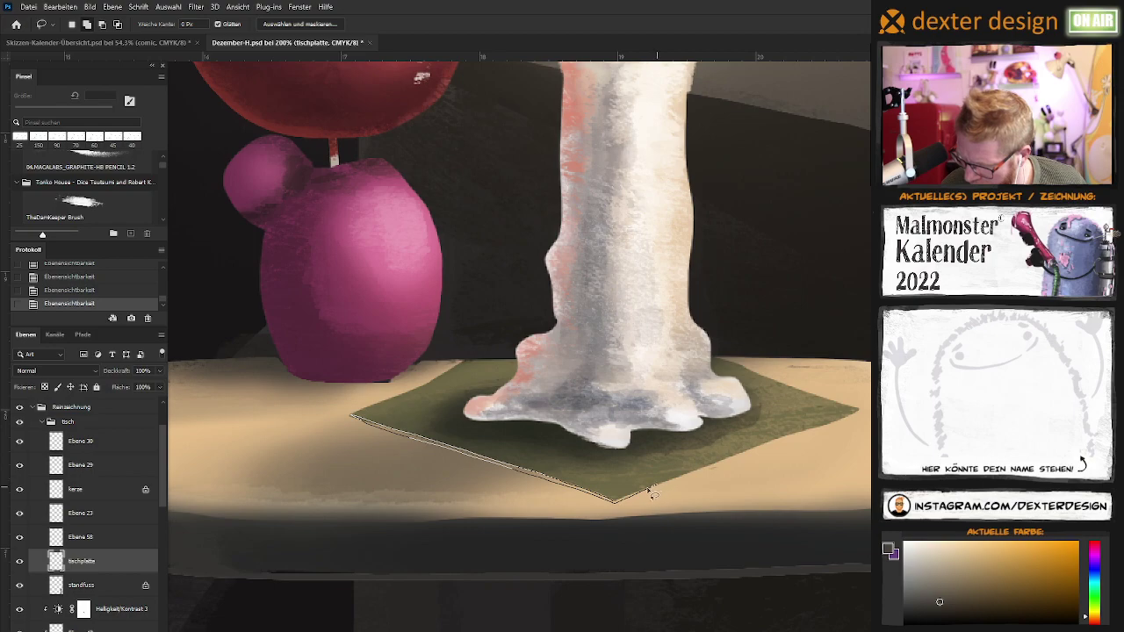
double_click(618, 508)
key(b)
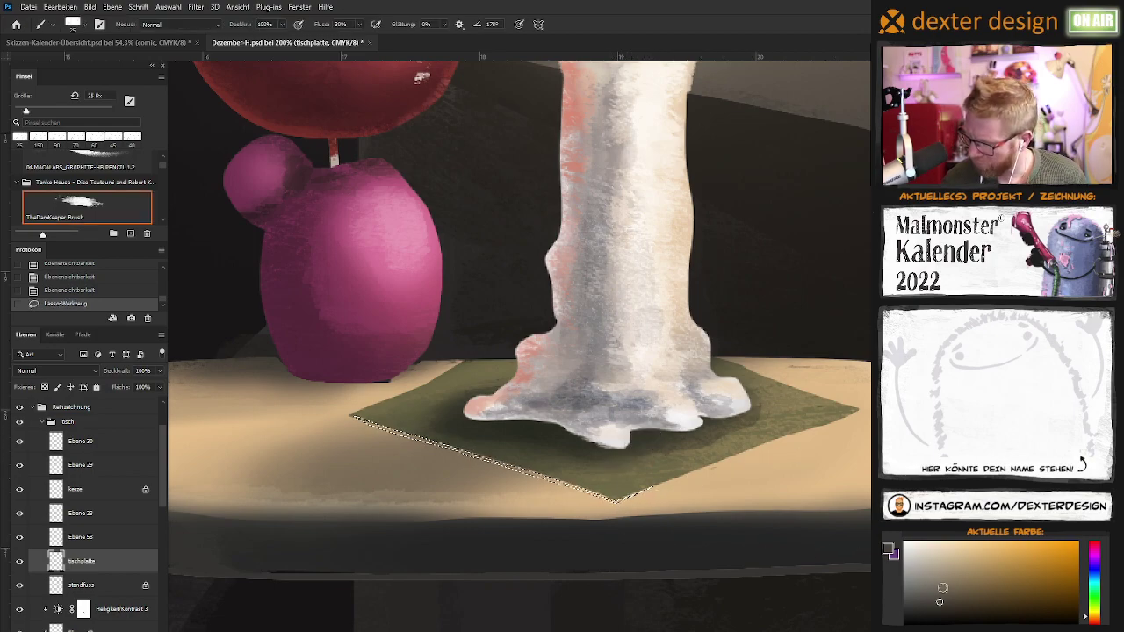
mouse_move(654, 488)
mouse_down()
mouse_move(610, 506)
mouse_move(538, 478)
mouse_up()
mouse_move(440, 439)
mouse_down()
mouse_move(339, 388)
mouse_move(494, 444)
mouse_up()
alt+click(551, 490)
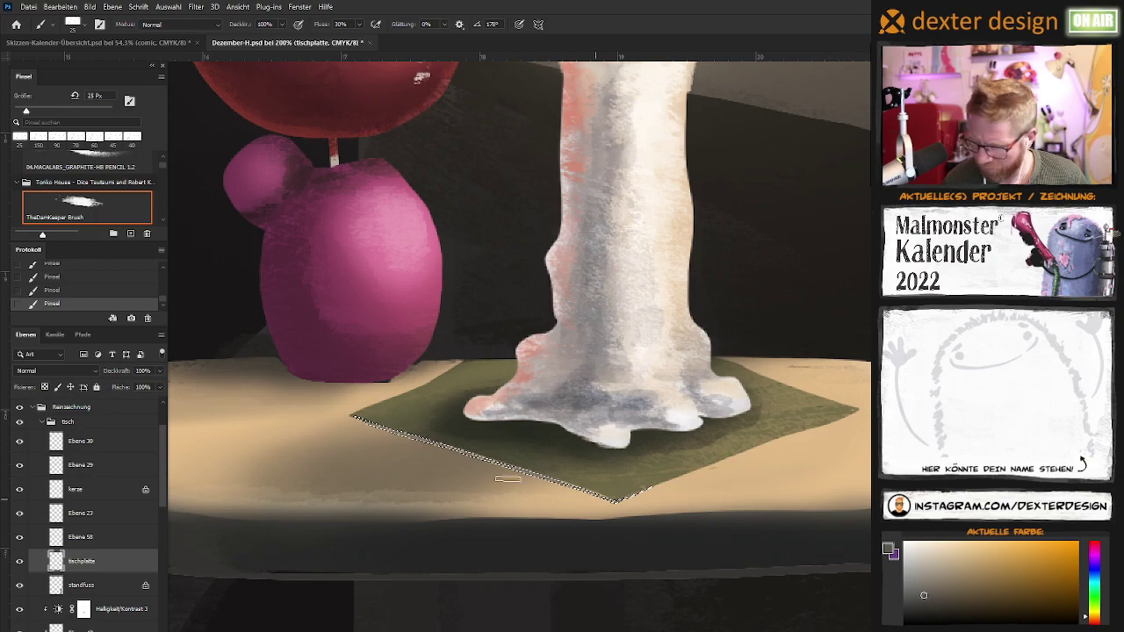
drag(552, 491, 408, 430)
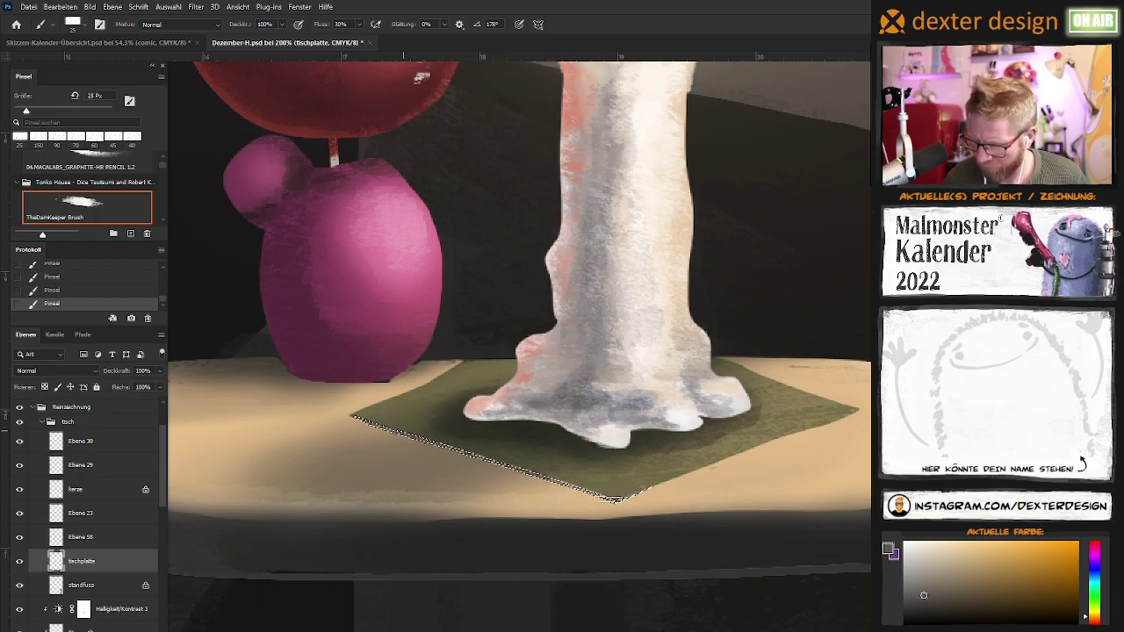
drag(518, 474, 677, 479)
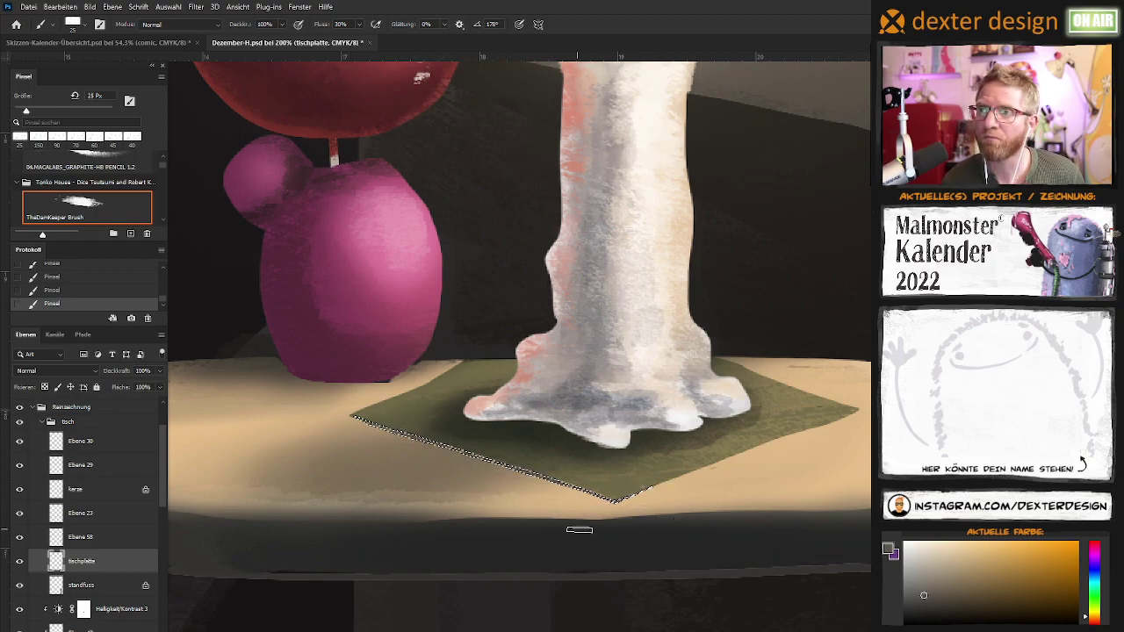
key(ctrl+d)
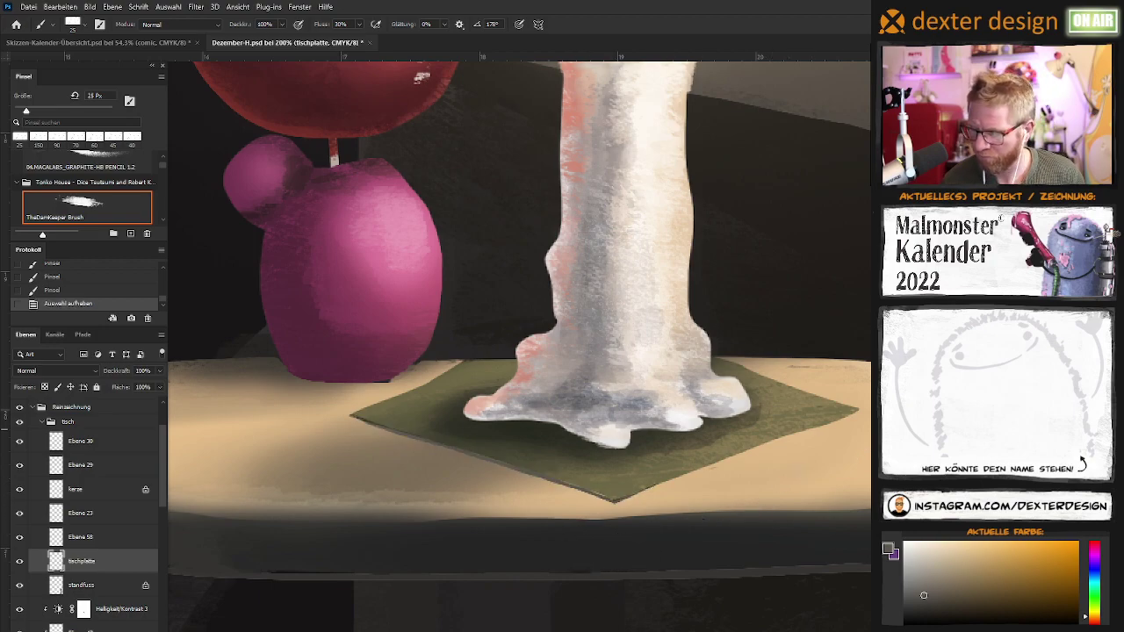
key(z)
scroll(668, 486, down, 2)
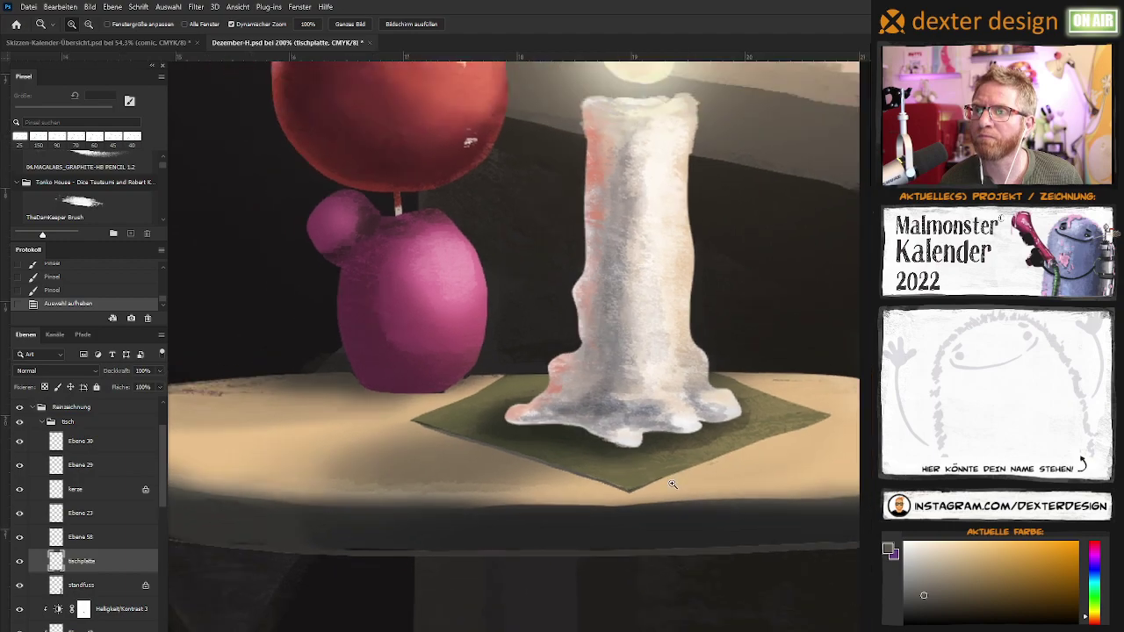
scroll(667, 485, down, 2)
scroll(668, 486, down, 2)
scroll(668, 486, down, 1)
scroll(663, 492, down, 2)
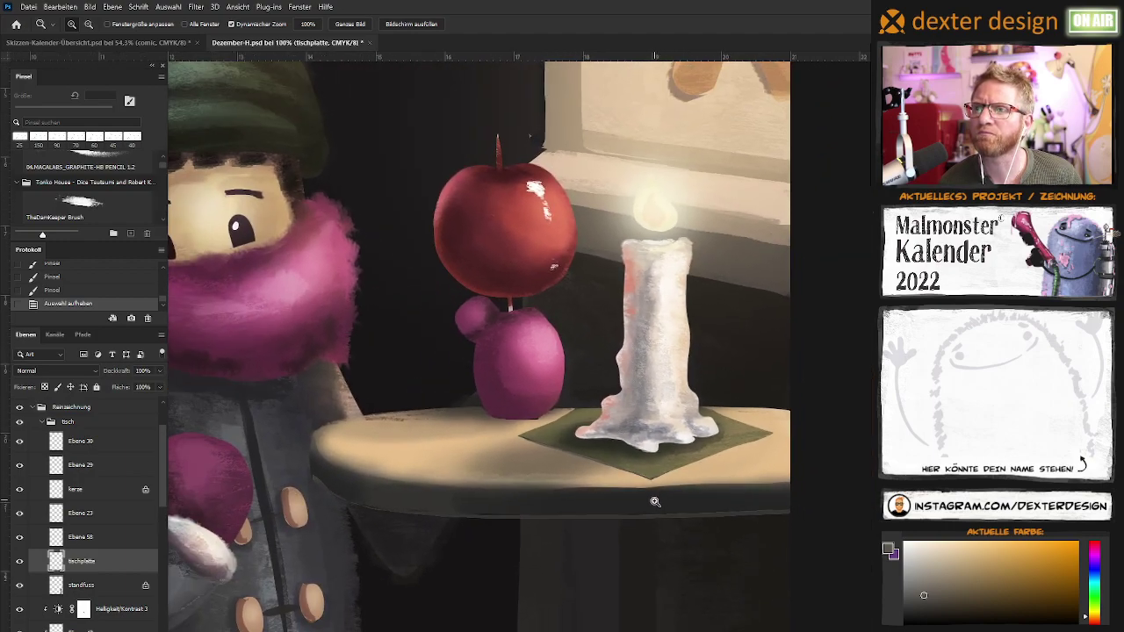
scroll(663, 492, up, 3)
scroll(680, 460, up, 2)
scroll(679, 460, up, 1)
scroll(693, 436, up, 1)
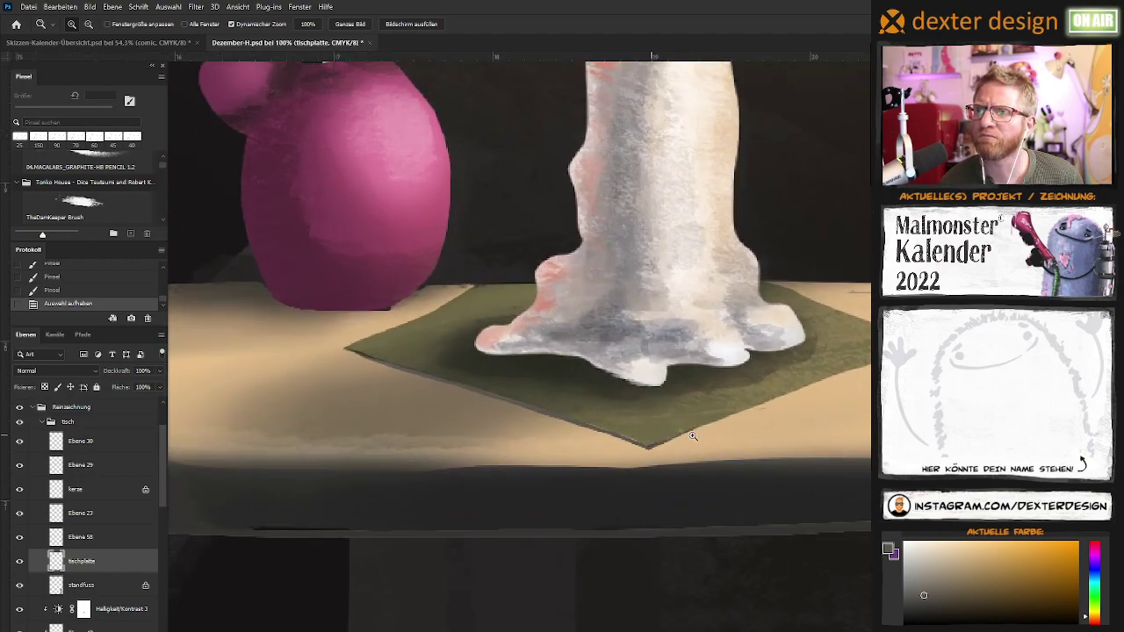
scroll(651, 472, up, 2)
scroll(557, 477, down, 2)
Lasso the green mat's front edge, paint it darker for thickness, and deselect
key(l)
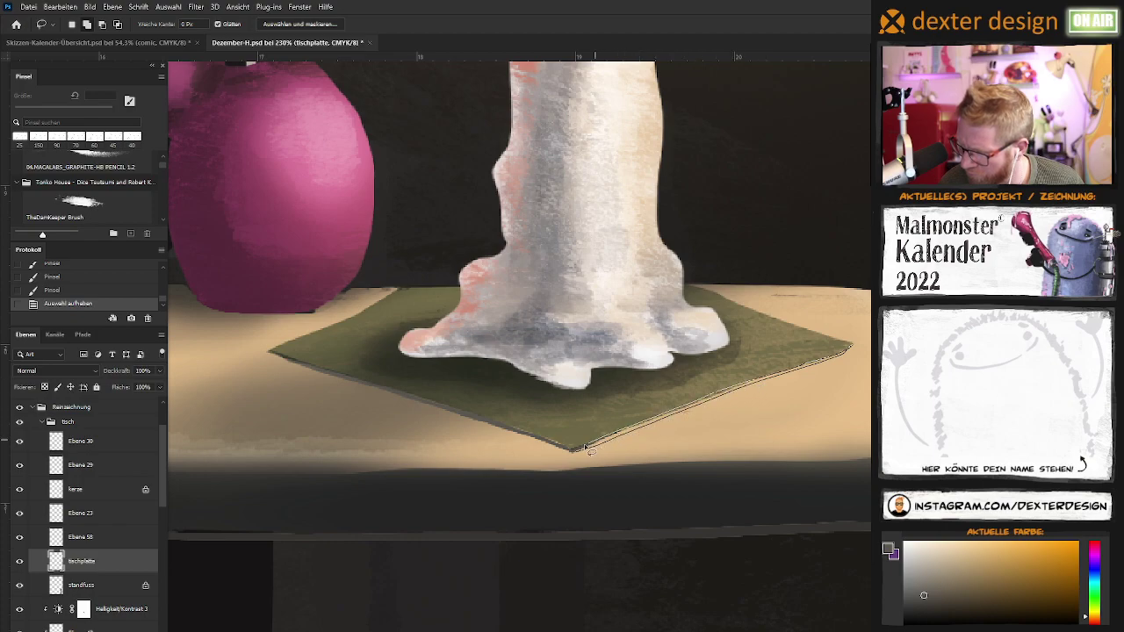
drag(618, 439, 600, 453)
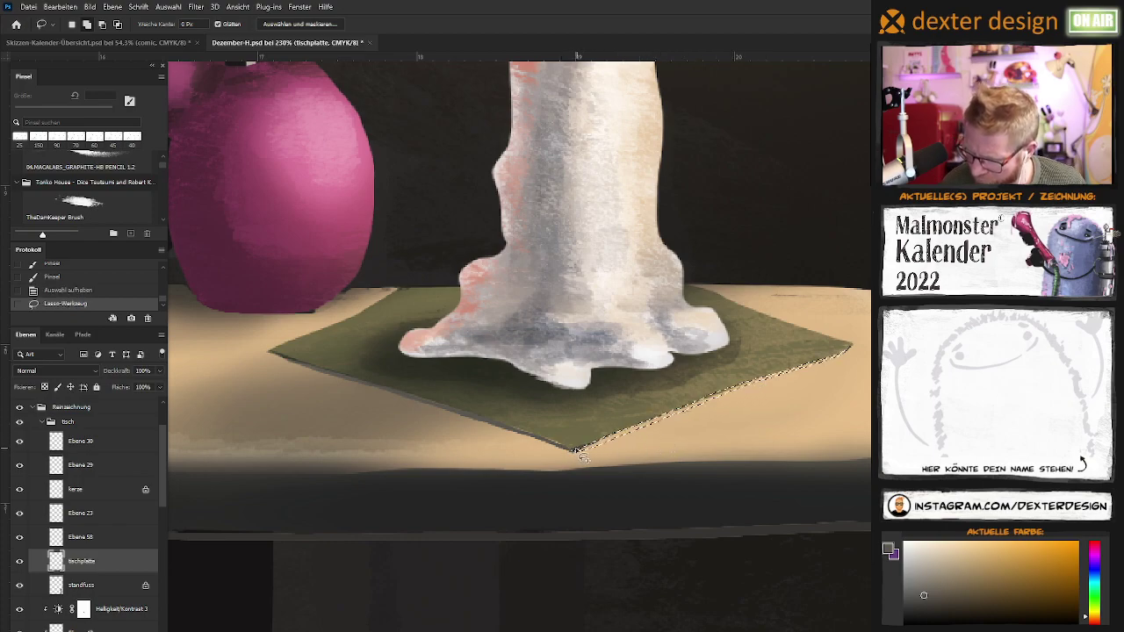
drag(544, 442, 556, 451)
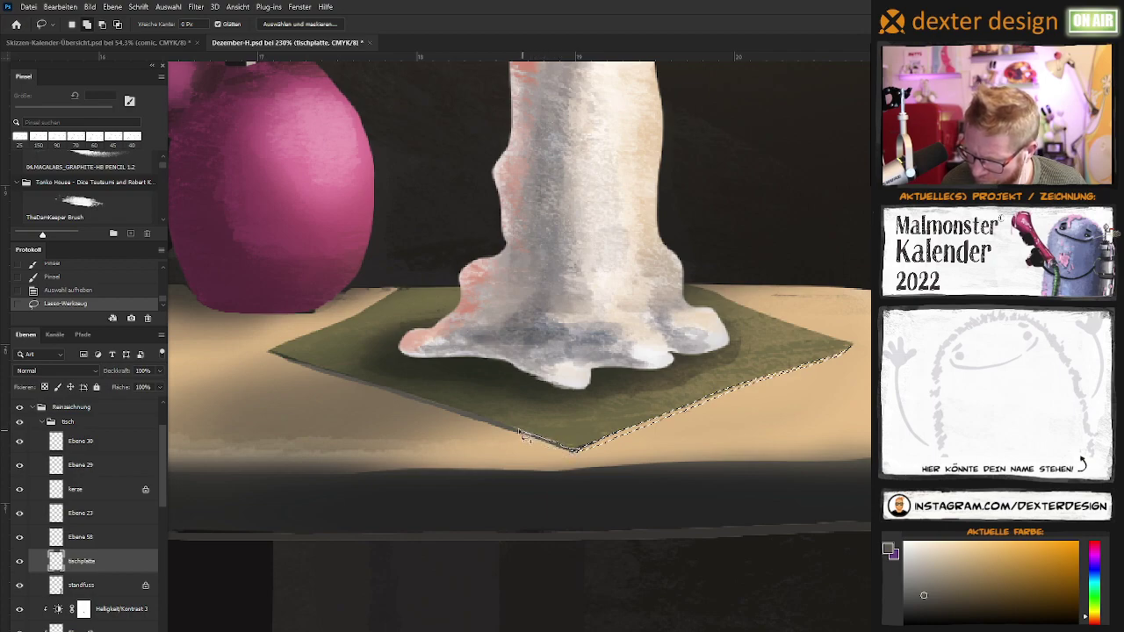
drag(556, 450, 576, 450)
key(b)
drag(815, 358, 861, 351)
drag(852, 353, 576, 452)
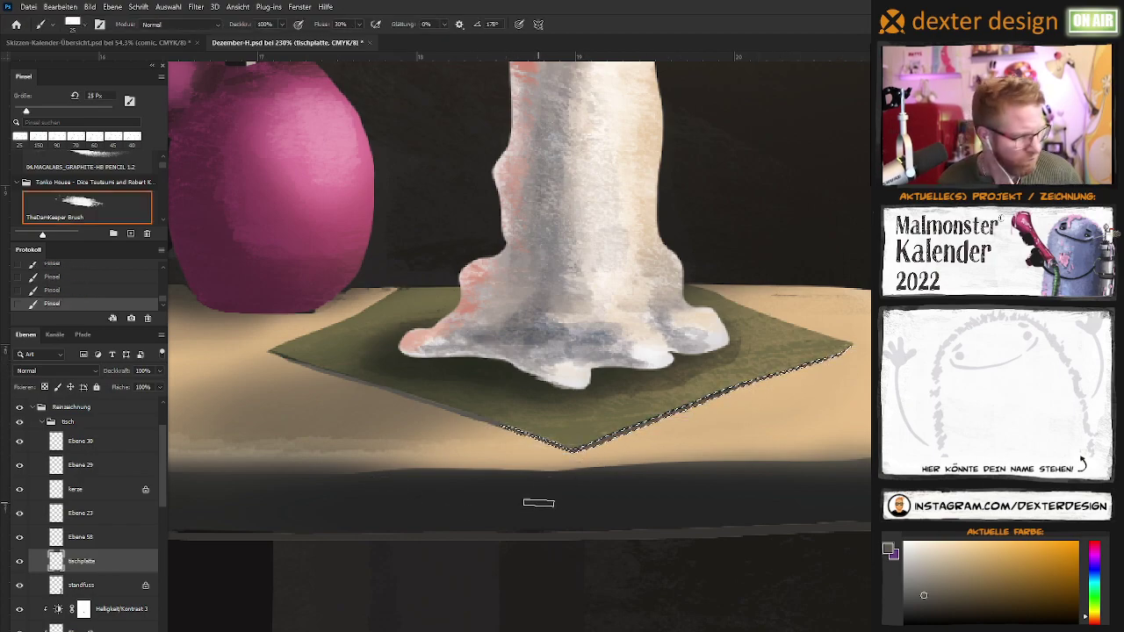
key(ctrl+d)
mouse_move(579, 474)
mouse_down()
mouse_move(600, 490)
mouse_move(594, 502)
mouse_up()
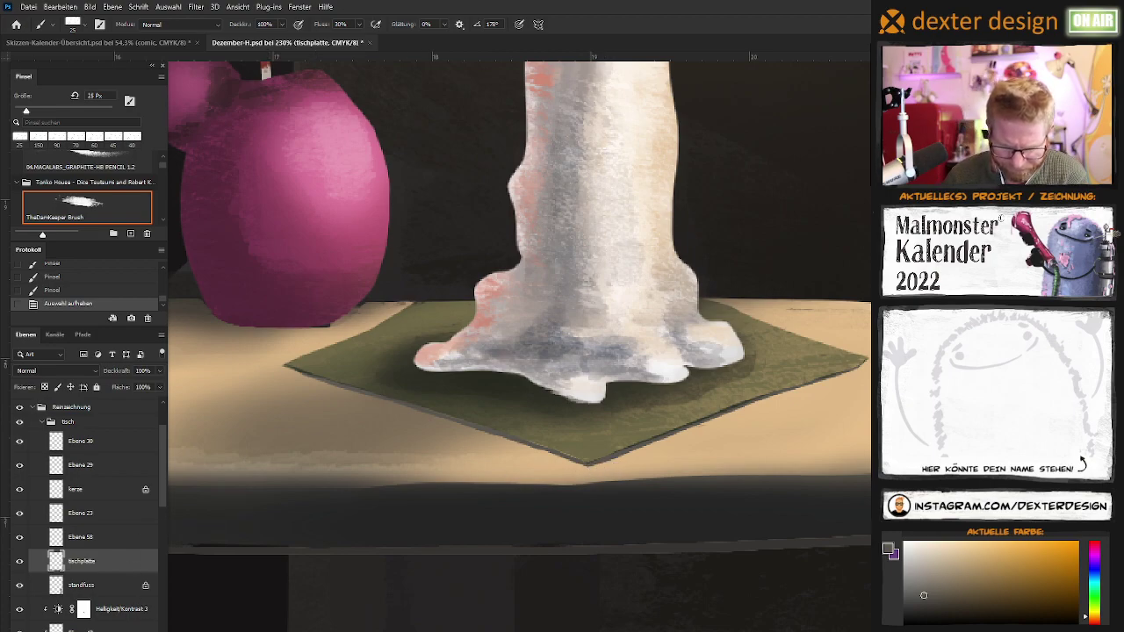
click(120, 545)
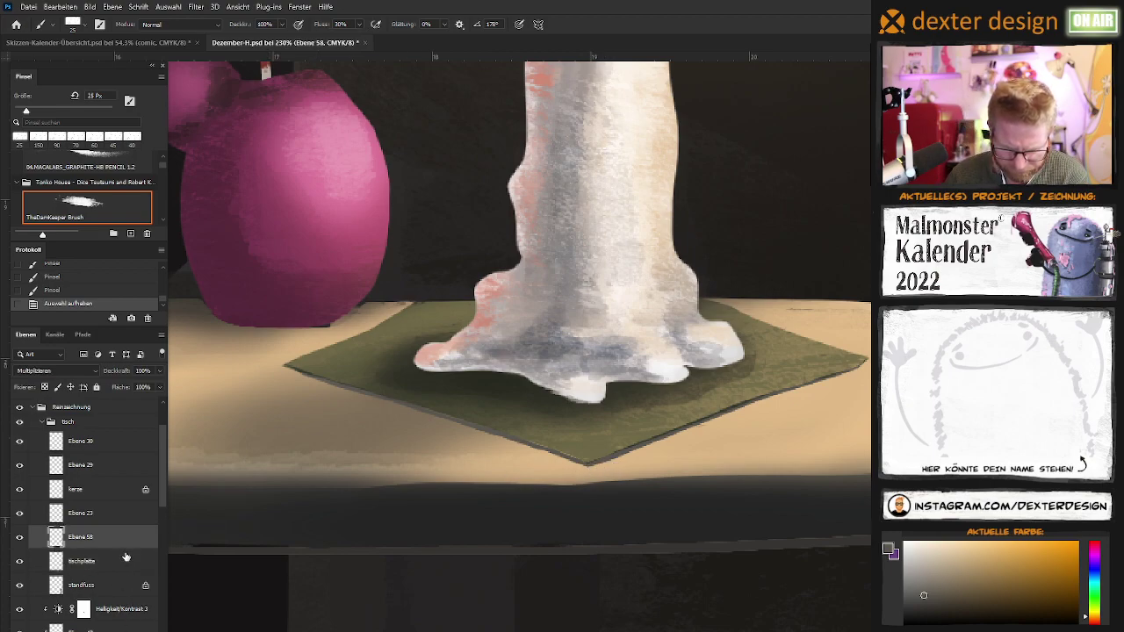
Rename layer Ebene 58 to 'serviette' and add a new empty layer above it
double_click(81, 537)
text(servie)
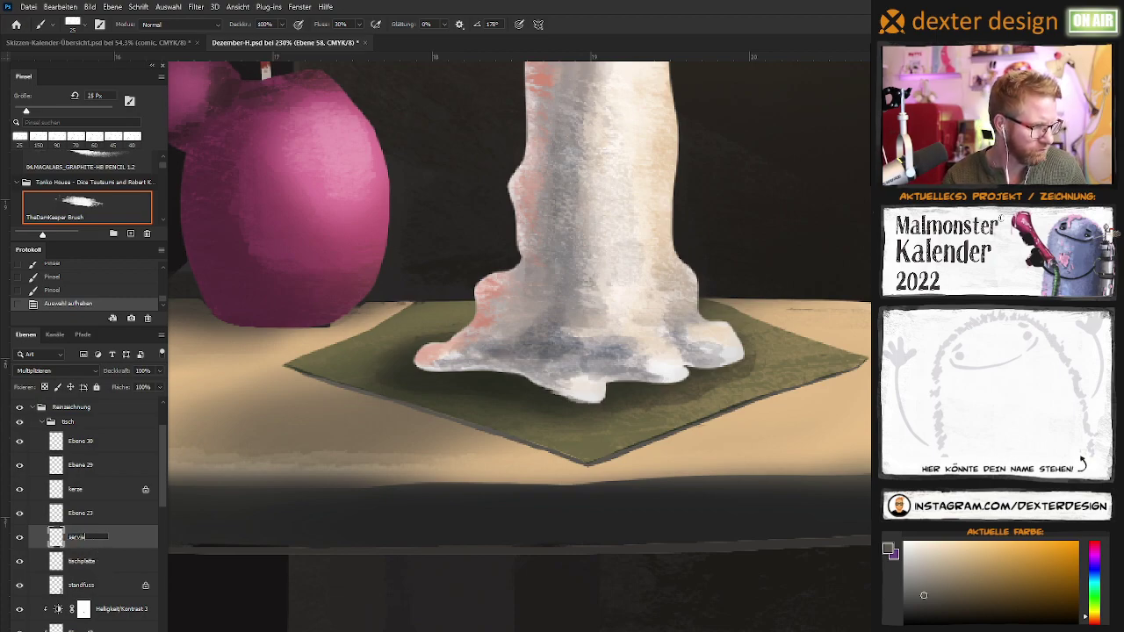
text(tte)
key(Return)
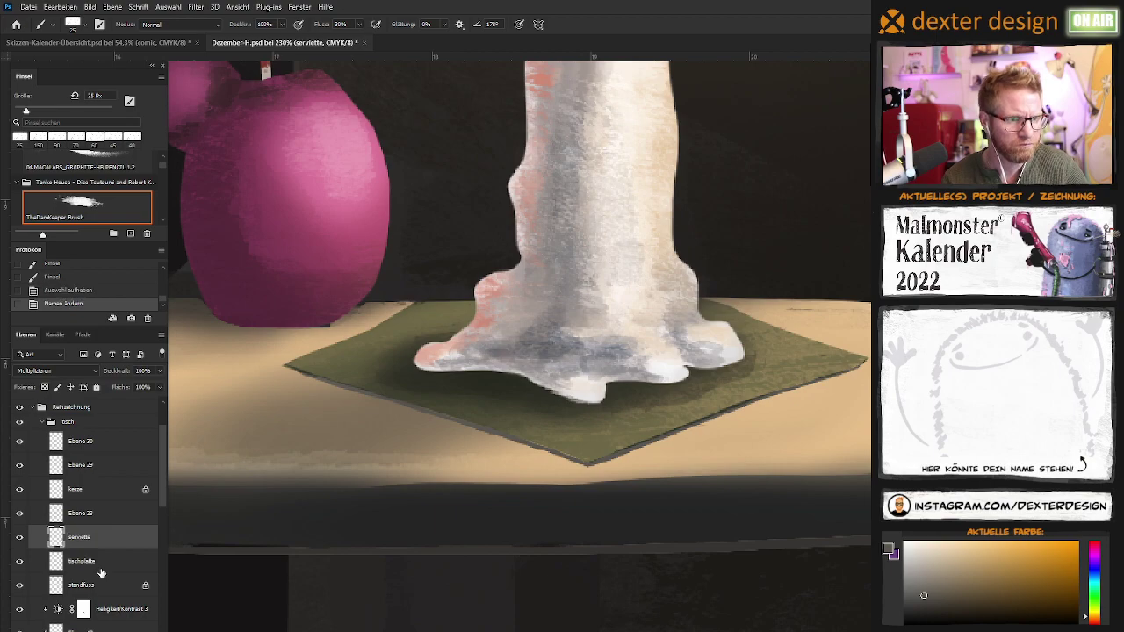
drag(647, 464, 638, 474)
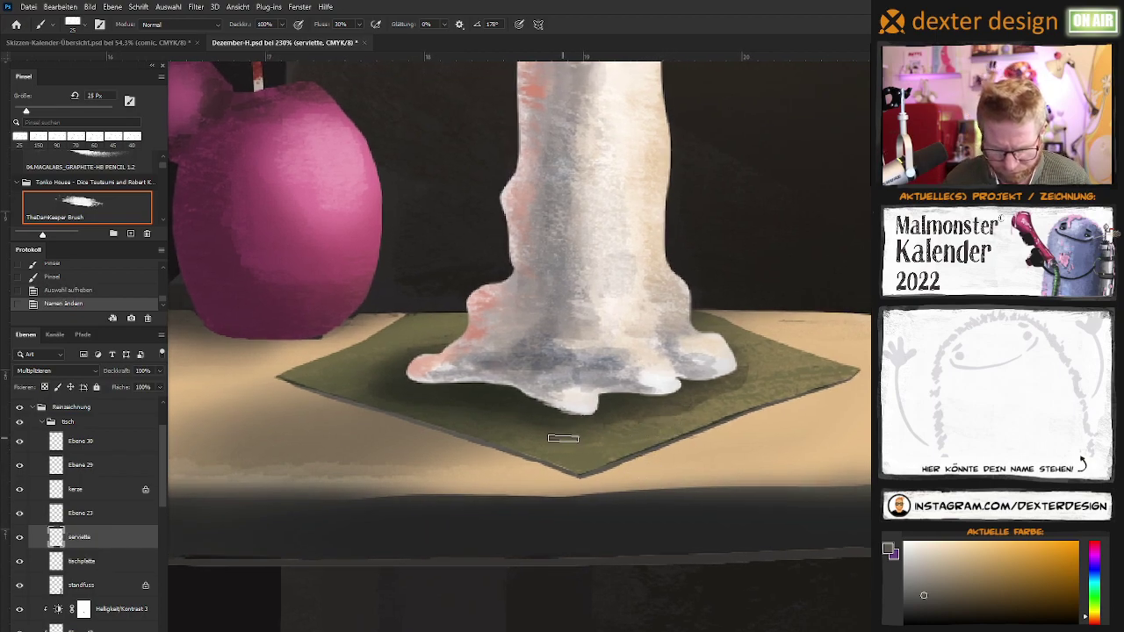
key(ctrl+shift+alt+n)
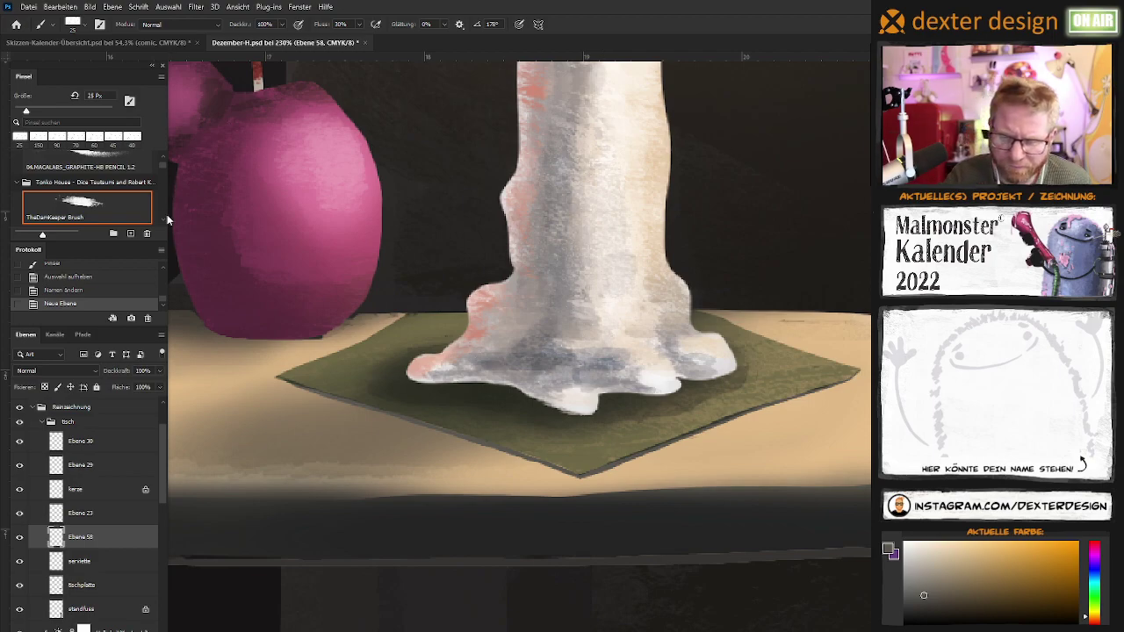
Draw a small star on the mat with a 2 px INK-FINELINER brush in light beige
drag(163, 165, 163, 147)
click(86, 182)
alt+click(791, 347)
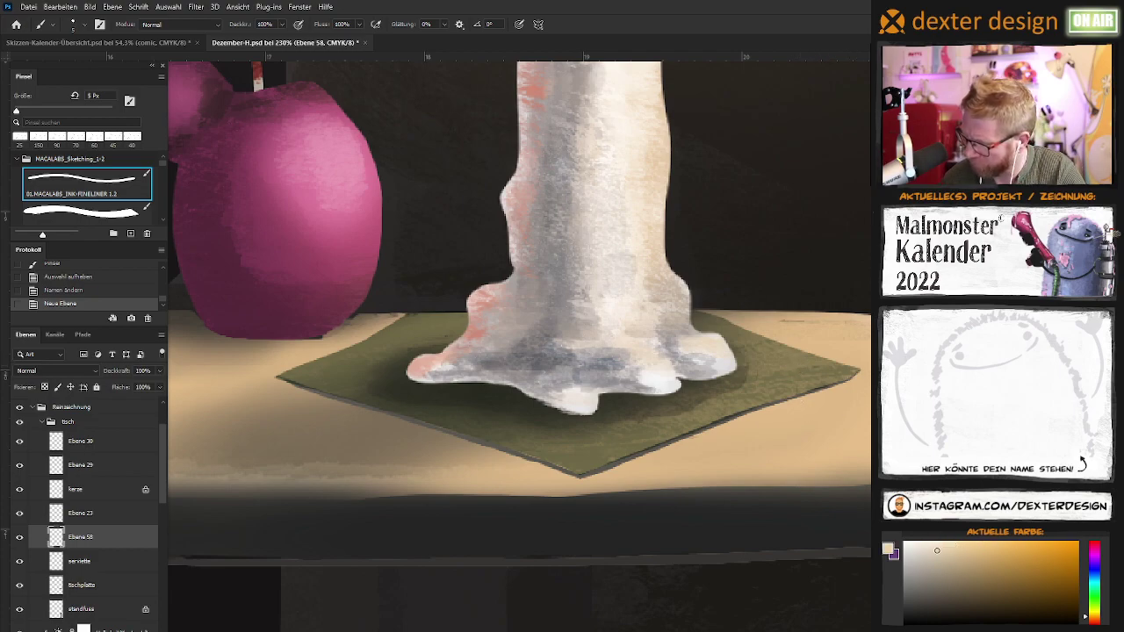
key(bracketleft)
key(bracketleft)
key(bracketleft)
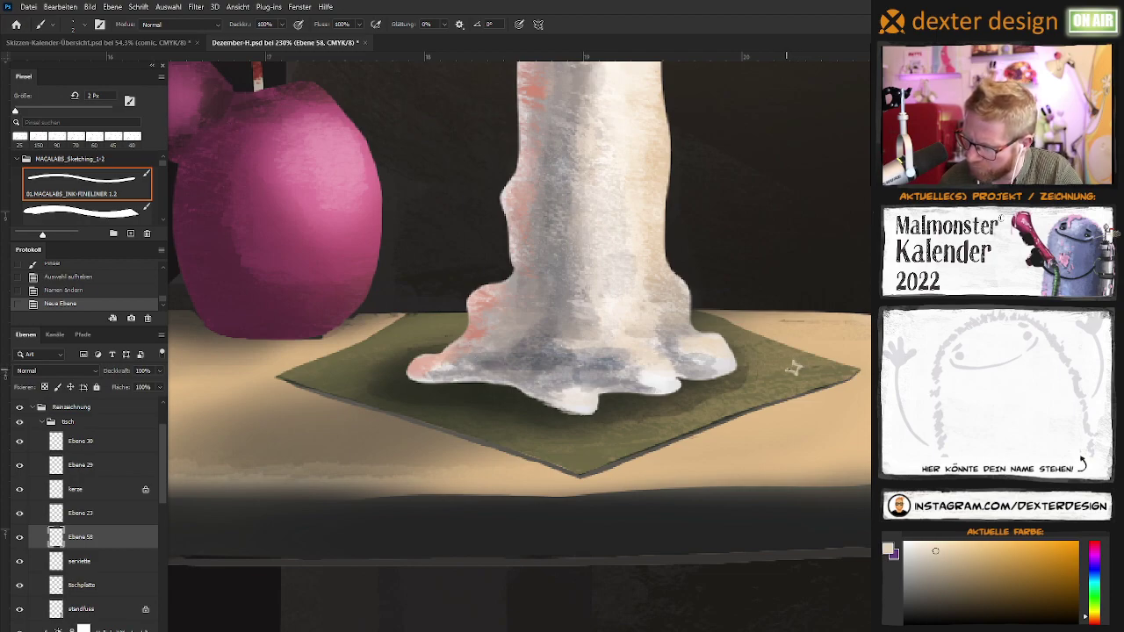
click(793, 368)
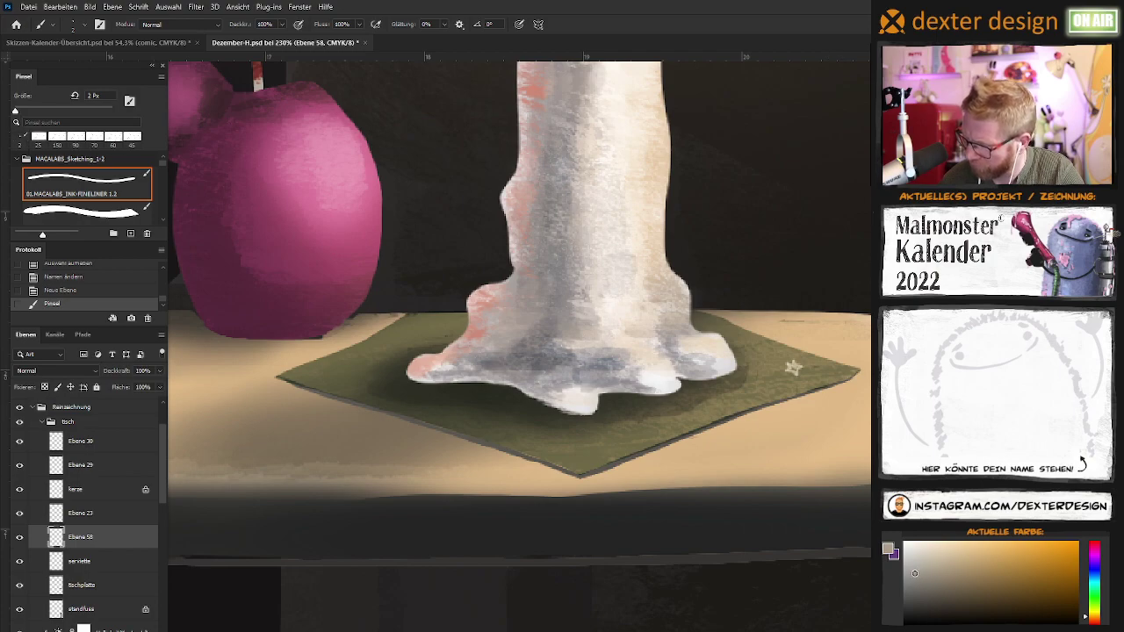
click(794, 367)
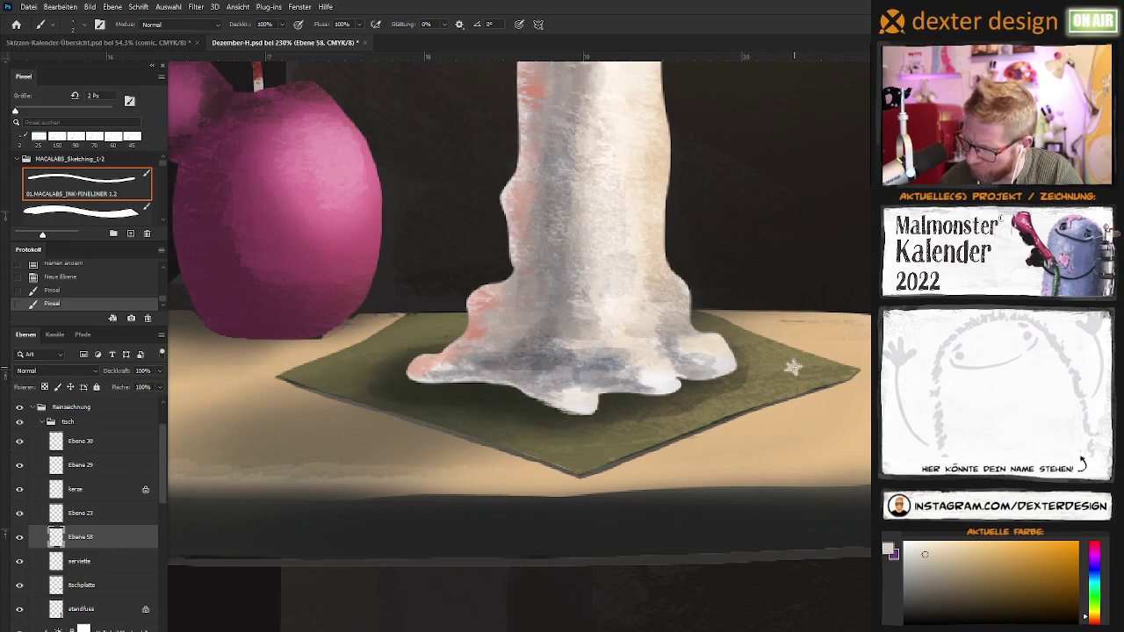
click(793, 367)
click(793, 368)
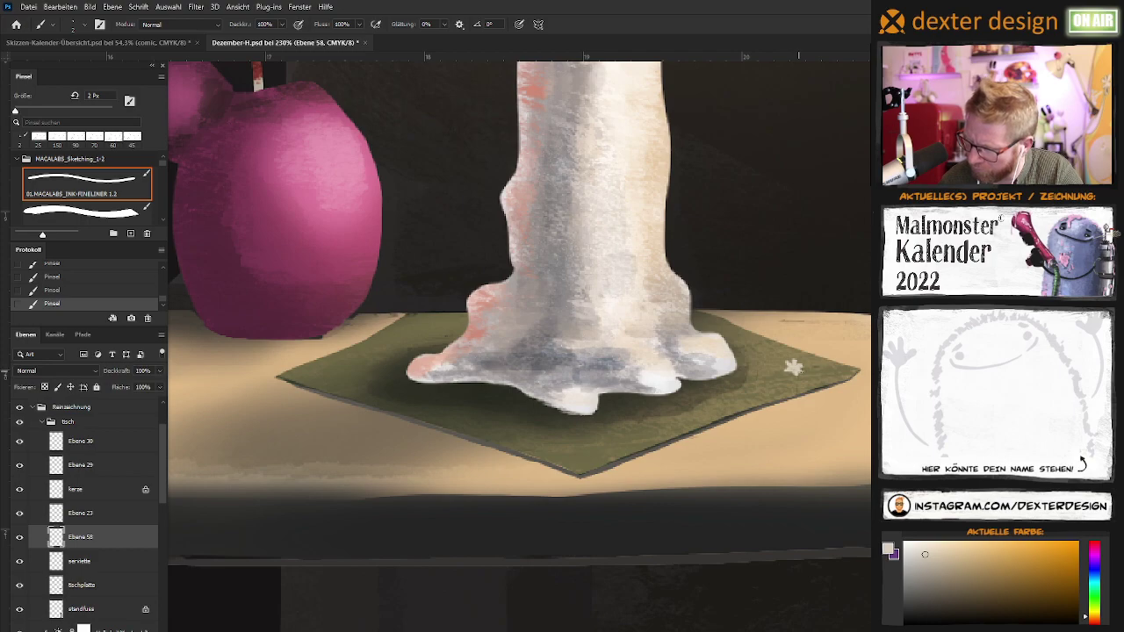
Erase the star and redraw it near the napkin's right corner with a 2 px brush
key(e)
drag(801, 364, 791, 373)
key(b)
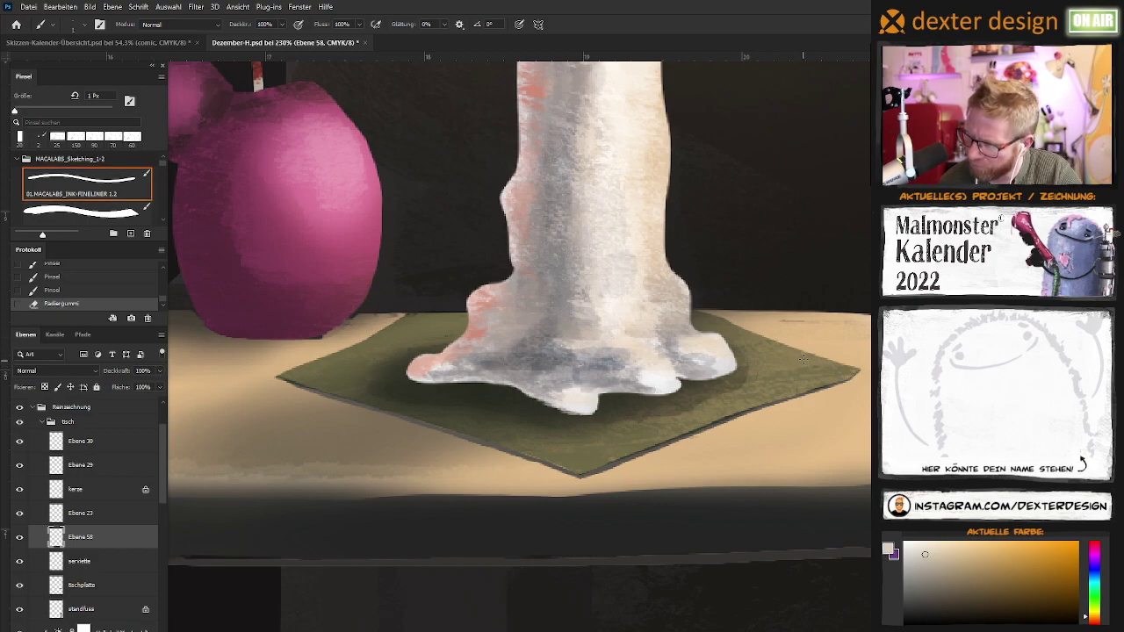
drag(806, 363, 730, 372)
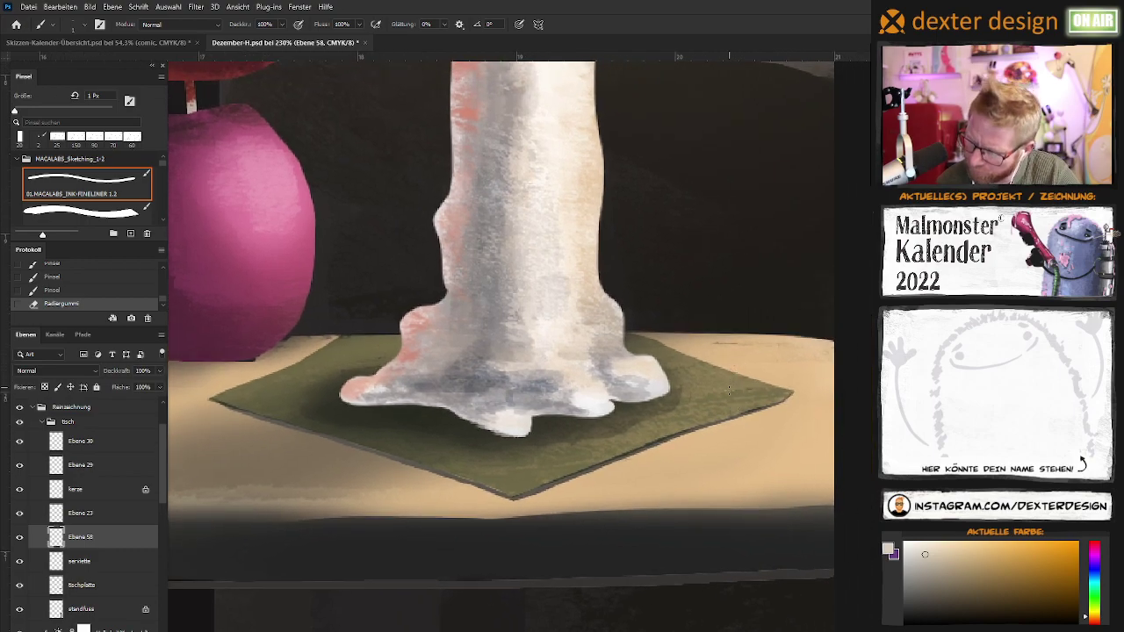
click(735, 387)
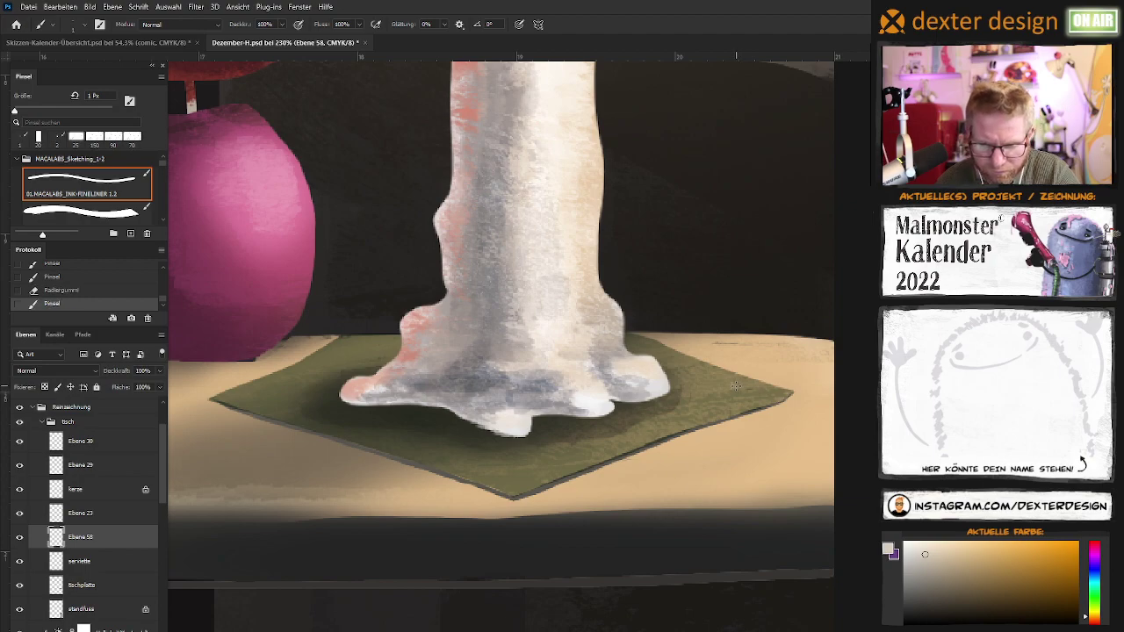
key(bracketright)
key(bracketright)
key(bracketright)
key(bracketleft)
key(bracketleft)
key(bracketleft)
click(734, 385)
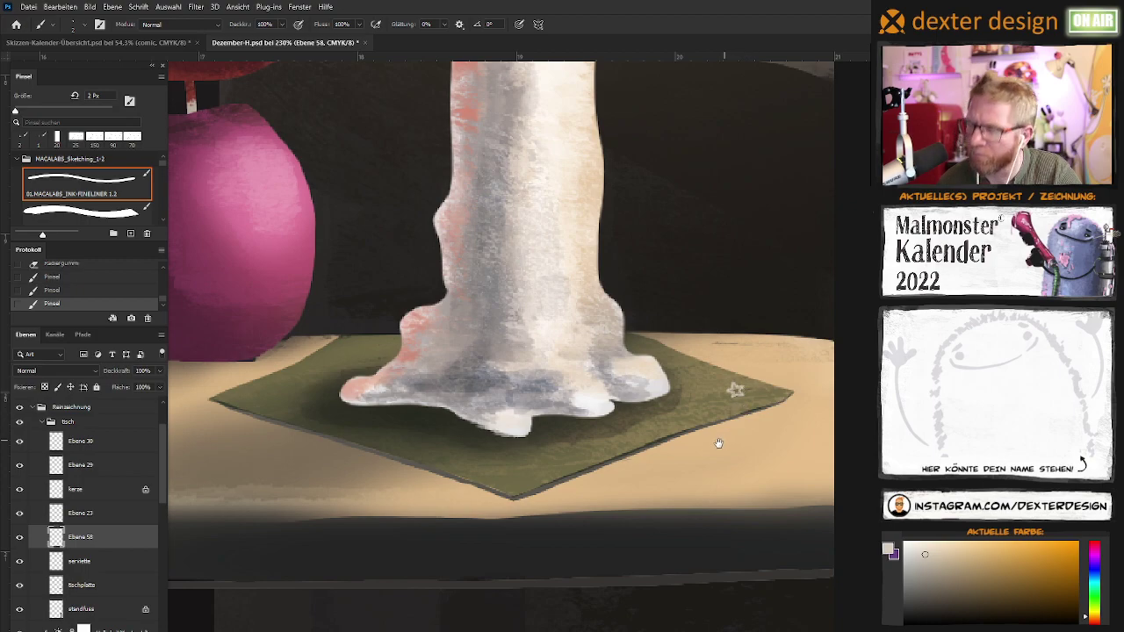
drag(718, 442, 748, 438)
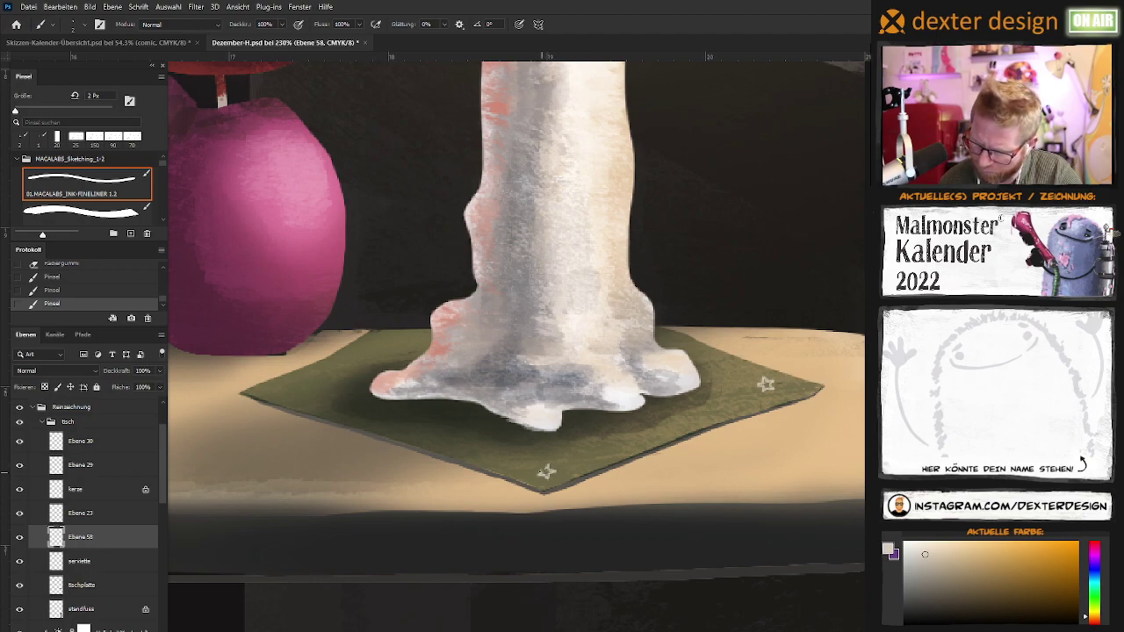
Draw a second small light star at the napkin's front corner with the 2 px fineliner
click(557, 461)
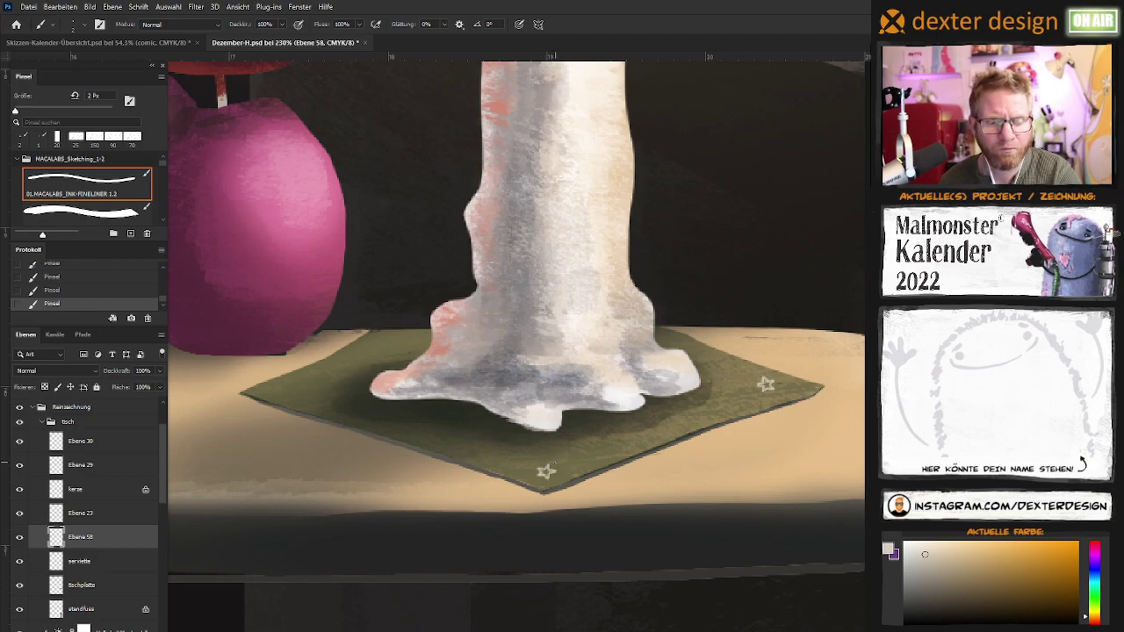
drag(565, 473, 641, 492)
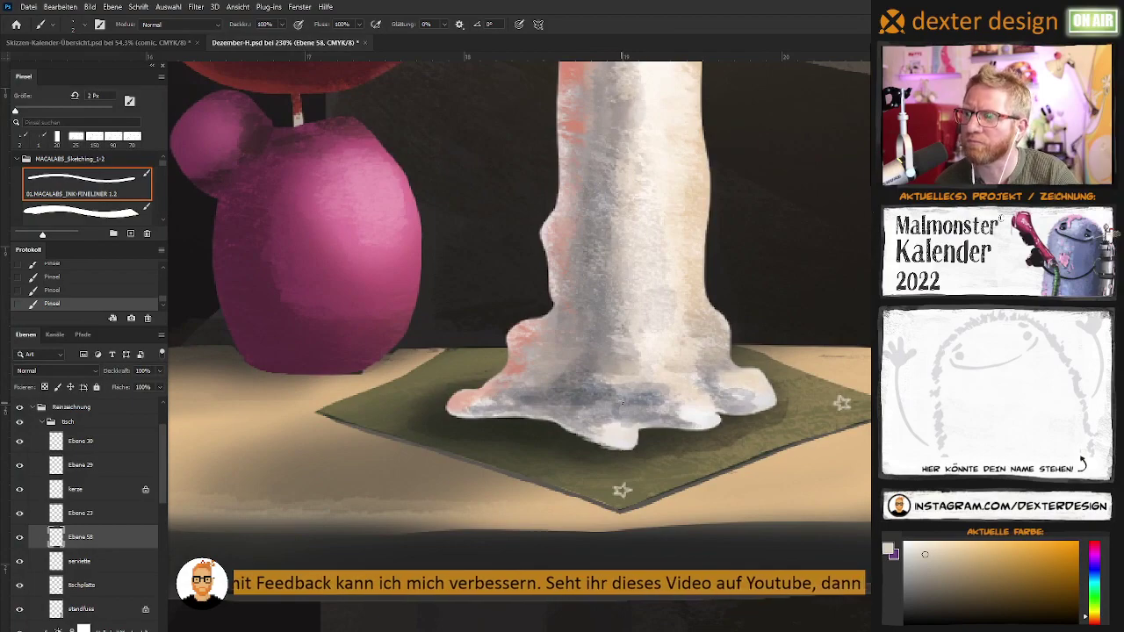
drag(611, 438, 602, 452)
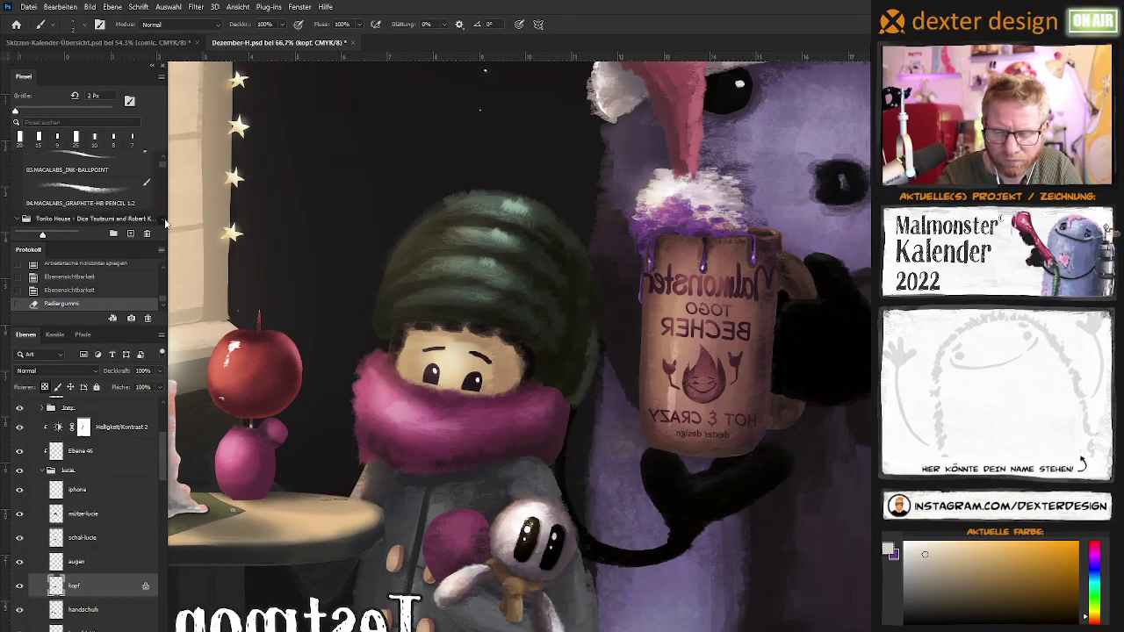
Paint small near-black dabs near the face with the TheDarkKeeper Brush at 10 px
click(83, 202)
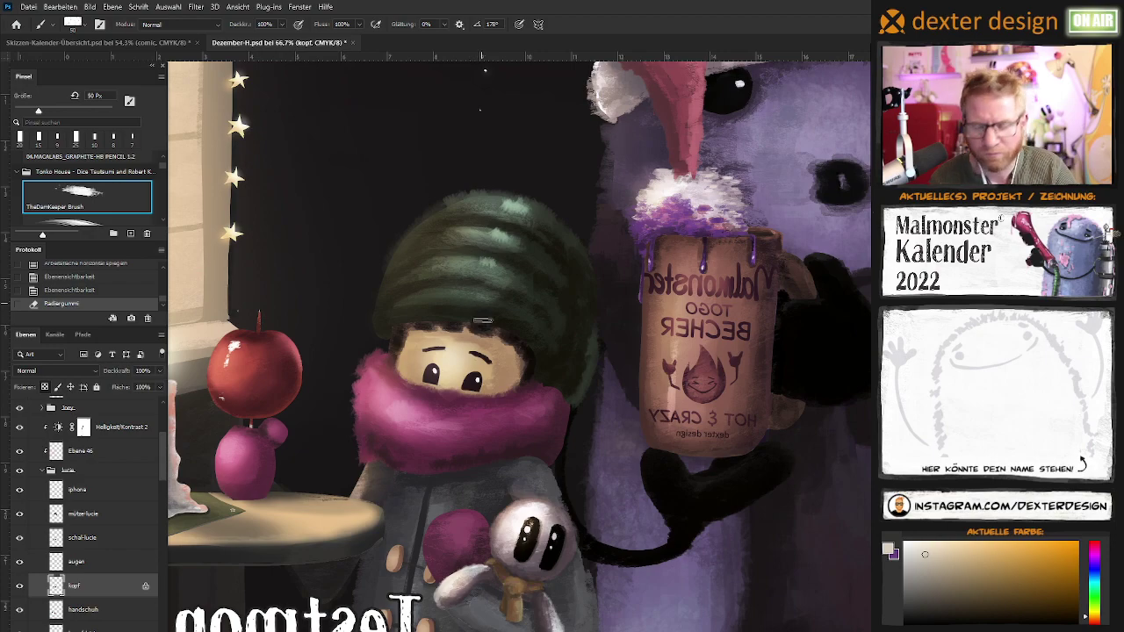
alt+click(532, 396)
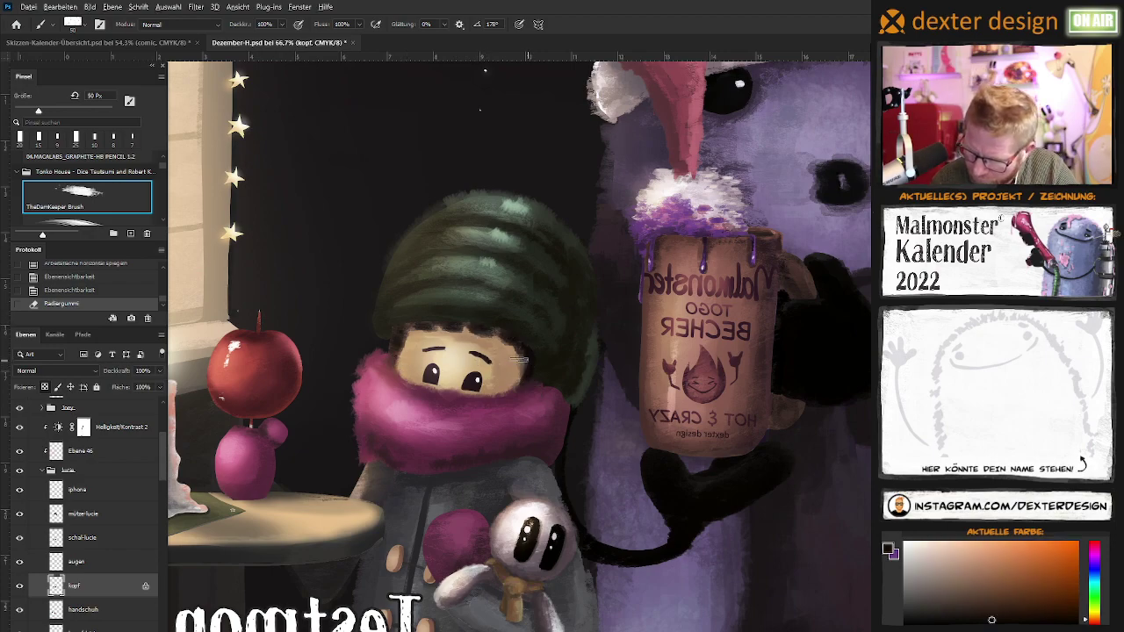
key(bracketleft)
key(bracketleft)
key(bracketleft)
click(400, 352)
click(400, 352)
click(400, 352)
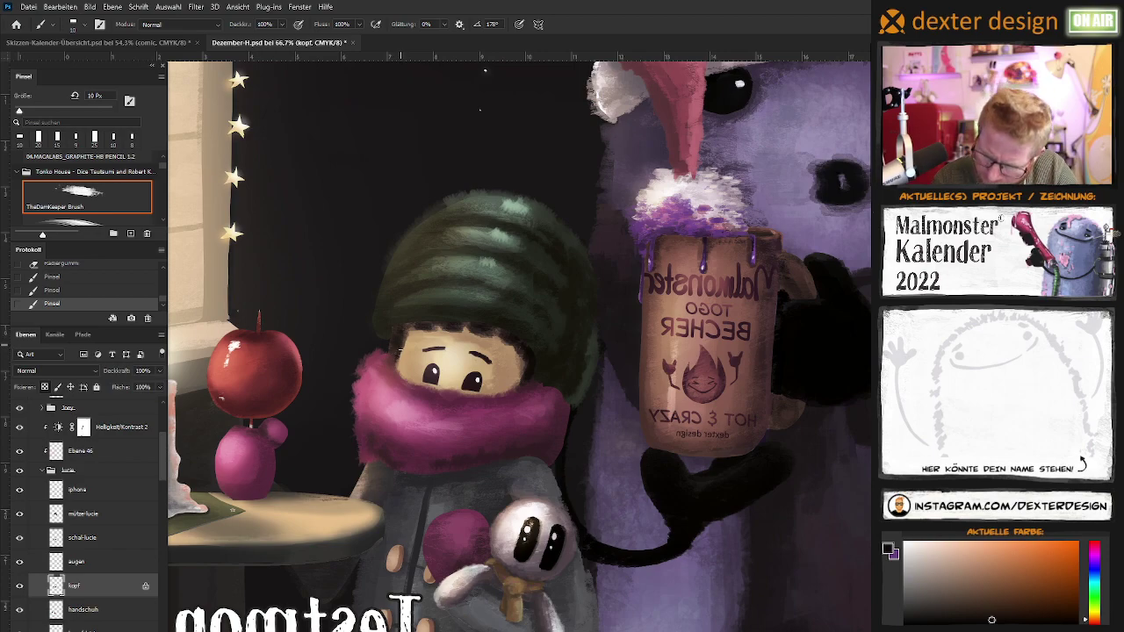
click(397, 360)
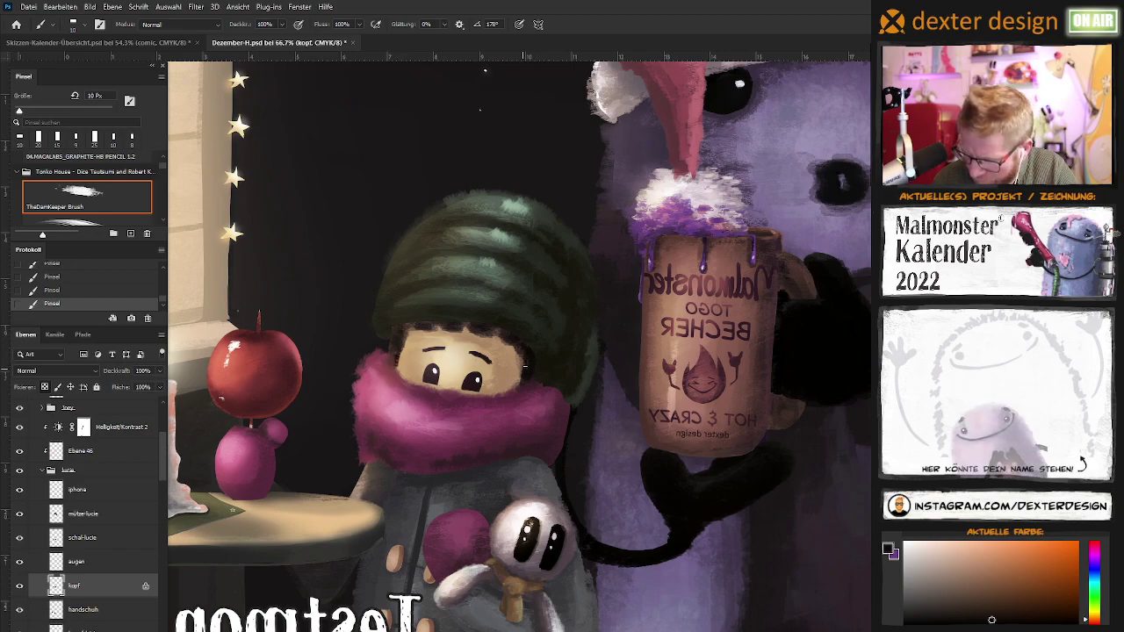
Sample the face colour, pan around the painting, and show the Skizzen-Kalender overview
key(bracketleft)
alt+click(520, 361)
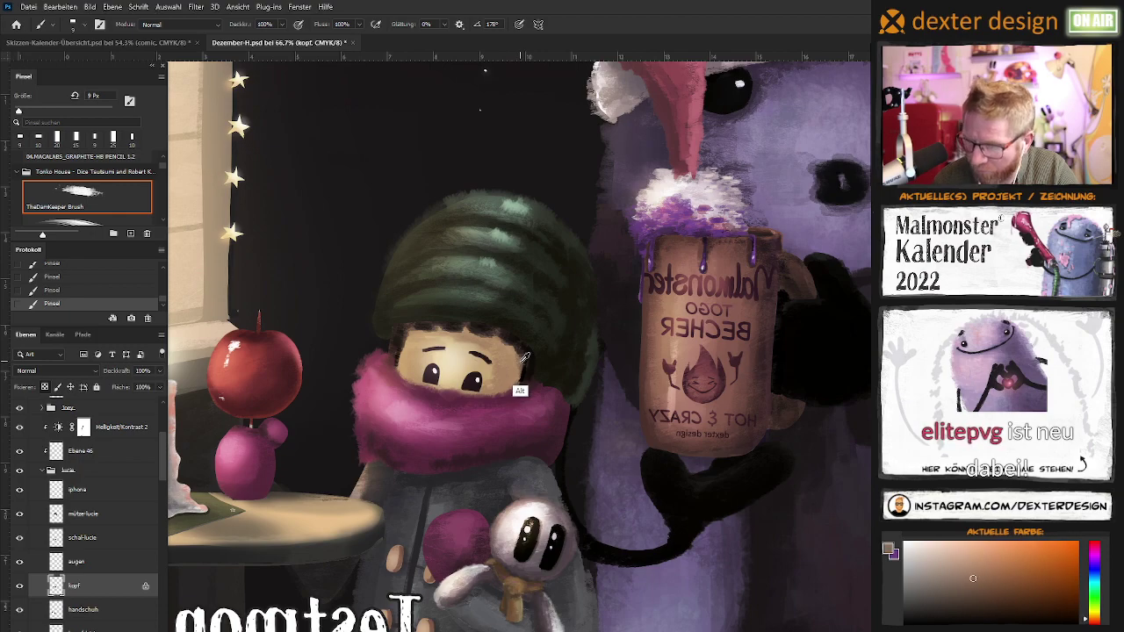
drag(532, 379, 538, 373)
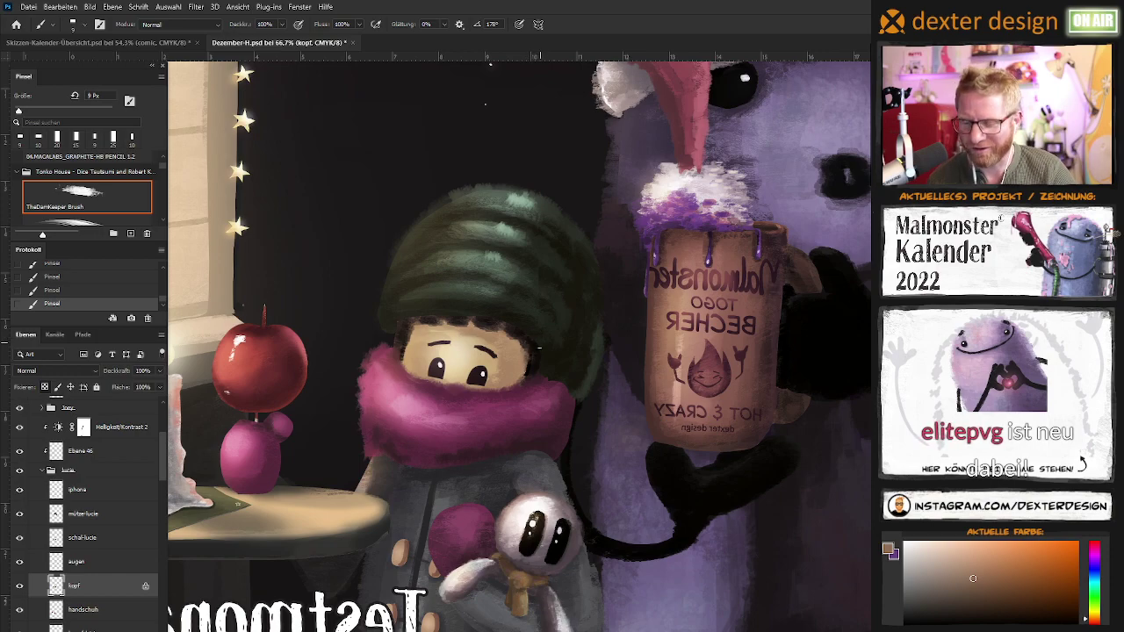
drag(545, 374, 557, 376)
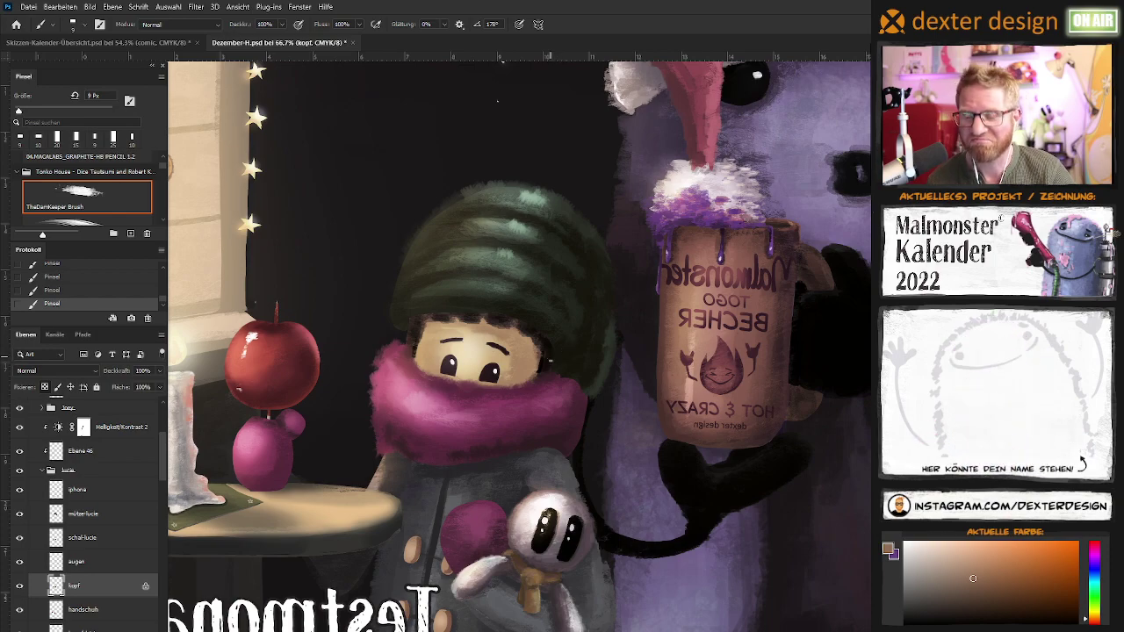
drag(558, 381, 555, 375)
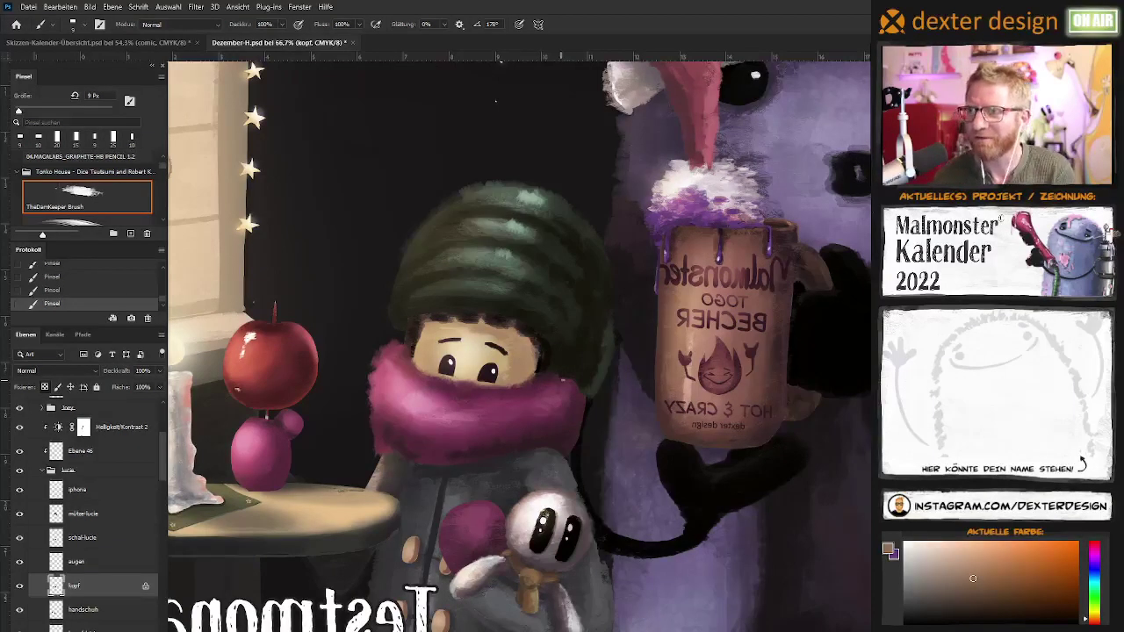
key(ctrl+Tab)
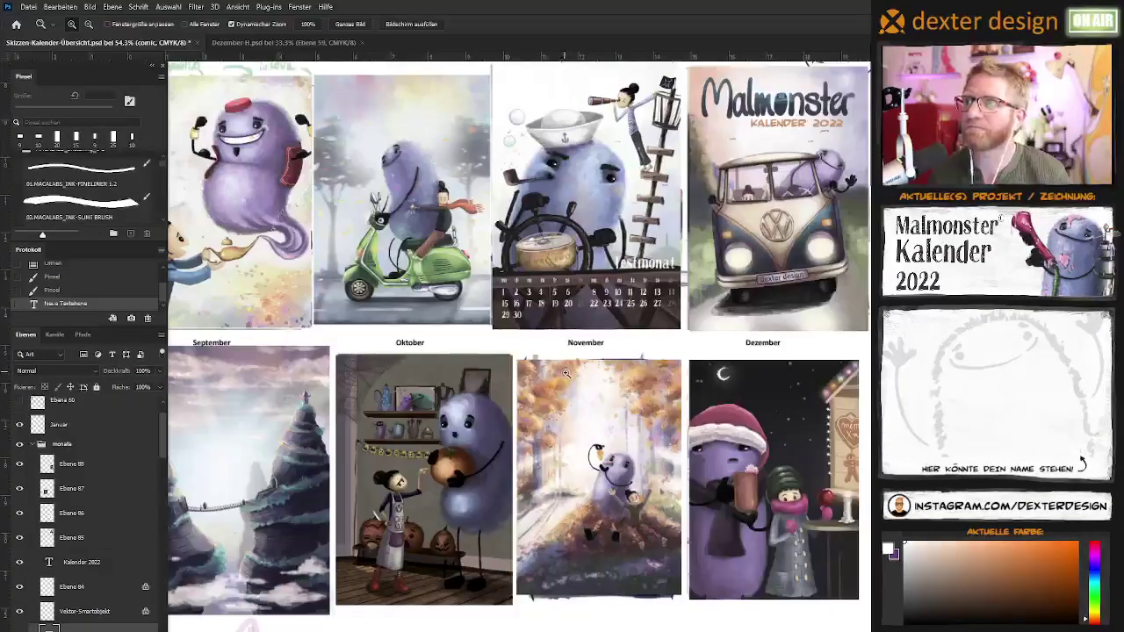
alt+click(601, 426)
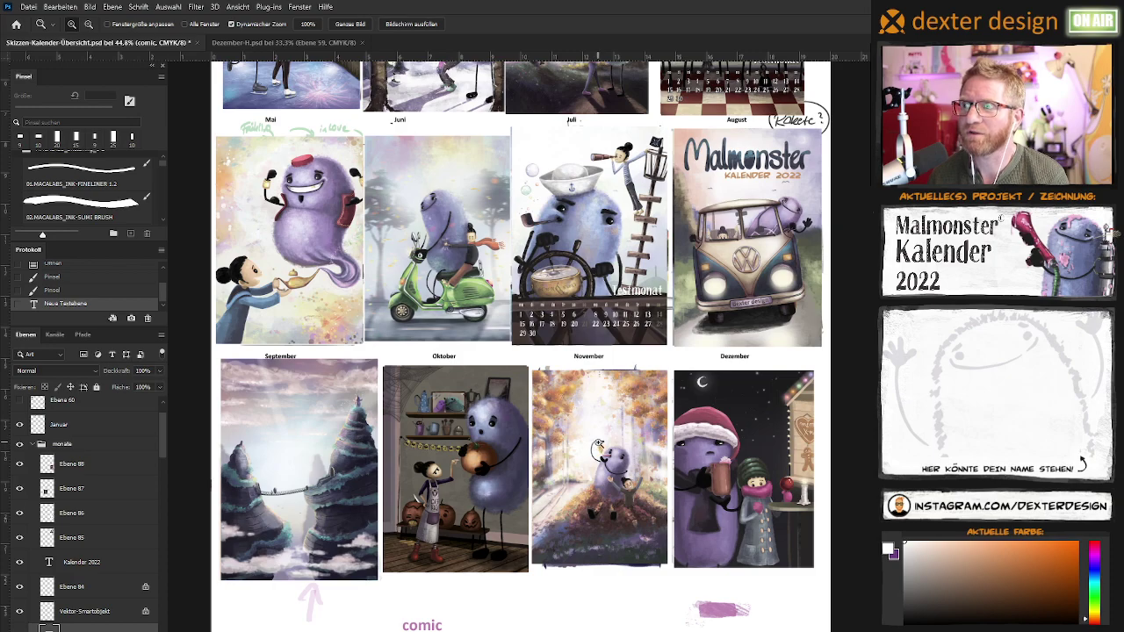
mouse_move(601, 450)
mouse_down()
mouse_move(545, 440)
mouse_move(552, 422)
mouse_move(537, 499)
mouse_move(506, 371)
mouse_up()
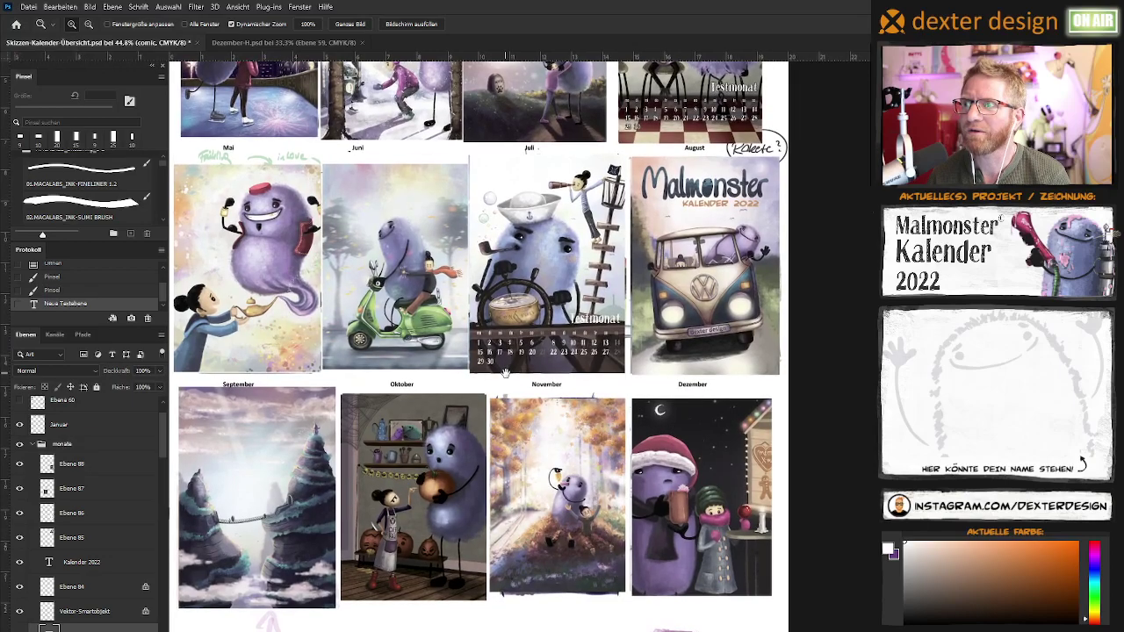
click(654, 461)
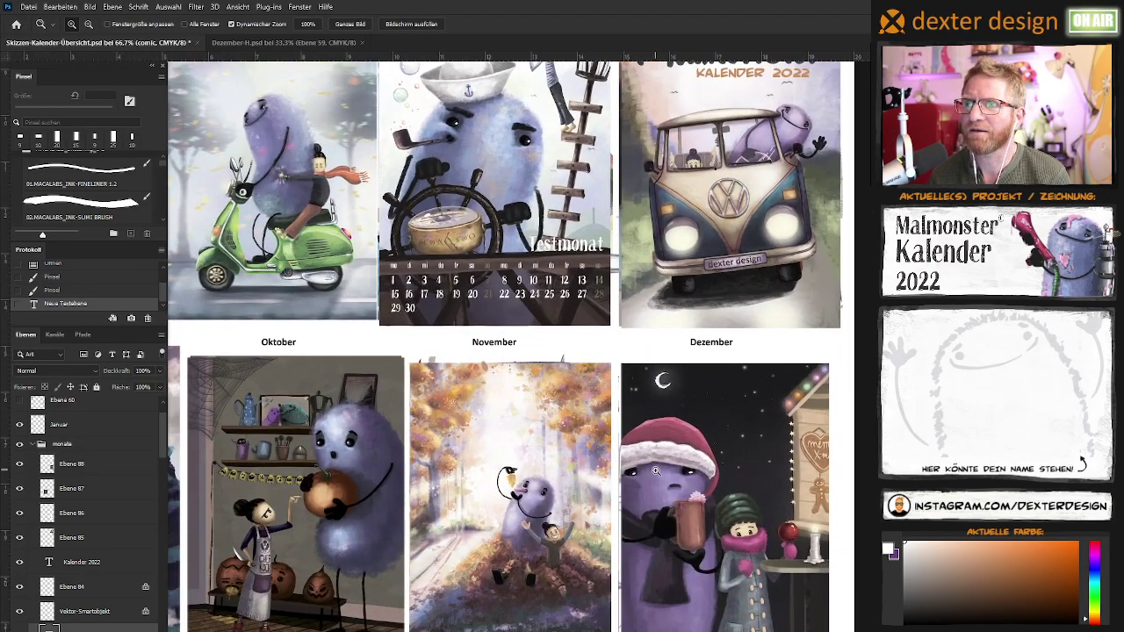
click(658, 473)
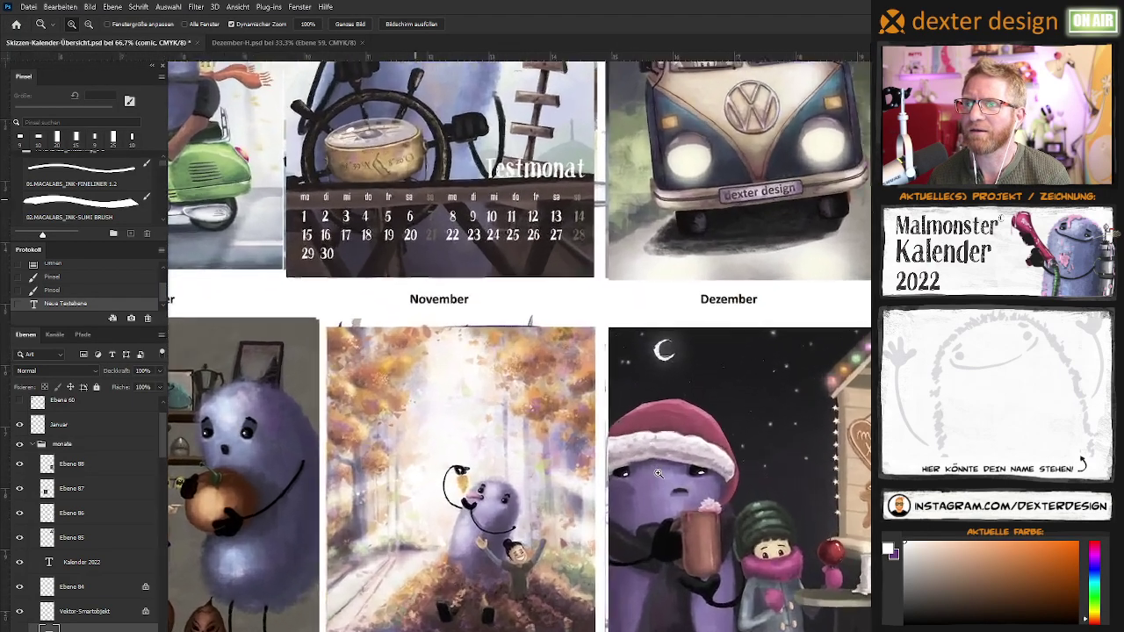
click(658, 474)
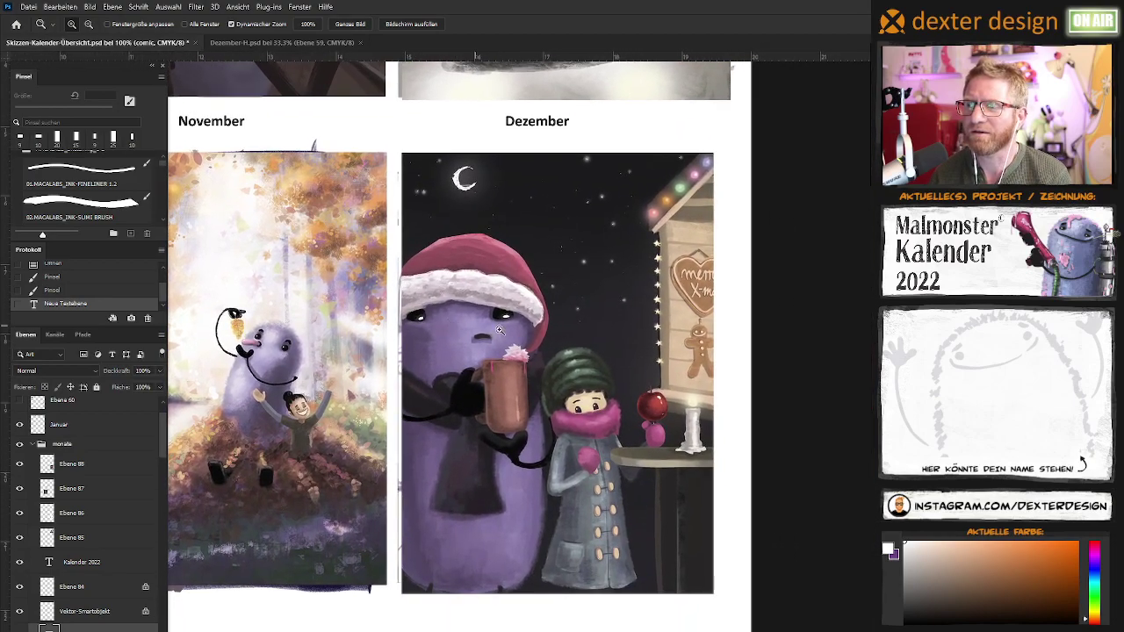
click(542, 407)
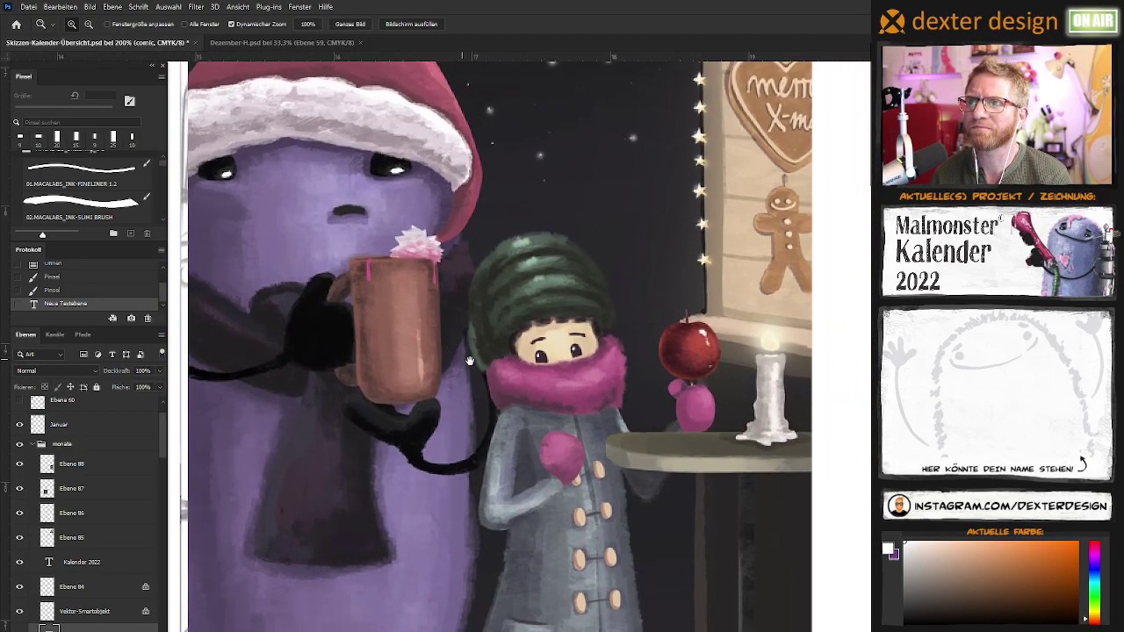
alt+click(513, 373)
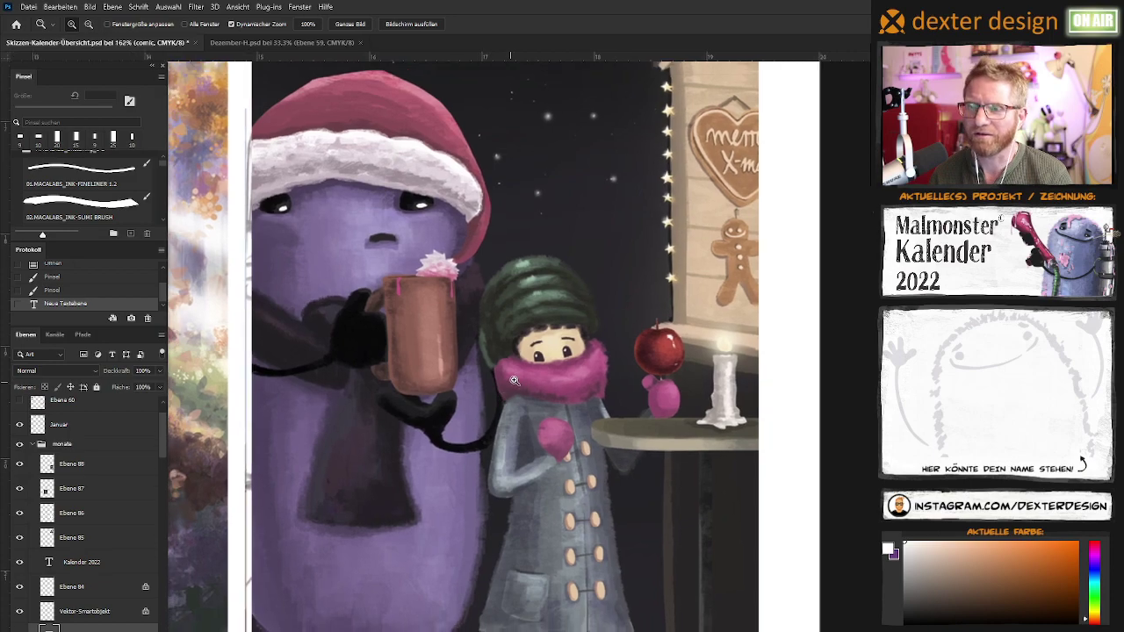
alt+click(516, 376)
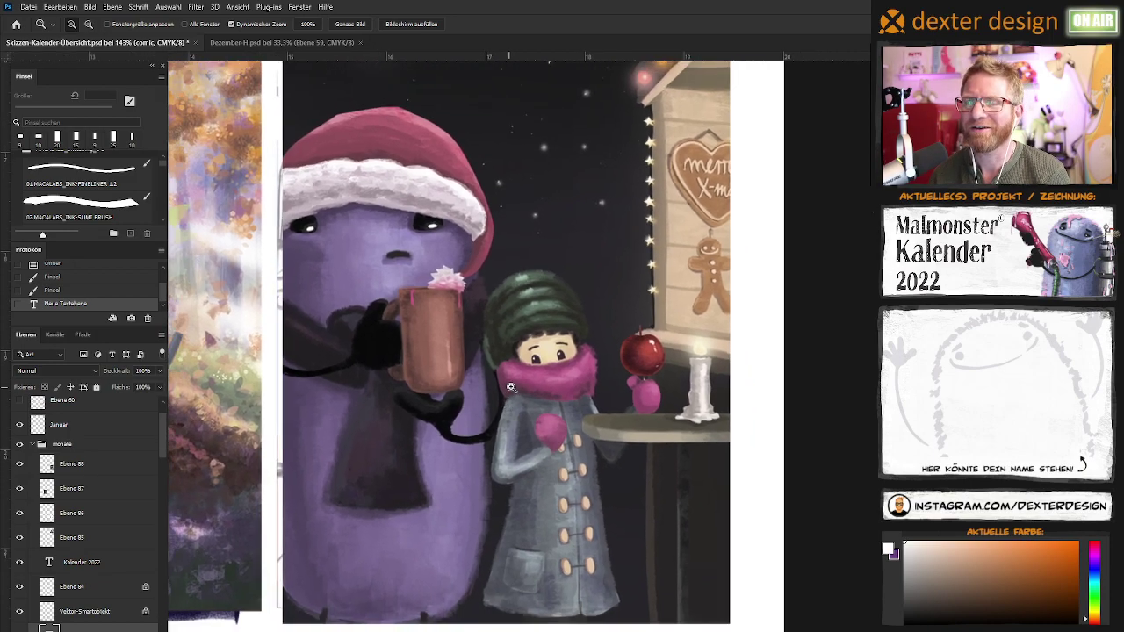
drag(516, 361, 496, 405)
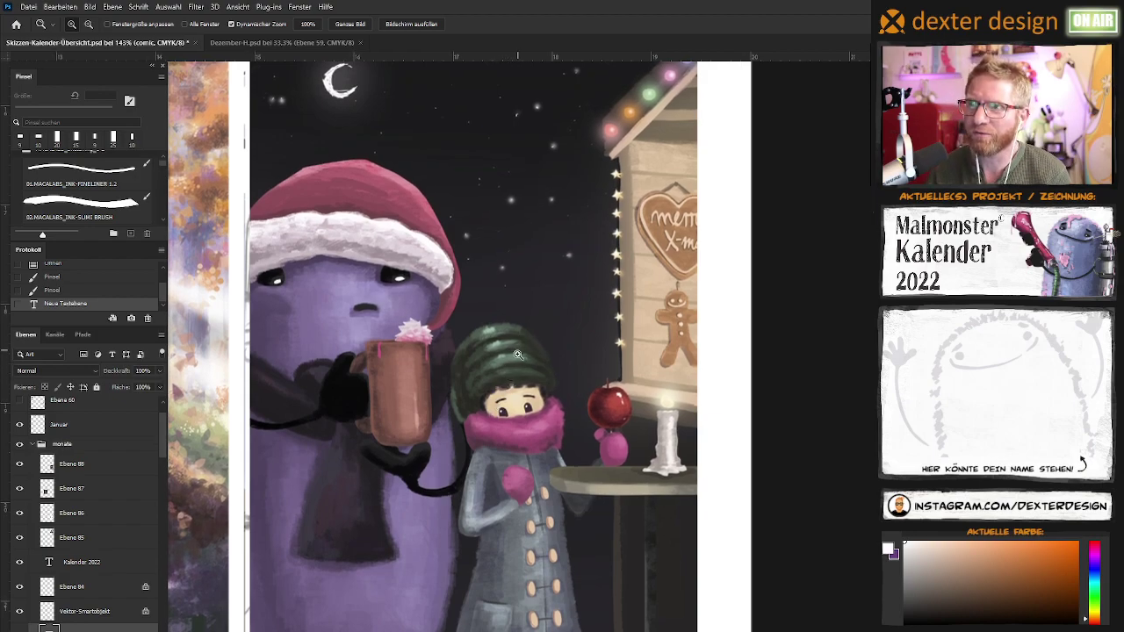
scroll(538, 367, down, 1)
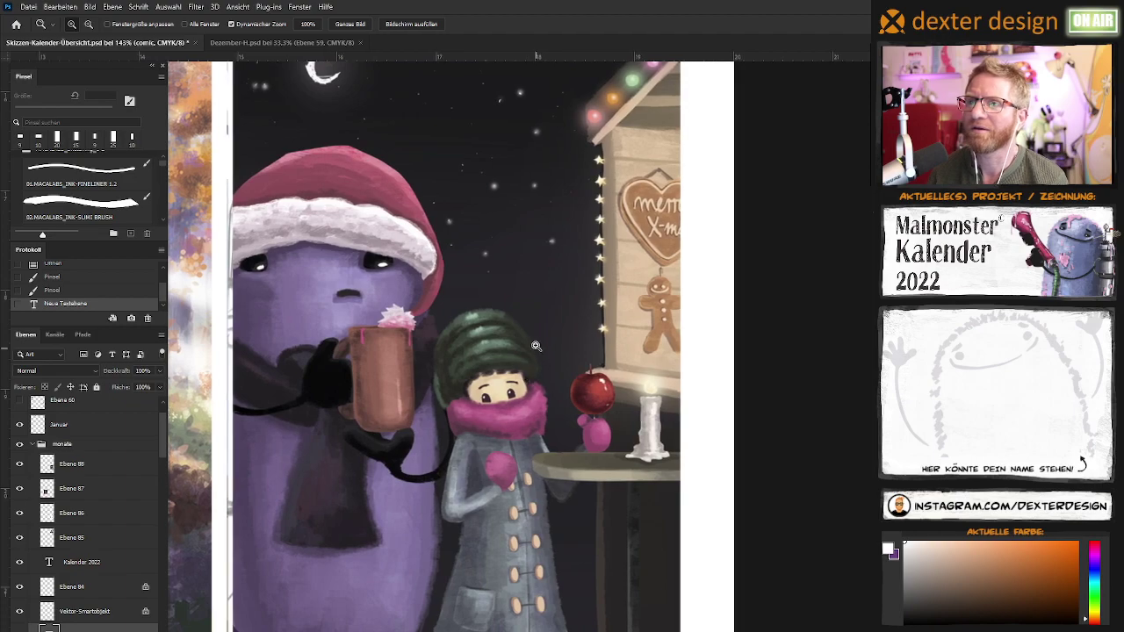
alt+click(526, 393)
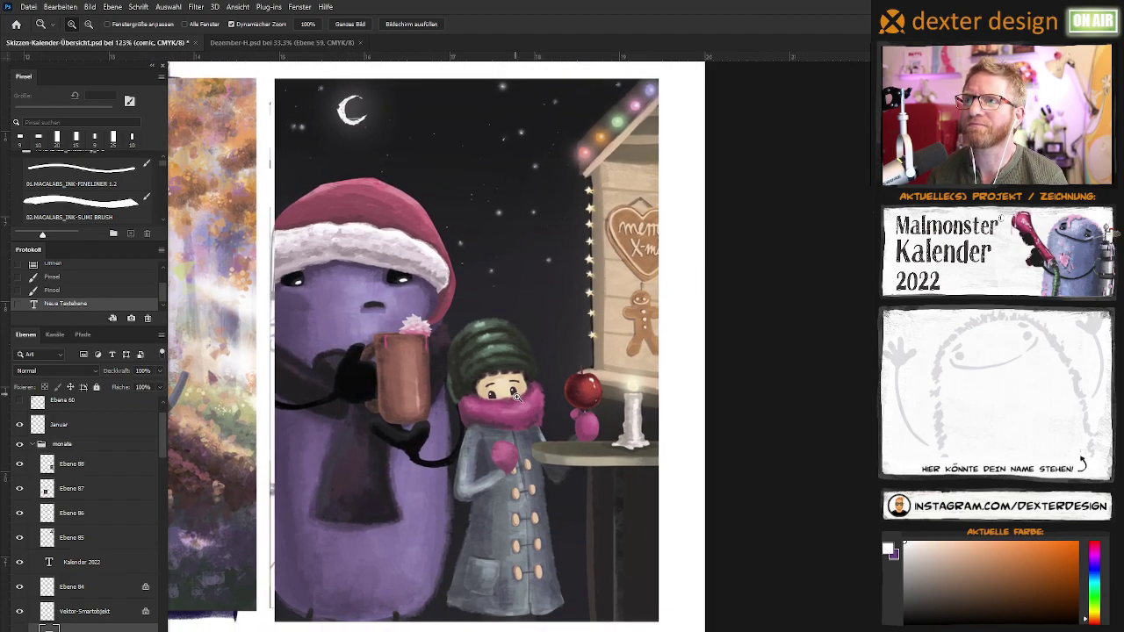
drag(518, 409, 500, 393)
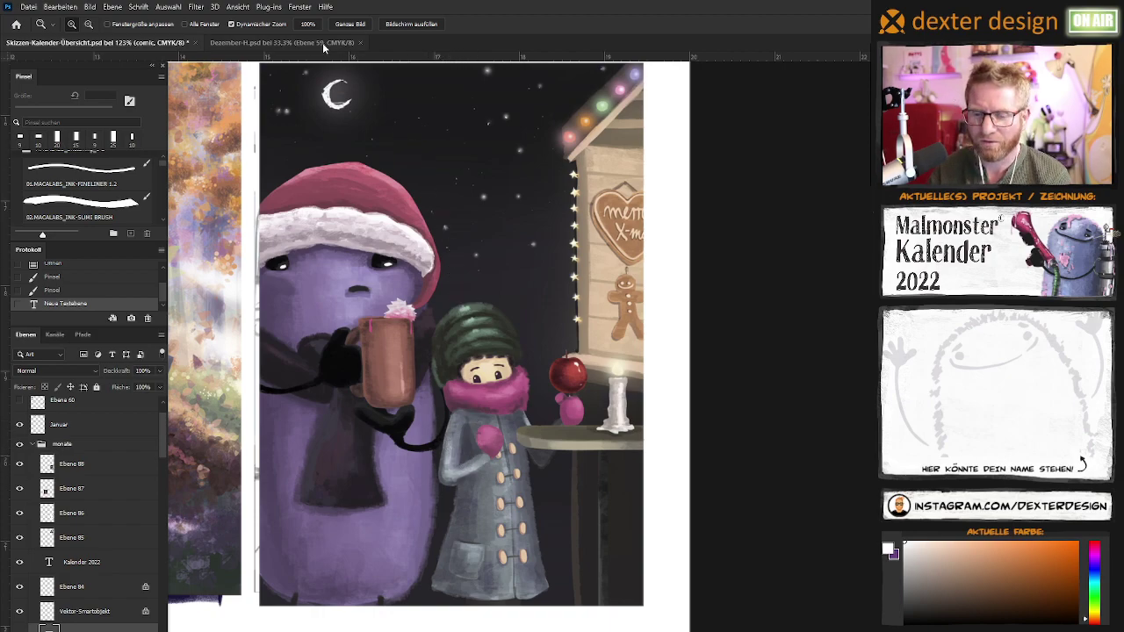
click(260, 44)
Zoom out to see the whole Dezember-H.psd painting, then zoom in on the sky above the monster
mouse_move(542, 418)
mouse_down()
mouse_move(525, 444)
mouse_move(564, 451)
mouse_up()
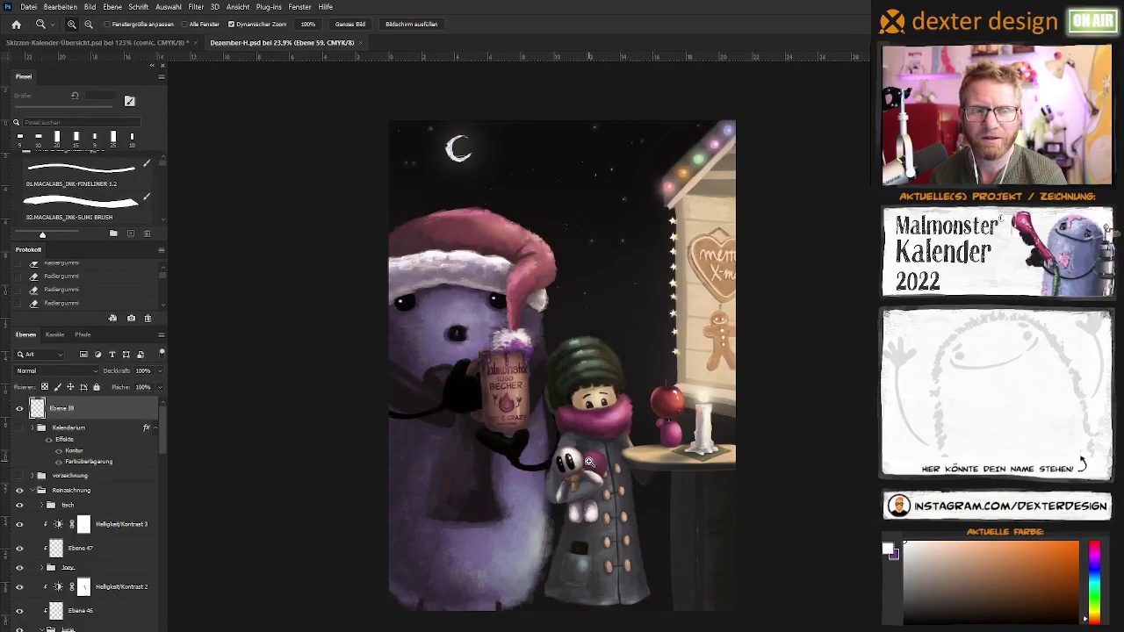
drag(589, 462, 536, 297)
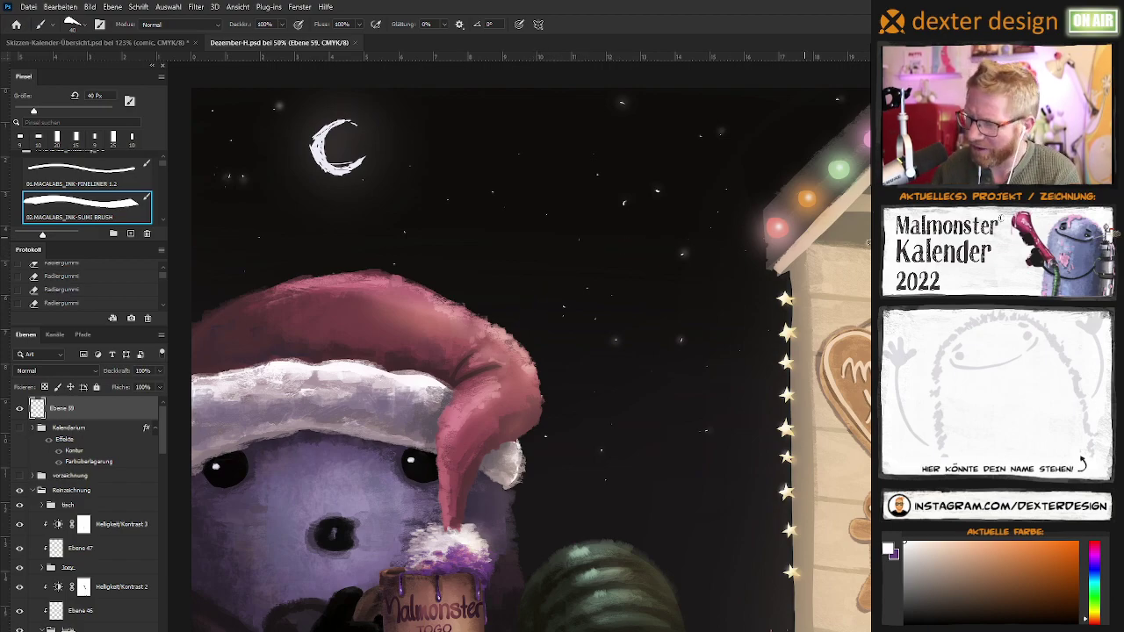
Hand-letter 'Dankeschön!' in white across the empty night sky
drag(522, 210, 504, 212)
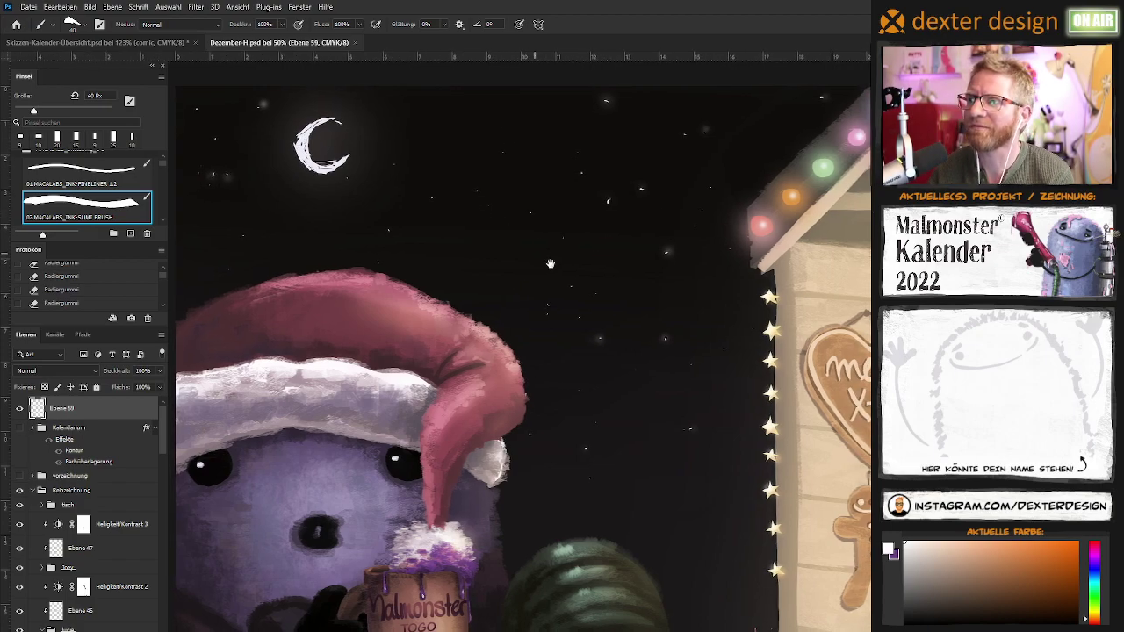
drag(548, 294, 540, 304)
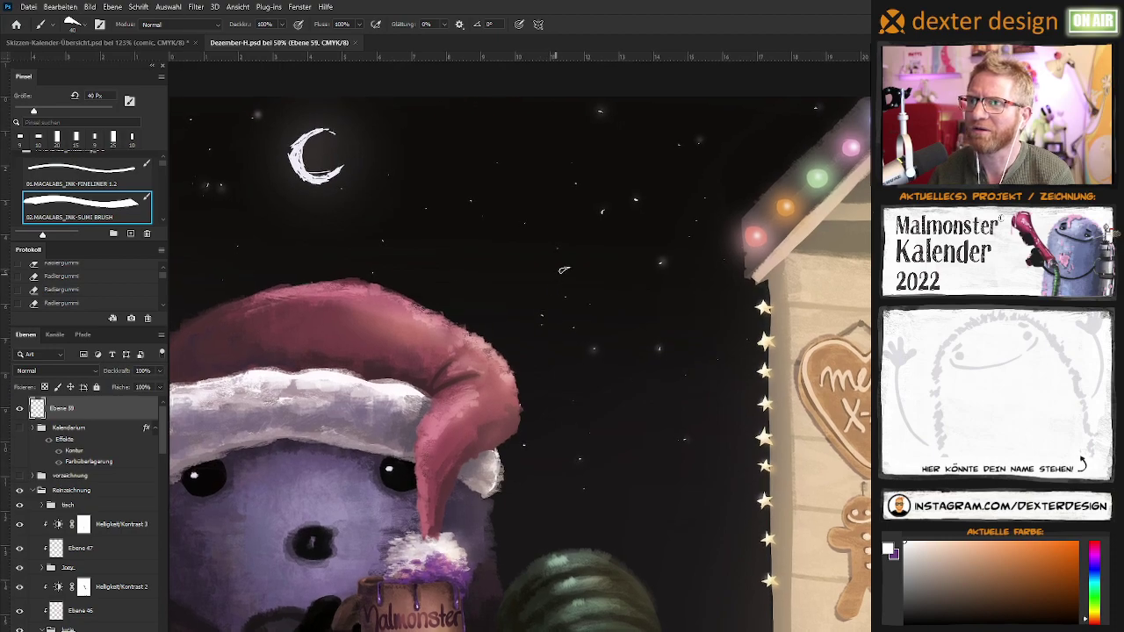
drag(539, 314, 545, 292)
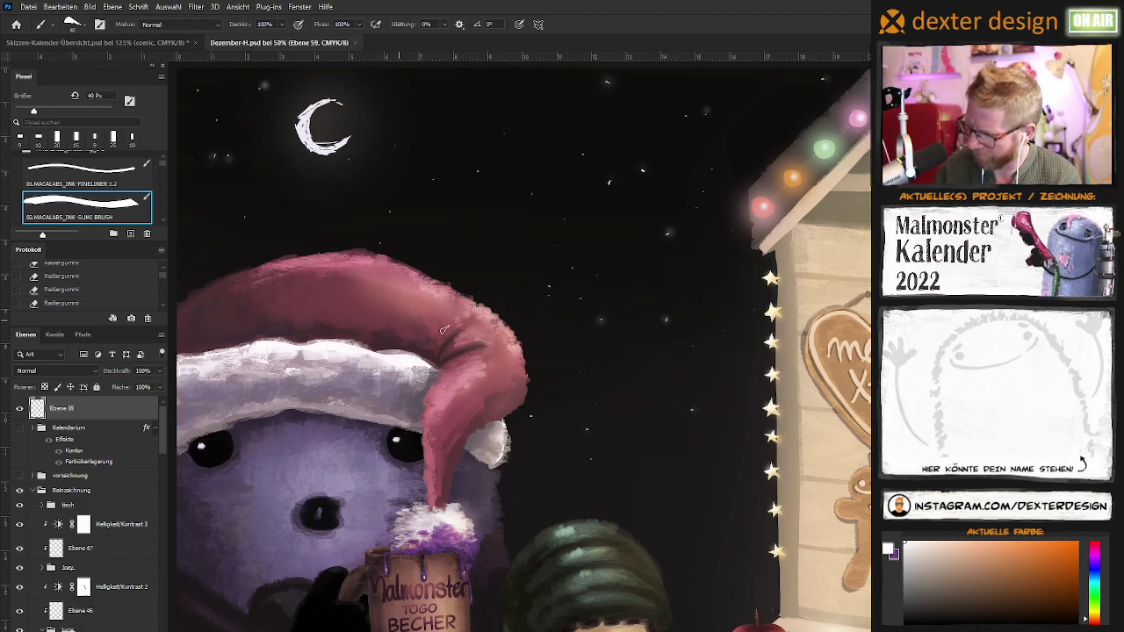
drag(446, 116, 453, 161)
mouse_move(515, 128)
mouse_down()
mouse_move(519, 145)
mouse_move(549, 156)
mouse_up()
mouse_move(557, 112)
mouse_down()
mouse_move(554, 157)
mouse_move(622, 158)
mouse_up()
mouse_move(638, 116)
mouse_down()
mouse_move(636, 155)
mouse_move(654, 156)
mouse_move(660, 134)
mouse_move(701, 152)
mouse_up()
click(655, 107)
click(664, 106)
drag(723, 93, 720, 139)
click(722, 165)
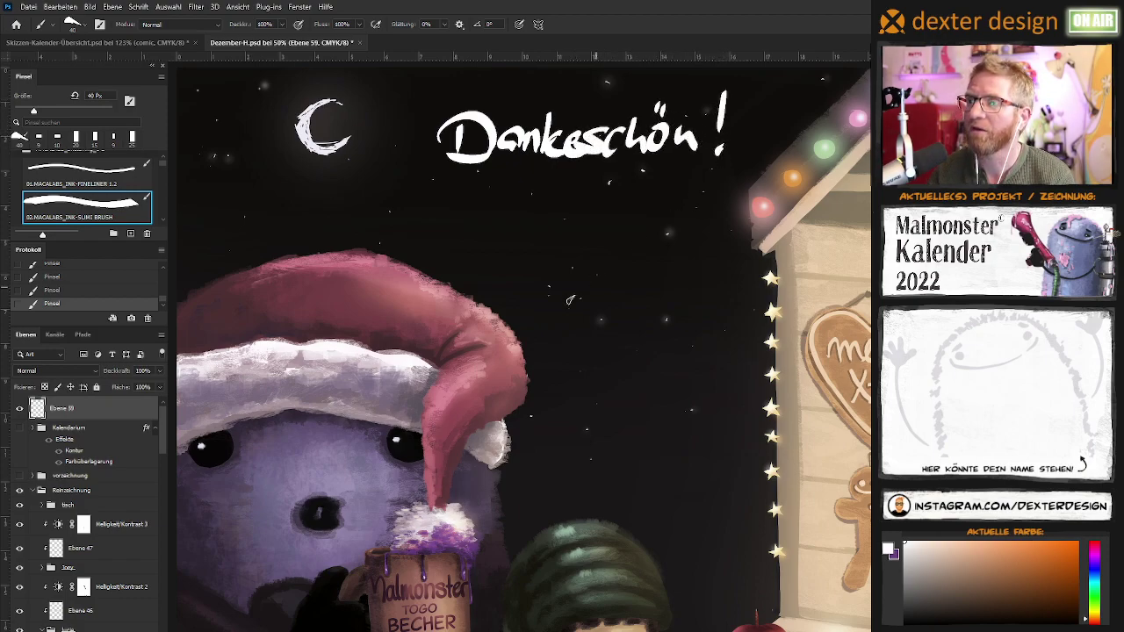
Letter 'Thank you!' on a second line below Dankeschön
mouse_move(457, 186)
mouse_down()
mouse_move(459, 235)
mouse_move(490, 177)
mouse_move(506, 230)
mouse_move(556, 227)
mouse_up()
mouse_move(570, 201)
mouse_down()
mouse_move(572, 224)
mouse_move(596, 222)
mouse_up()
mouse_move(600, 199)
mouse_down()
mouse_move(591, 255)
mouse_move(613, 207)
mouse_move(635, 221)
mouse_up()
drag(655, 181, 651, 216)
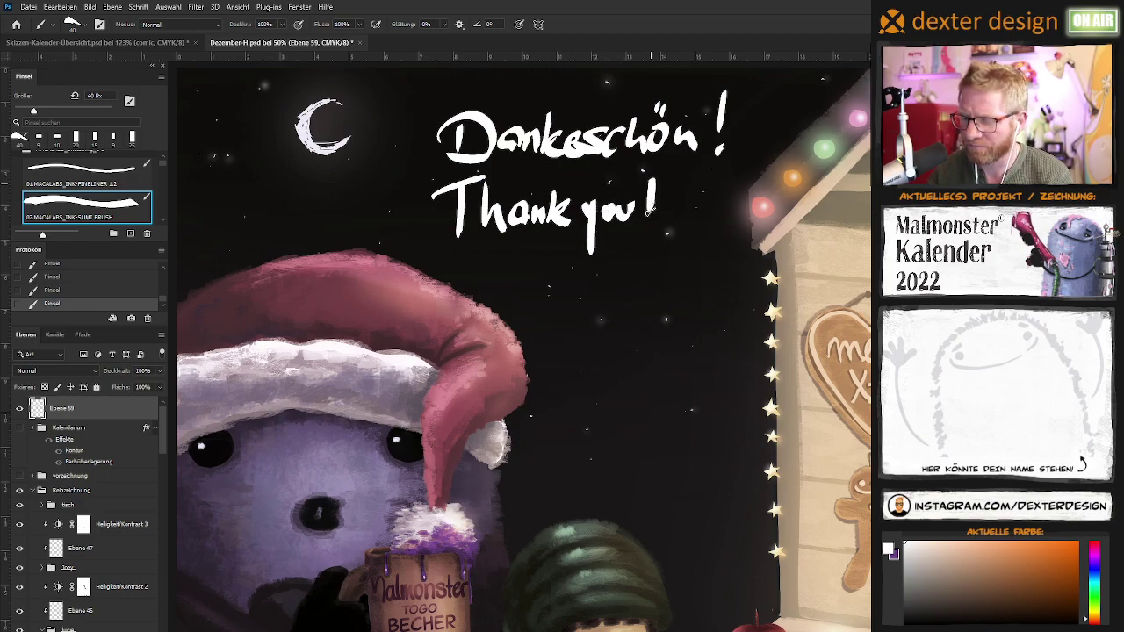
drag(579, 378, 558, 379)
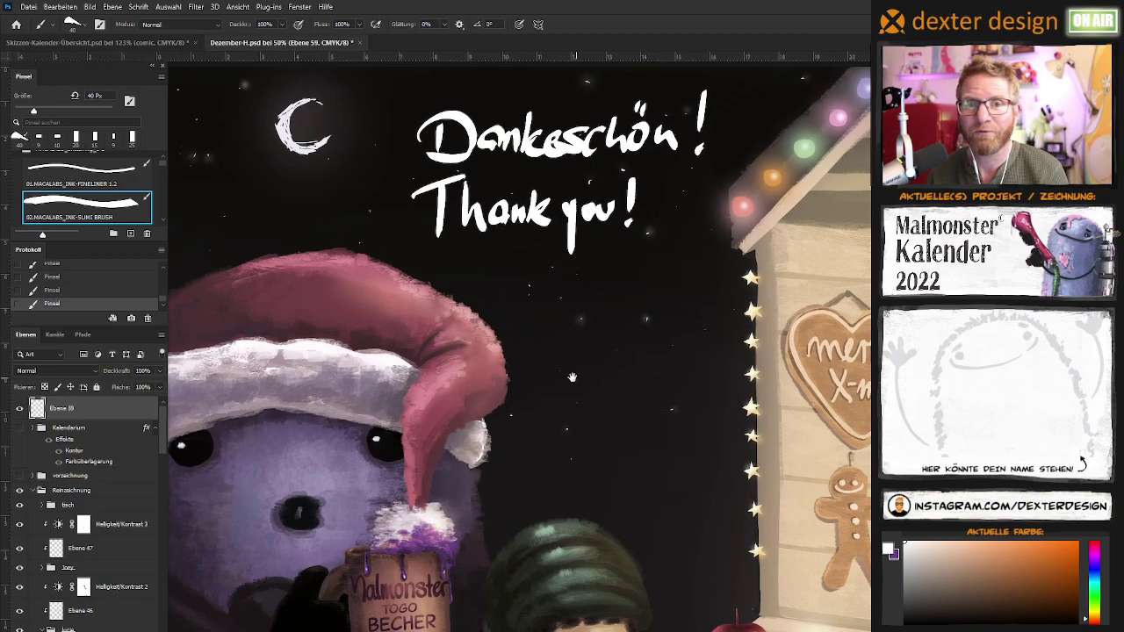
drag(570, 409, 573, 405)
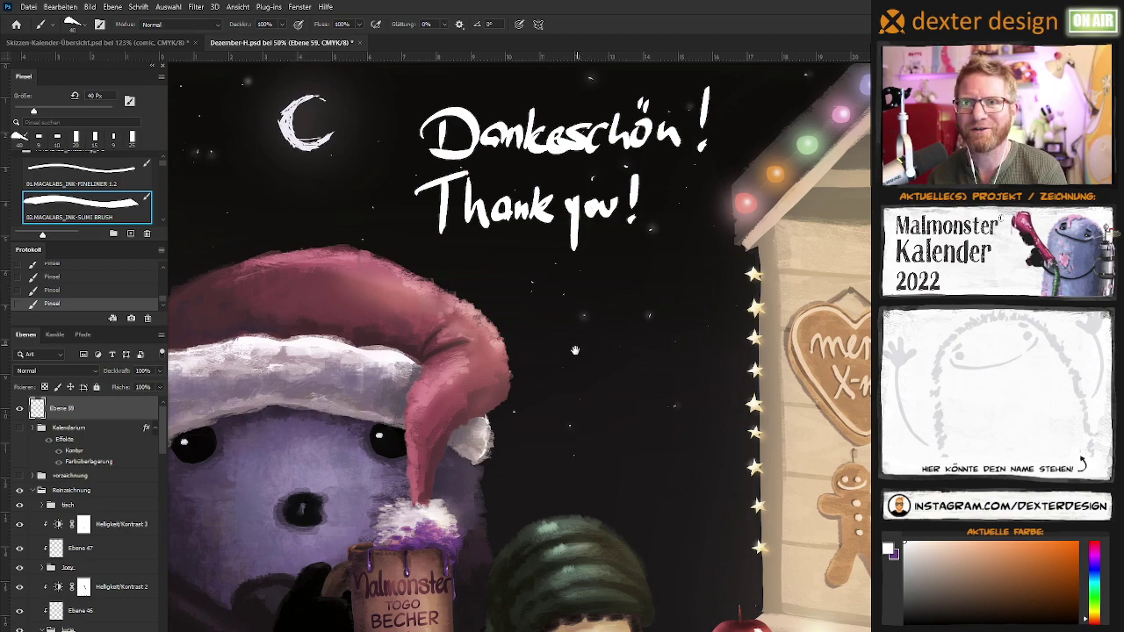
Write '50 Follower!' below Thank you! and circle it with an ellipse
drag(575, 350, 598, 327)
drag(571, 267, 557, 304)
mouse_move(566, 262)
mouse_down()
mouse_move(606, 260)
mouse_move(618, 274)
mouse_up()
mouse_move(566, 323)
mouse_down()
mouse_move(555, 364)
mouse_move(580, 327)
mouse_move(564, 348)
mouse_up()
mouse_move(587, 334)
mouse_down()
mouse_move(636, 344)
mouse_move(703, 314)
mouse_move(706, 344)
mouse_move(731, 347)
mouse_up()
mouse_move(579, 230)
mouse_down()
mouse_move(584, 414)
mouse_move(582, 221)
mouse_up()
drag(729, 274, 732, 302)
click(739, 316)
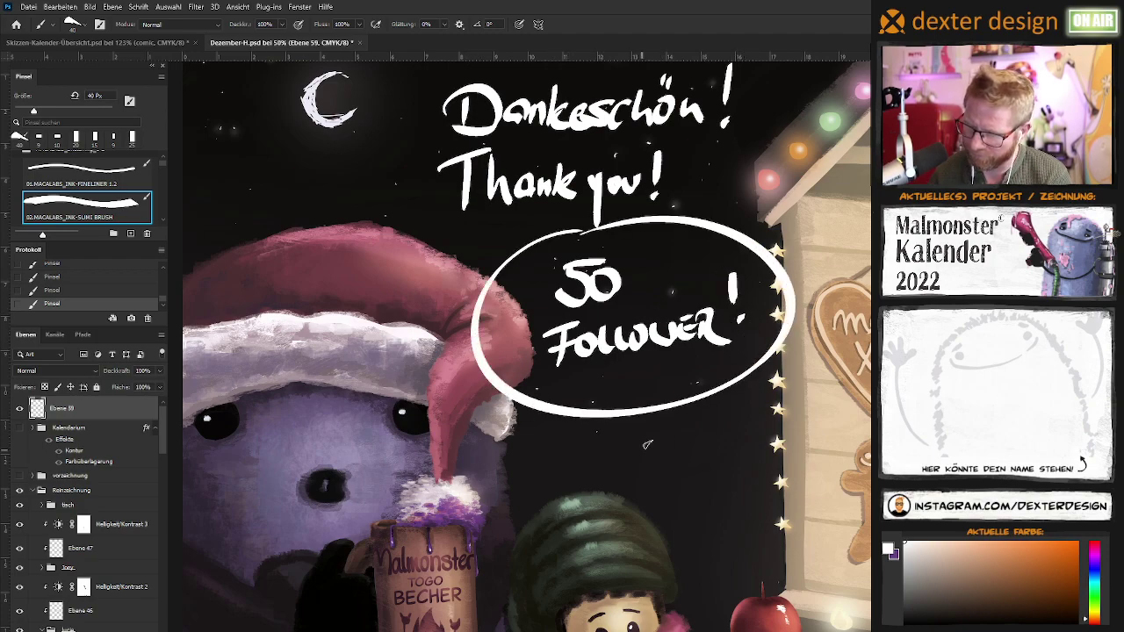
Draw a small smiley with sun rays beside 'Thank you!'
mouse_move(709, 308)
mouse_down()
mouse_move(640, 364)
mouse_move(606, 419)
mouse_up()
mouse_move(595, 266)
mouse_down()
mouse_move(567, 312)
mouse_move(598, 268)
mouse_move(573, 256)
mouse_up()
drag(560, 299, 538, 315)
drag(608, 261, 621, 253)
mouse_move(618, 296)
mouse_down()
mouse_move(654, 300)
mouse_move(648, 337)
mouse_up()
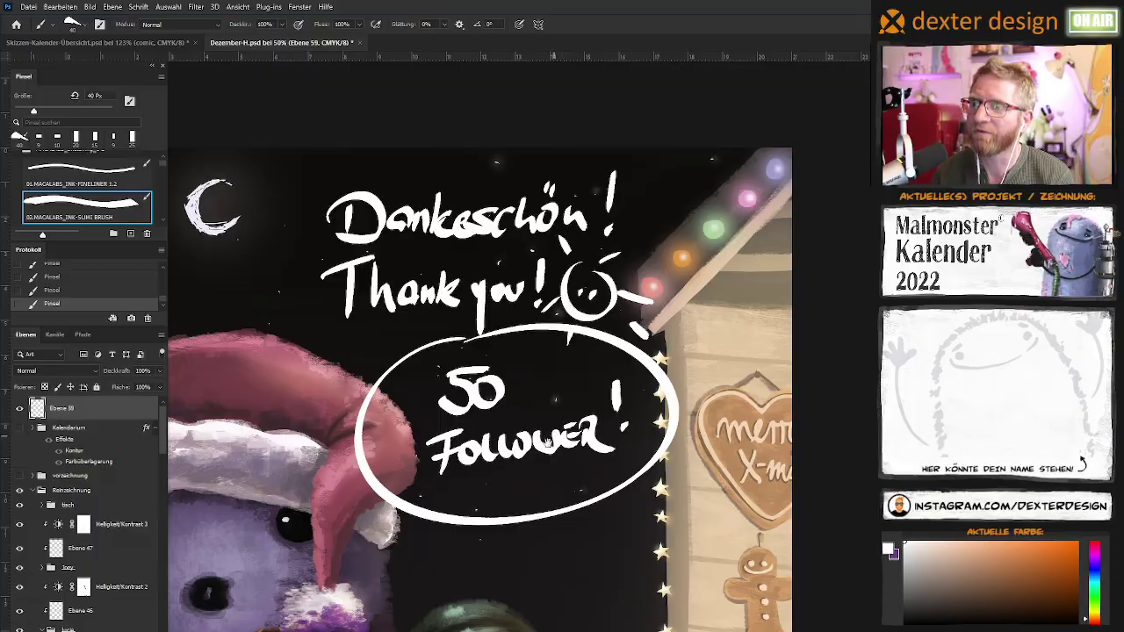